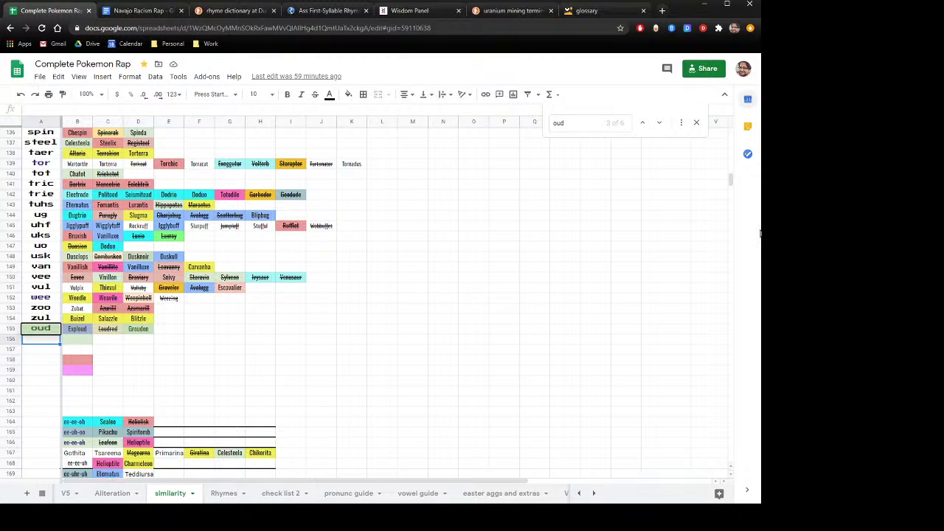
left_click_drag(759, 229, 833, 222)
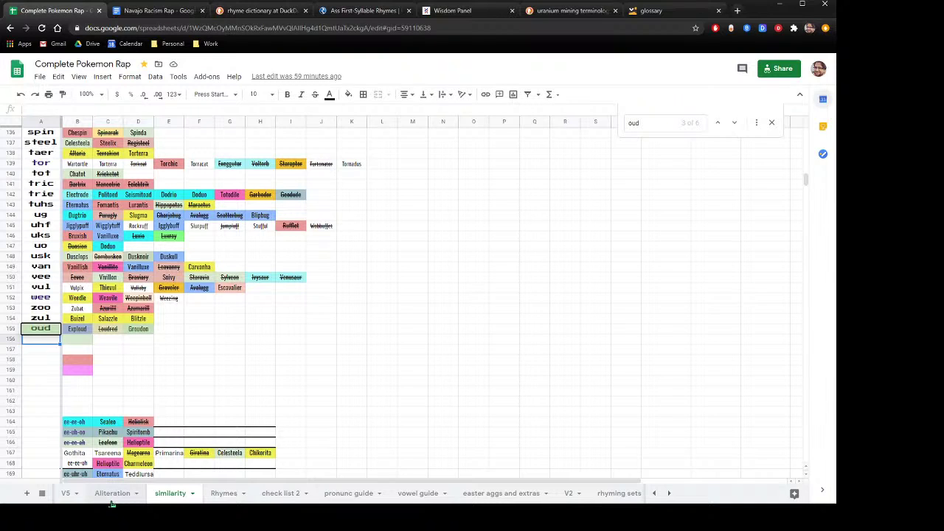
left_click(150, 9)
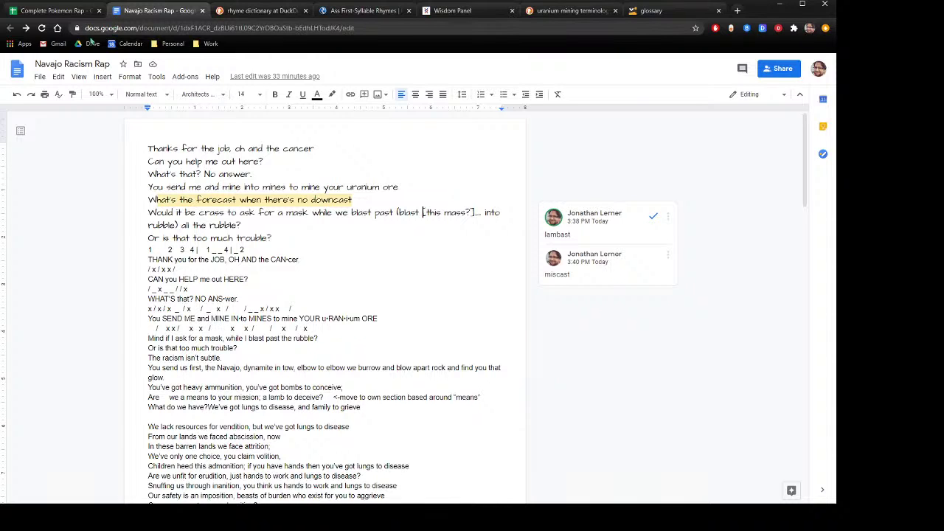
left_click(49, 11)
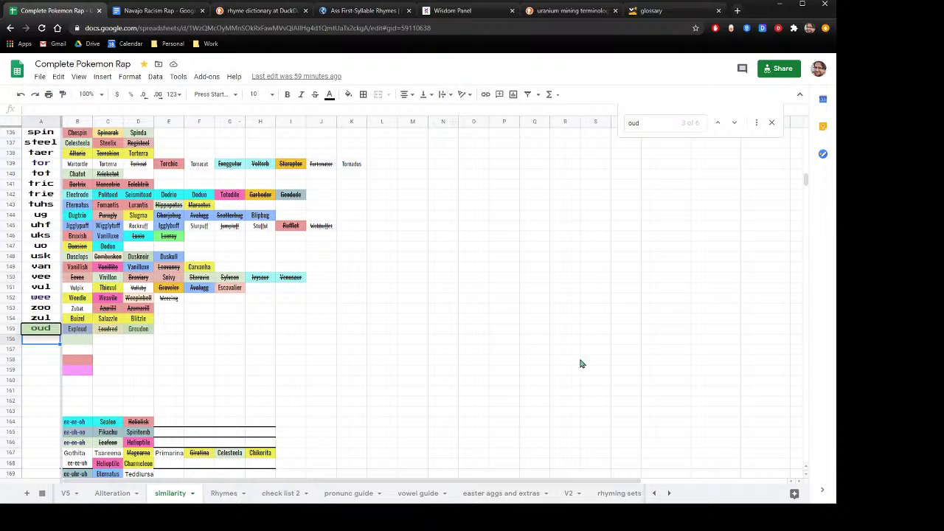
Step: Collapse the side panel, then open the V4 sheet with its leftmost columns in view around rows 365 to 398
left_click(656, 495)
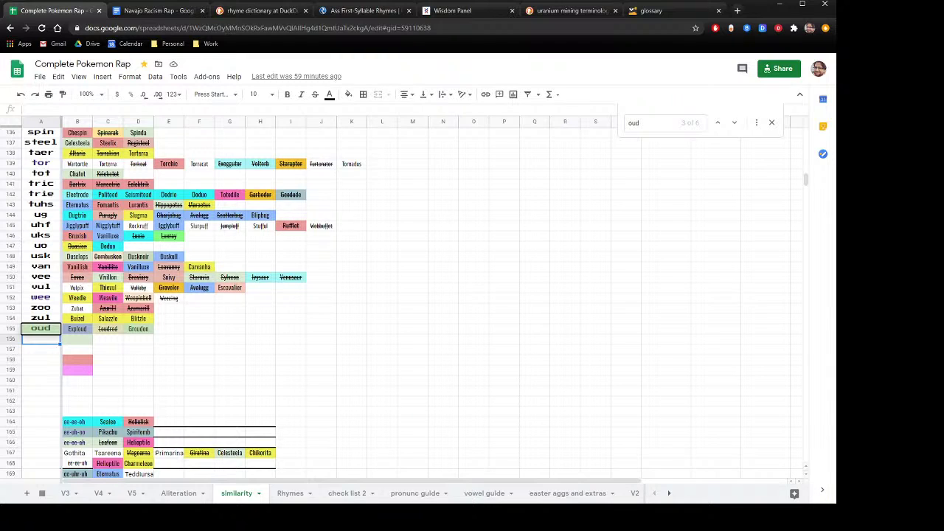
left_click(825, 492)
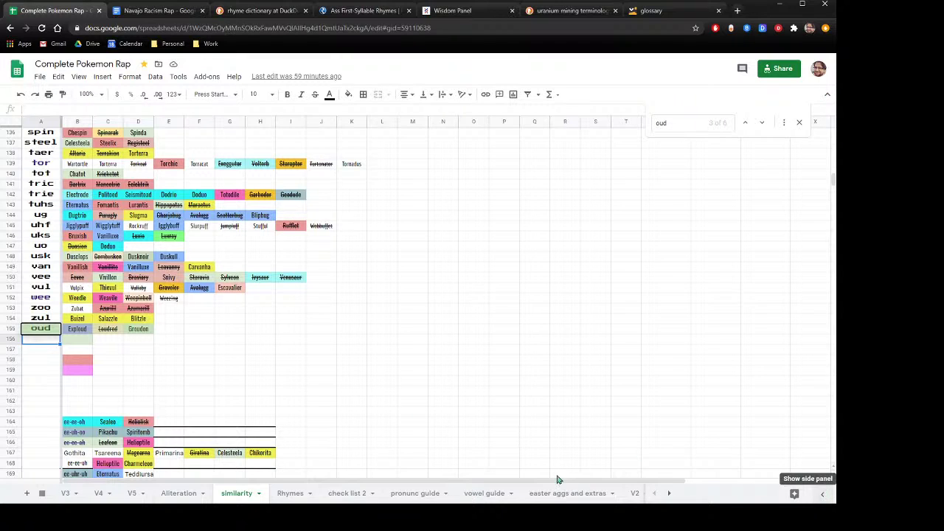
left_click(96, 495)
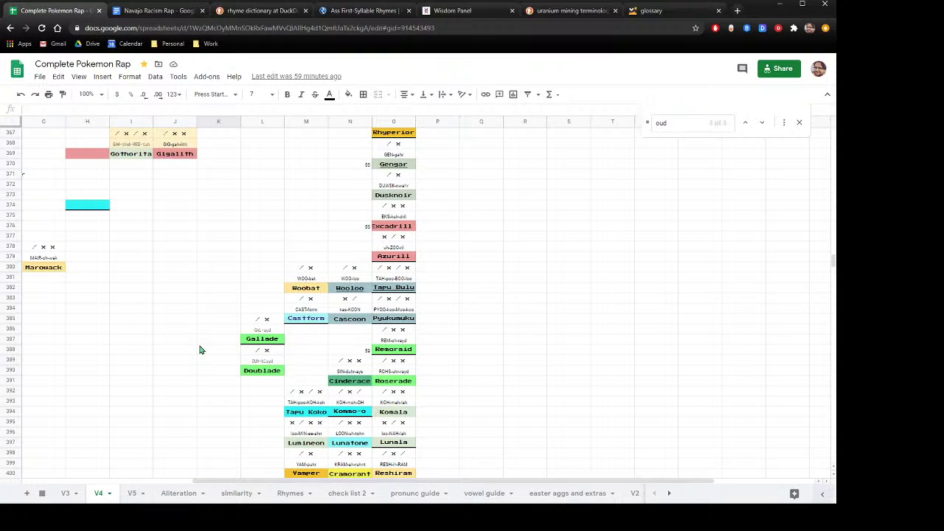
scroll(200, 361, "up", 2)
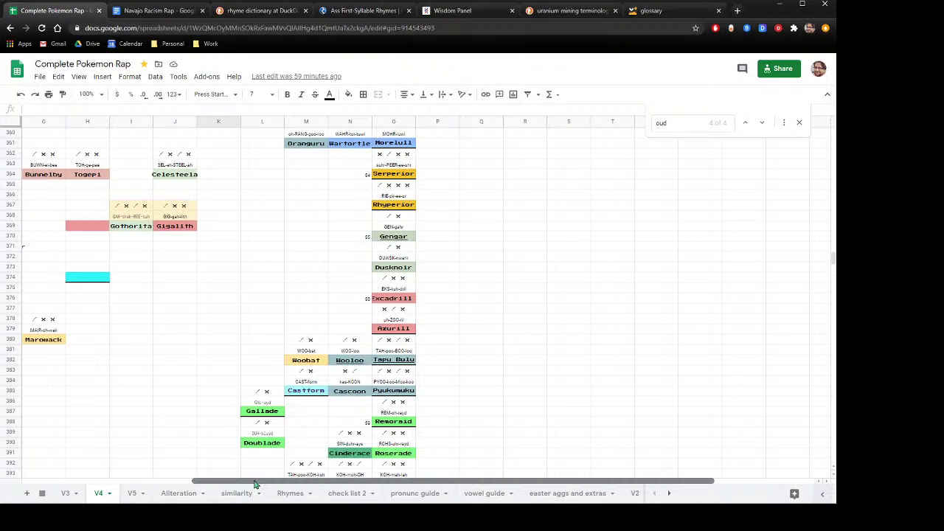
scroll(255, 480, "left", 5)
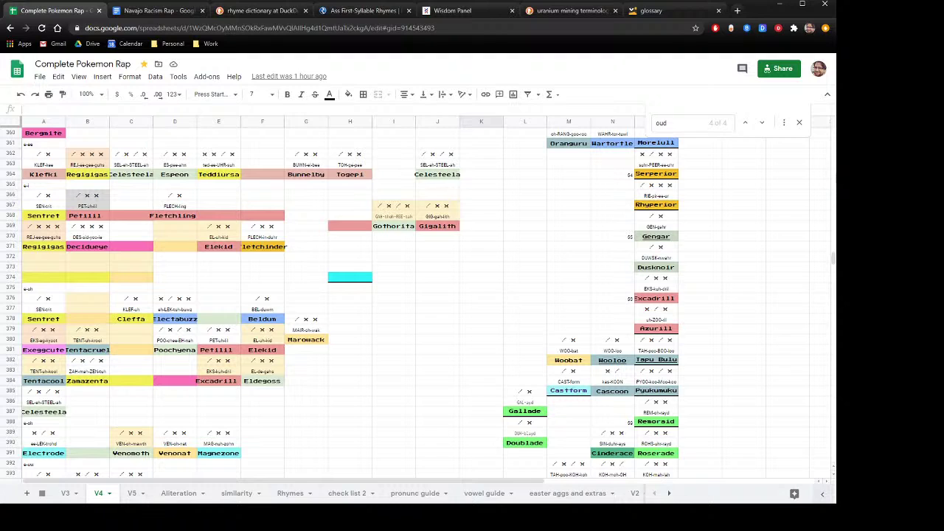
left_click_drag(835, 175, 780, 175)
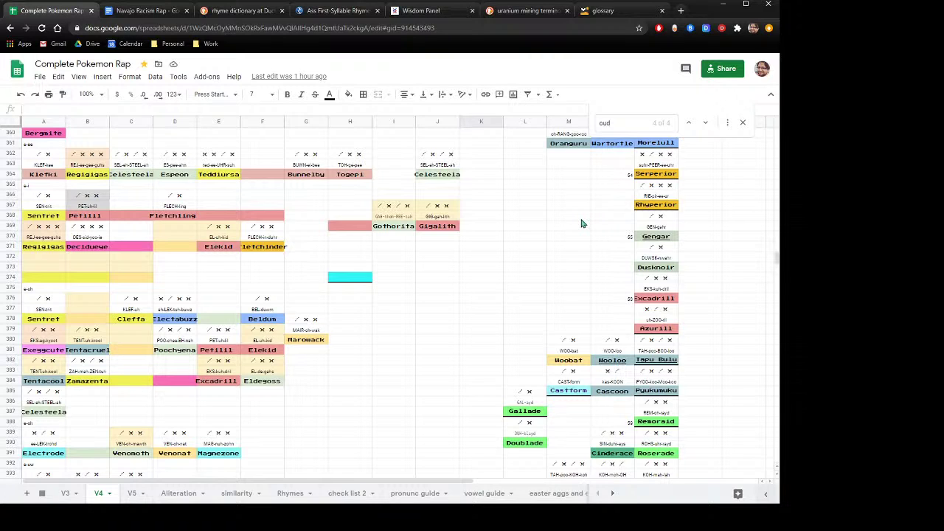
scroll(586, 255, "down", 1)
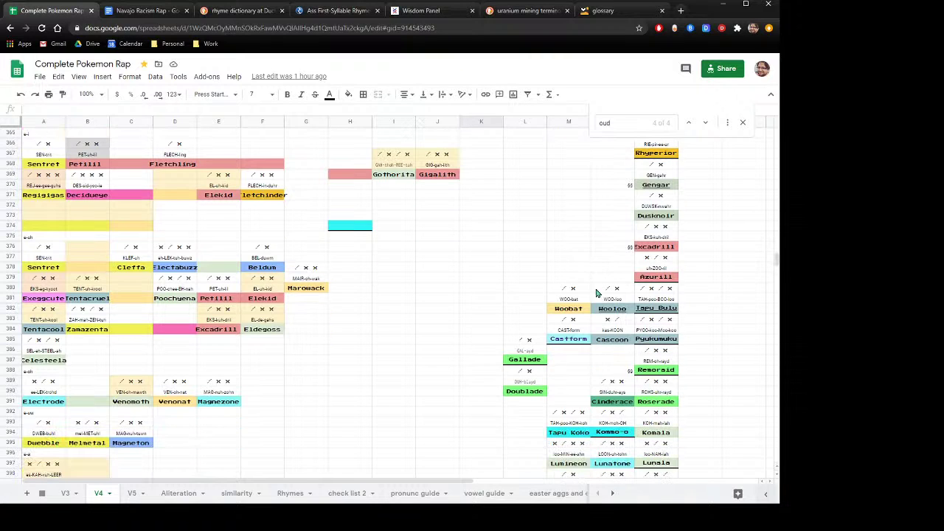
Step: Clear the Gengar and Dusknoir names with their stress marks and pronunciations from column O of the V4 sheet
left_click(615, 188)
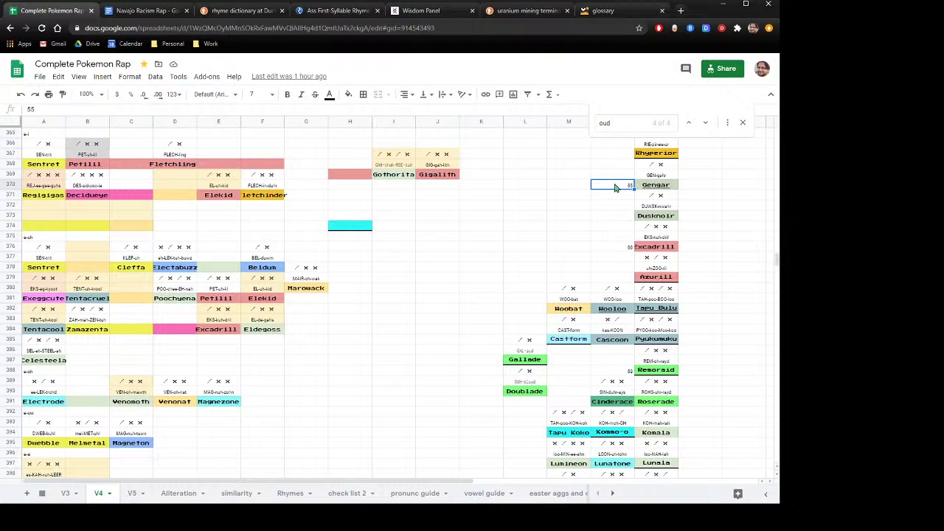
left_click_drag(659, 168, 657, 223)
key("Delete")
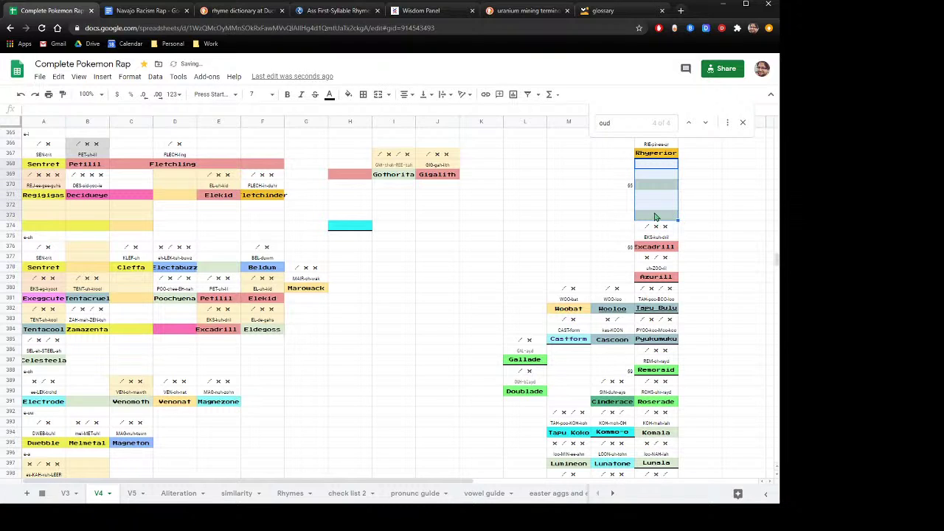
left_click(588, 206)
Step: Examine the Pokemon rows in the V4 sheet from Dragapult up to Zygarde, ending at the cell beside Minccino
scroll(590, 204, "down", 5)
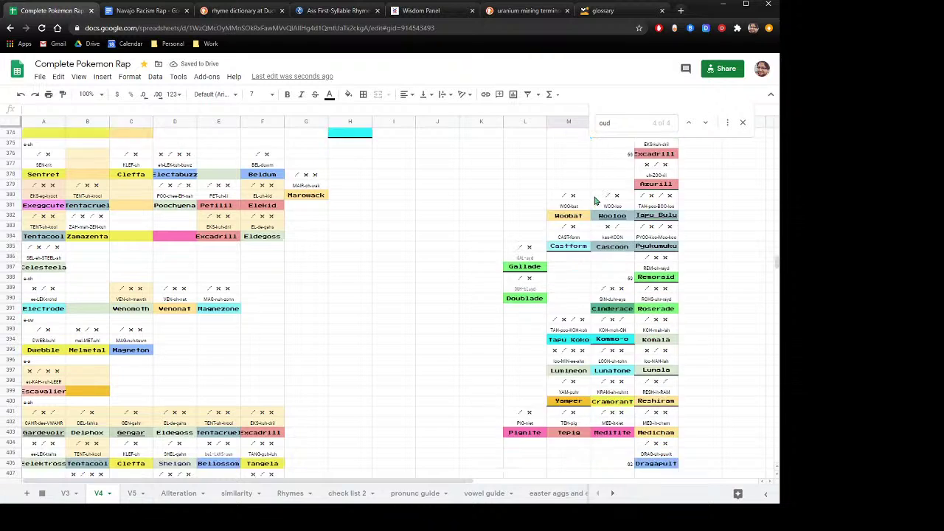
scroll(596, 200, "up", 5)
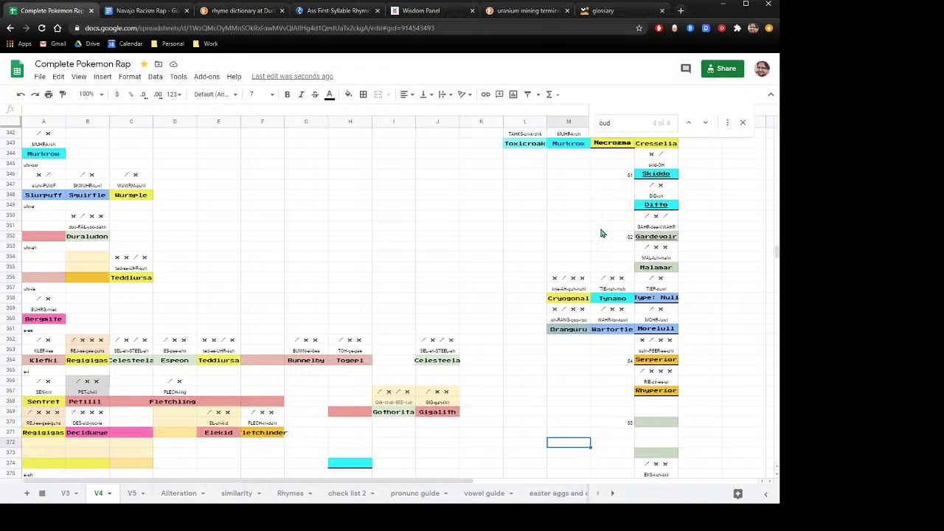
scroll(572, 221, "up", 3)
scroll(541, 236, "up", 3)
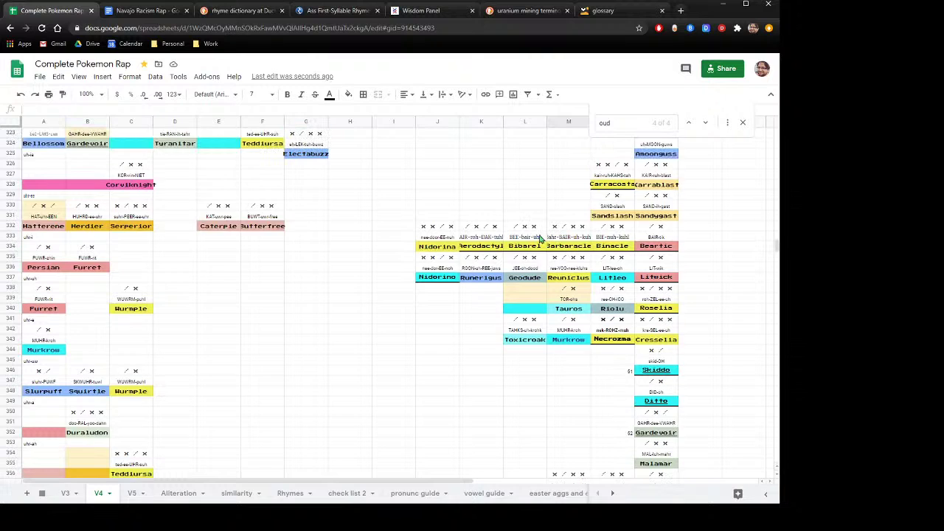
scroll(541, 229, "up", 2)
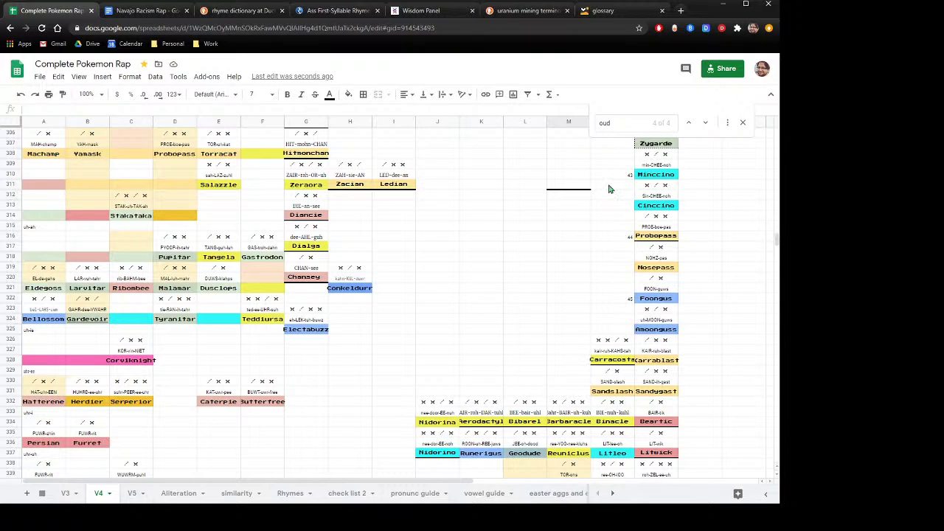
left_click(652, 155)
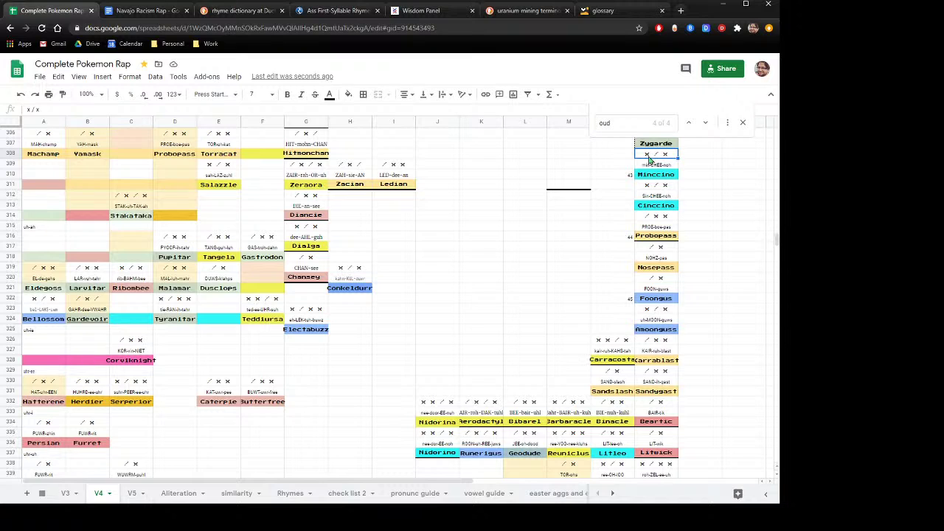
left_click(605, 177)
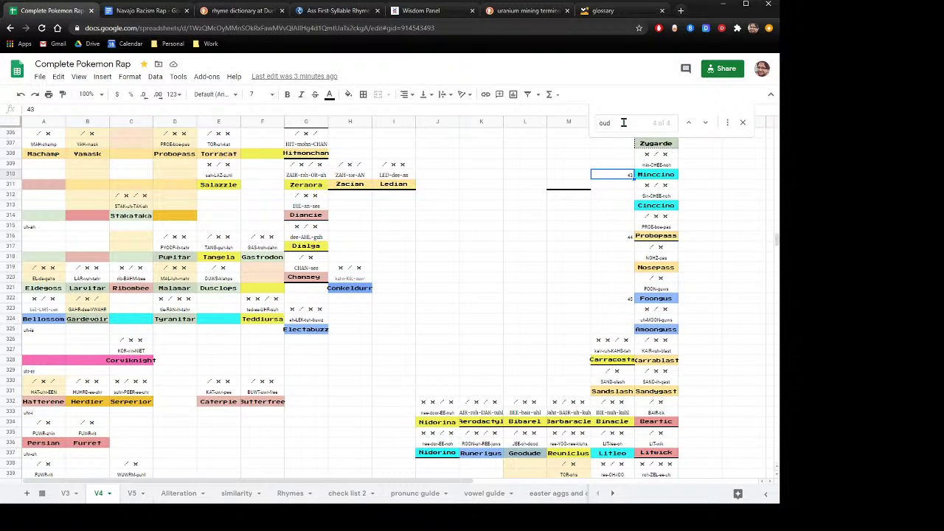
Step: Search the Aliteration sheet for "min"
left_click_drag(624, 123, 596, 125)
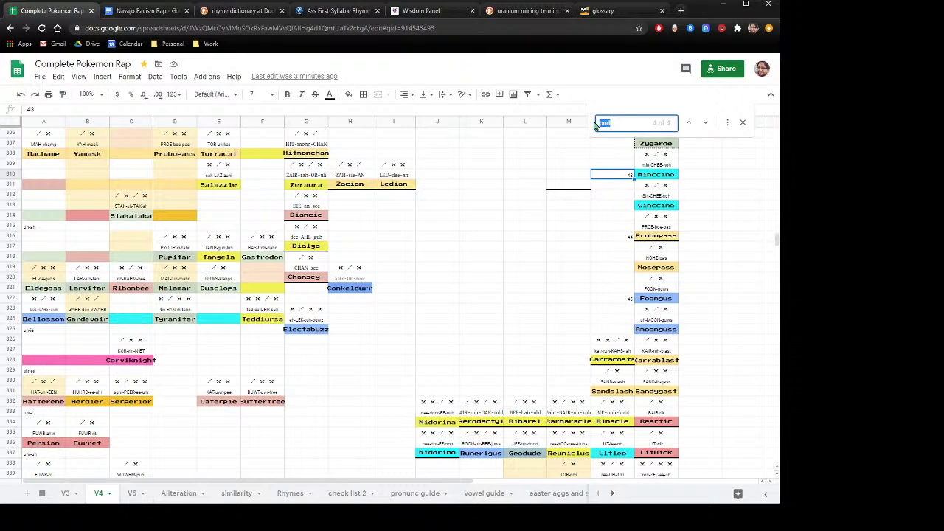
left_click(237, 494)
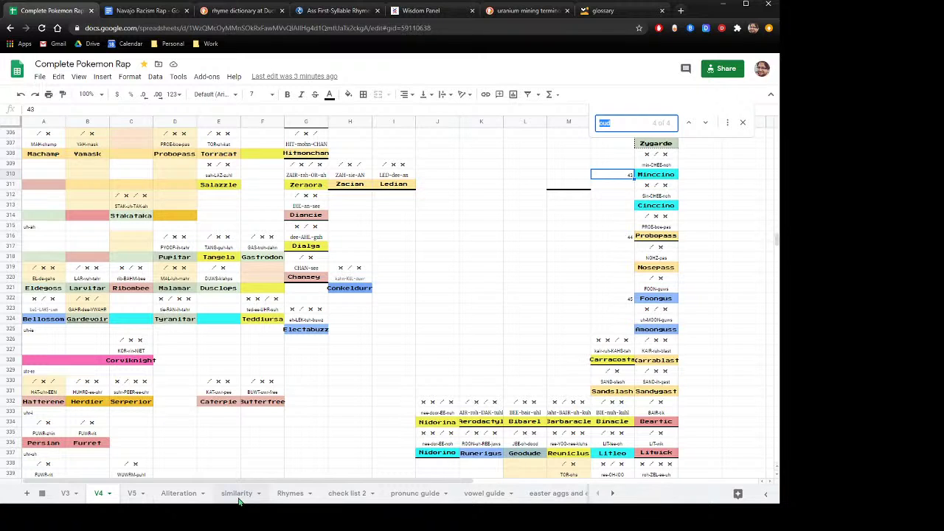
left_click(180, 497)
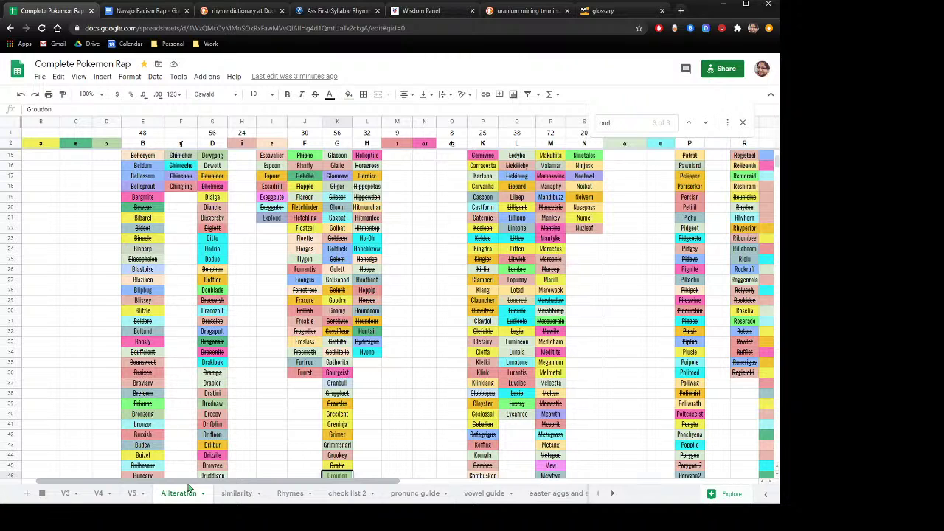
left_click(237, 499)
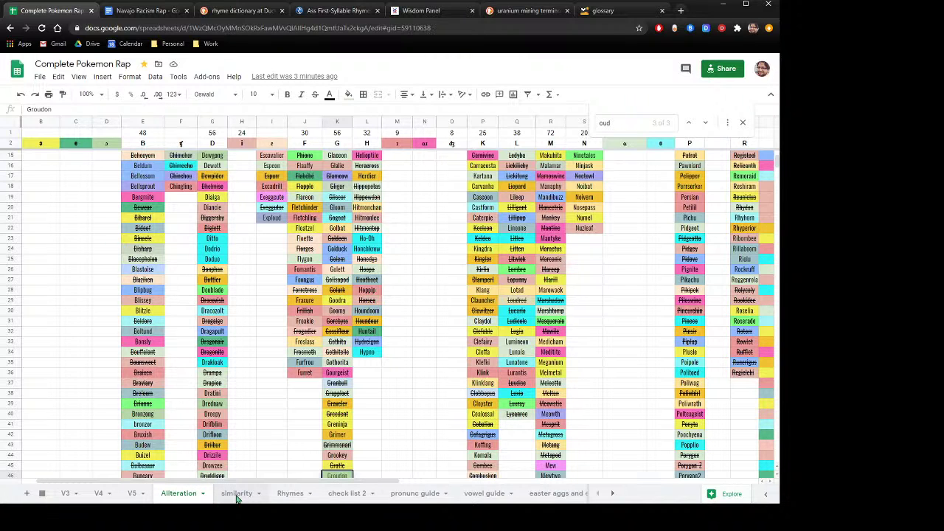
left_click(186, 494)
left_click_drag(627, 122, 587, 125)
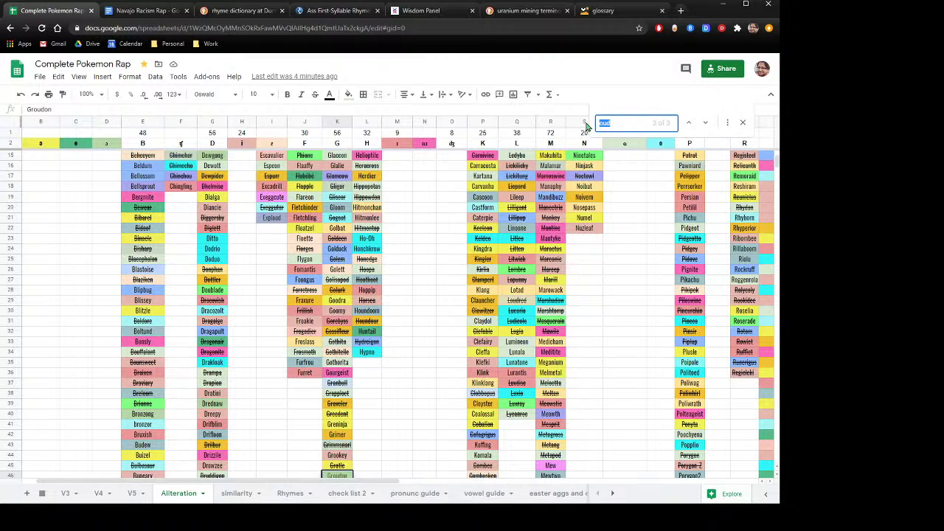
type("min")
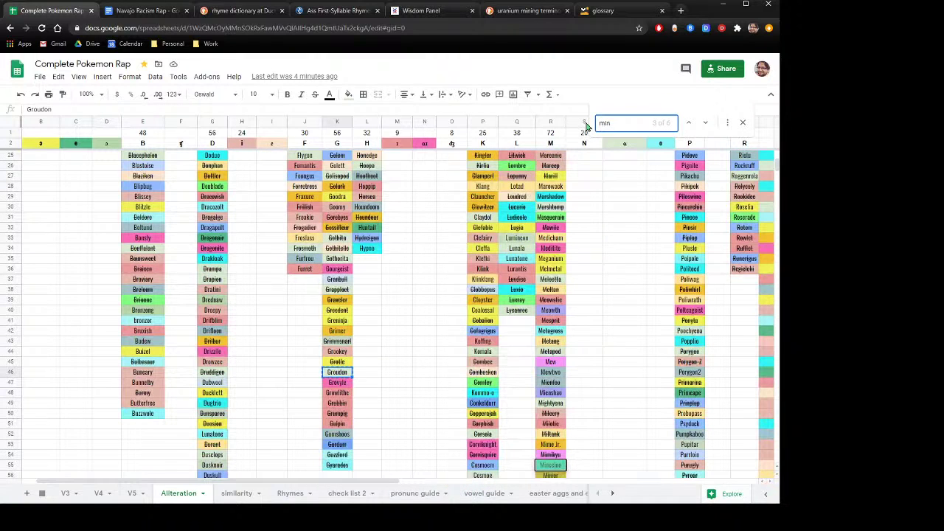
Step: Go through the "min" matches in the Aliteration sheet and copy Lumineon from the L list
left_click(705, 125)
left_click(705, 126)
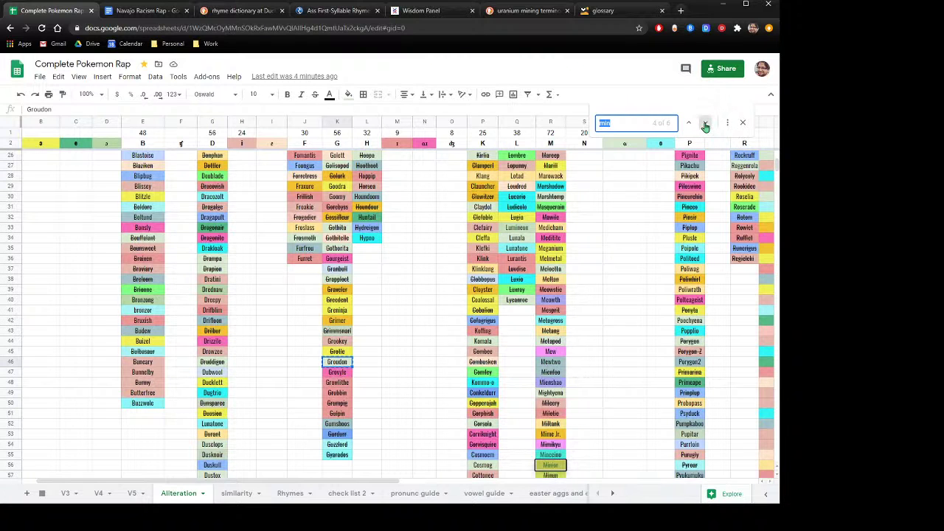
left_click(706, 125)
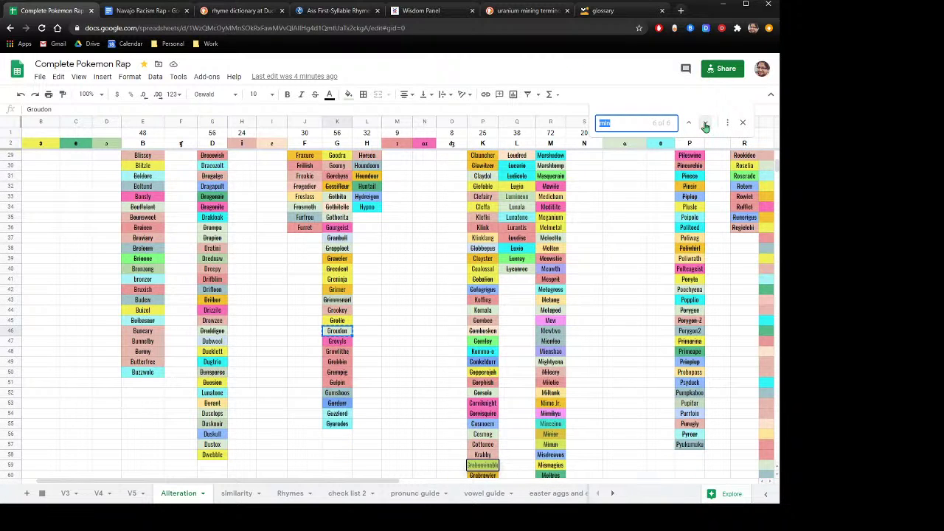
left_click(706, 125)
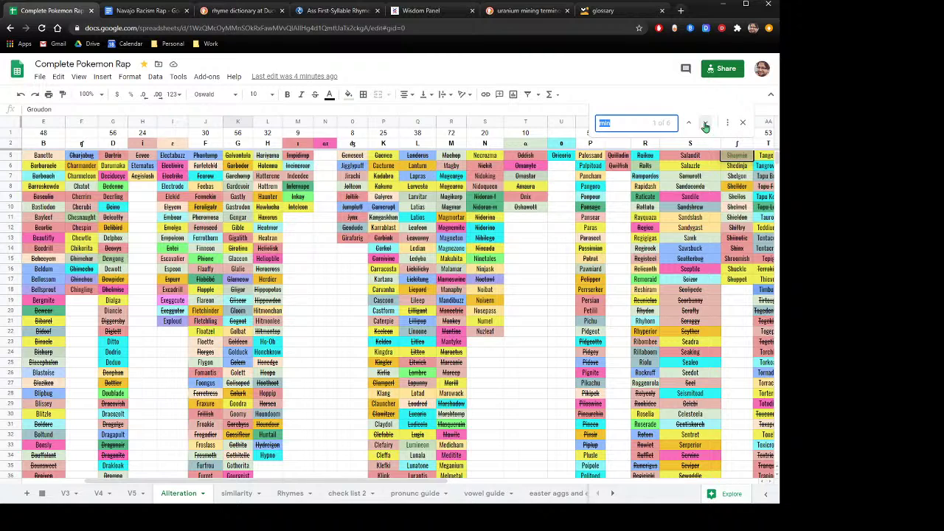
left_click(705, 125)
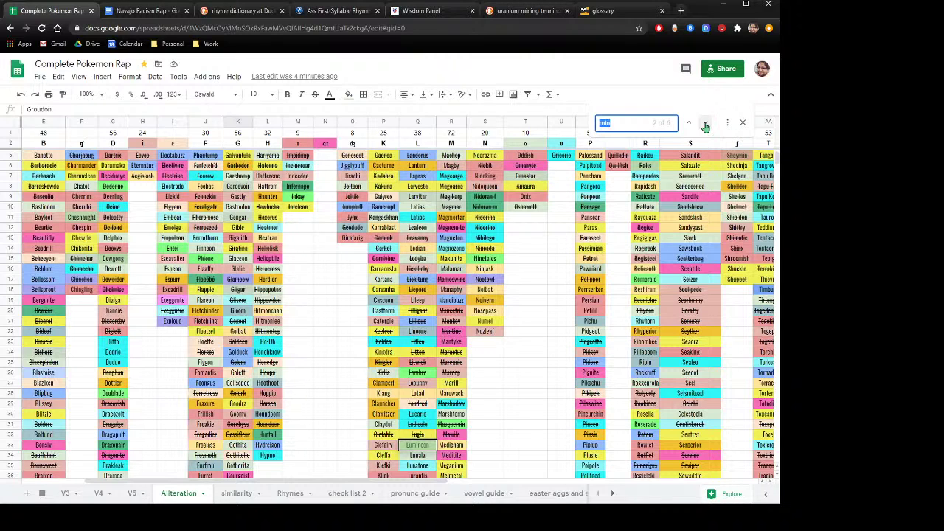
left_click(418, 449)
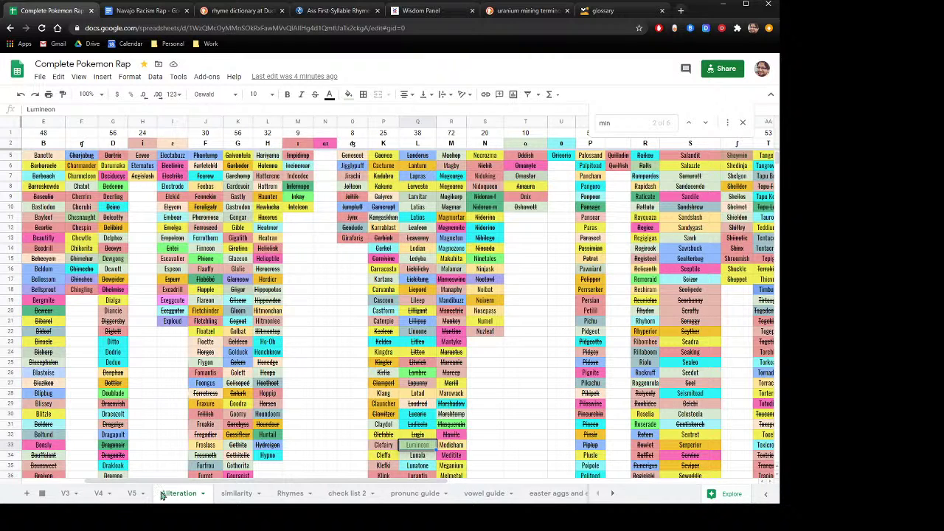
Step: Move the similarity sheet so it sits between the pronunc guide and vowel guide sheets
left_click(236, 493)
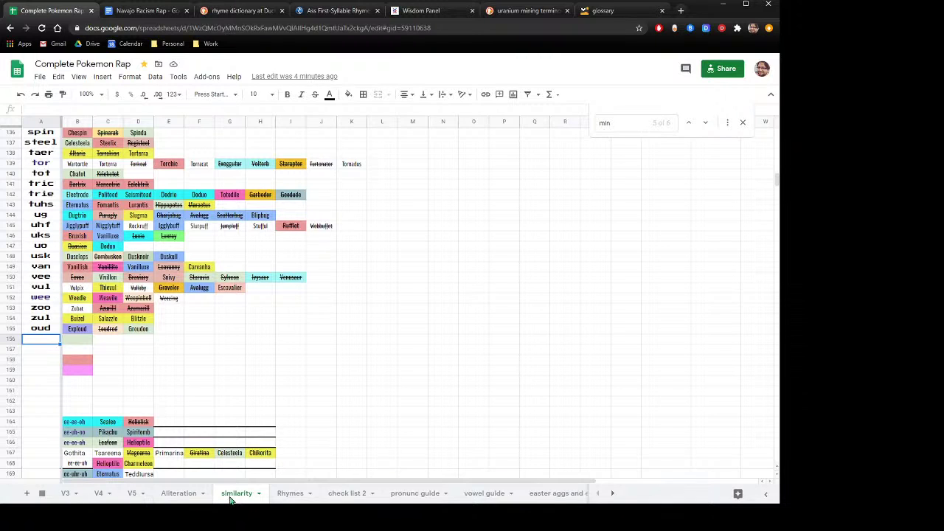
left_click_drag(232, 497, 424, 495)
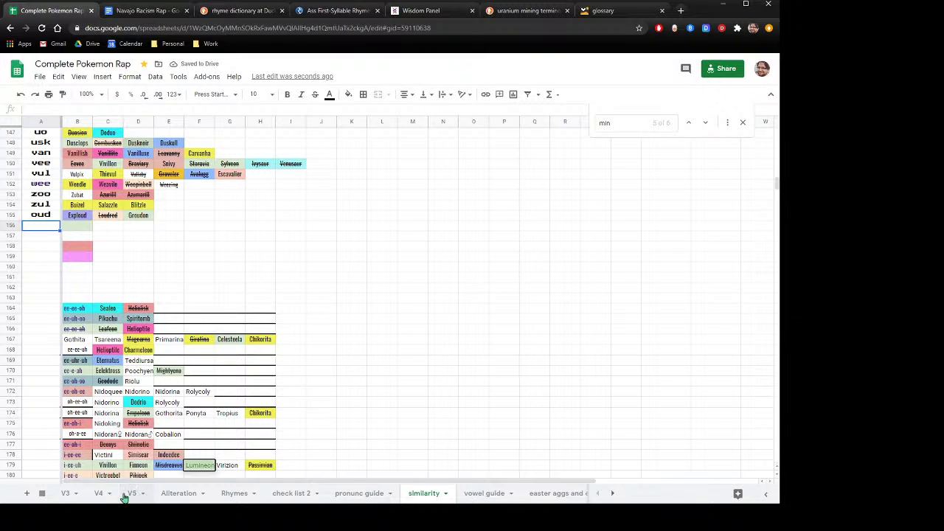
Step: Paste Lumineon into cell N310 of the V4 sheet, beside Minccino
left_click(98, 496)
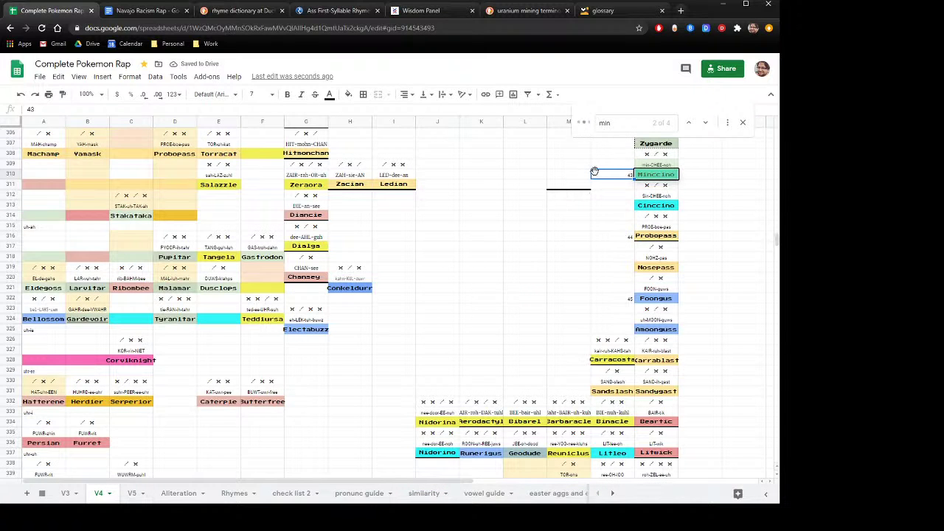
type("Lumineon")
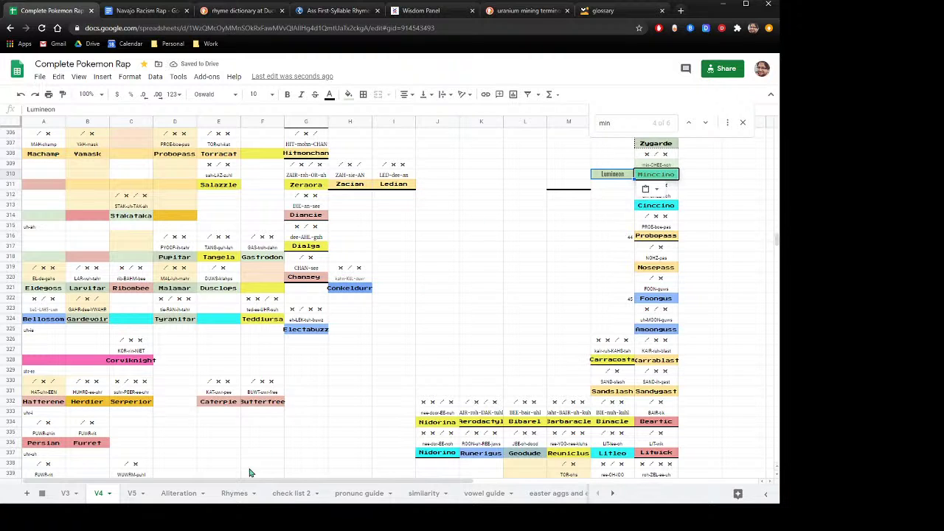
Step: Check the next "min" matches in the M list of the Aliteration sheet
left_click(177, 494)
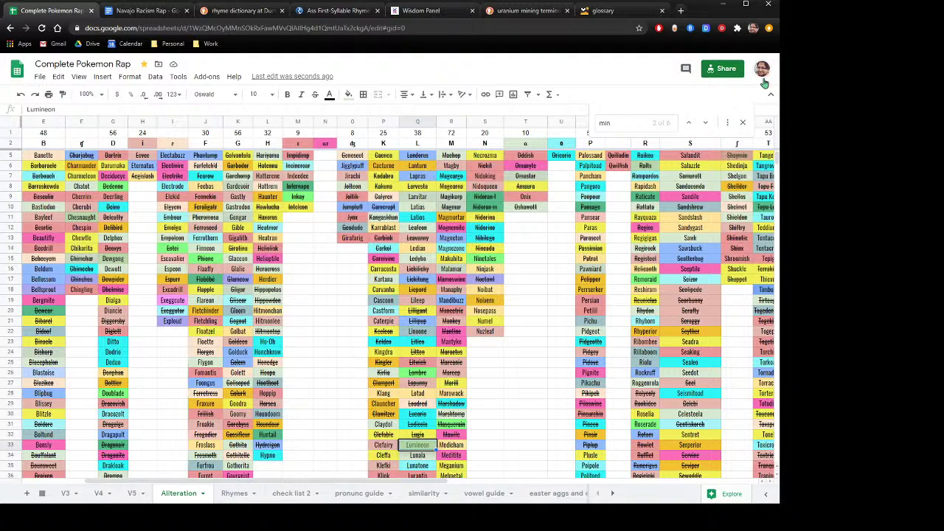
left_click(706, 124)
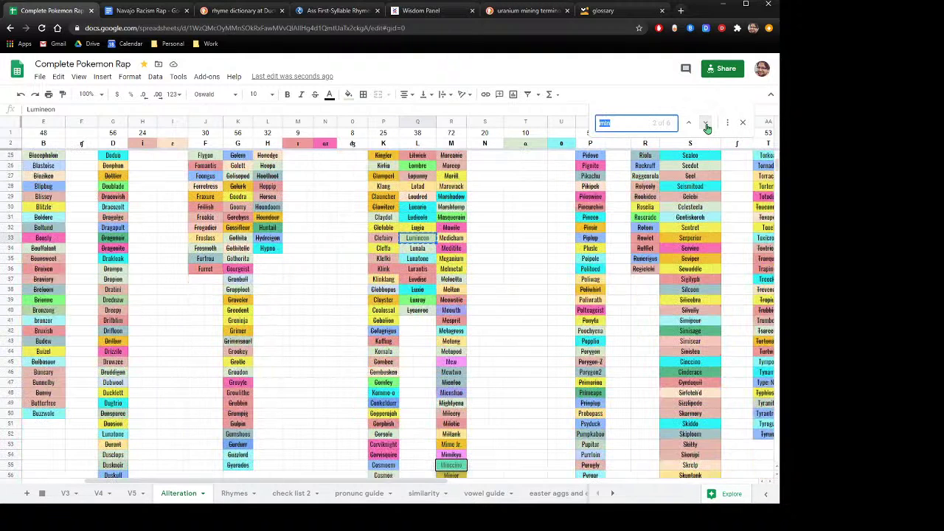
left_click(706, 124)
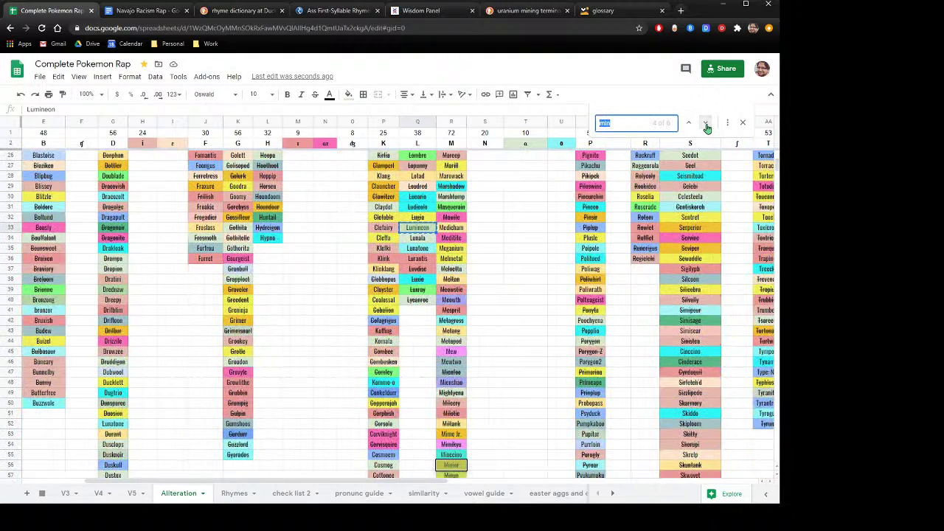
Step: Examine each "min" match in the pronunc guide sheet for names that fit beside Minccino
left_click(353, 495)
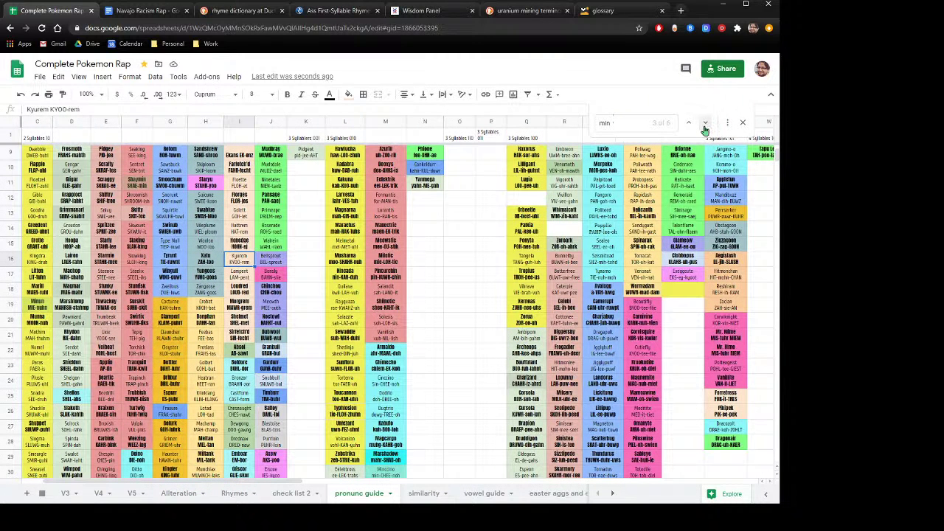
left_click(706, 125)
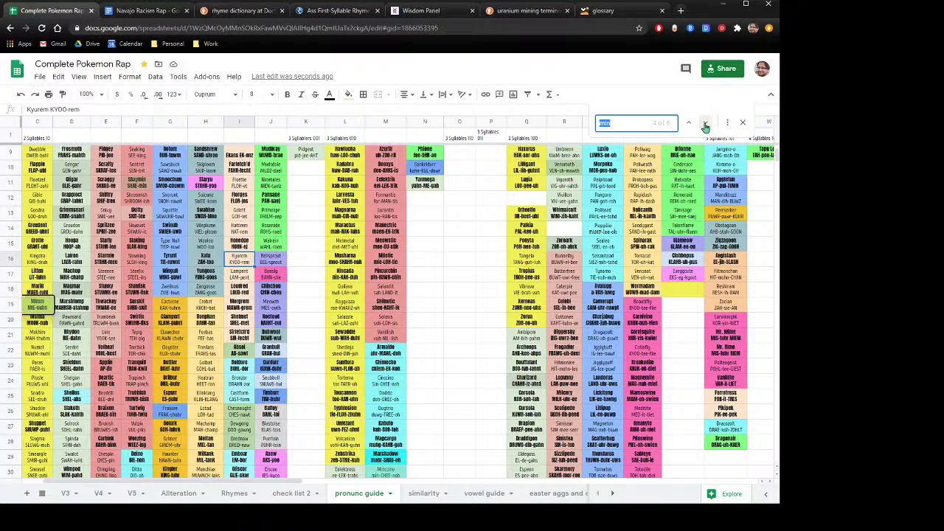
left_click(706, 125)
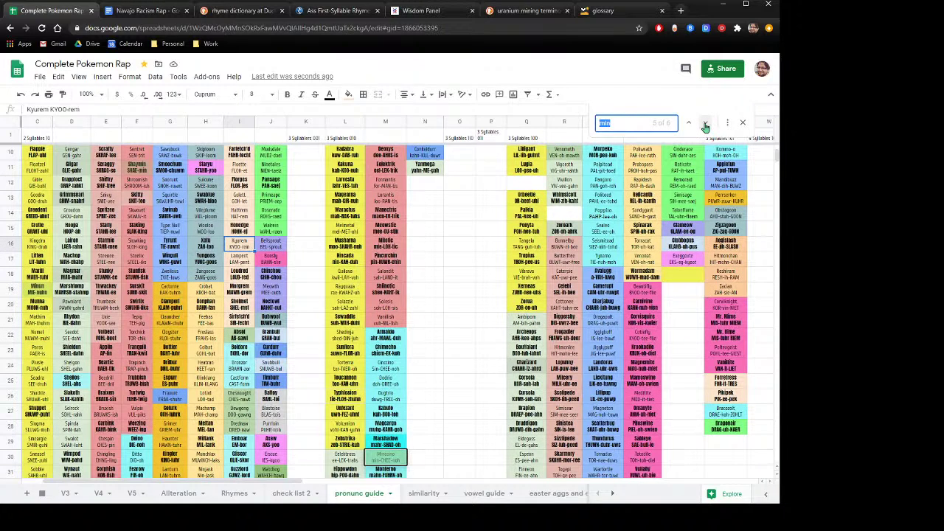
left_click(705, 125)
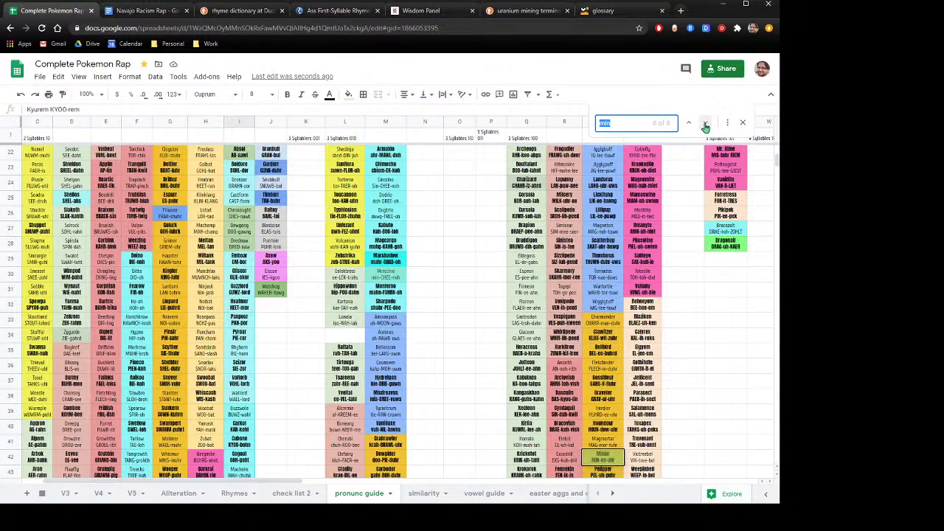
left_click(706, 126)
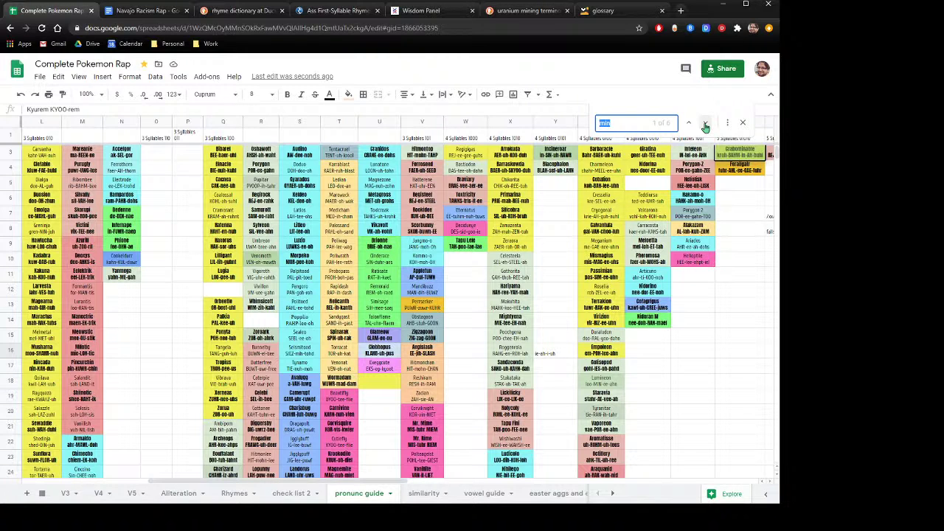
left_click(706, 125)
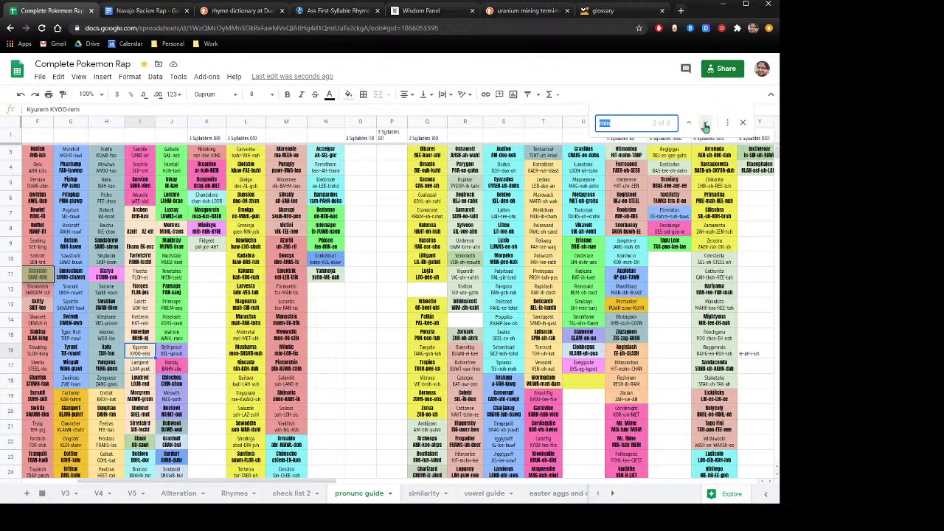
left_click(706, 126)
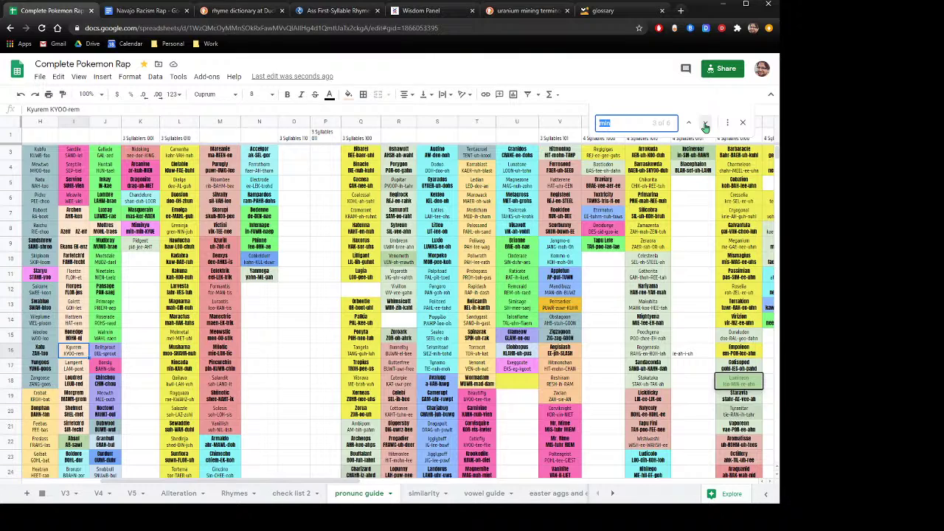
left_click(705, 125)
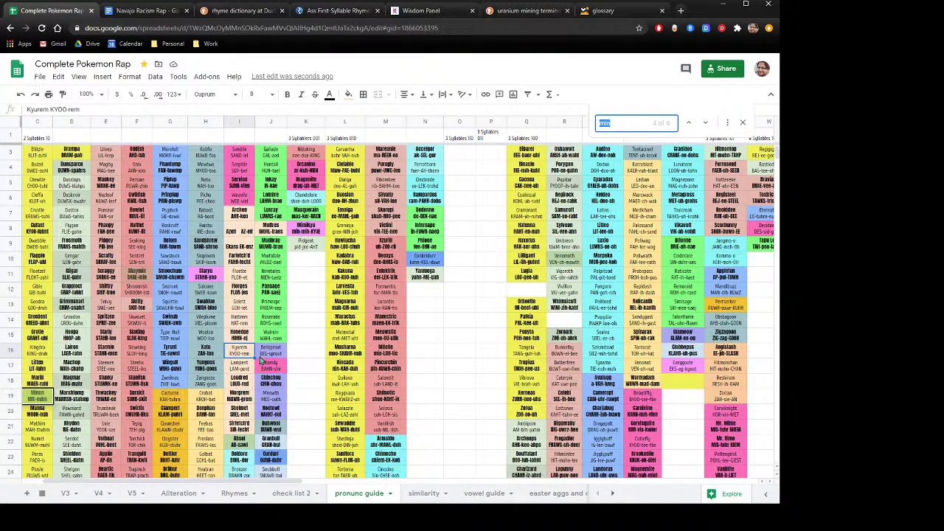
Step: Return to the V4 sheet and select cell N313 beside Cinccino
left_click(175, 501)
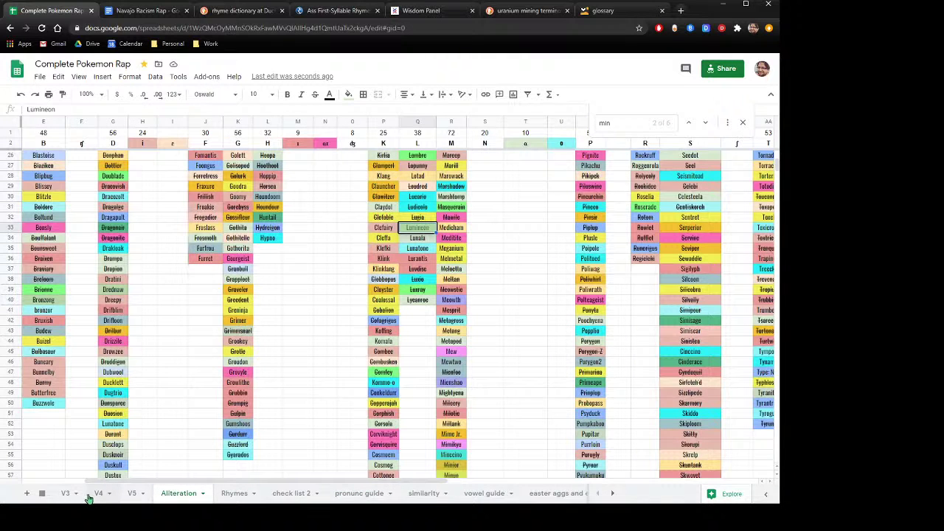
left_click(95, 496)
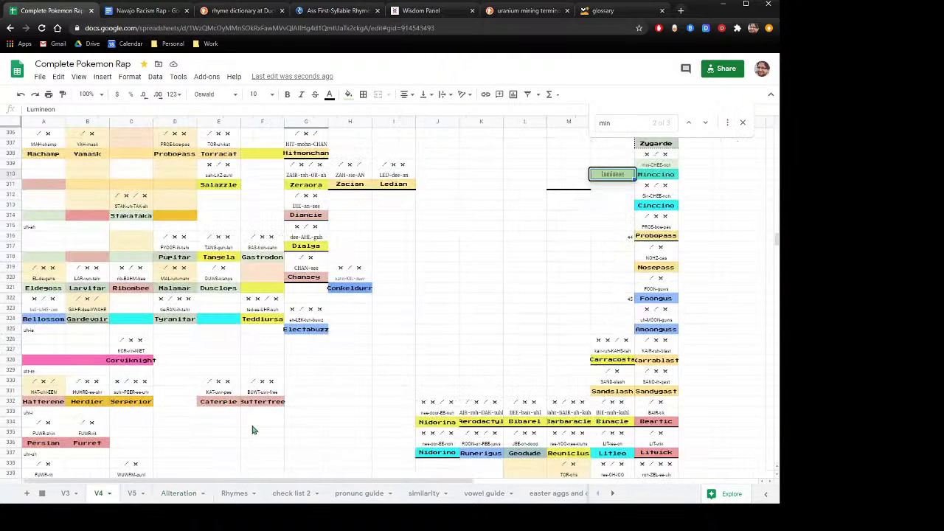
left_click(615, 208)
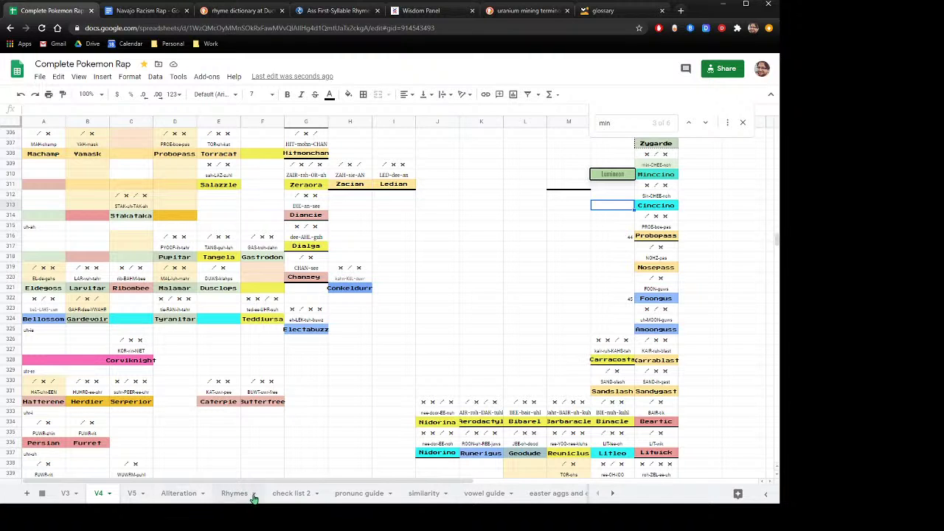
Step: Search the pronunc guide sheet for "sin"
left_click(354, 497)
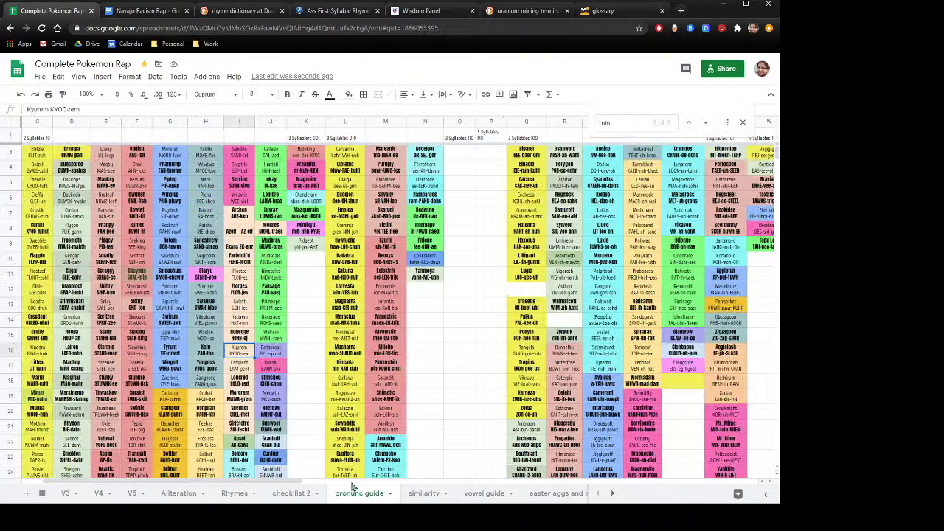
left_click(618, 122)
key("BackSpace")
key("BackSpace")
key("BackSpace")
type("sin")
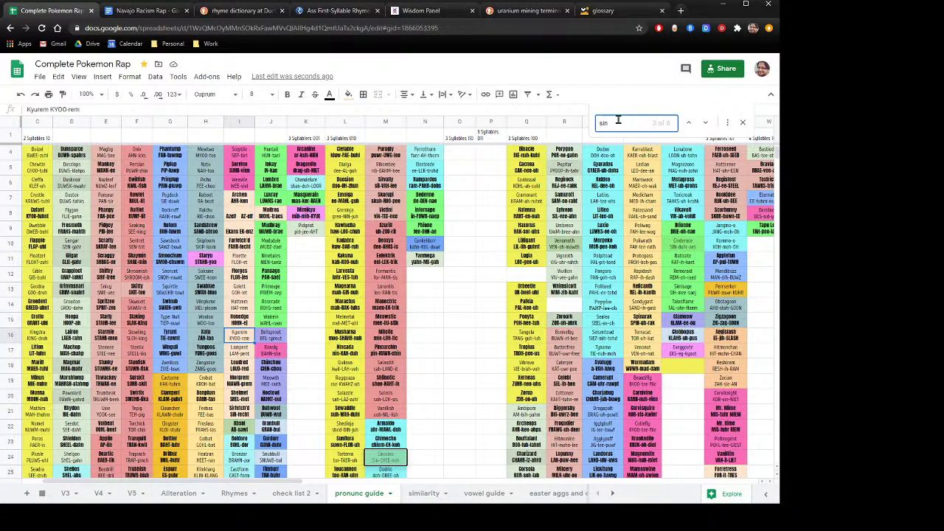
Step: Go through the "sin" matches in the pronunc guide and copy the name Cinderace without its pronunciation
left_click(706, 125)
left_click(706, 126)
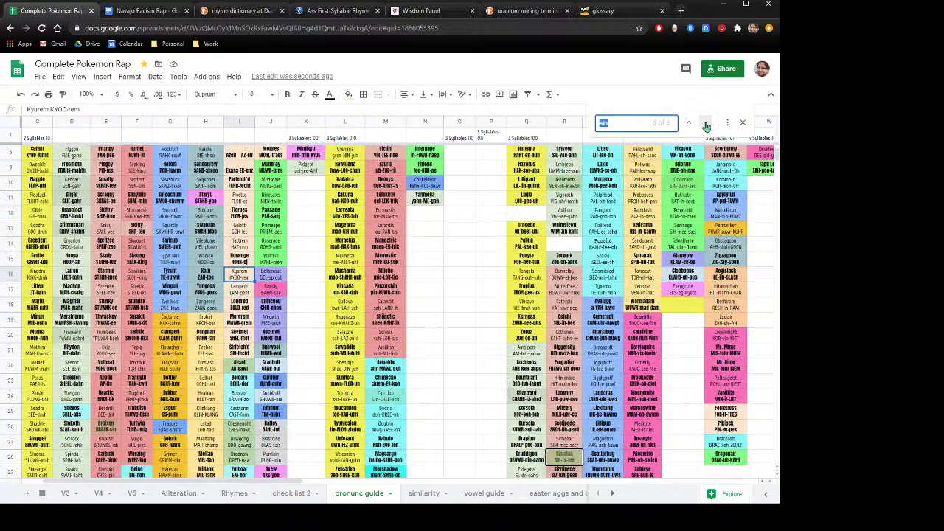
left_click(706, 126)
left_click(706, 126)
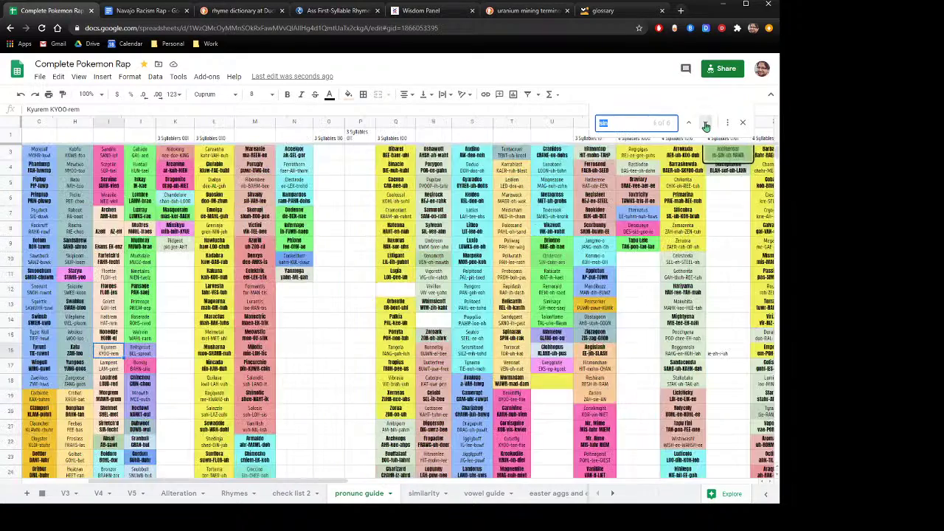
left_click(706, 125)
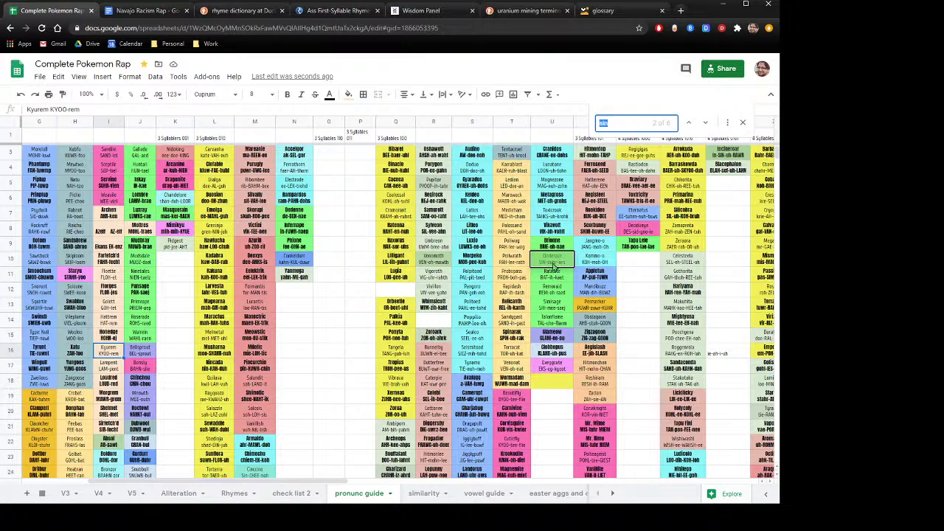
left_click(552, 260)
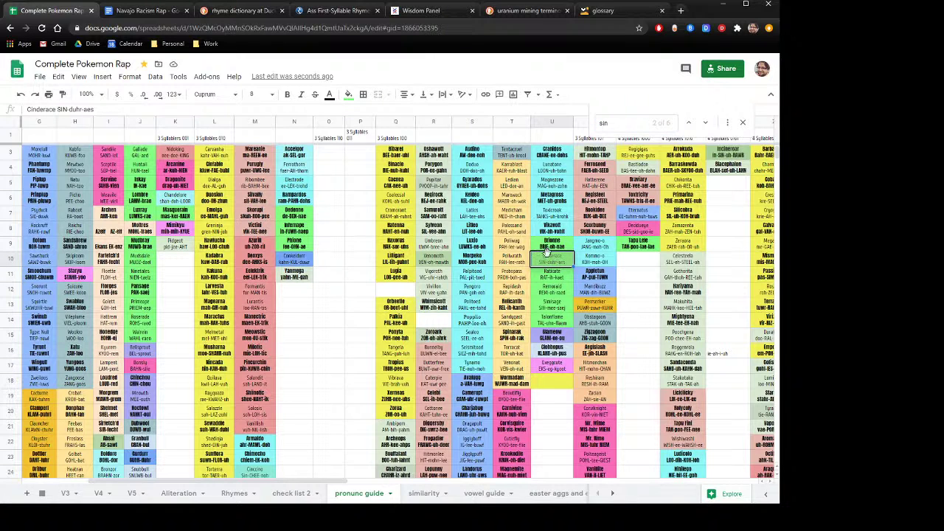
double_click(29, 109)
key("ctrl+c")
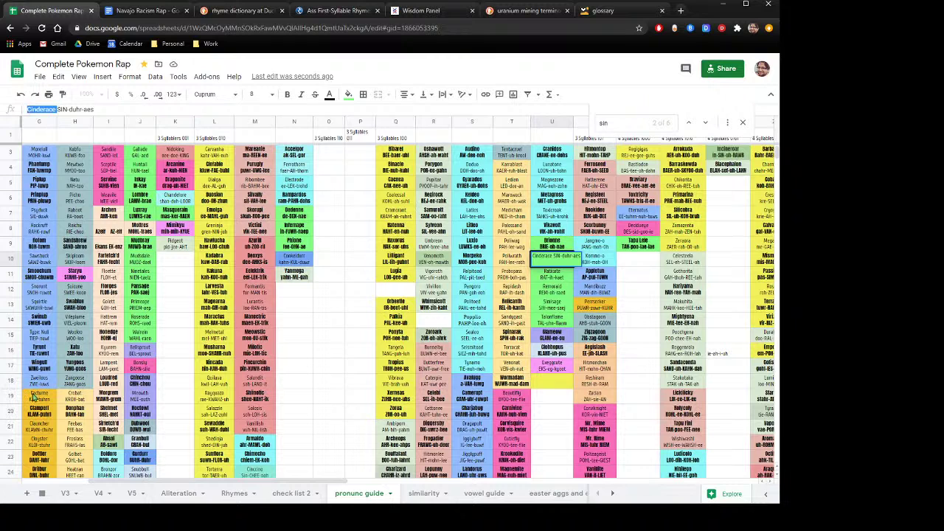
Step: Paste Cinderace into cell N313 of the V4 sheet, beside Cinccino
left_click(178, 494)
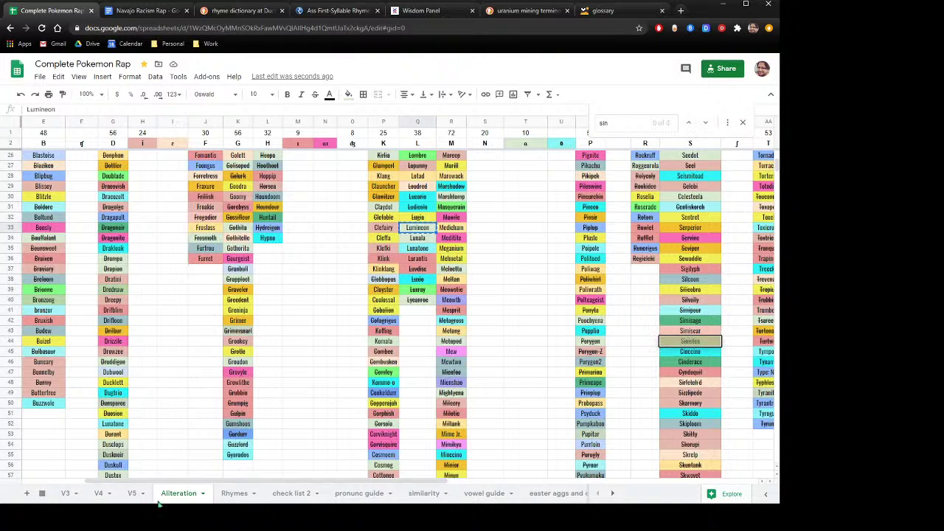
left_click(98, 492)
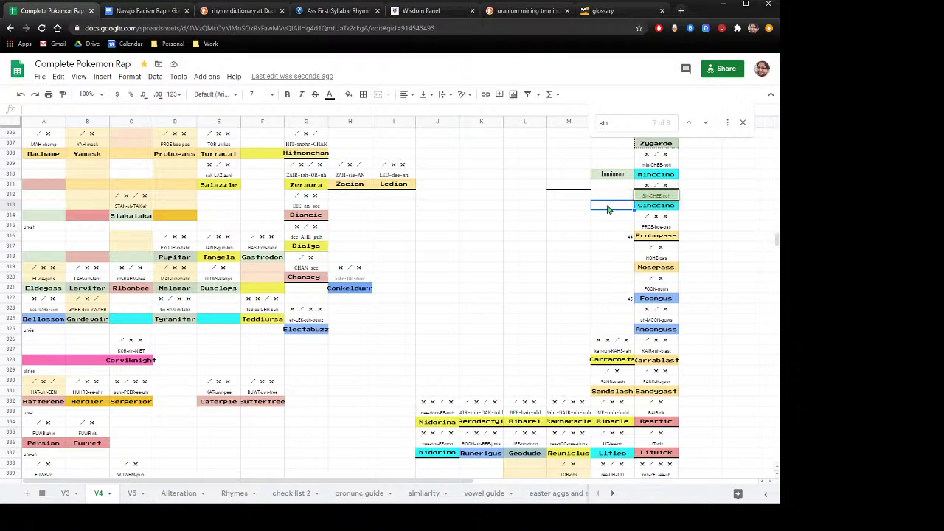
key("ctrl+v")
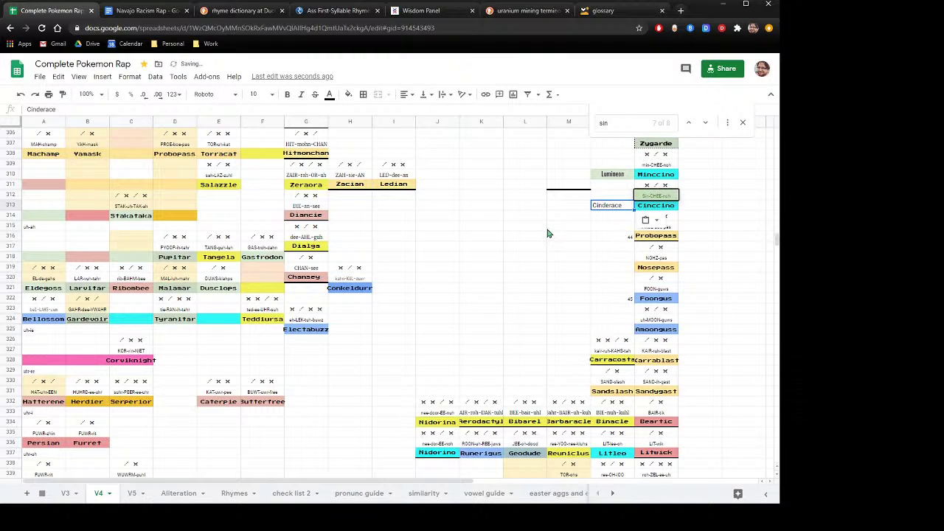
Step: Check further "sin" matches in the pronunc guide, look up Cinderace there, and return to the V4 sheet
left_click(349, 494)
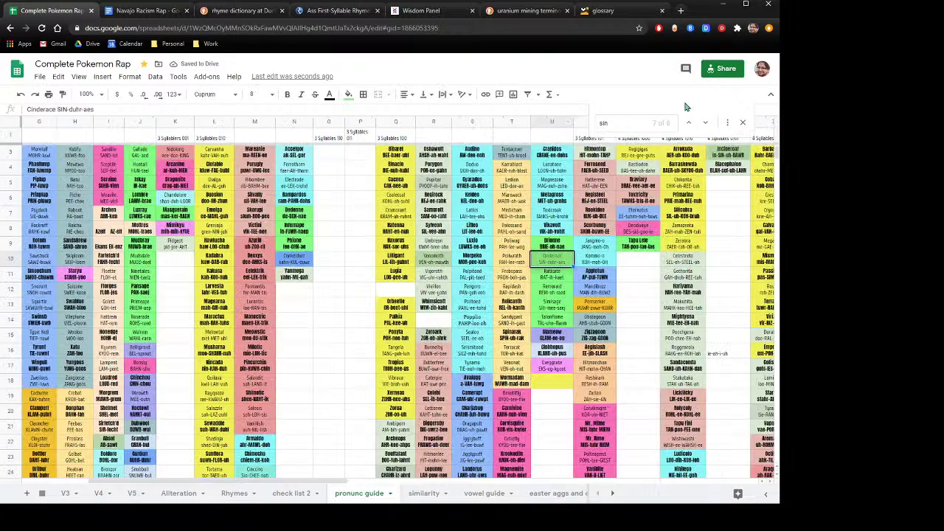
left_click(707, 126)
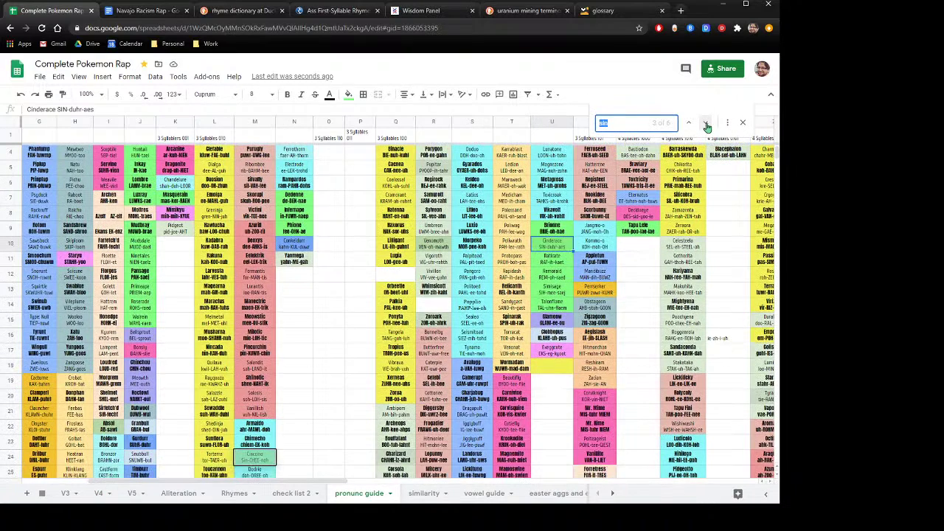
left_click(707, 125)
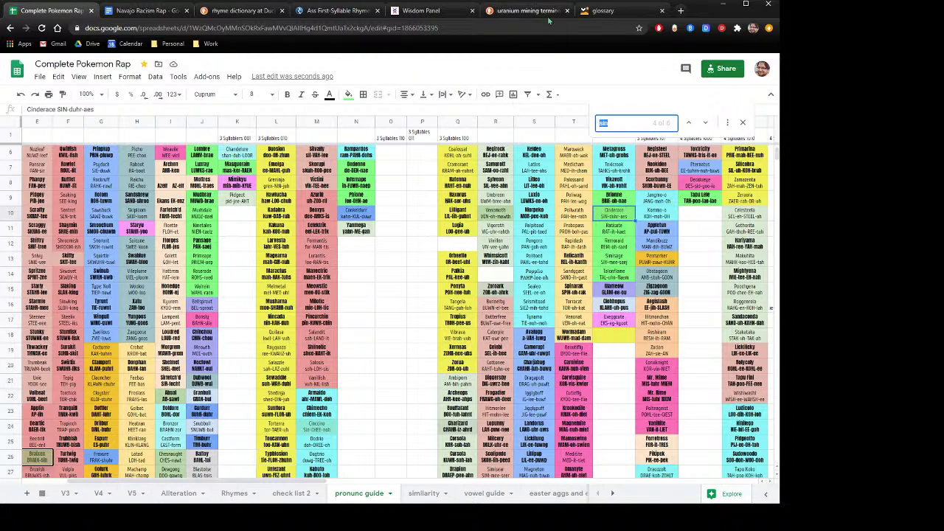
type("Cinderace")
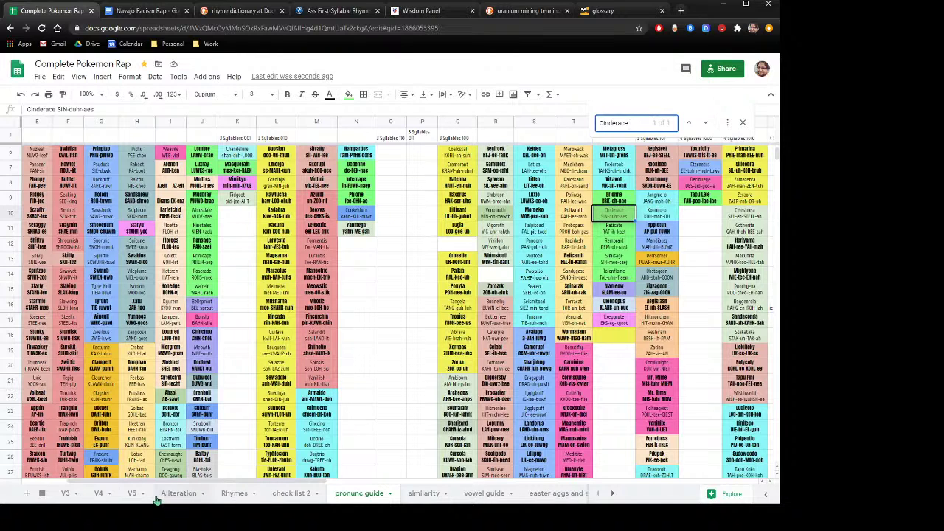
left_click(98, 494)
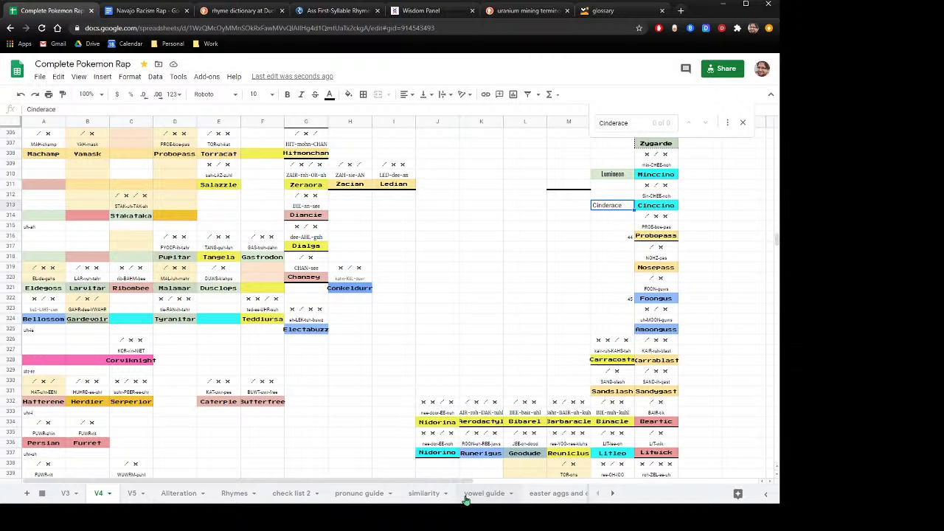
Step: Search the pronunc guide sheet for "lumi" to examine Lumineon's entry and syllable column
left_click(355, 501)
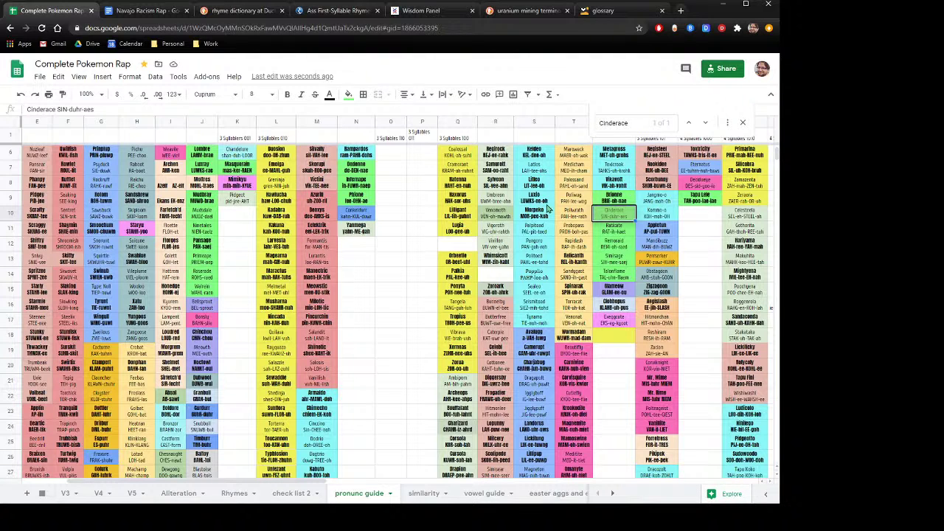
left_click(631, 123)
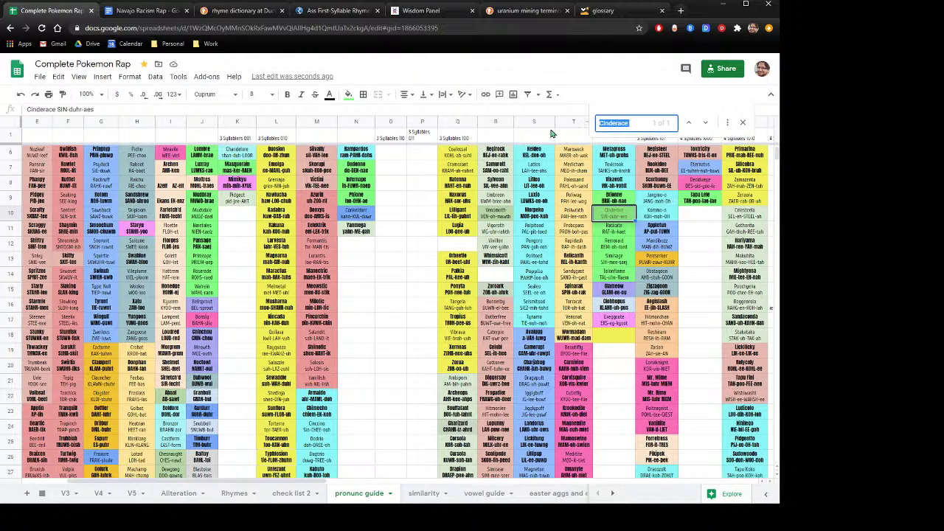
type("lumi")
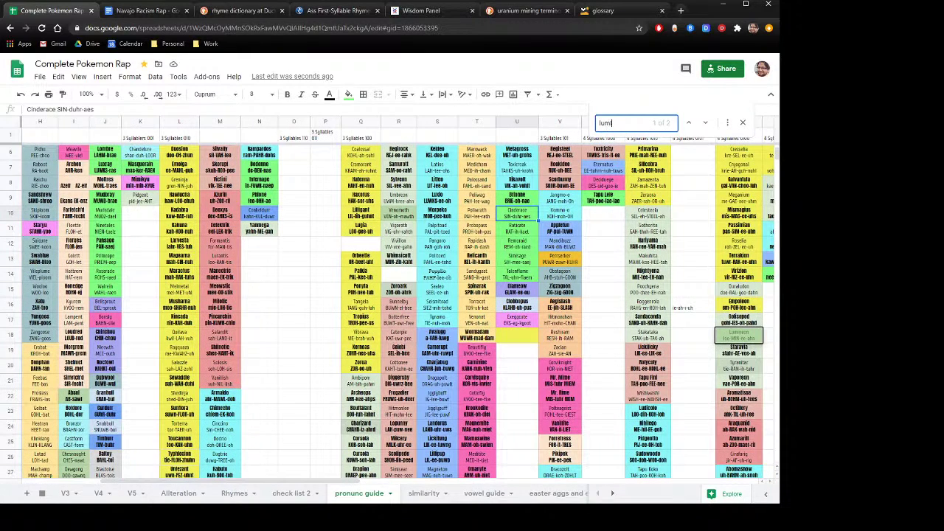
scroll(757, 219, "up", 2)
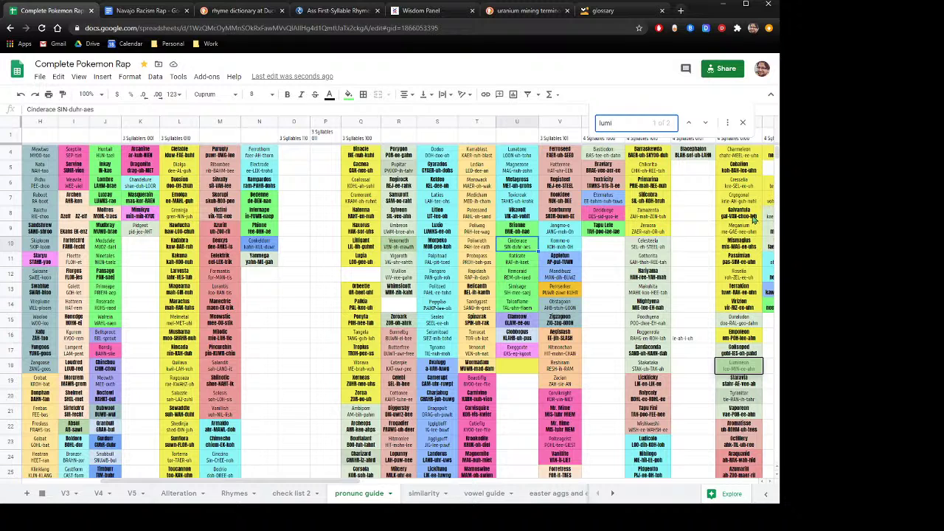
Step: Search the Aliteration sheet for "sin" and "cin", go through the matches, and select Incineroar
left_click(177, 496)
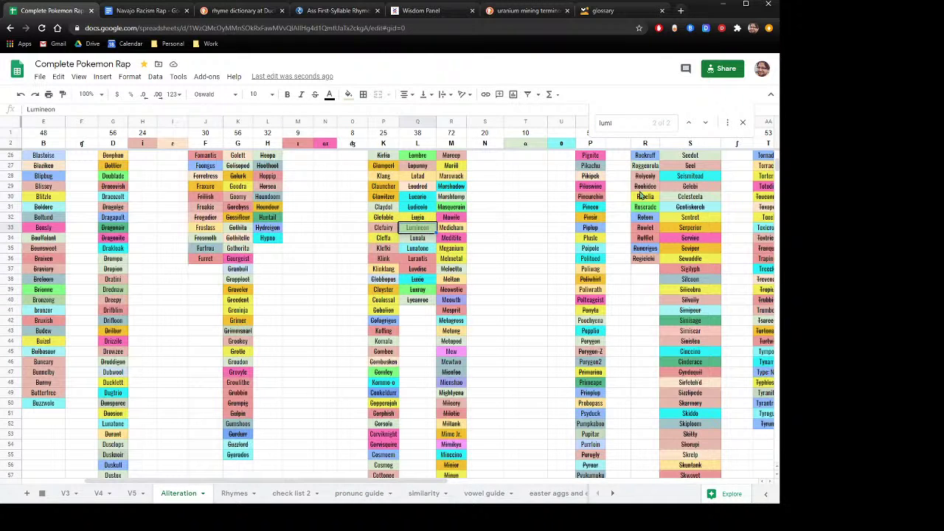
left_click(616, 122)
double_click(616, 122)
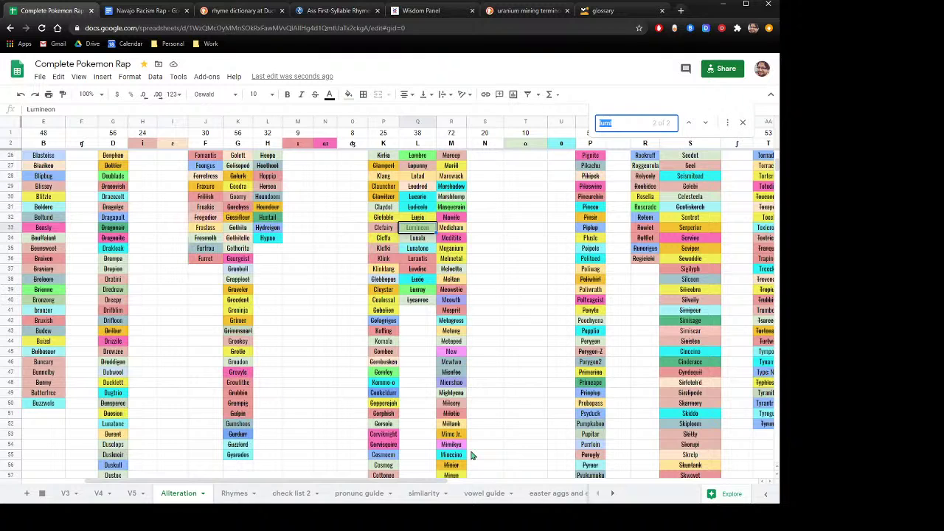
type("sin")
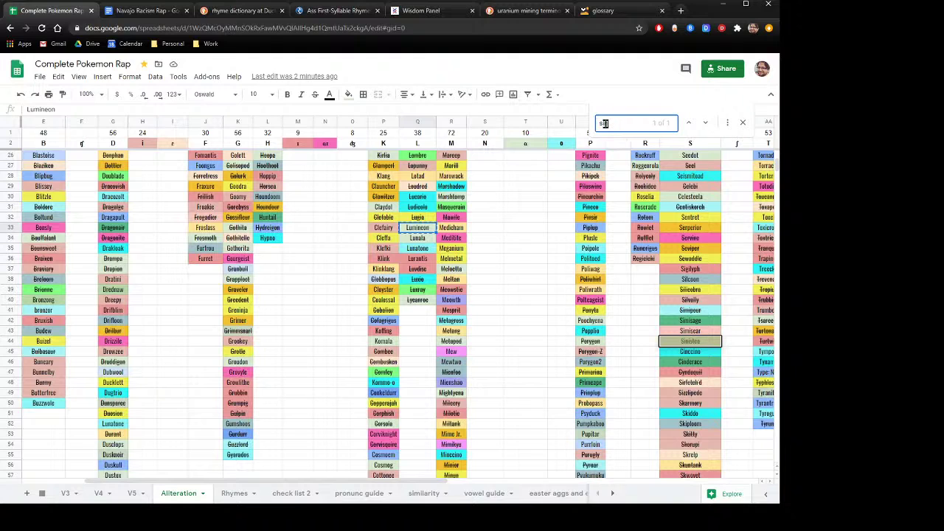
type("cin")
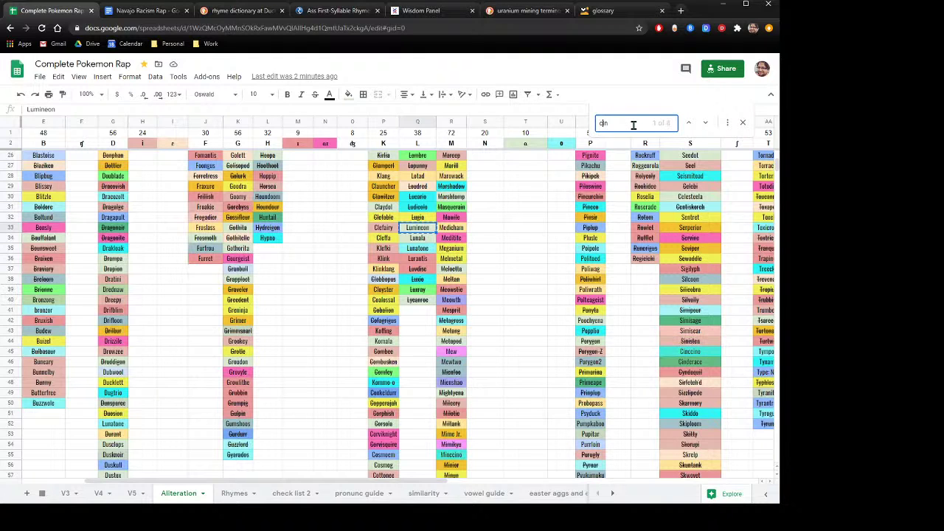
left_click(707, 125)
left_click(707, 126)
left_click(706, 126)
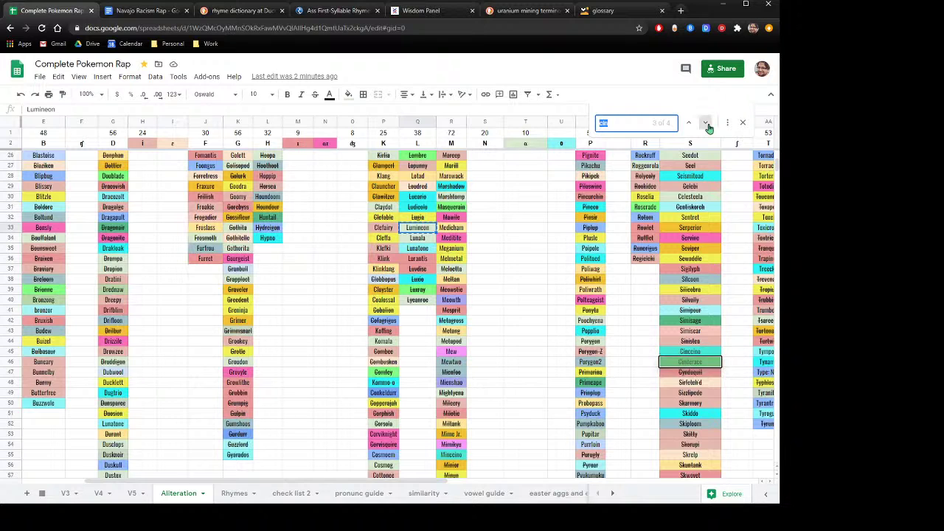
left_click(707, 126)
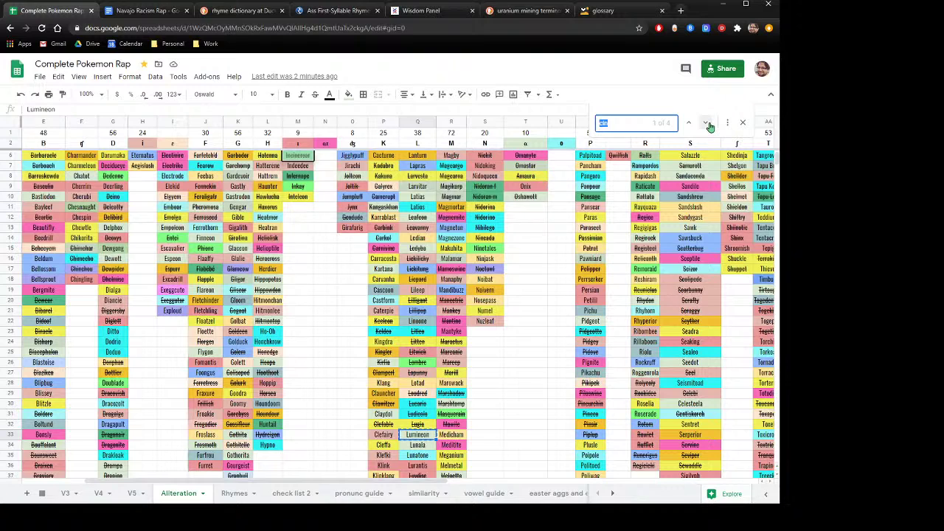
left_click(299, 157)
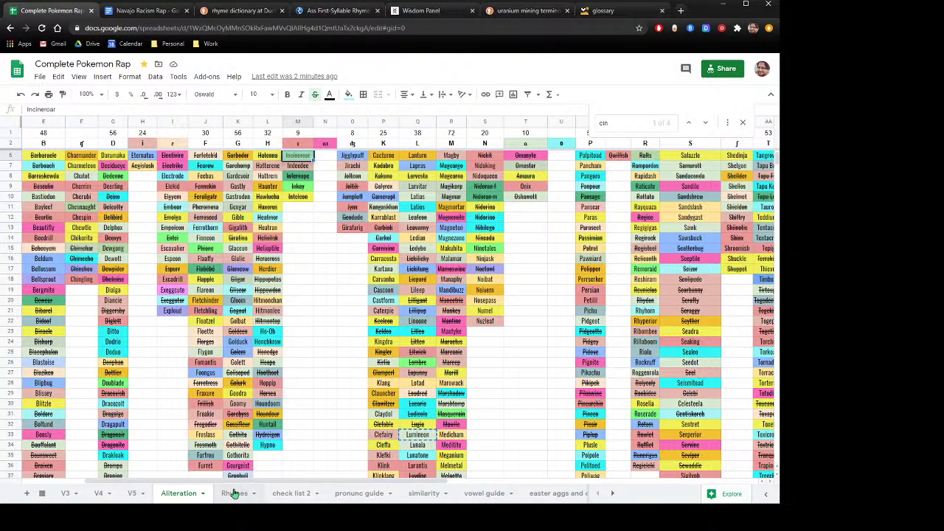
Step: Look up "inci" in the pronunc guide sheet to examine Incineroar's pronunciation and syllable column
left_click(361, 498)
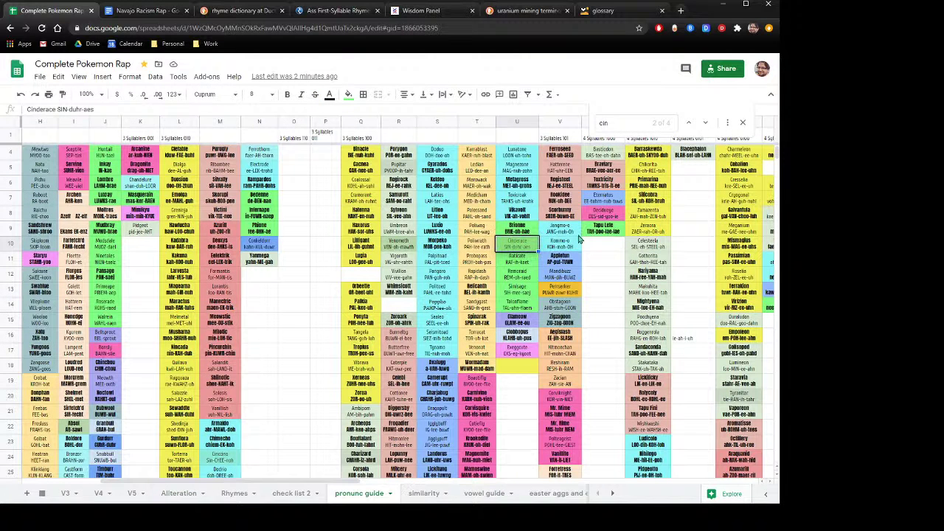
scroll(626, 248, "up", 1)
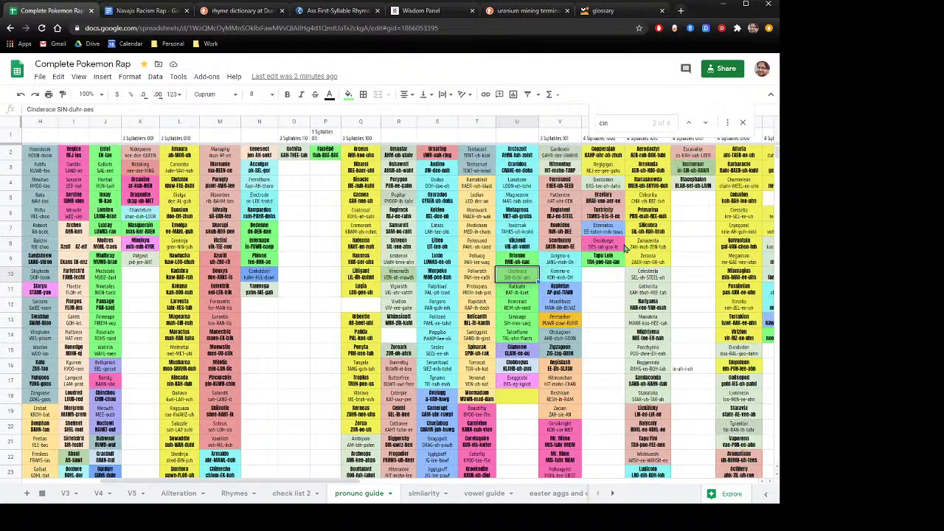
left_click(618, 121)
type("inc")
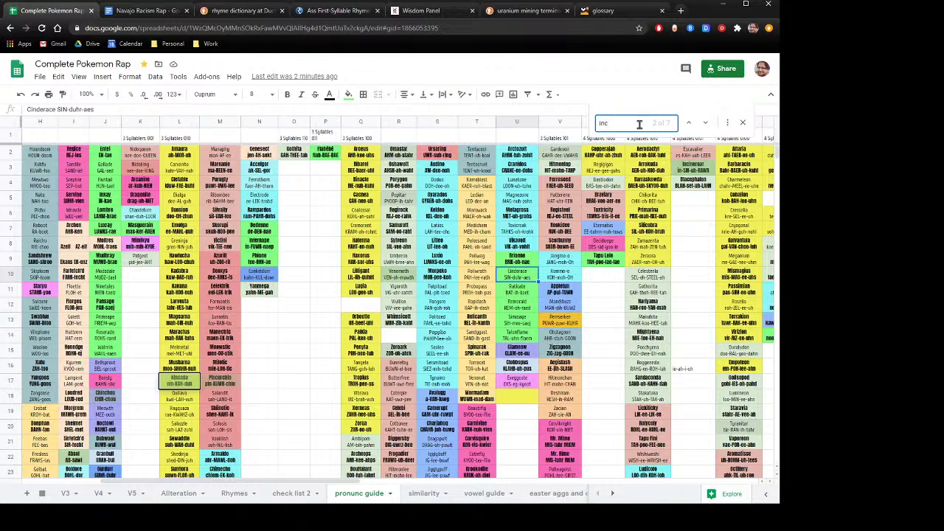
type("i")
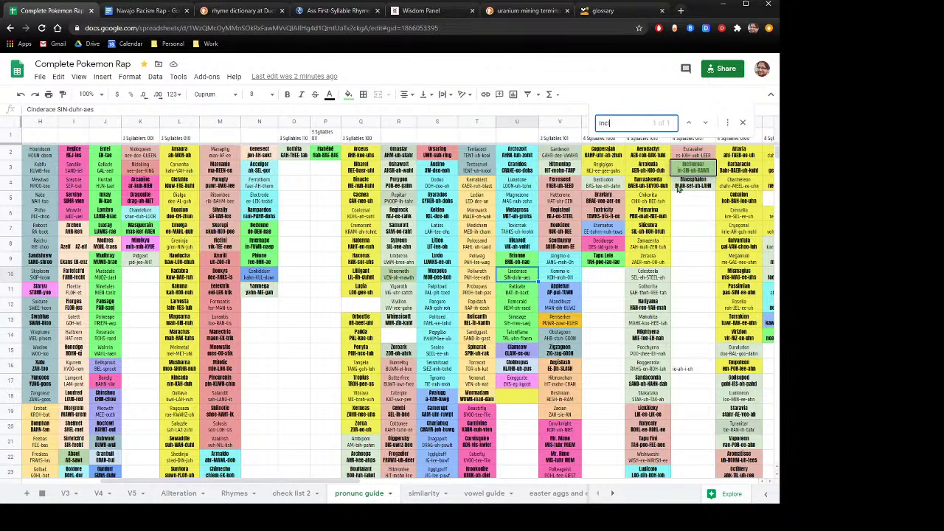
key("BackSpace")
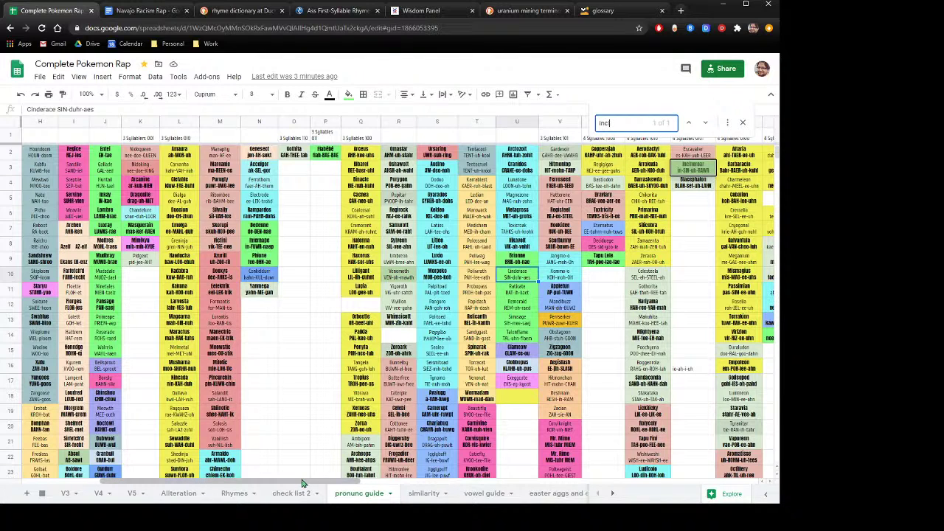
left_click_drag(302, 484, 415, 441)
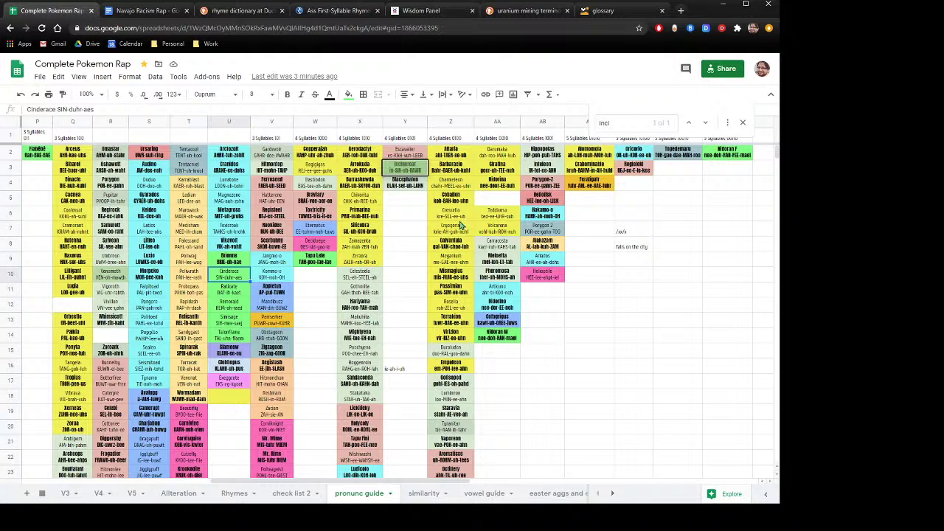
Step: Search the pronunc guide for "lumi" and select Lumineon's entry to compare its syllable pattern
left_click(613, 124)
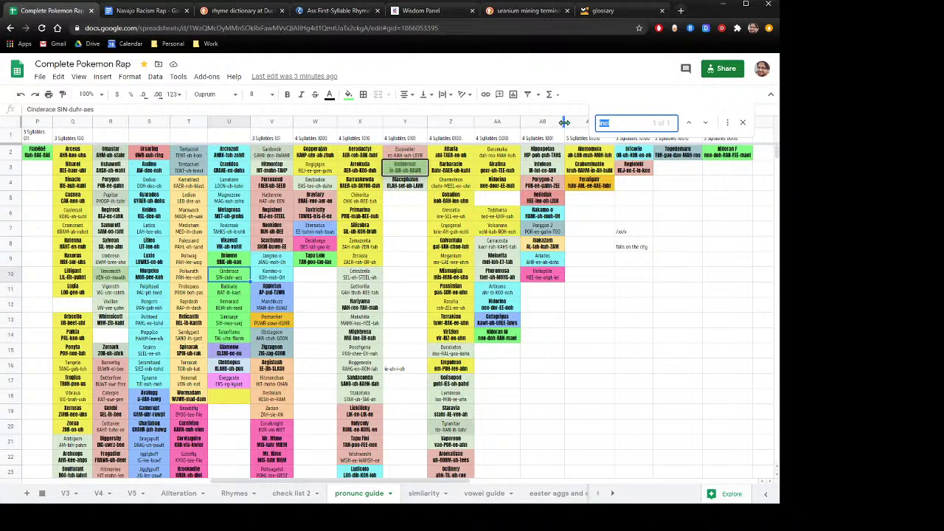
type("lum")
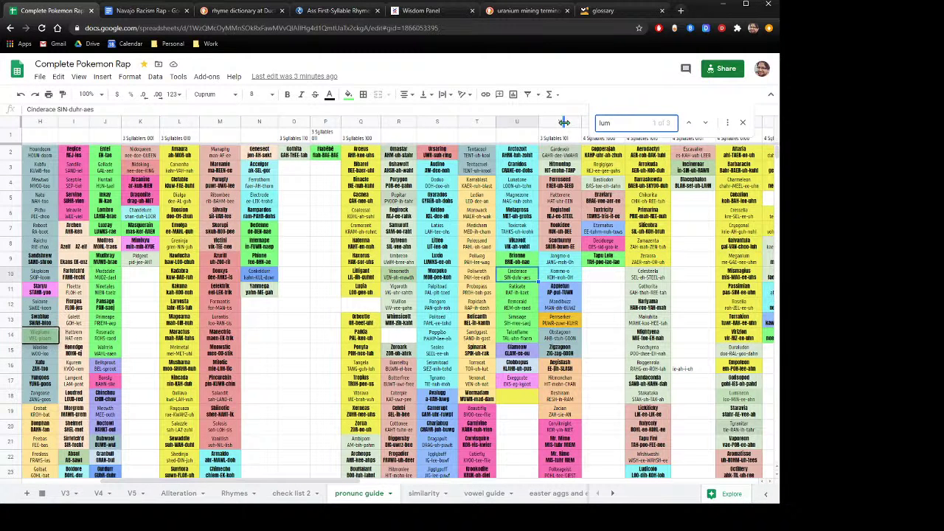
type("i")
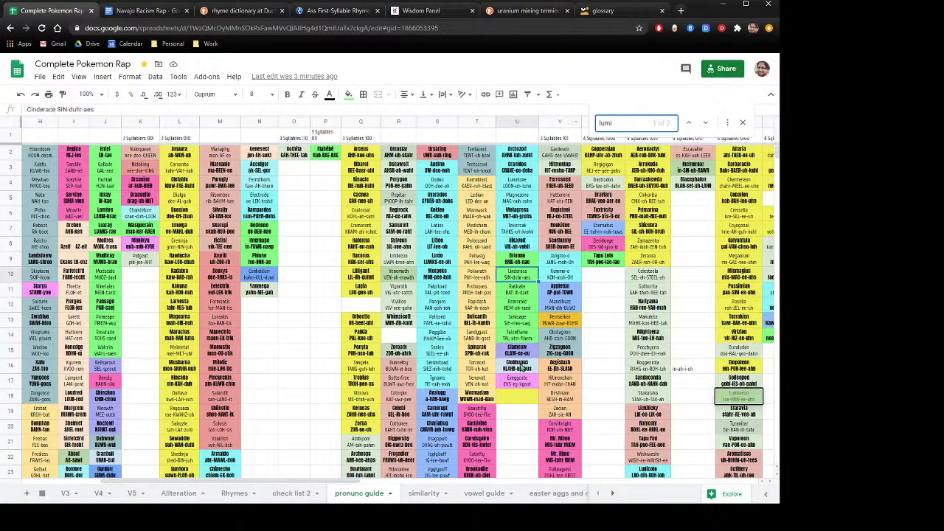
left_click_drag(264, 483, 417, 485)
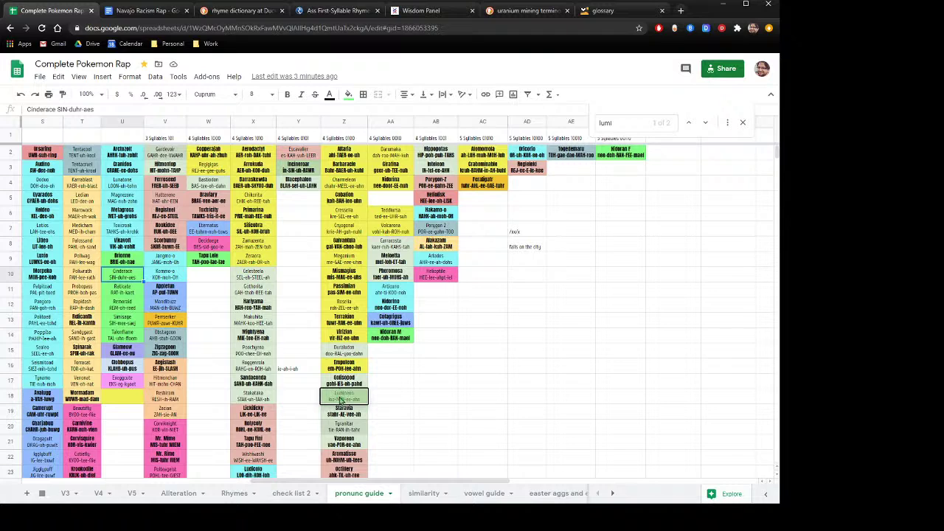
left_click(341, 398)
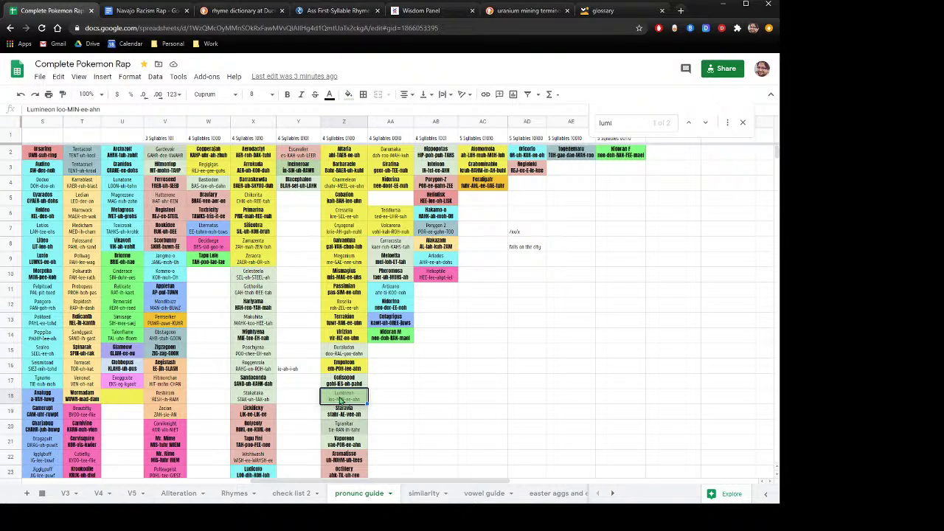
Step: Copy the name Incineroar without its pronunciation from the pronunc guide and use it as the search term
left_click(295, 170)
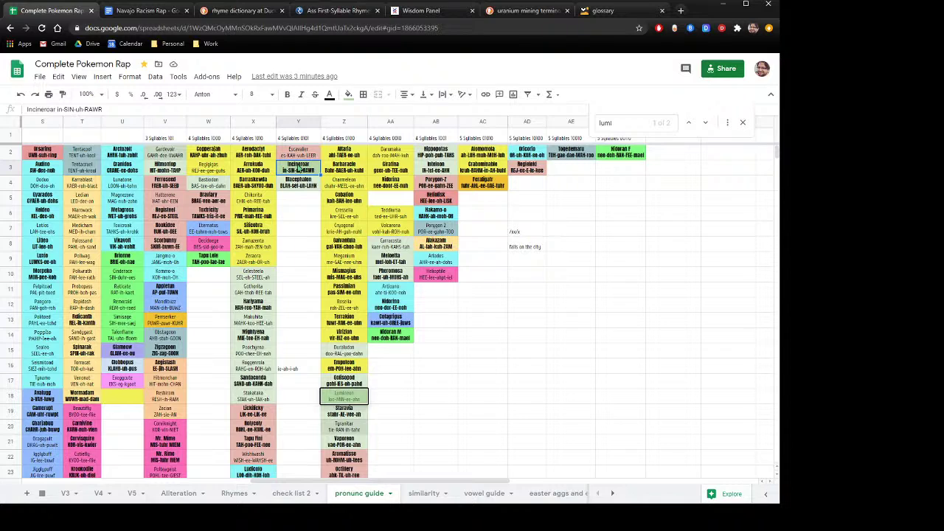
double_click(41, 109)
key("ctrl+c")
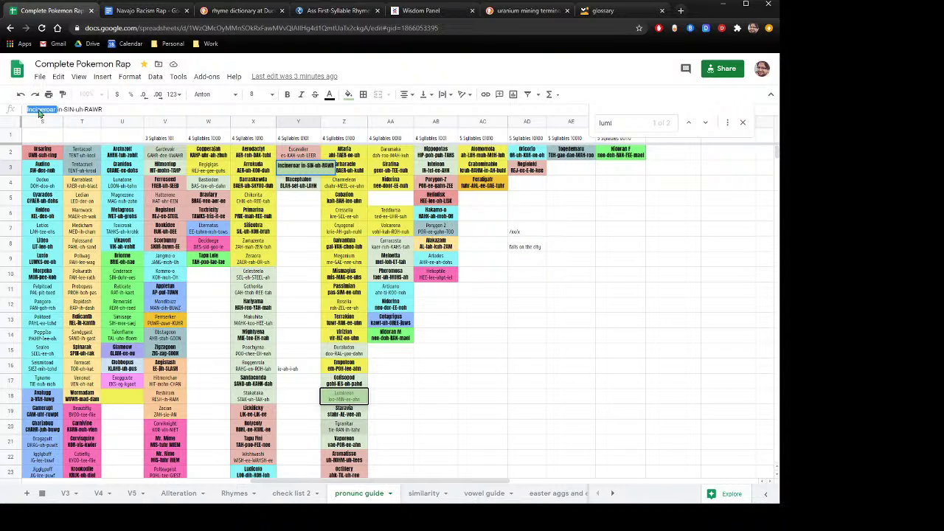
left_click(618, 122)
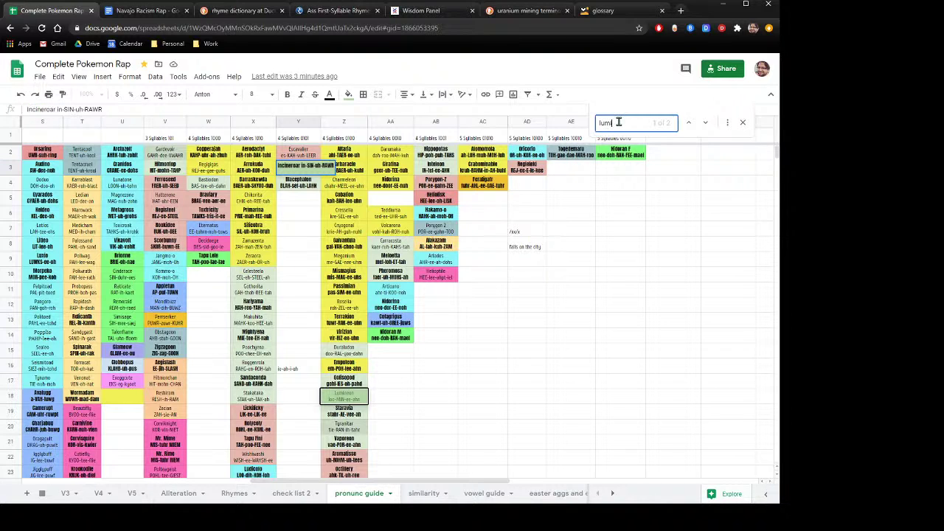
key("ctrl+a")
key("ctrl+v")
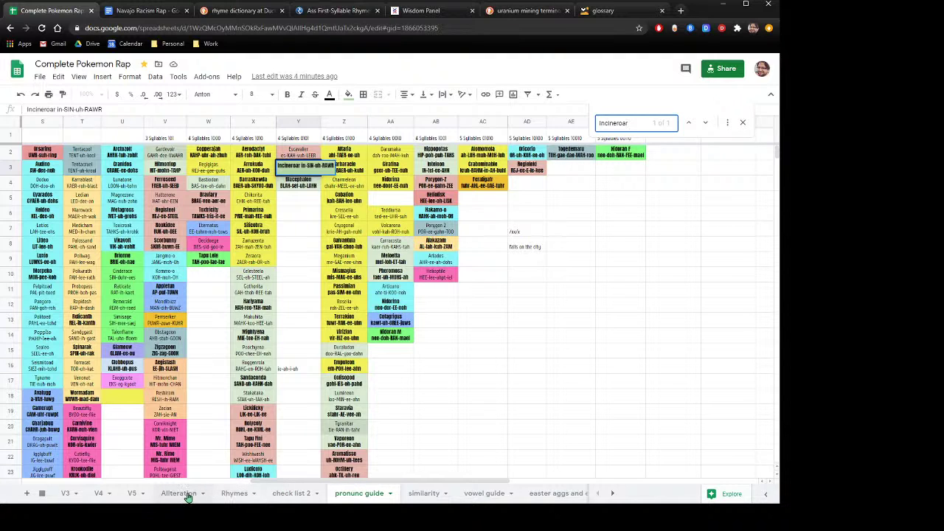
Step: Find Incineroar in the V5 sheet's Guns and Ships verse and check its entry in the Aliteration sheet
left_click(133, 493)
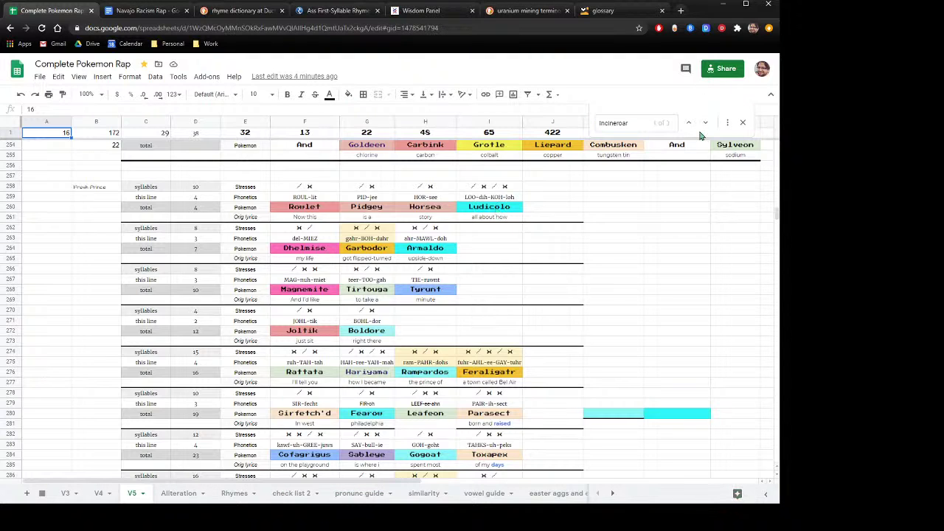
left_click(705, 123)
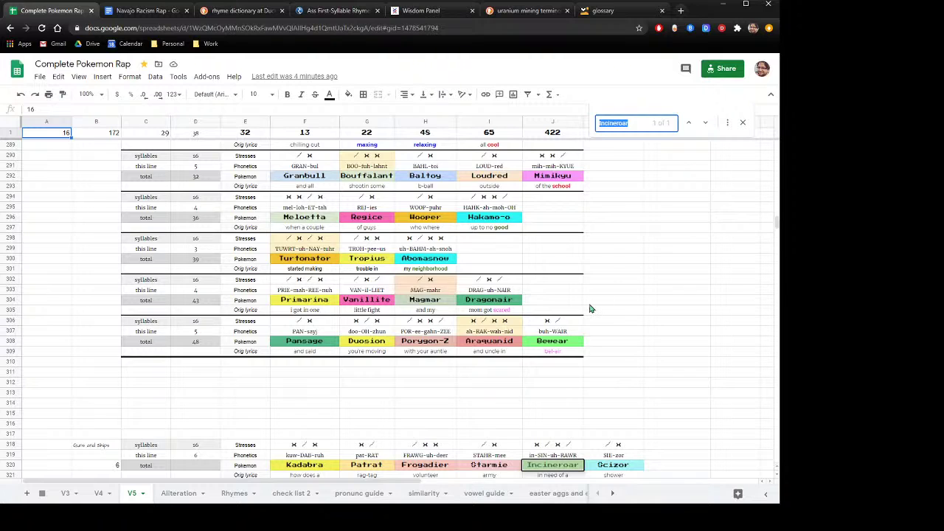
scroll(593, 309, "down", 3)
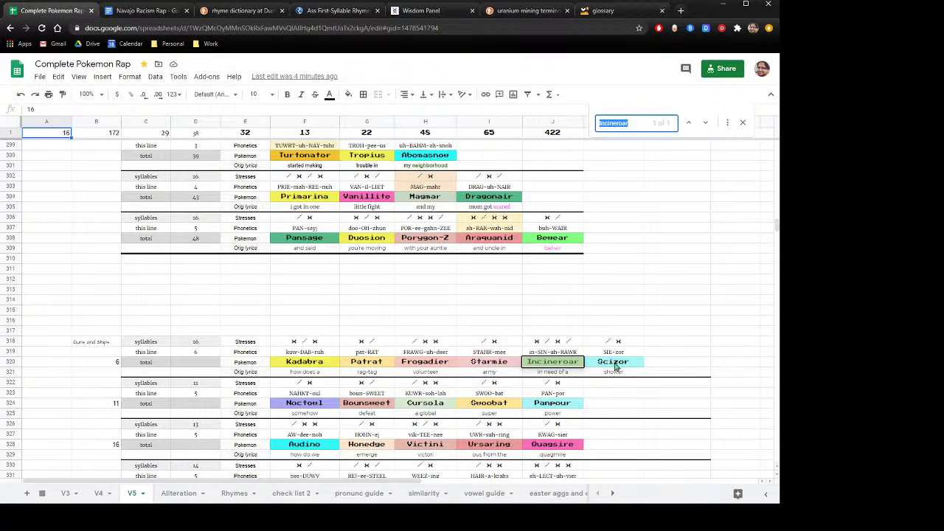
left_click(558, 367)
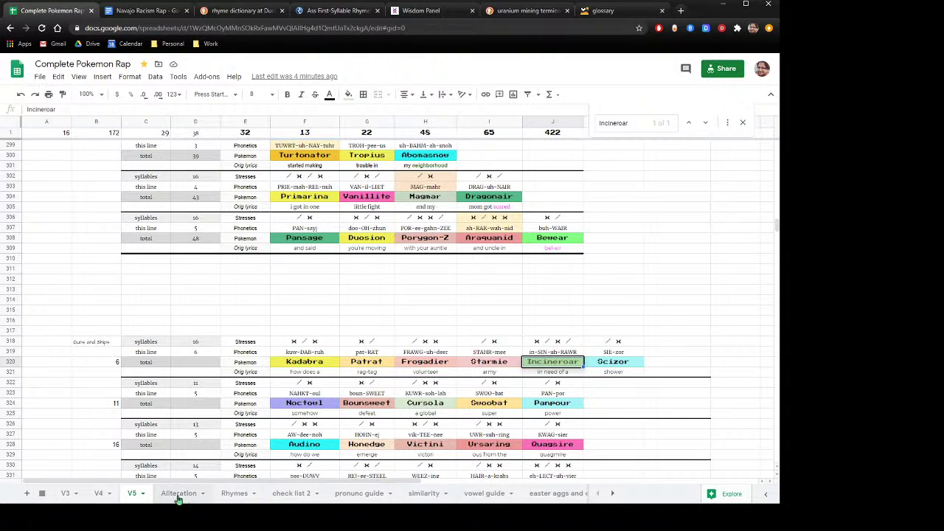
left_click(179, 494)
scroll(262, 347, "up", 1)
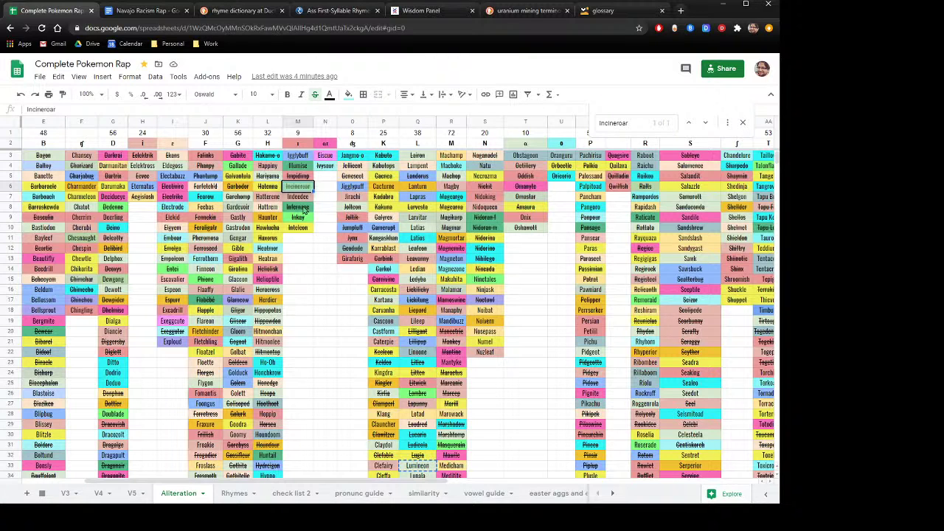
left_click(134, 494)
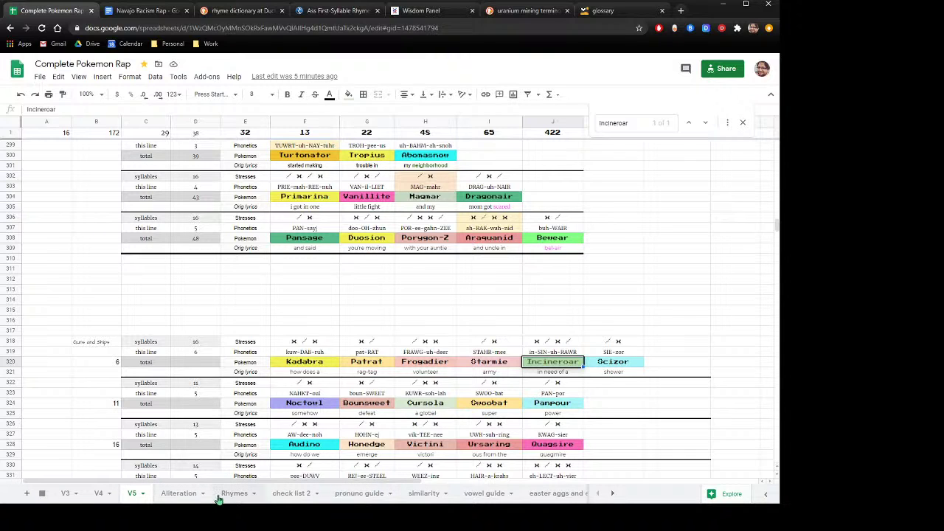
Step: Look through the two- and three-syllable columns of the pronunc guide and switch to the vowel guide sheet
left_click(361, 496)
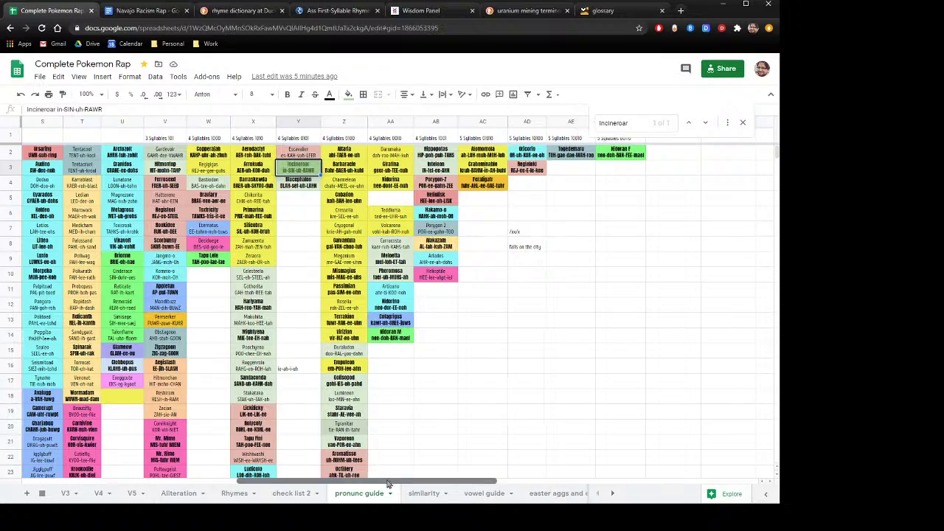
left_click_drag(405, 481, 171, 481)
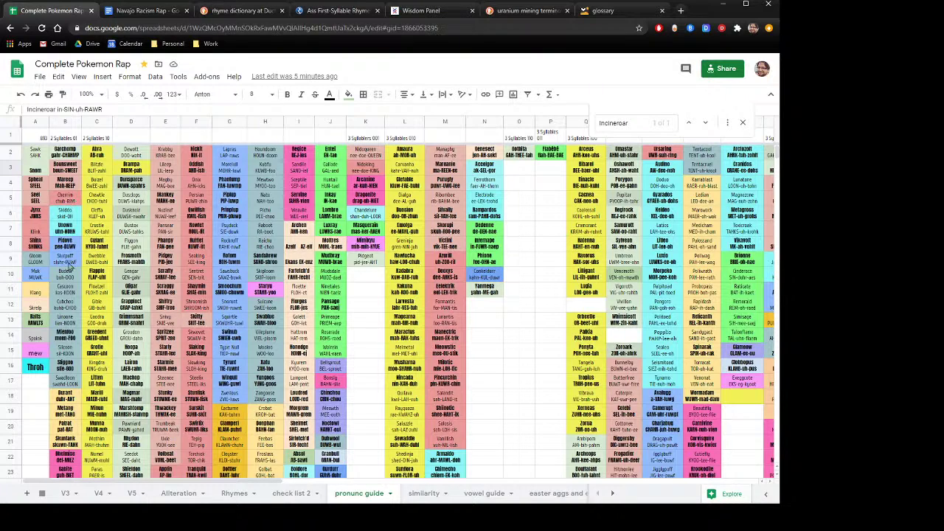
scroll(76, 312, "down", 2)
scroll(73, 313, "down", 4)
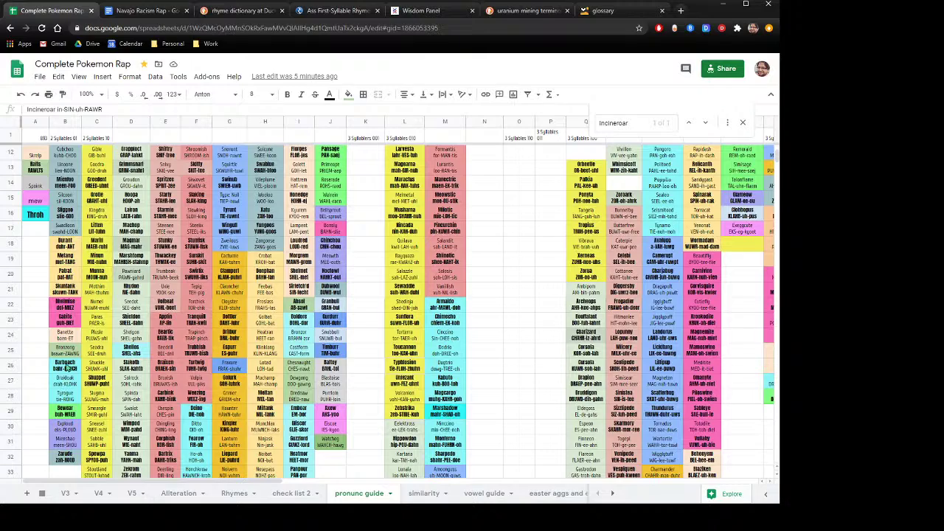
scroll(66, 366, "up", 5)
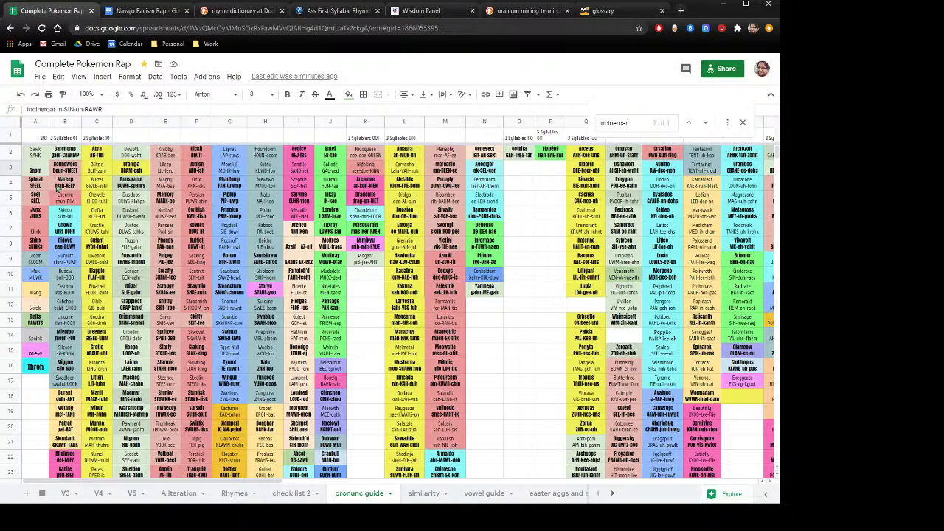
scroll(68, 241, "down", 1)
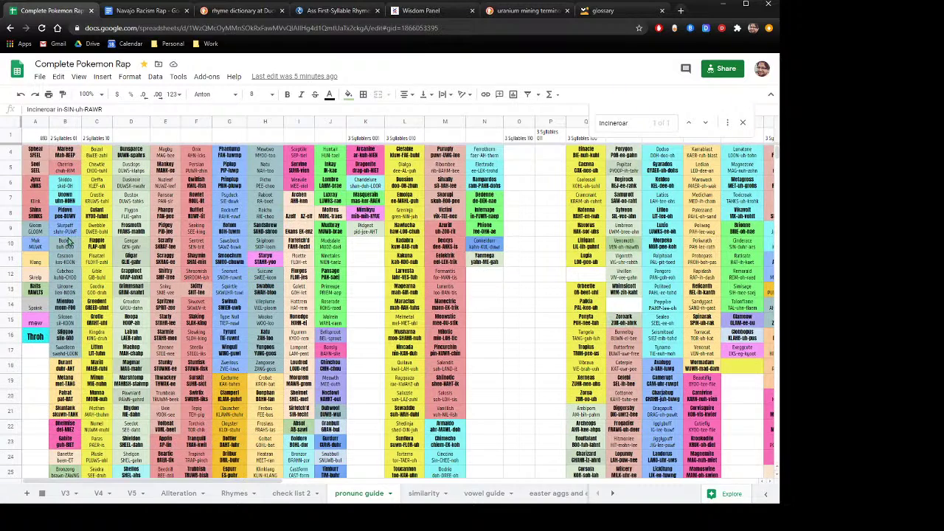
scroll(69, 242, "down", 1)
scroll(69, 241, "down", 3)
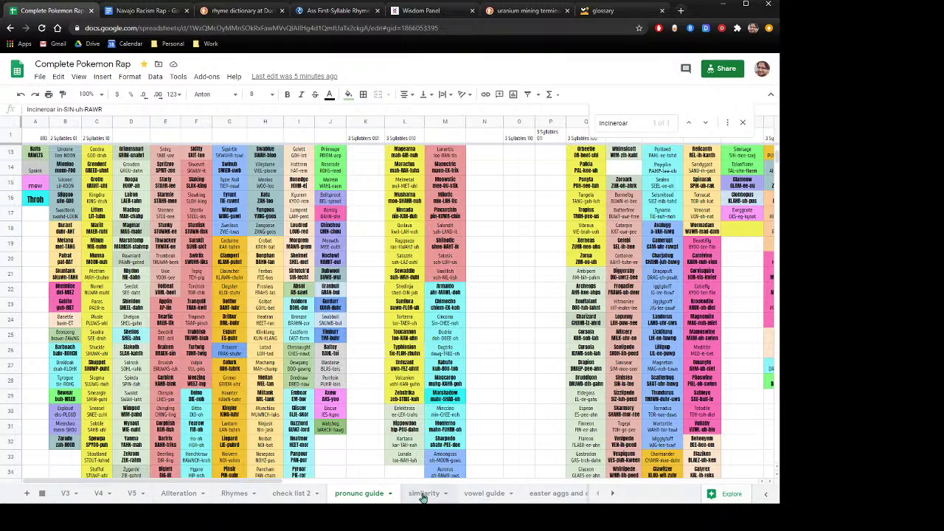
left_click(472, 494)
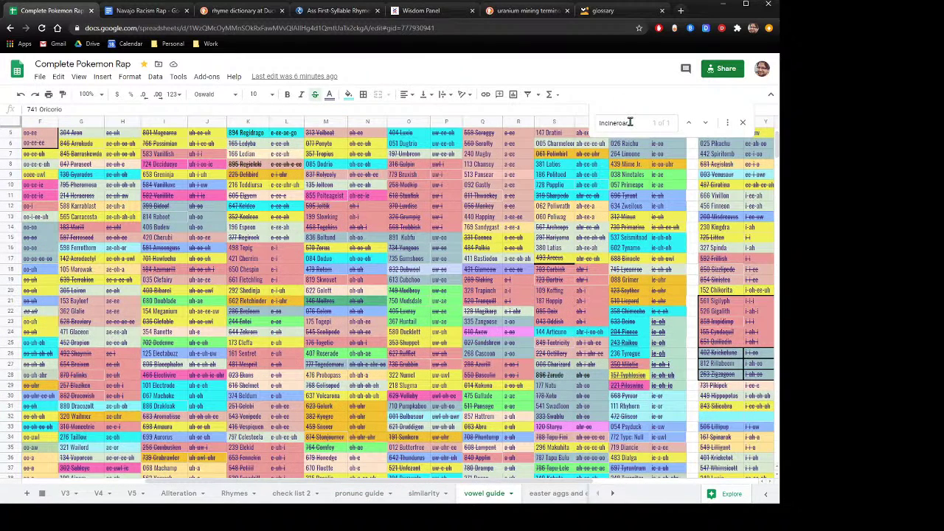
Step: Search the vowel guide for the "i-ee" pattern and select Lileep among the Pokemon listed with those vowels
left_click_drag(630, 123, 590, 129)
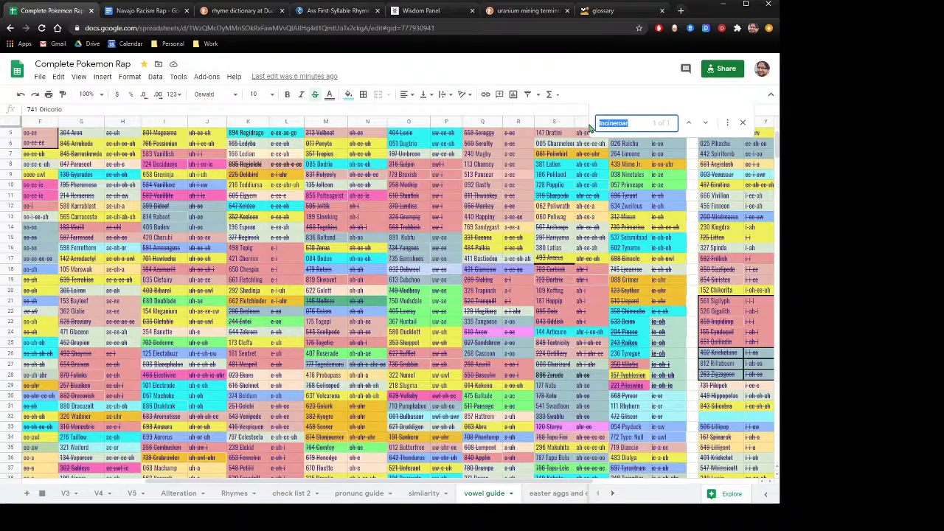
type("i-ee")
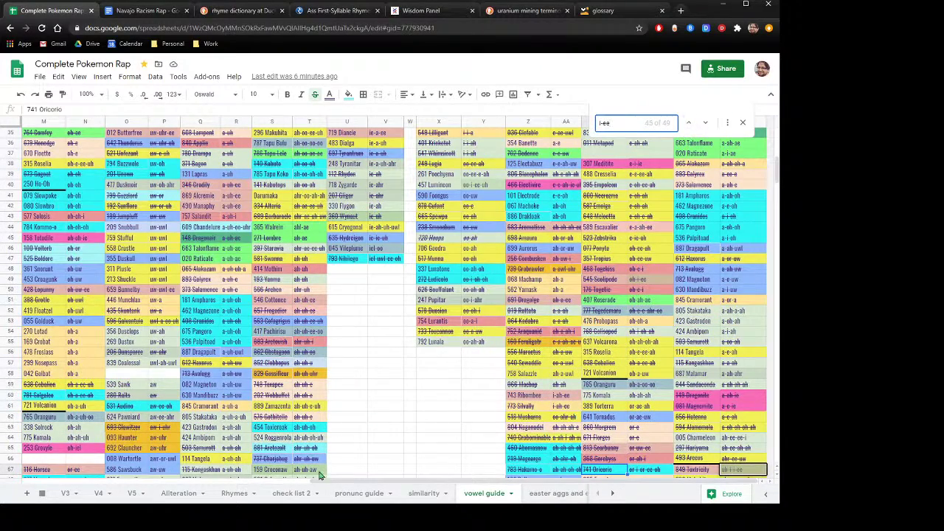
left_click_drag(329, 483, 82, 475)
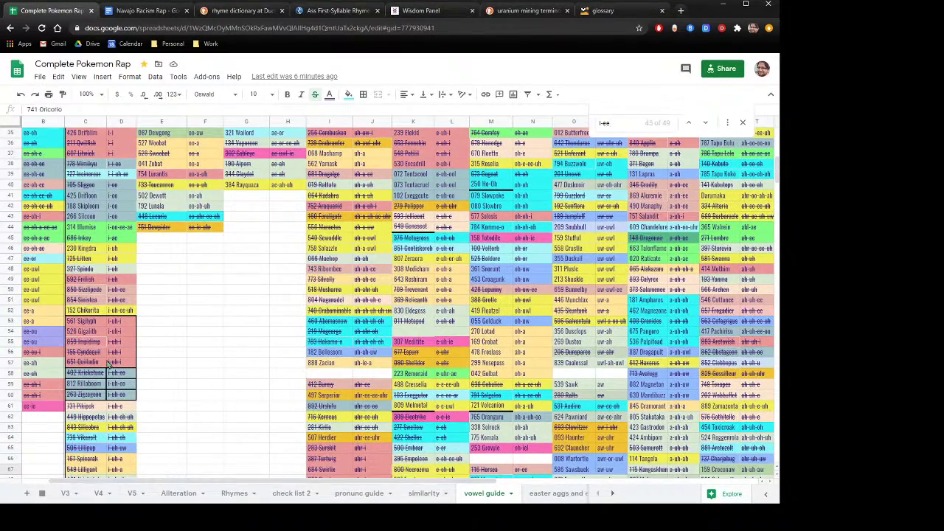
scroll(111, 345, "up", 5)
scroll(111, 337, "up", 6)
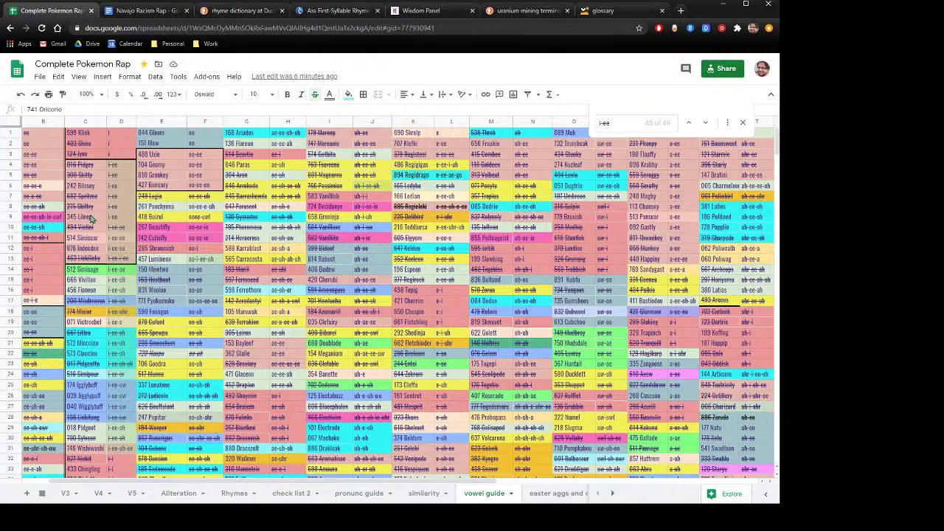
left_click(97, 218)
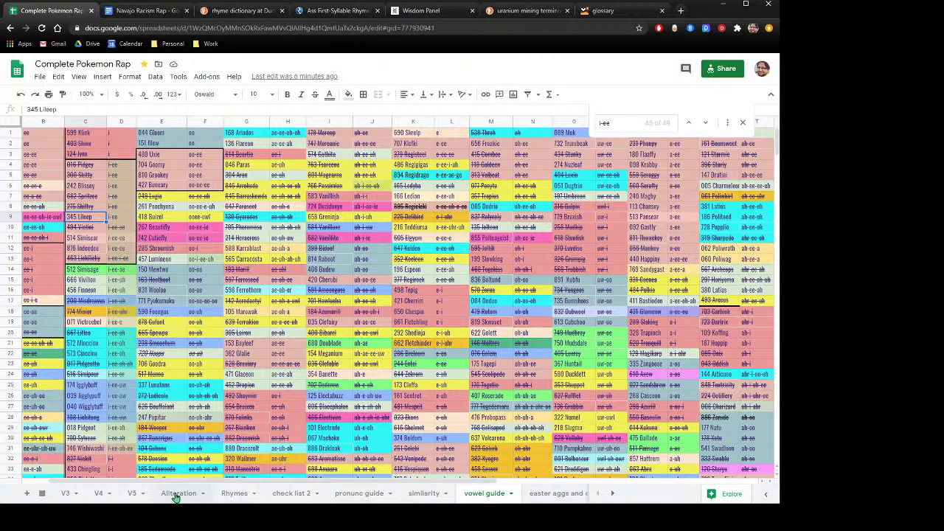
Step: Search the pronunc guide for "lilee" and select Lileep's entry to check its pronunciation
left_click(354, 499)
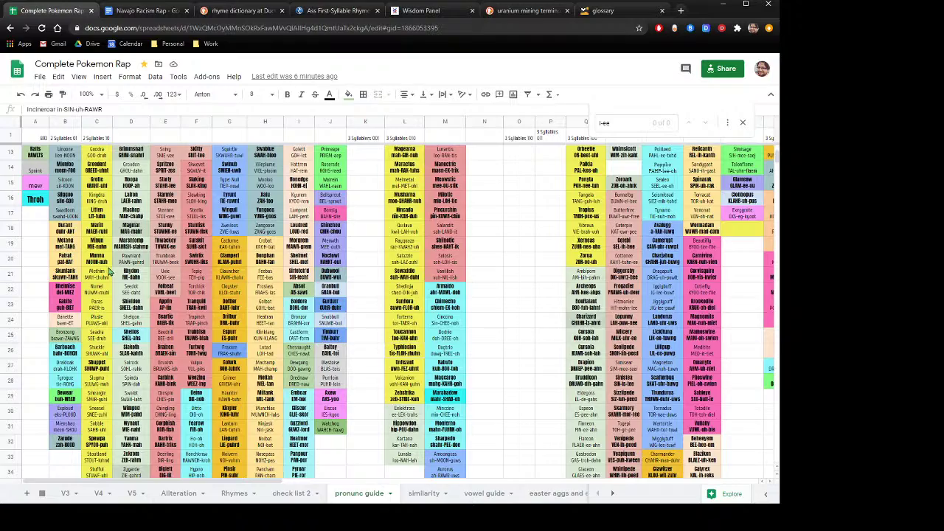
scroll(109, 271, "up", 2)
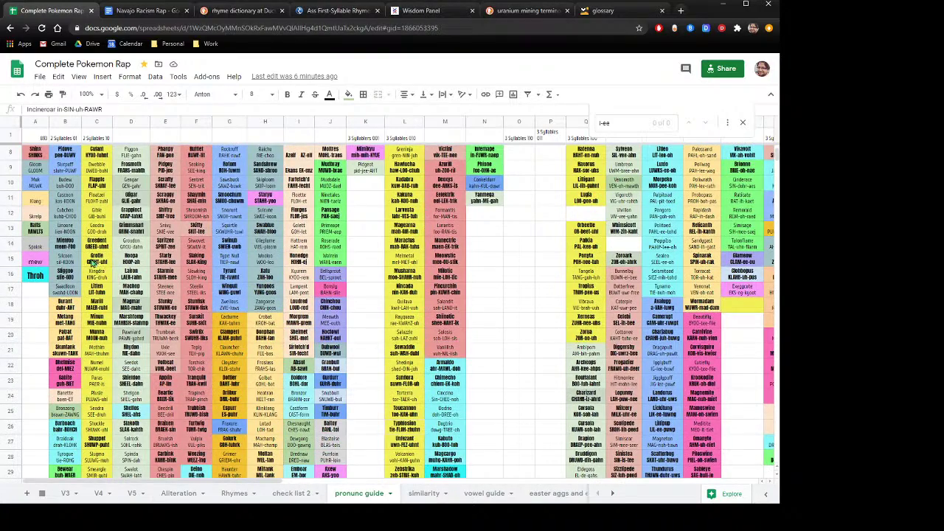
scroll(92, 264, "up", 2)
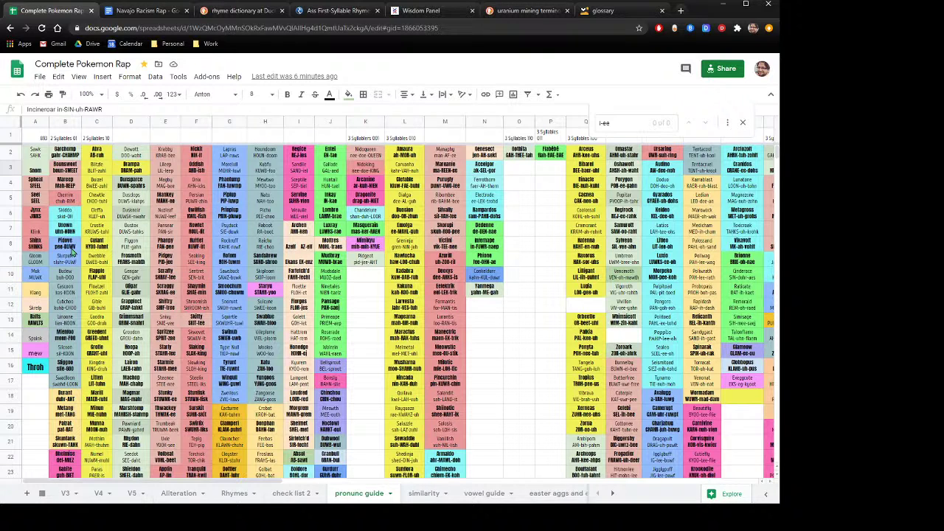
scroll(71, 252, "down", 4)
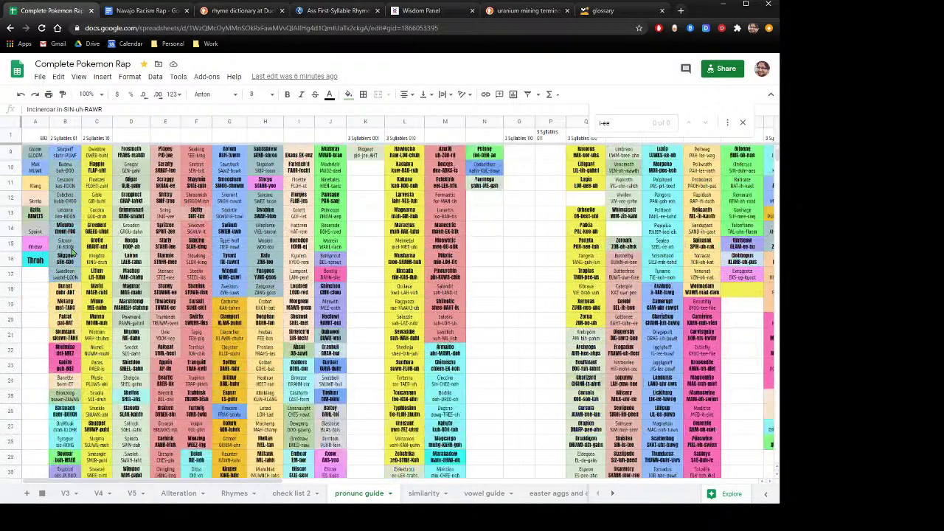
key("ctrl+f")
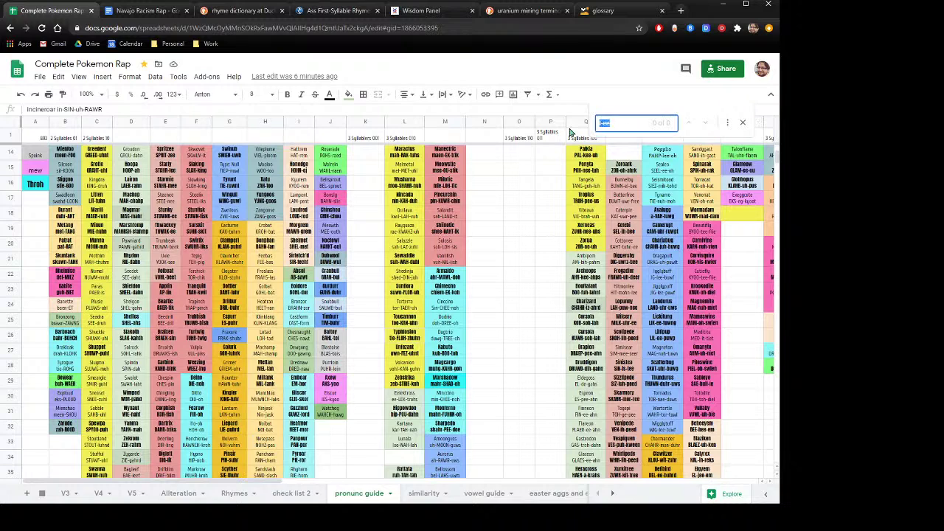
type("lil")
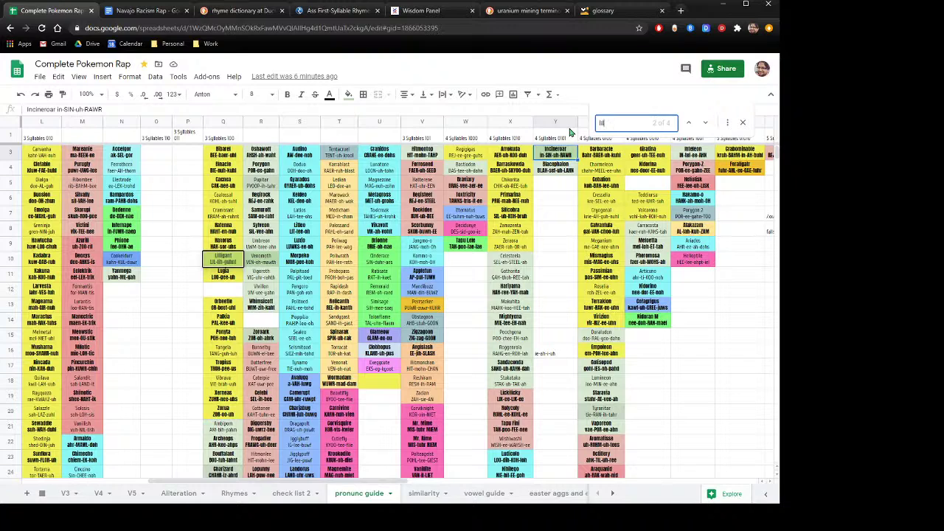
type("le")
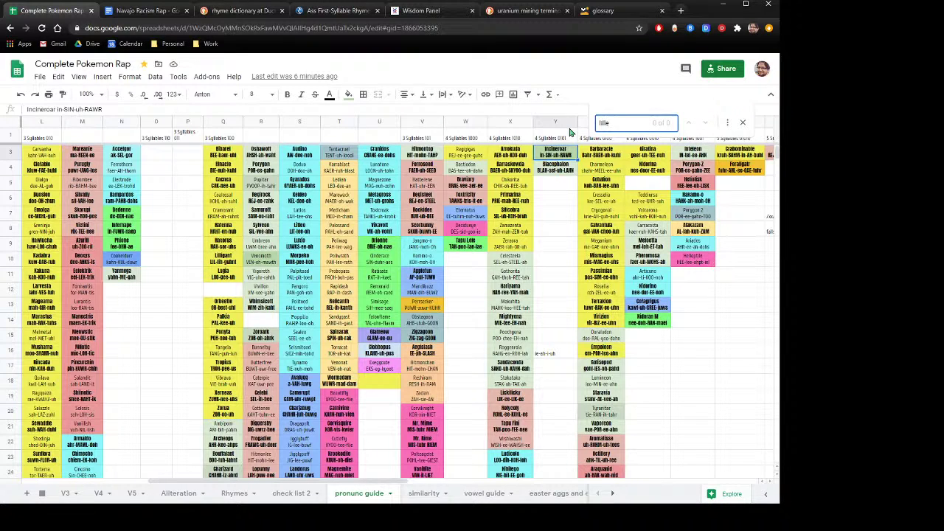
key("BackSpace")
type("e")
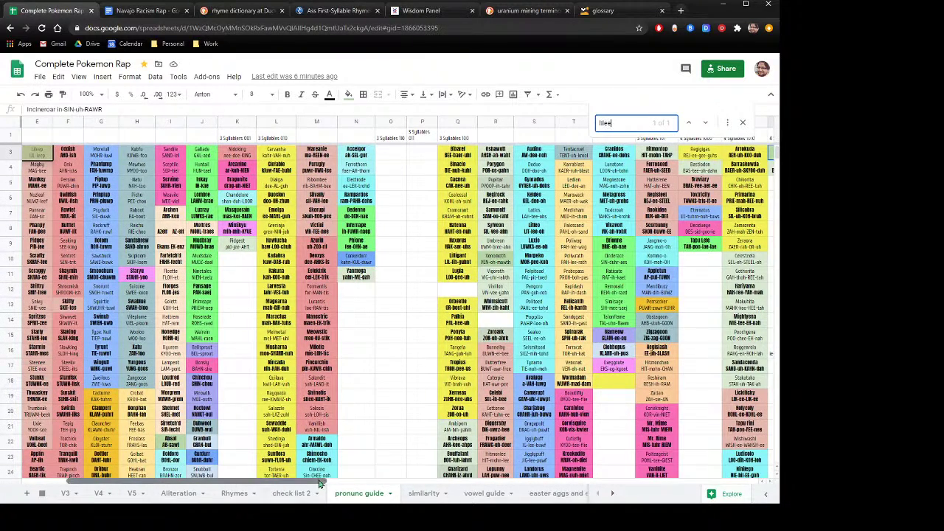
left_click_drag(320, 483, 162, 476)
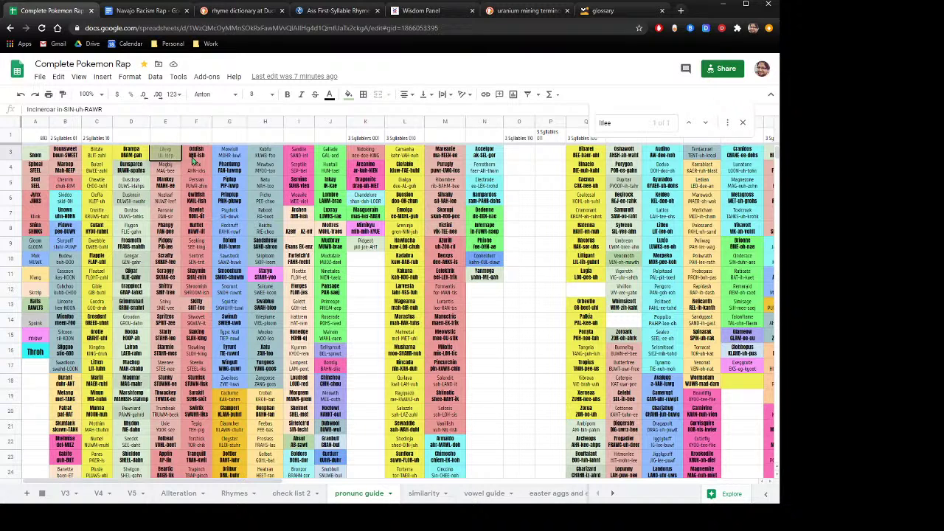
left_click(164, 156)
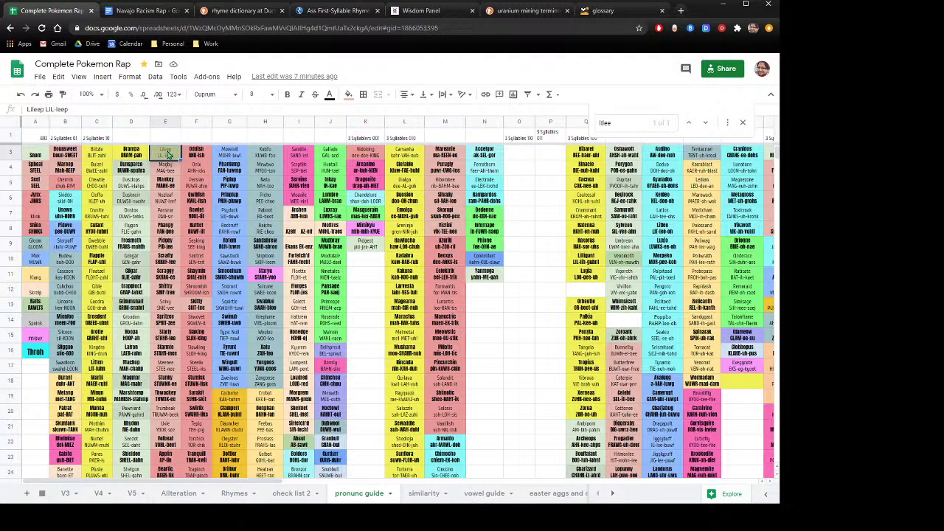
Step: Copy Lileep's stresses, phonetics and name from the V4 sheet and paste them at J314 above the Guns and Ships verse in V5
left_click(96, 495)
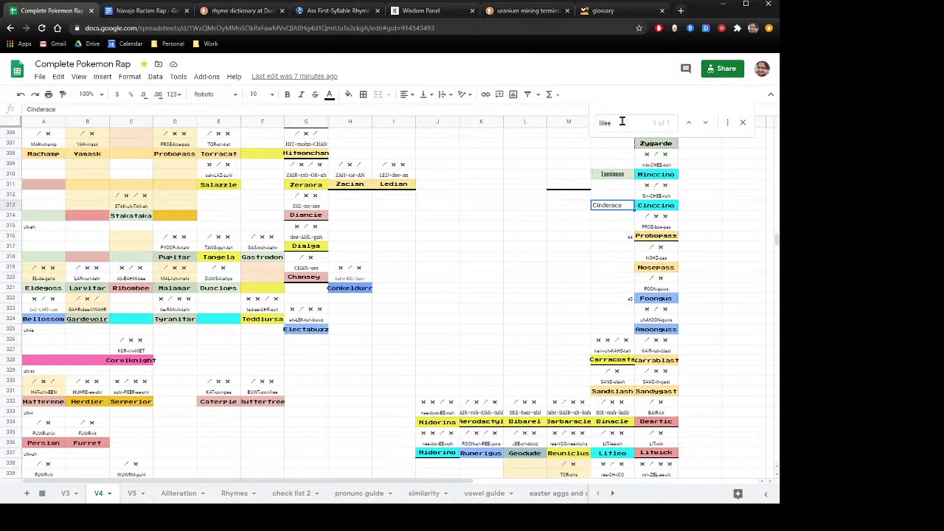
left_click(688, 121)
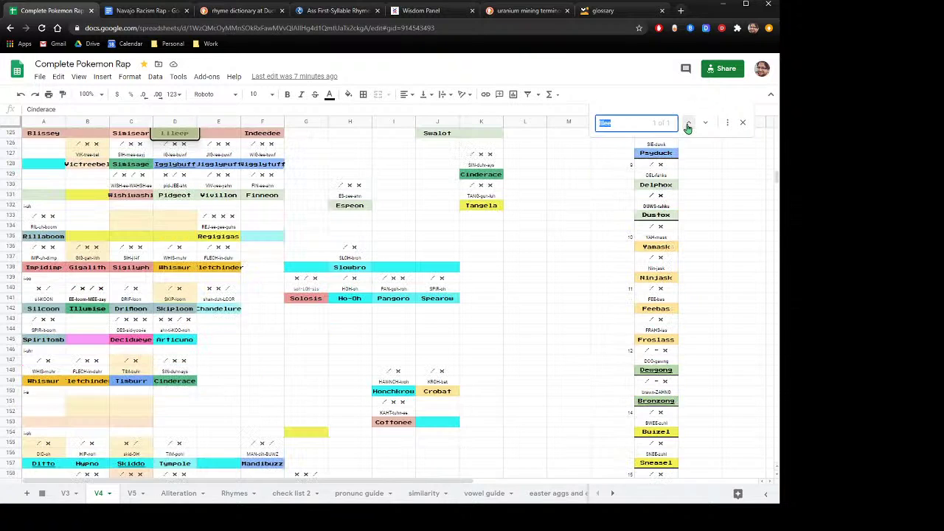
left_click_drag(175, 206, 177, 190)
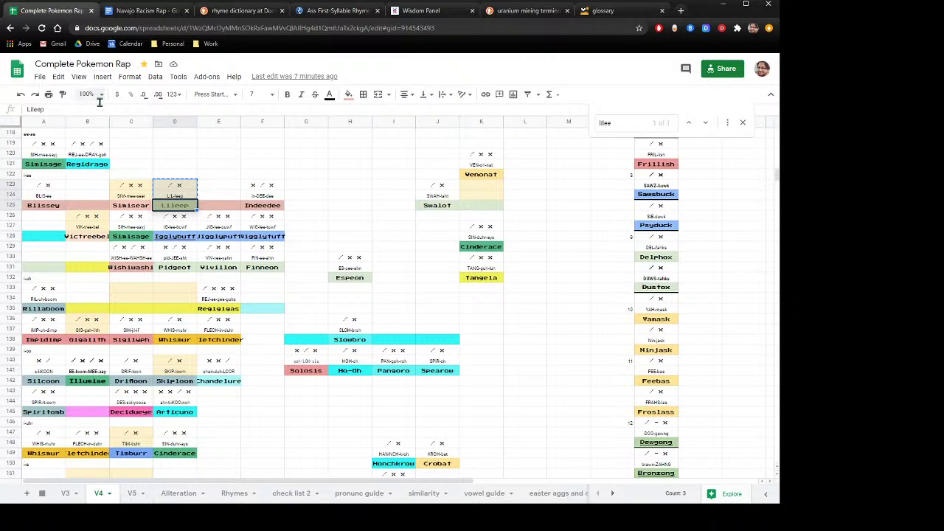
left_click(131, 494)
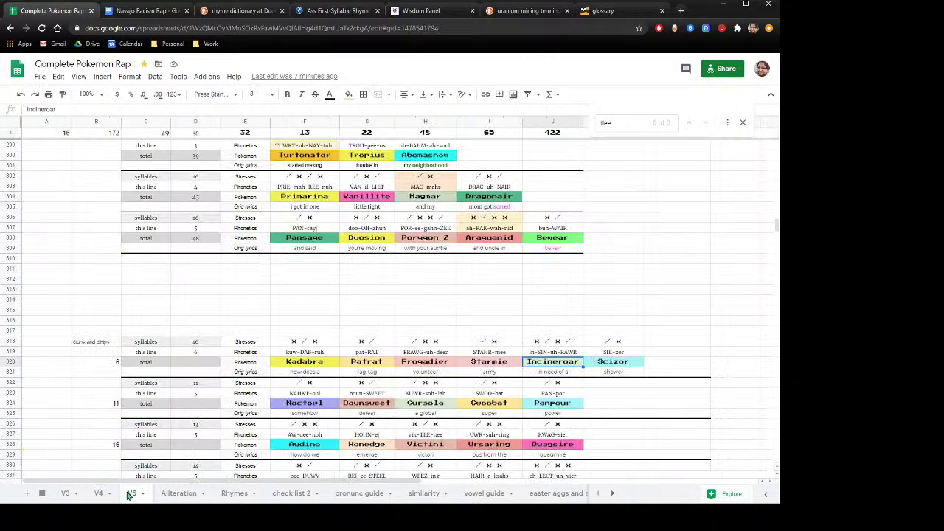
right_click(538, 300)
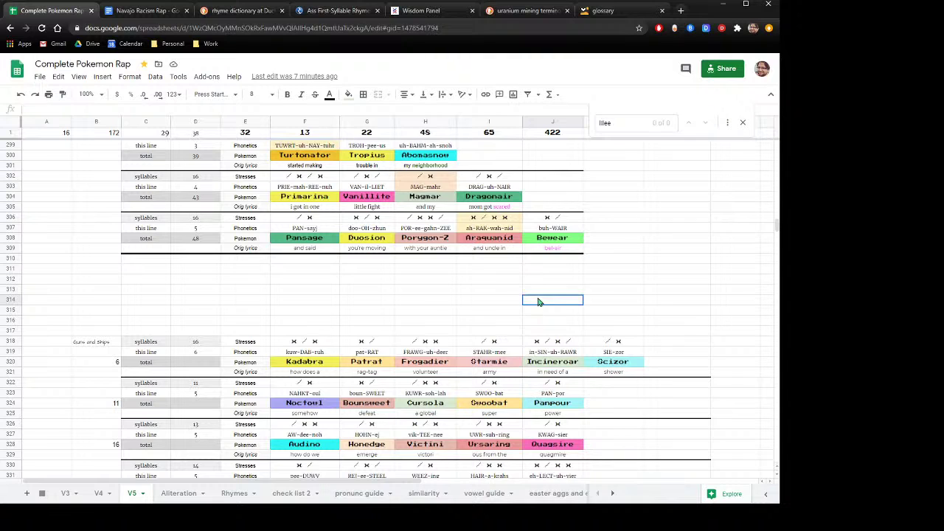
left_click(566, 183)
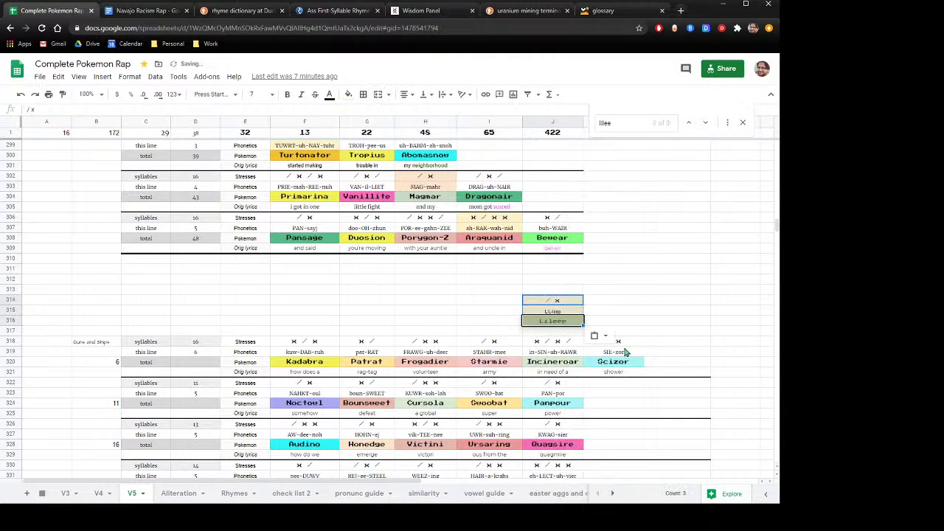
Step: Move Scizor's stresses, phonetics, name and "shower" lyric one column to the right in the first Guns and Ships line
left_click(627, 341)
left_click_drag(631, 375, 633, 375)
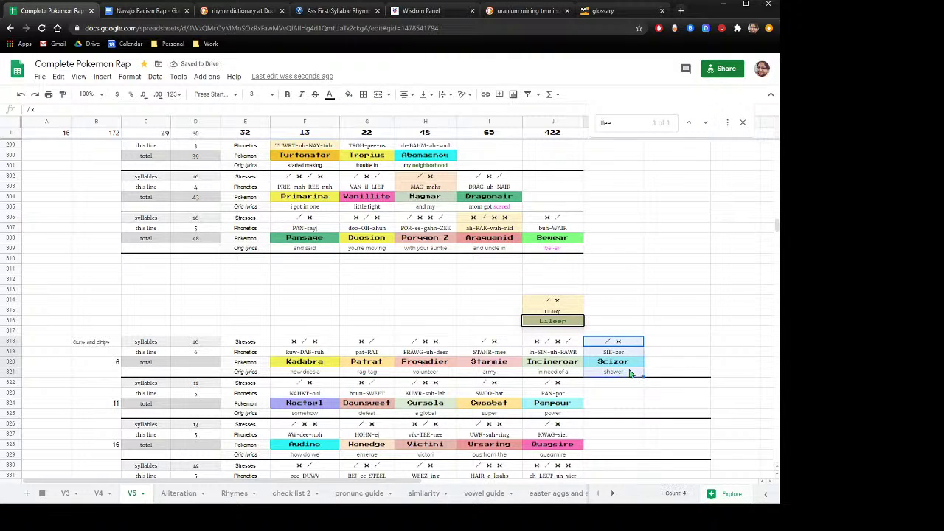
right_click(633, 375)
left_click(656, 150)
left_click(668, 341)
right_click(668, 341)
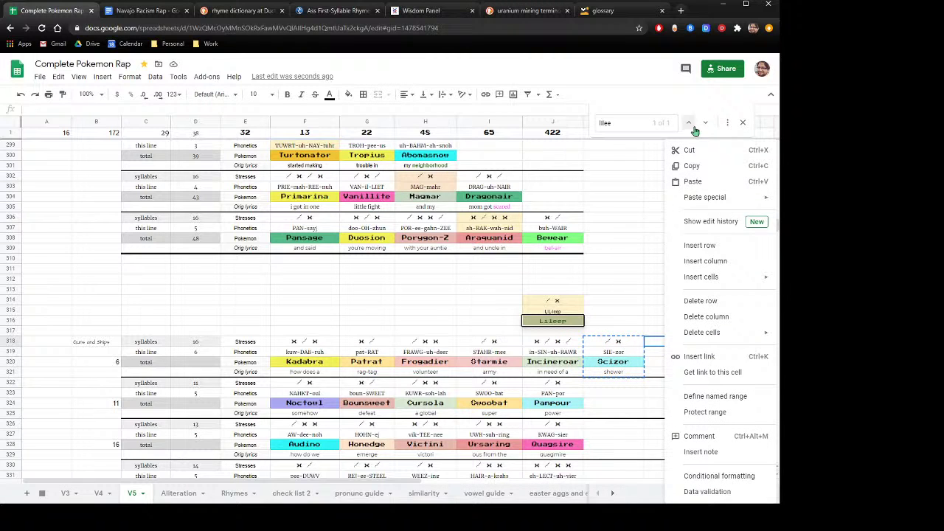
left_click(695, 185)
Step: Clear Incineroar's stresses, phonetics and name above the "in need of a" lyric
left_click(541, 344)
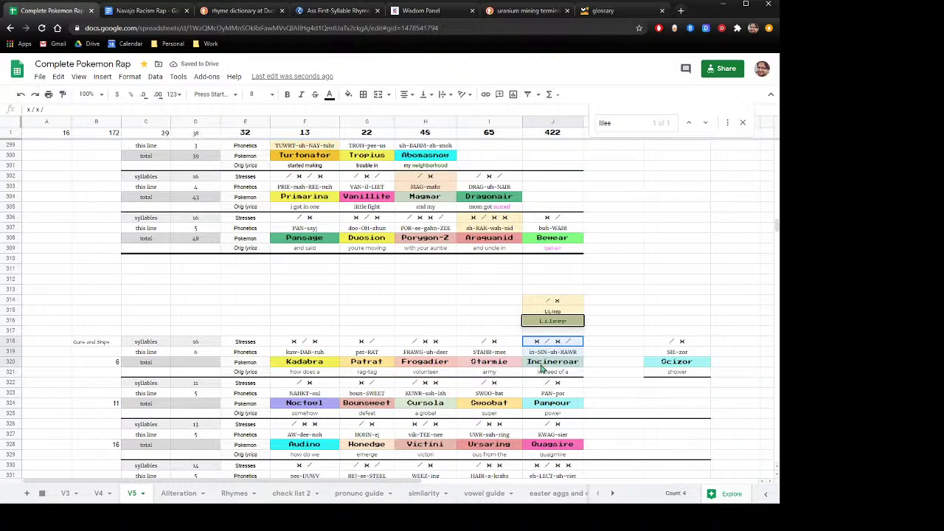
left_click(542, 369, "shift")
key("Delete")
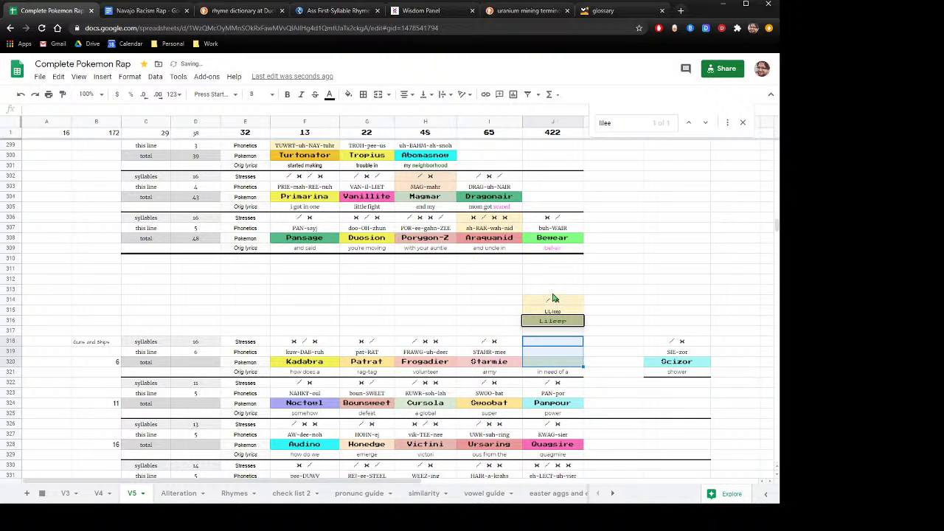
Step: Move the three-cell Lileep block from row 314 into the emptied cells after Starmie, starting at J318
left_click_drag(553, 304, 554, 322)
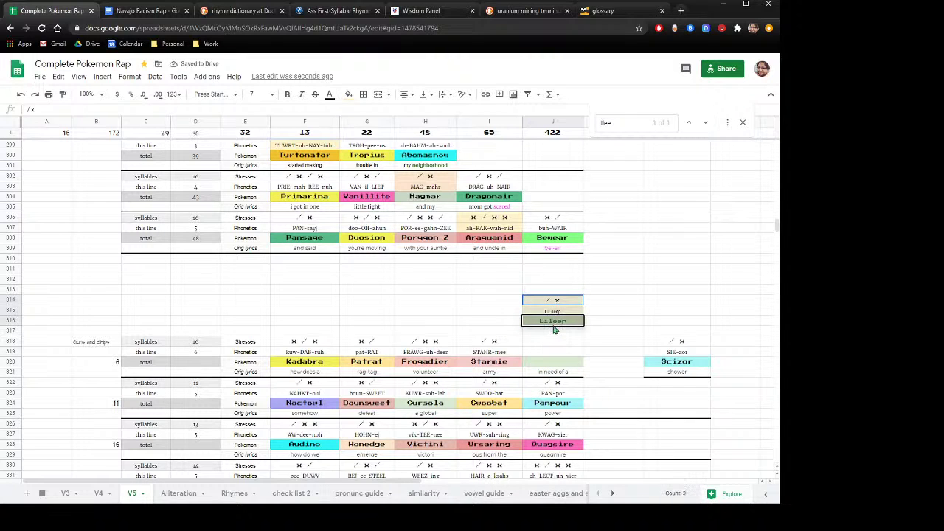
right_click(555, 330)
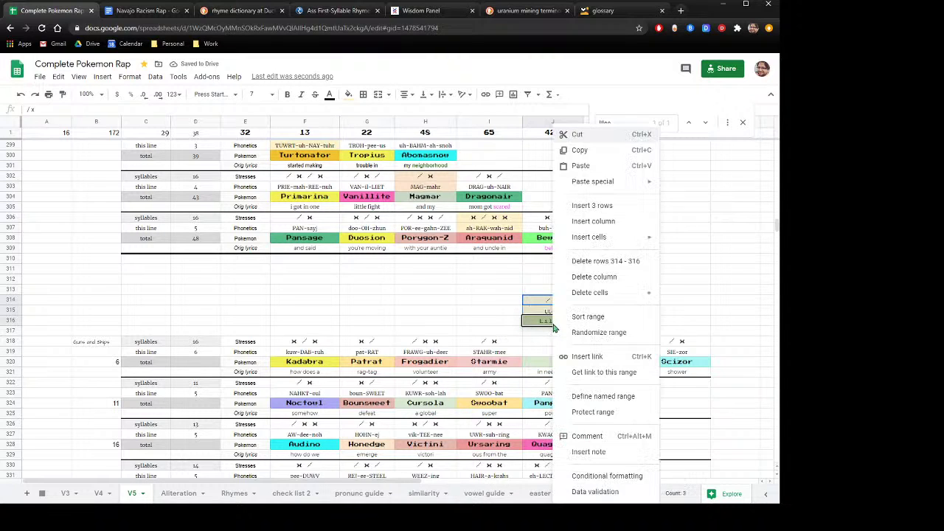
left_click(580, 136)
left_click(534, 341)
right_click(534, 340)
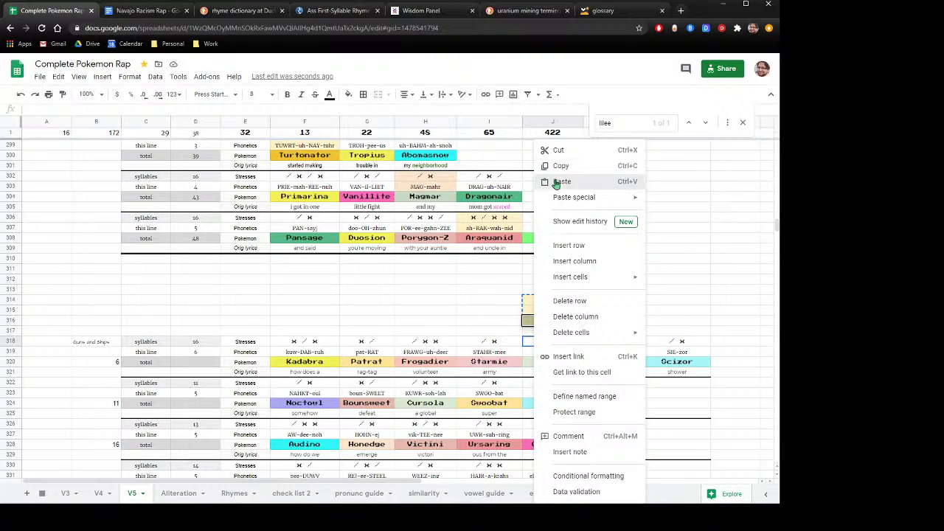
left_click(555, 180)
Step: Shorten the lyric under Lileep to "in need" and enter "of a" in the lyric cell beside it
left_click(553, 372)
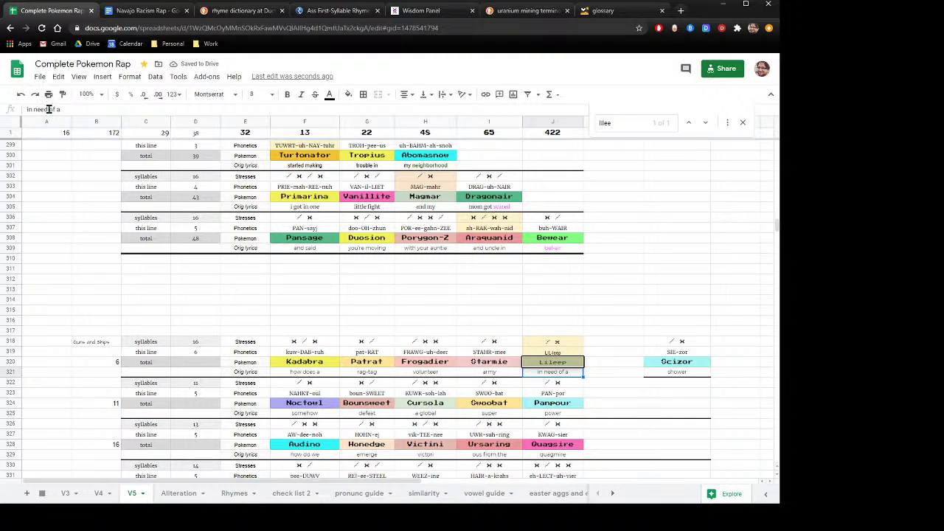
left_click_drag(49, 110, 64, 109)
key("BackSpace")
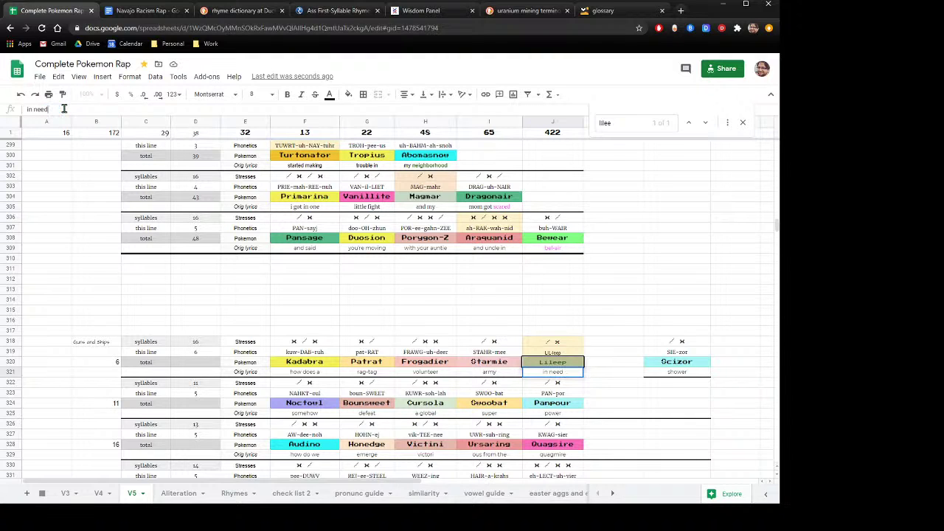
left_click(617, 375)
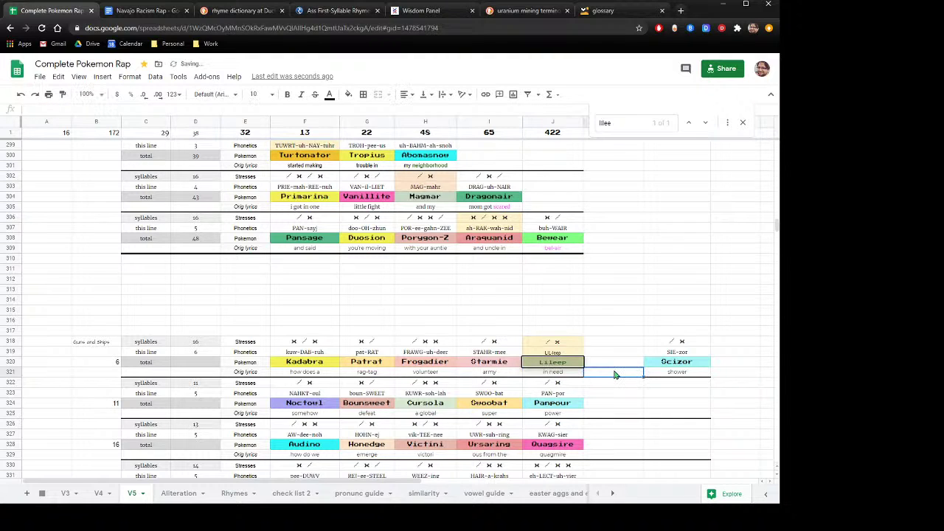
type("of a")
left_click(611, 344)
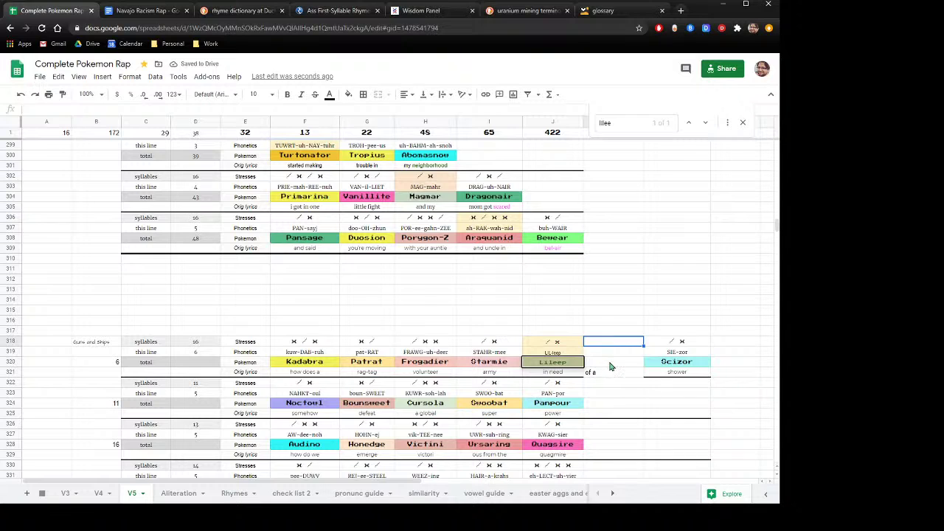
Step: Search the Rhymes sheet for "or" and go through the matches to find a Pokemon for the empty name cell beside Lileep
left_click(611, 364)
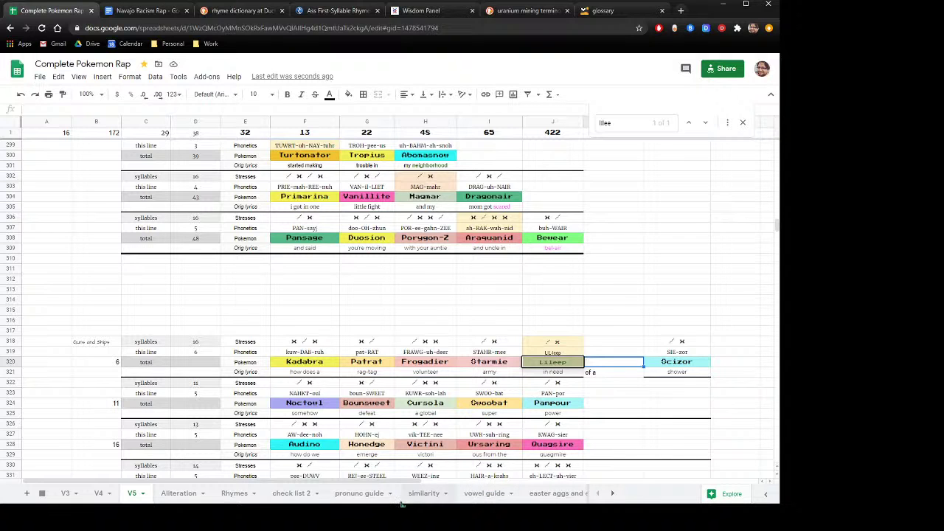
left_click(222, 496)
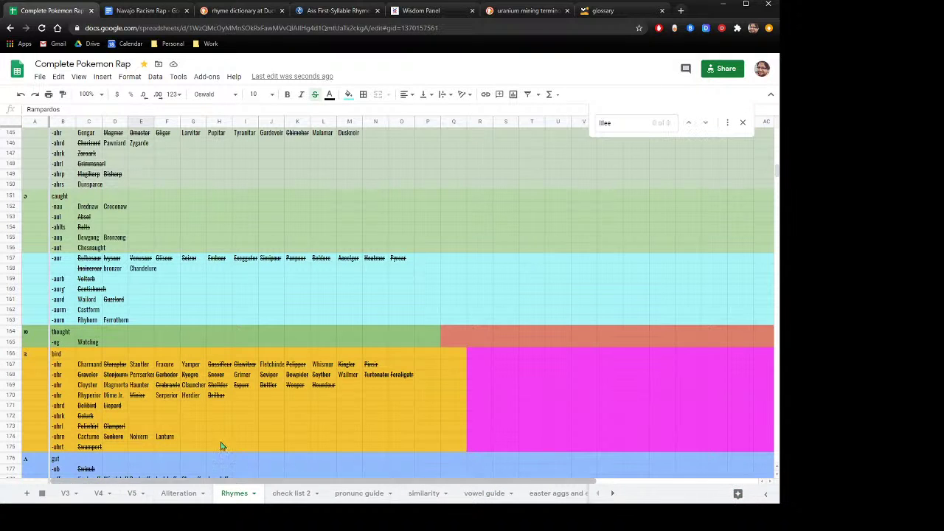
scroll(189, 307, "up", 7)
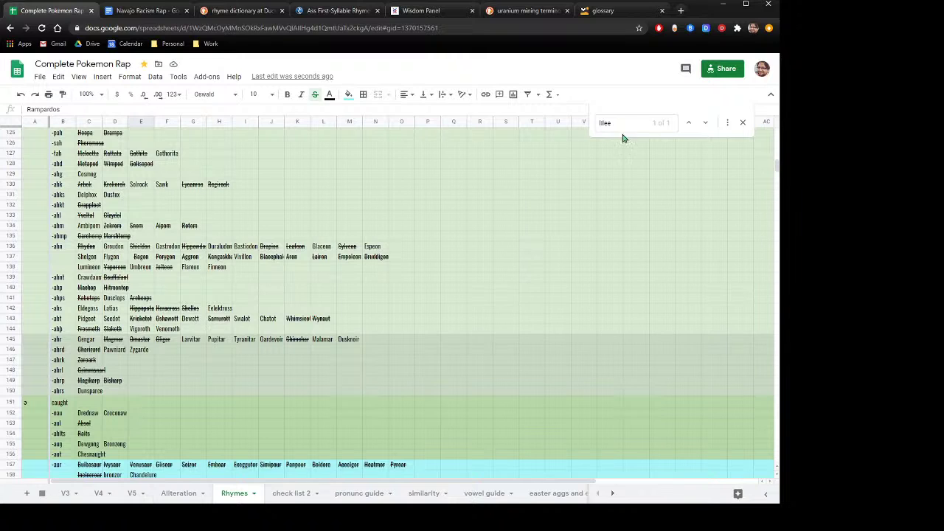
left_click(622, 125)
left_click_drag(621, 126, 557, 129)
type("or")
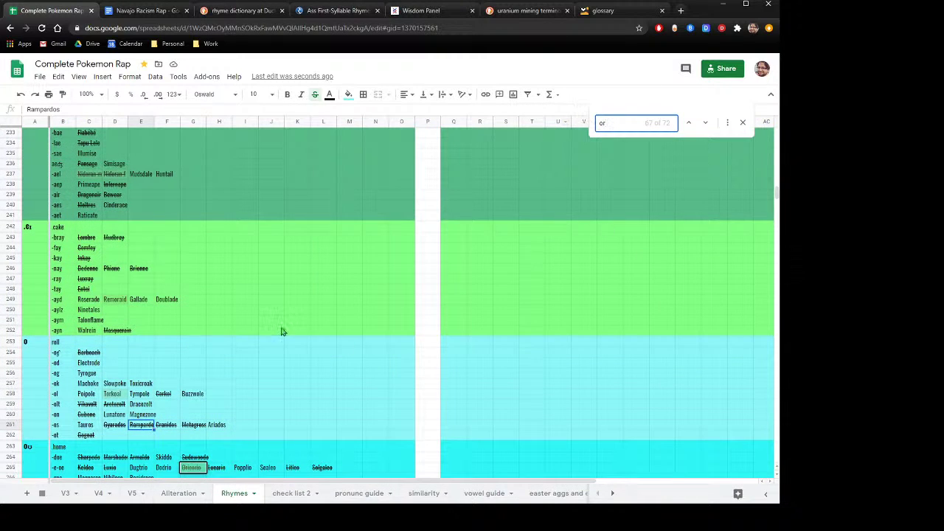
scroll(280, 331, "down", 4)
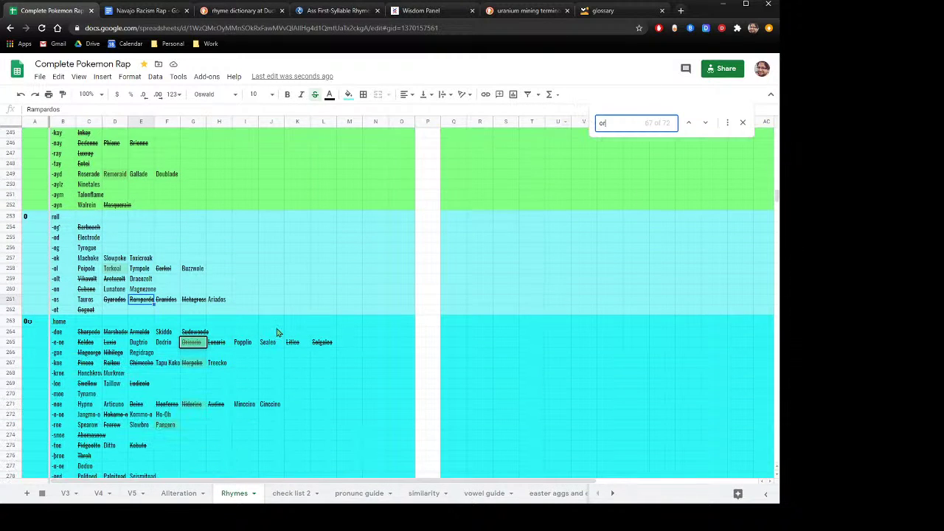
left_click(707, 123)
left_click(707, 122)
left_click(707, 123)
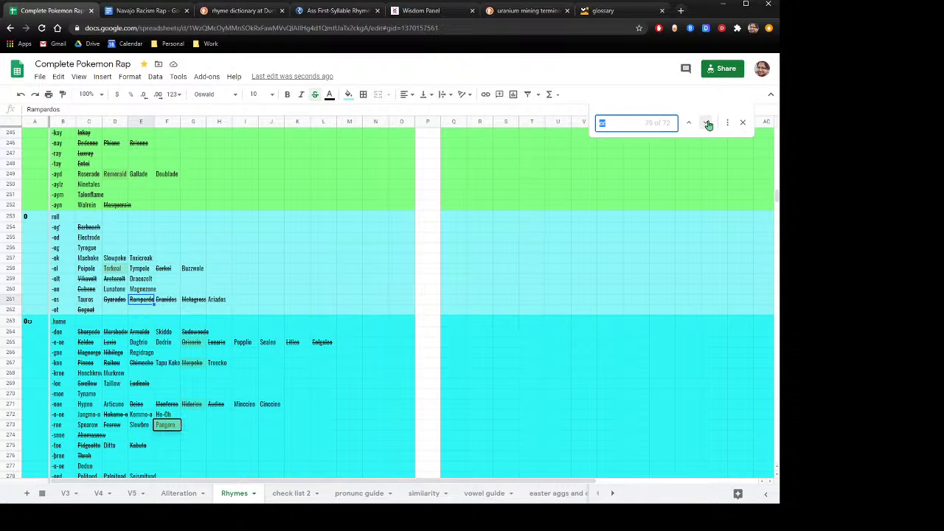
left_click(707, 122)
scroll(244, 286, "down", 4)
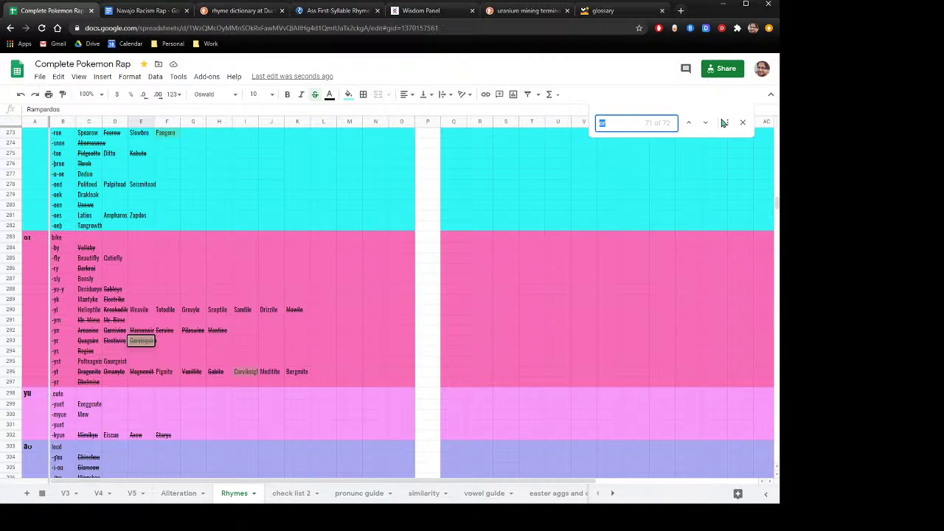
Step: Examine the unused names and "or" matches in the Rhymes sheet, from the "voice" group up to the "caught" group
key("Escape")
left_click(600, 122)
scroll(364, 277, "down", 4)
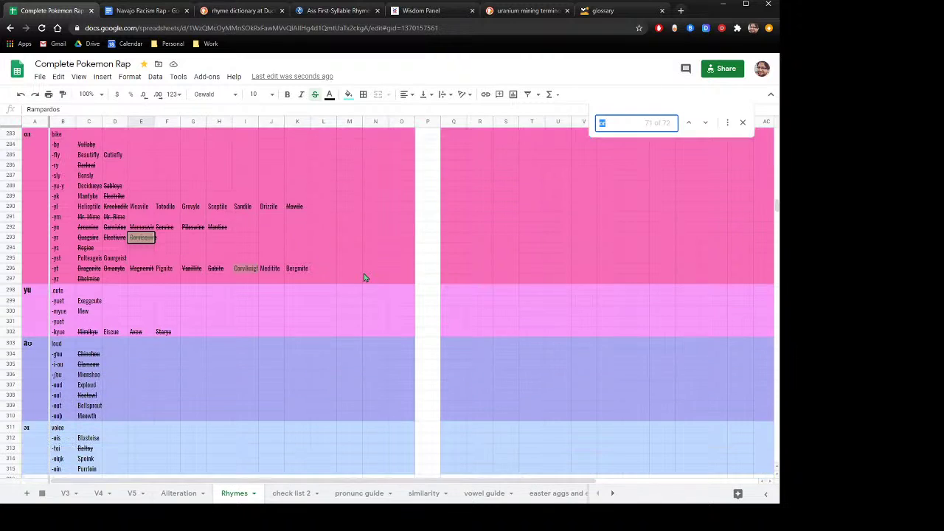
scroll(361, 277, "up", 1)
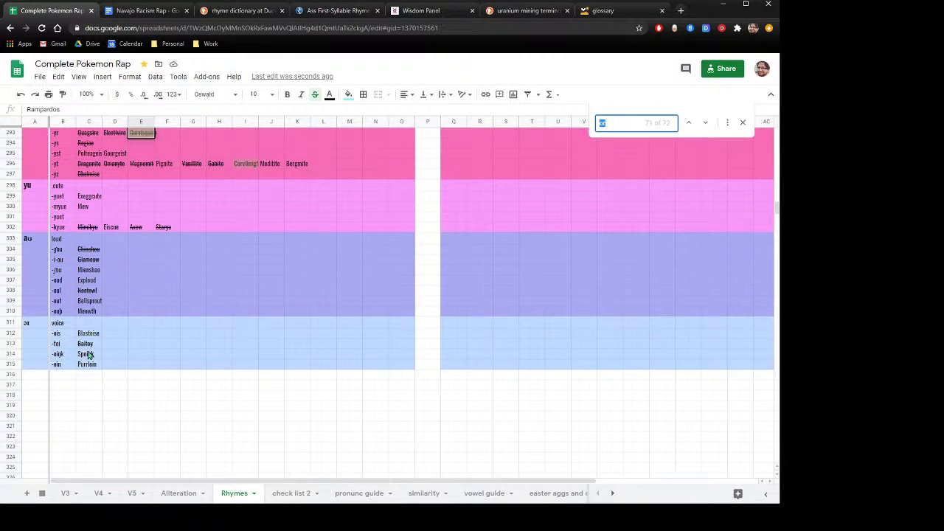
scroll(93, 354, "up", 1)
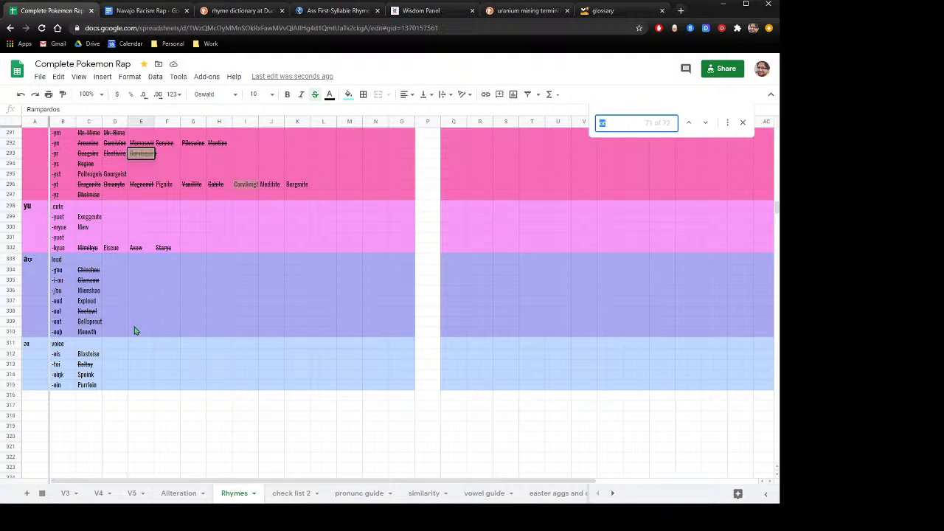
scroll(141, 327, "up", 10)
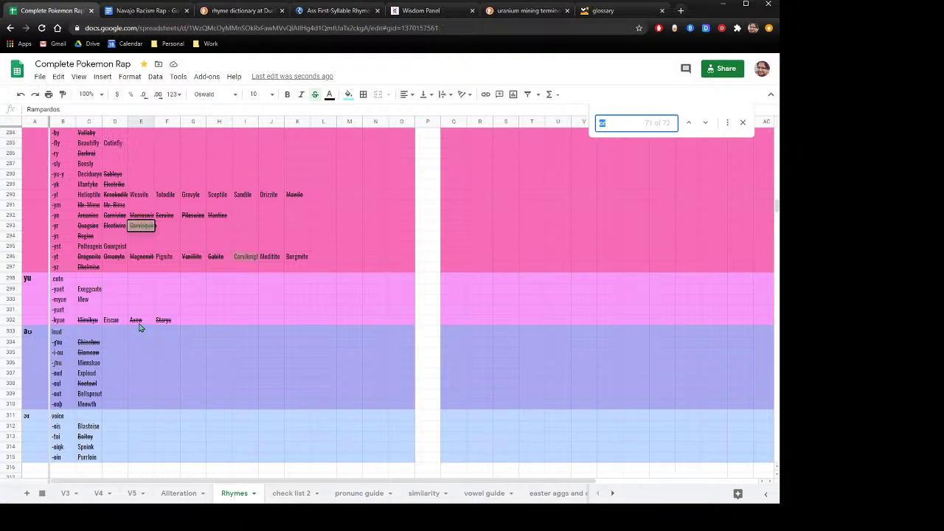
scroll(140, 328, "up", 12)
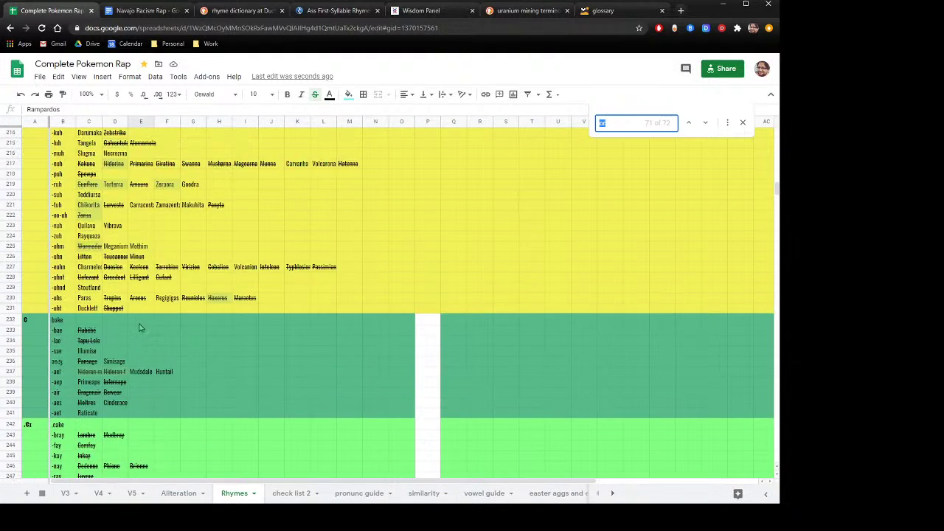
scroll(140, 327, "down", 5)
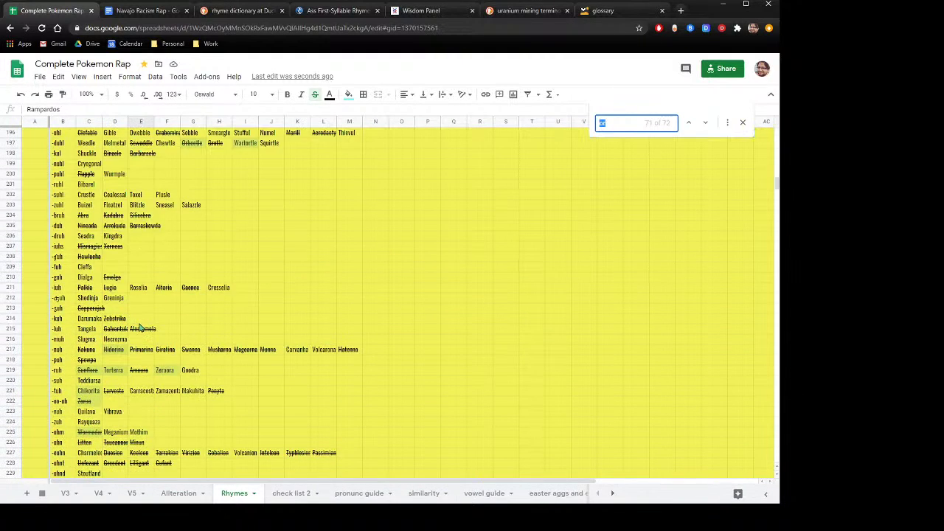
scroll(140, 328, "down", 2)
scroll(140, 327, "up", 4)
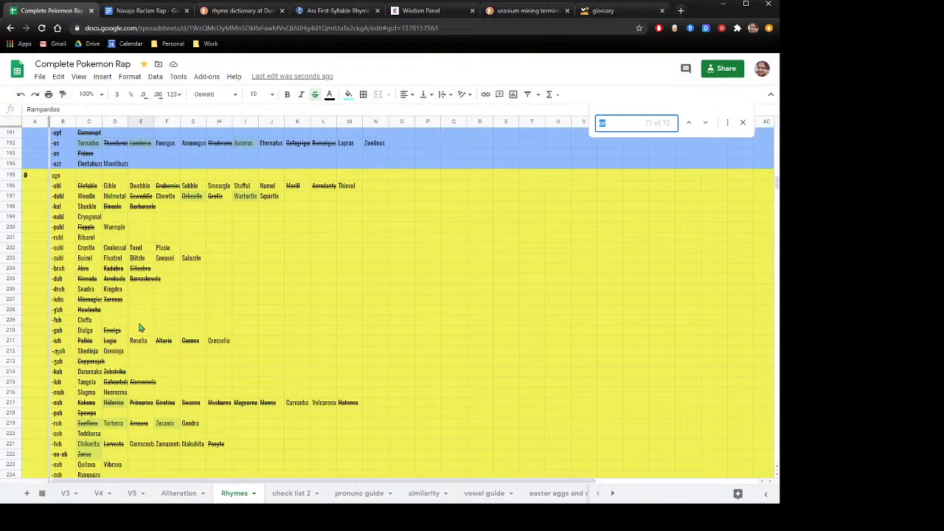
scroll(141, 328, "down", 3)
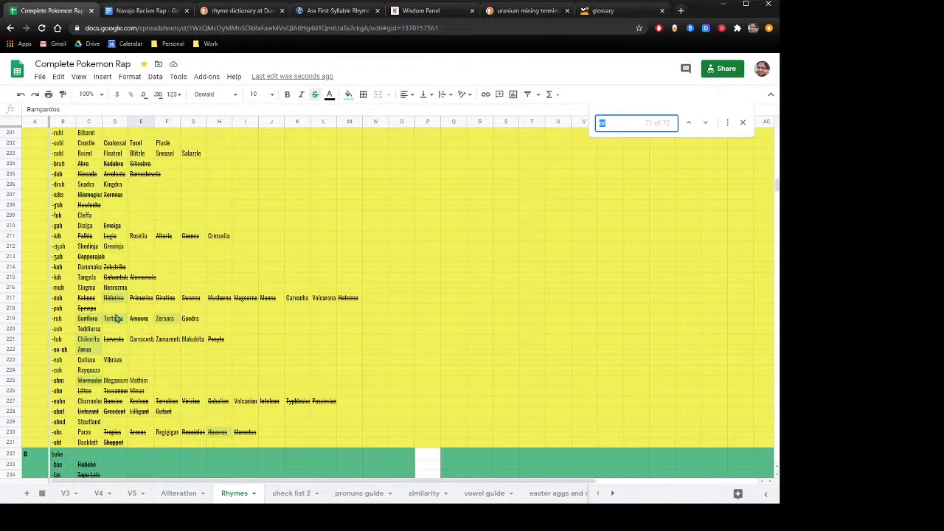
scroll(114, 318, "up", 4)
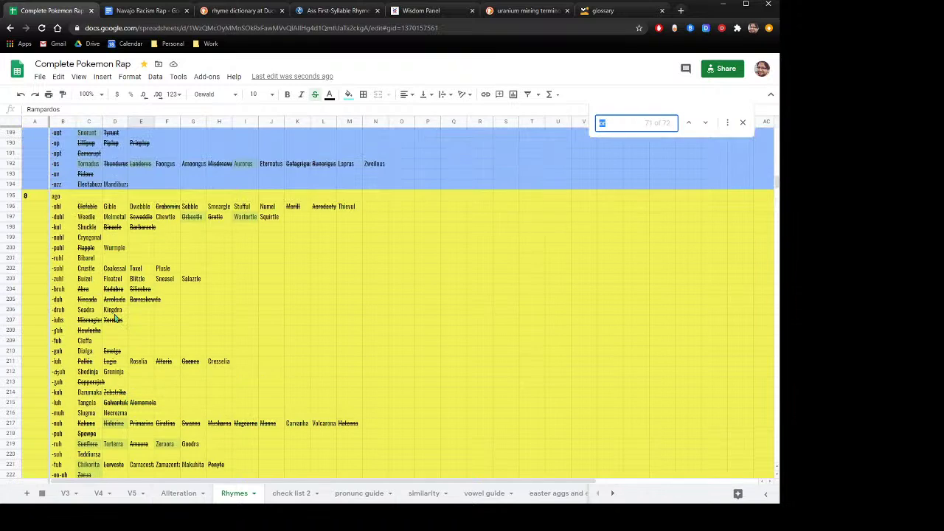
scroll(114, 318, "up", 12)
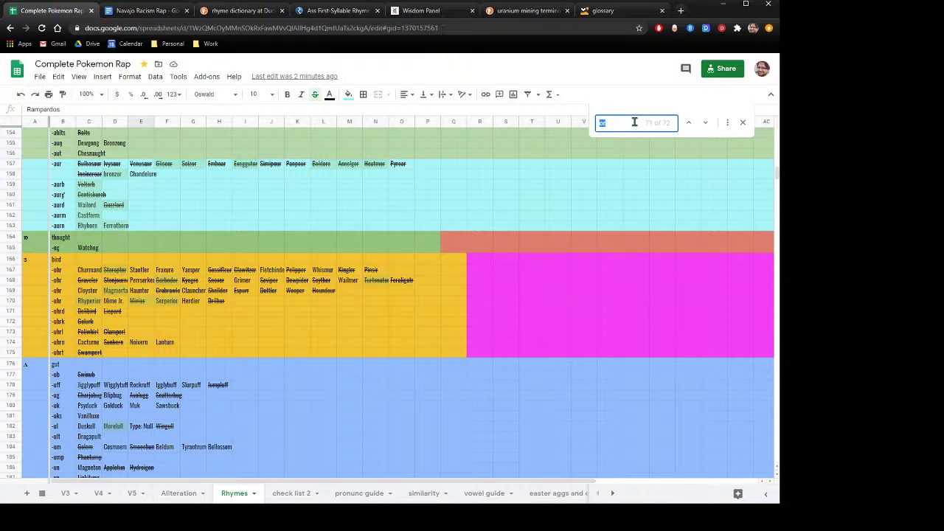
Step: Search the Rhymes sheet for "sh" and examine the matching and unused names between the "ago" and "loud" groups
type("sh")
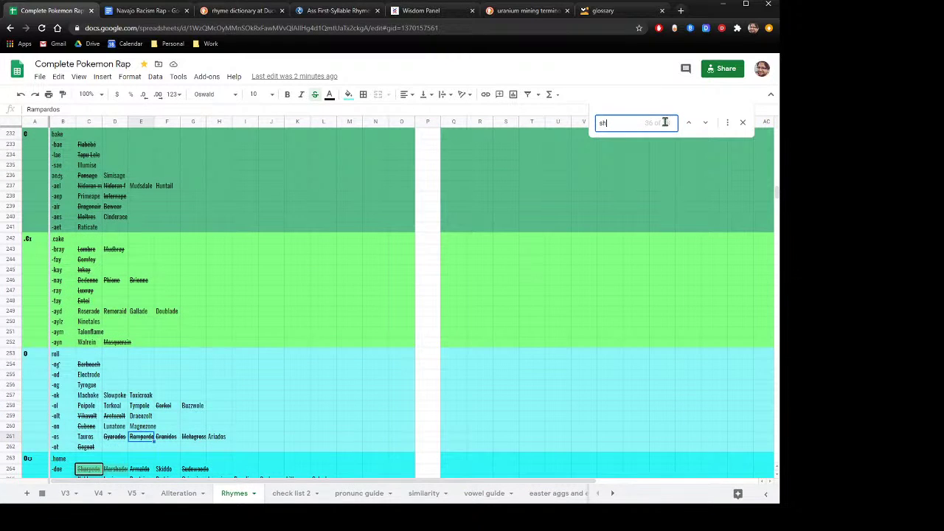
scroll(210, 316, "down", 5)
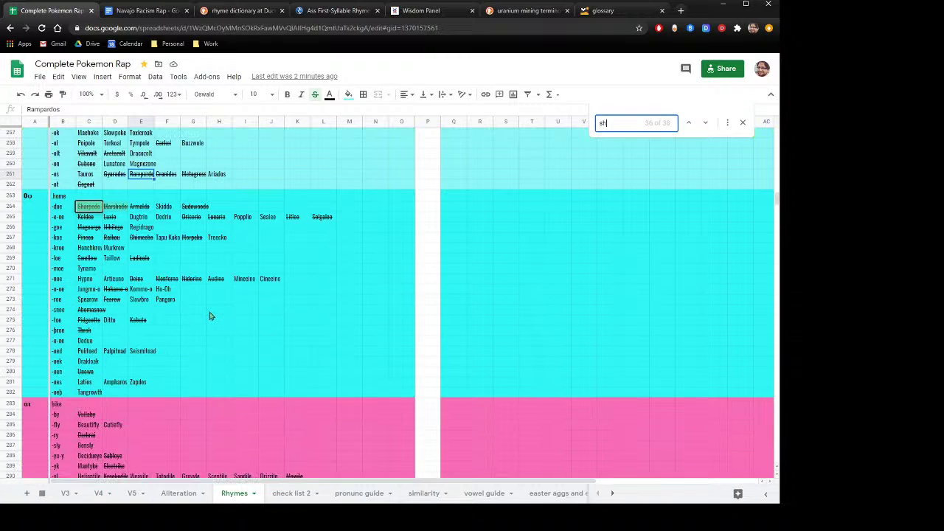
scroll(208, 314, "down", 3)
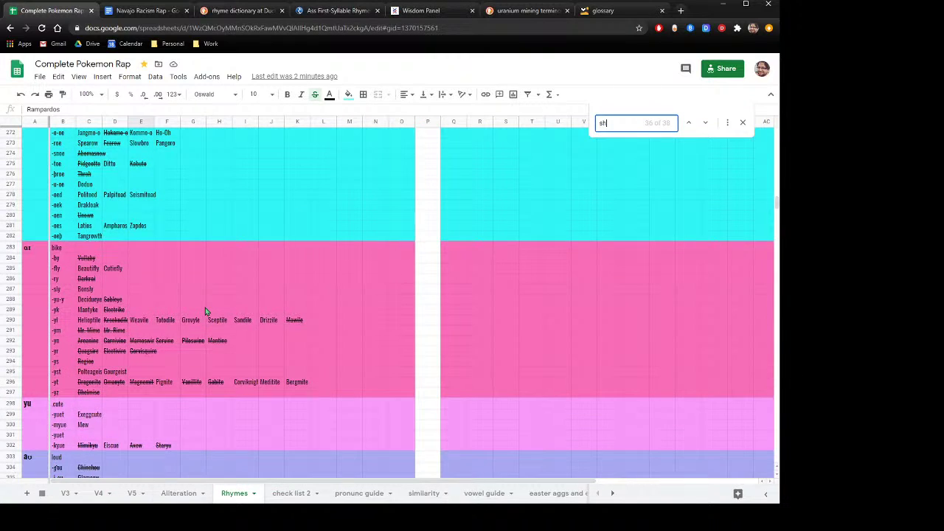
scroll(205, 308, "down", 1)
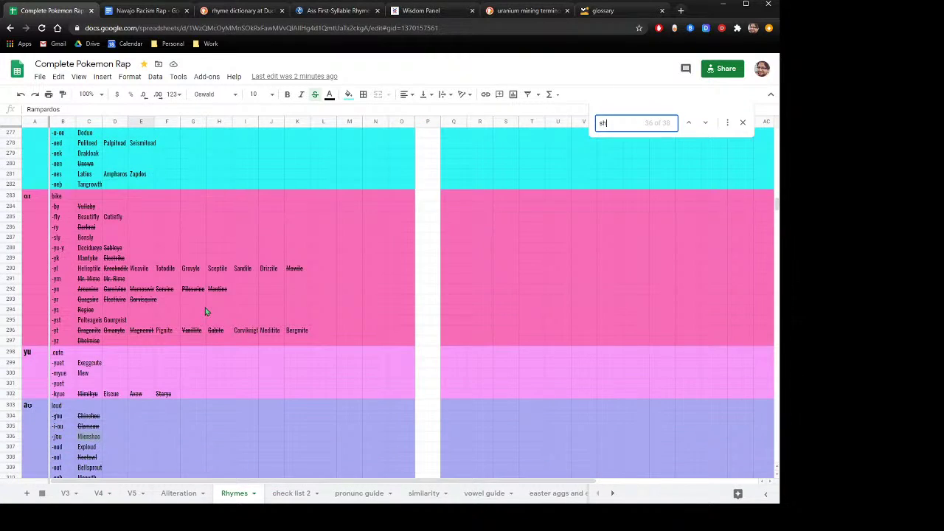
scroll(205, 307, "up", 8)
scroll(198, 317, "up", 8)
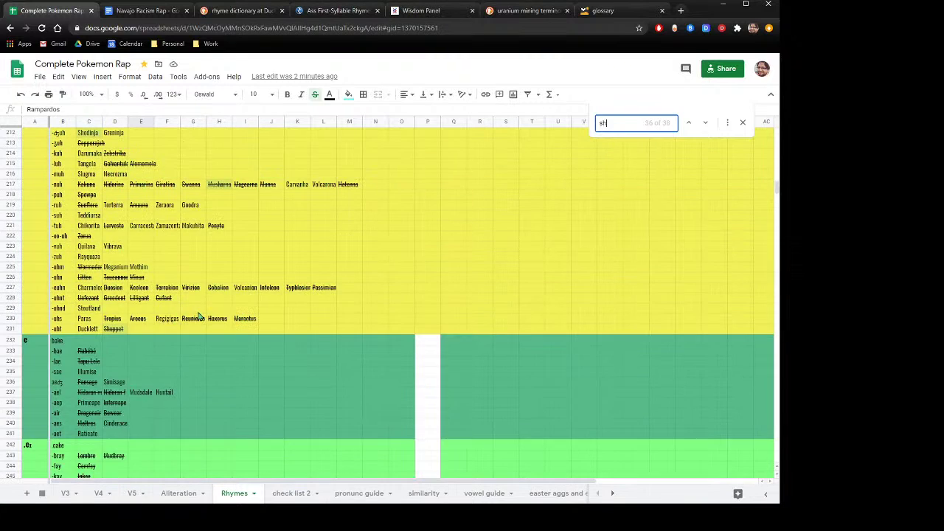
scroll(198, 317, "down", 3)
scroll(198, 316, "down", 7)
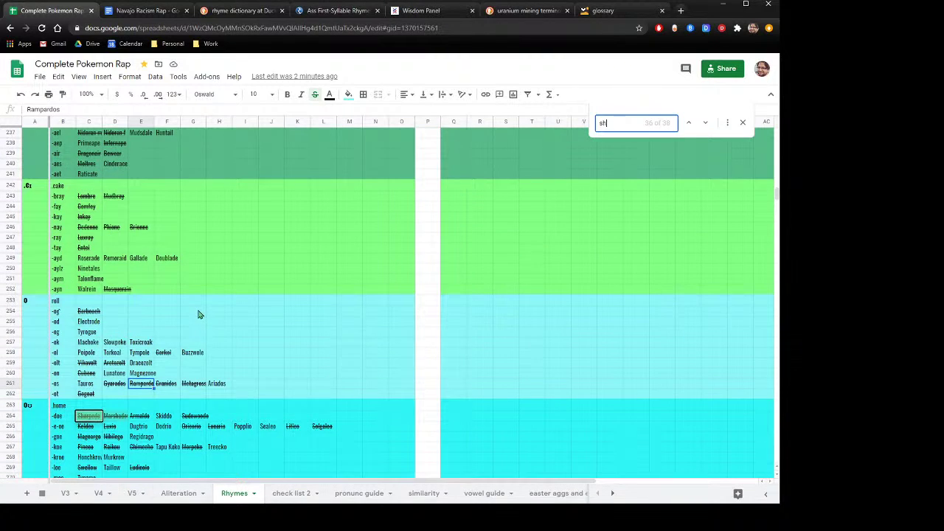
scroll(187, 306, "down", 3)
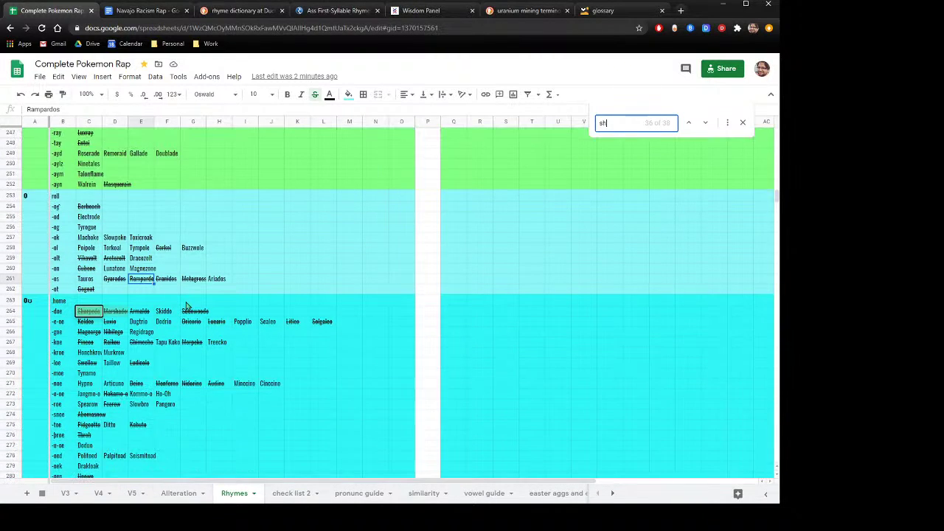
scroll(186, 306, "down", 3)
scroll(187, 306, "up", 4)
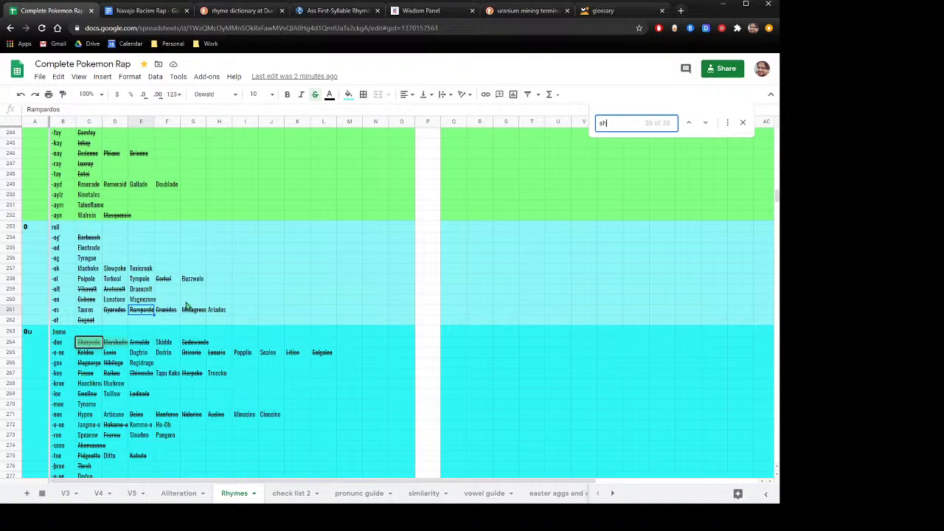
scroll(186, 306, "up", 20)
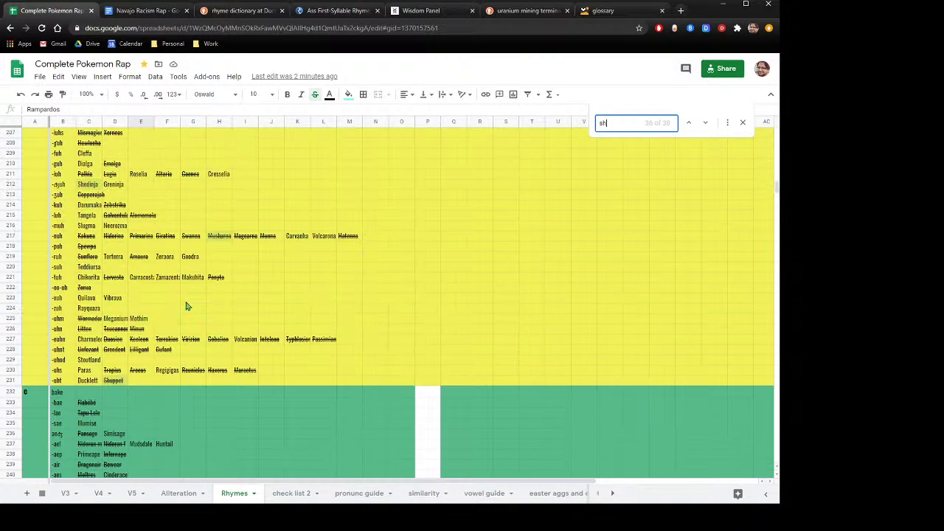
Step: Examine the unused names in the "gut", "bird", "caught" and "cot" rhyme groups for a fitting Pokemon
scroll(186, 306, "up", 4)
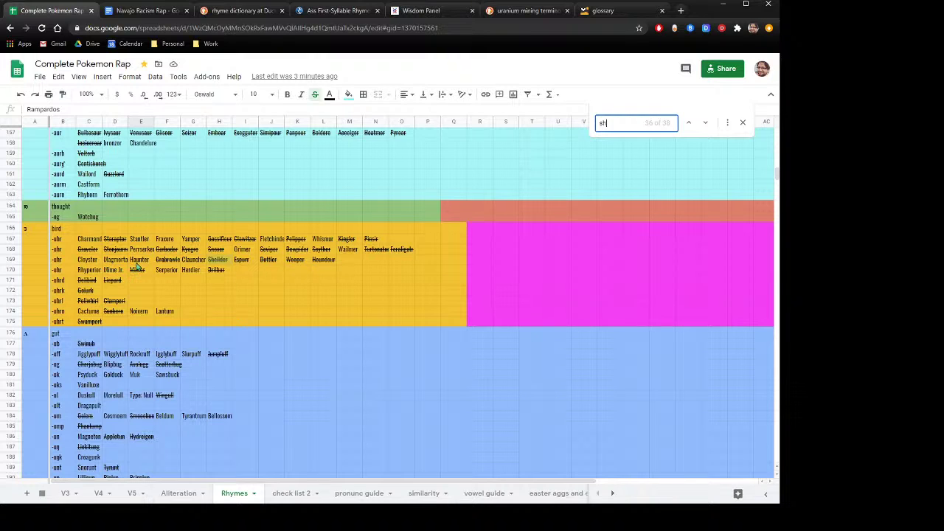
scroll(137, 268, "up", 2)
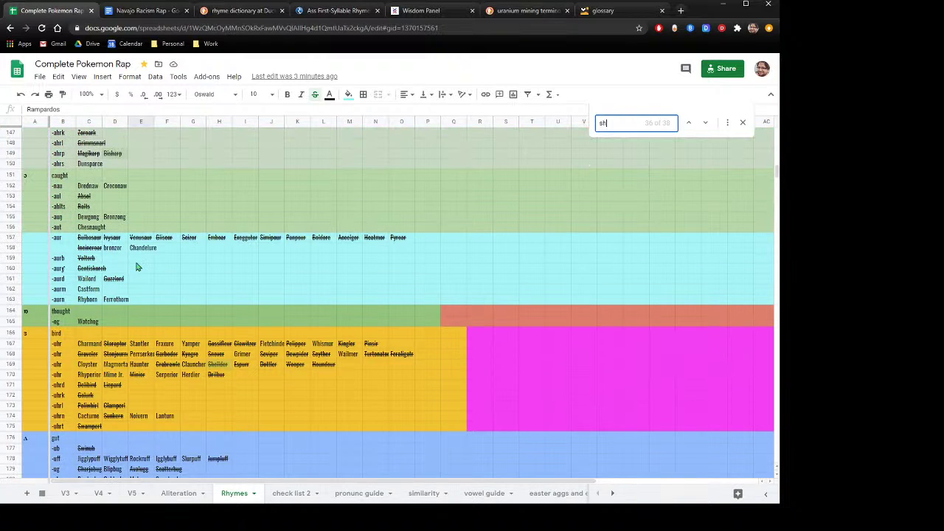
scroll(137, 268, "up", 2)
scroll(137, 268, "up", 4)
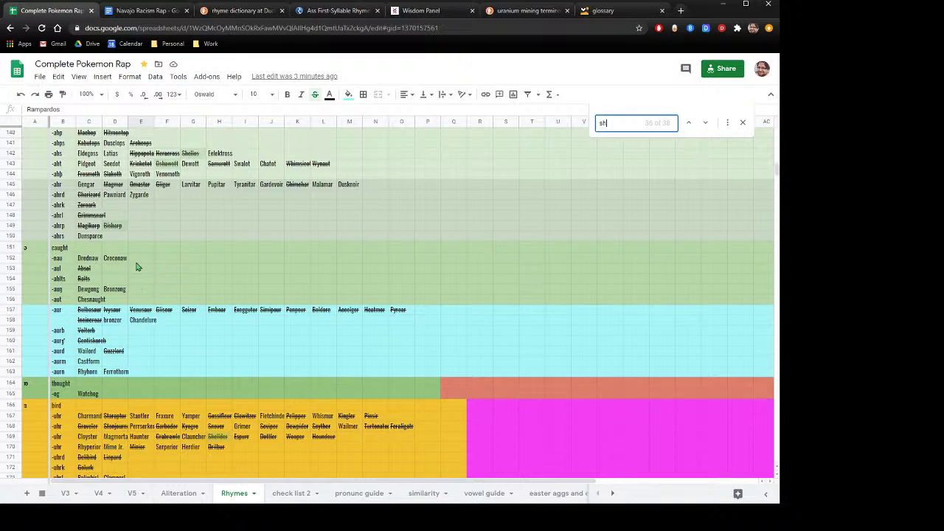
scroll(138, 268, "up", 4)
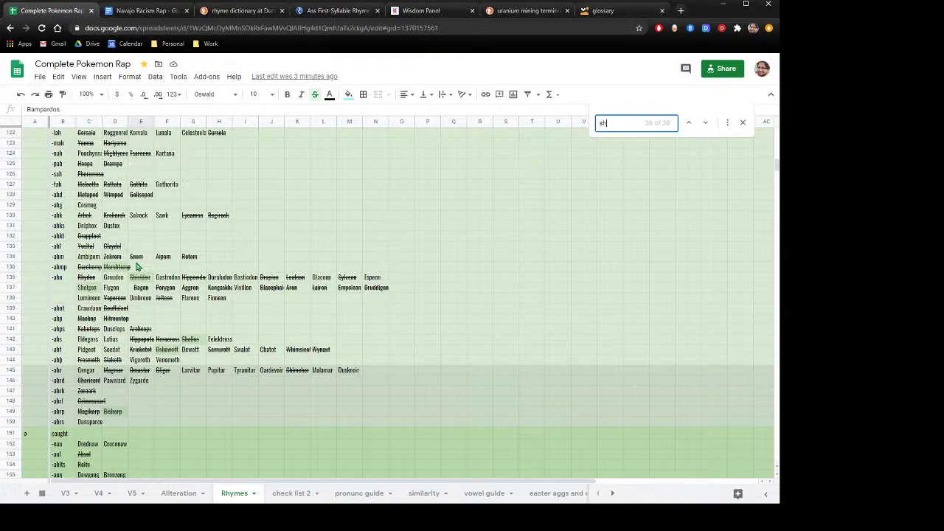
scroll(138, 268, "down", 2)
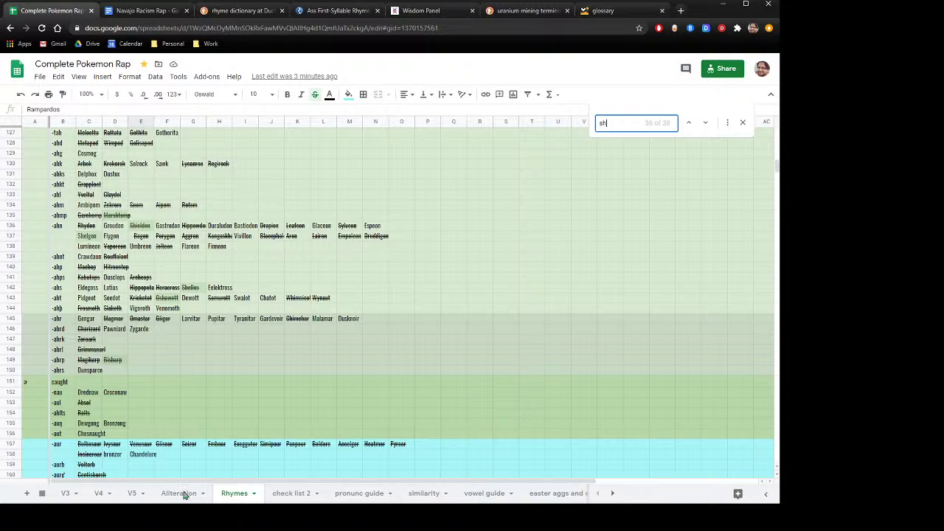
Step: Check the empty cell before Scizor in V5, and examine the "sh" matches in Rhymes from the "bed" to the "caught" groups
left_click(127, 494)
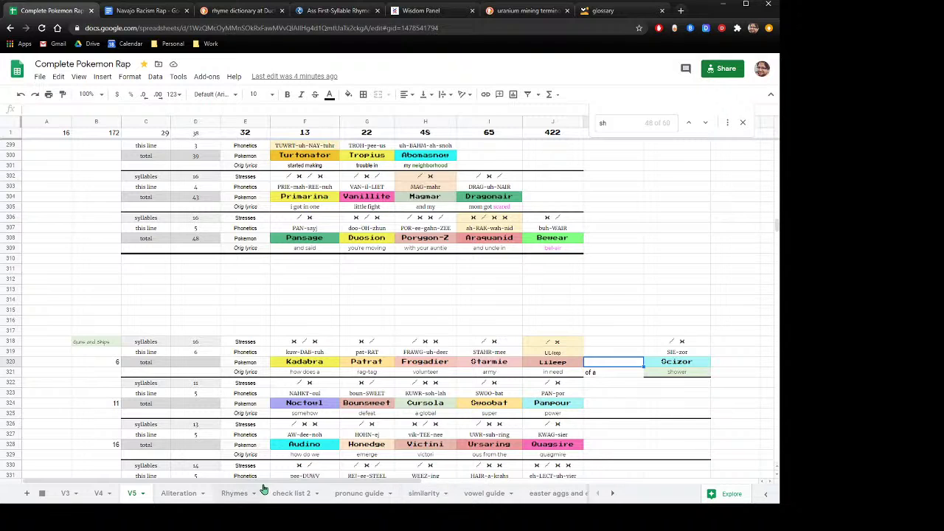
left_click(234, 494)
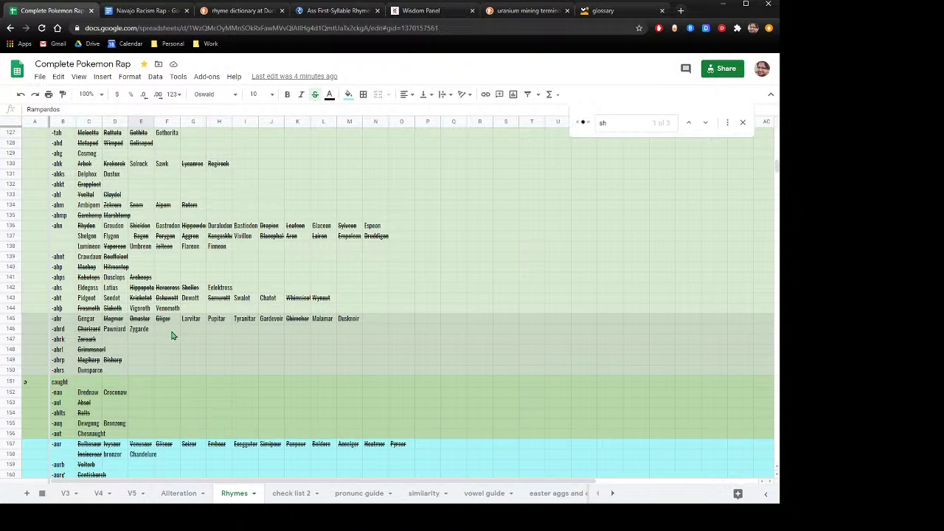
key("Return")
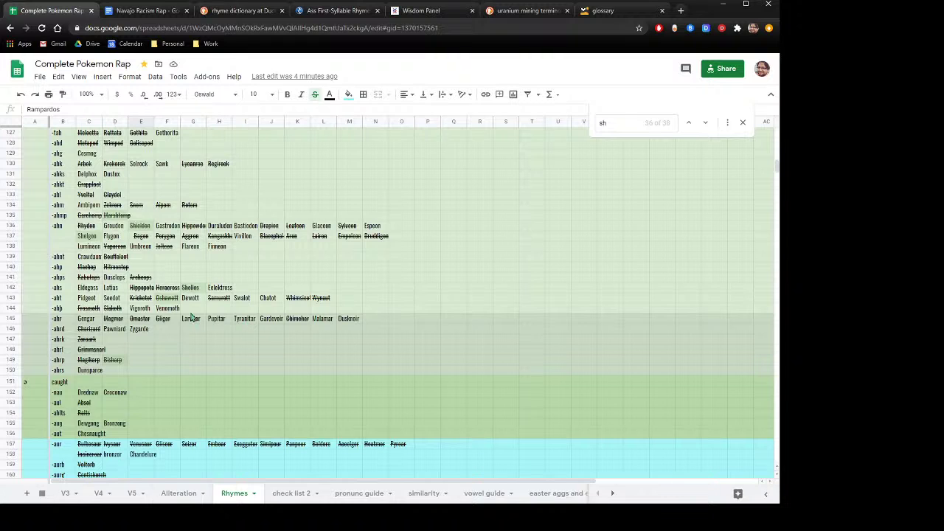
scroll(190, 318, "up", 10)
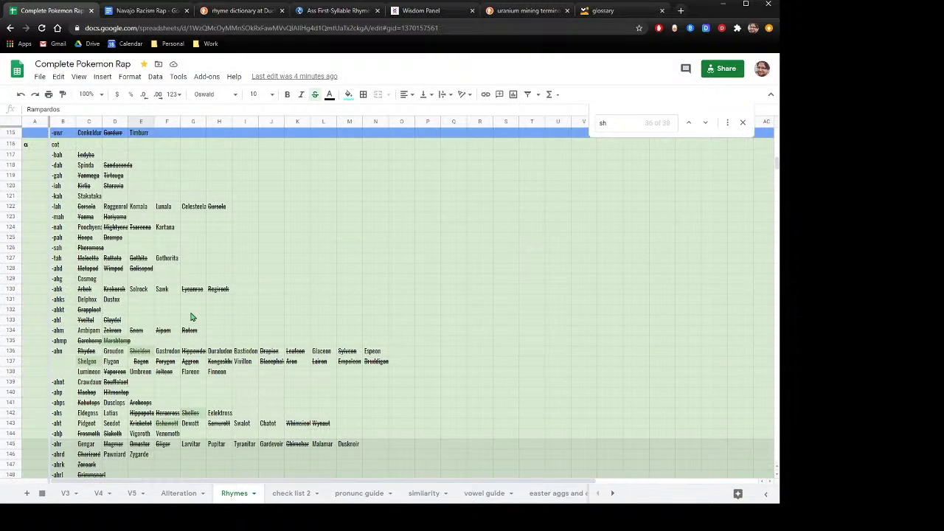
scroll(190, 317, "up", 7)
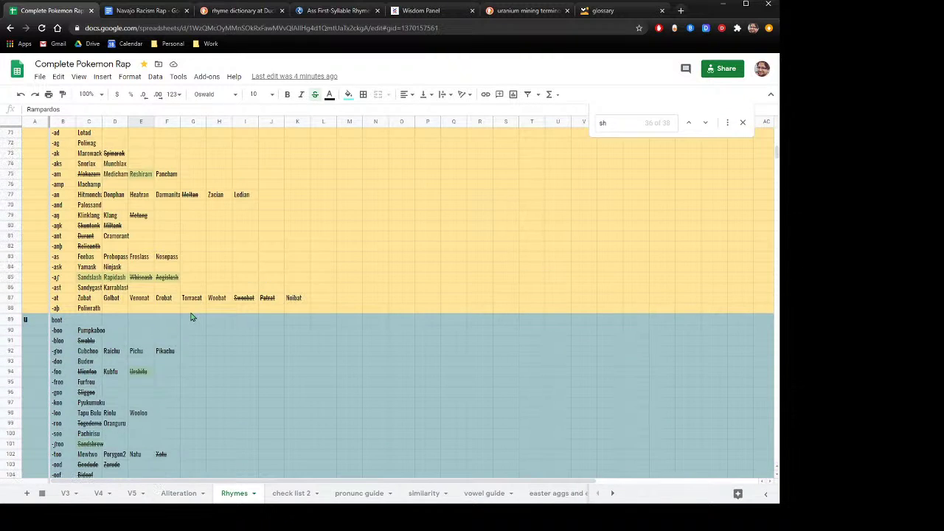
scroll(191, 317, "up", 7)
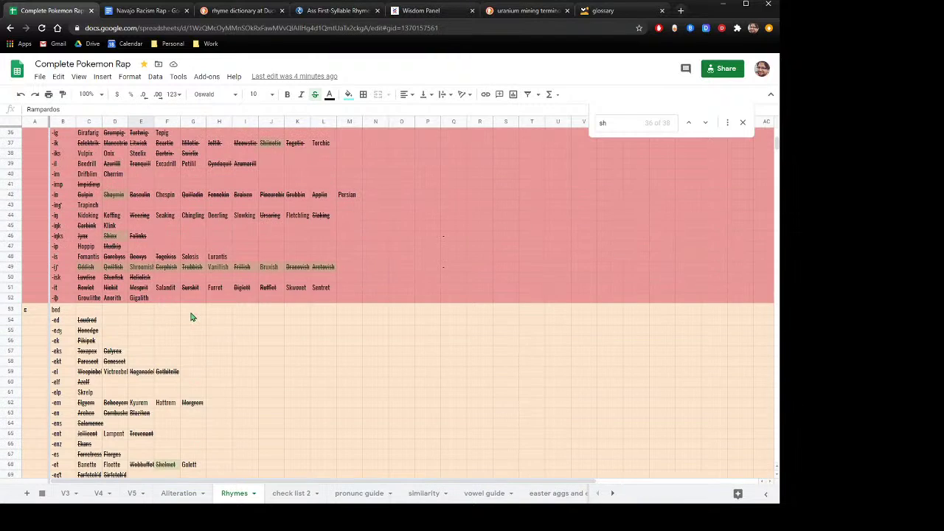
scroll(189, 313, "down", 12)
scroll(188, 313, "down", 5)
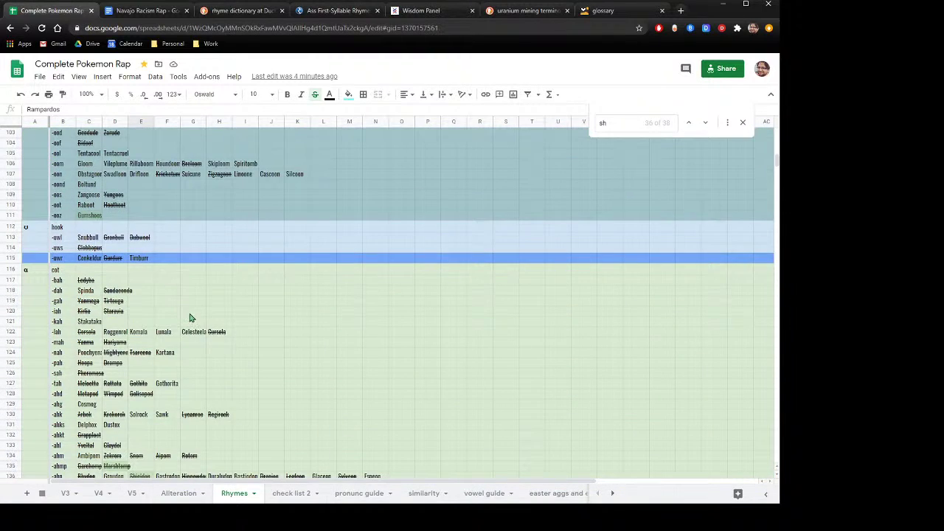
scroll(190, 317, "down", 5)
scroll(190, 317, "down", 5)
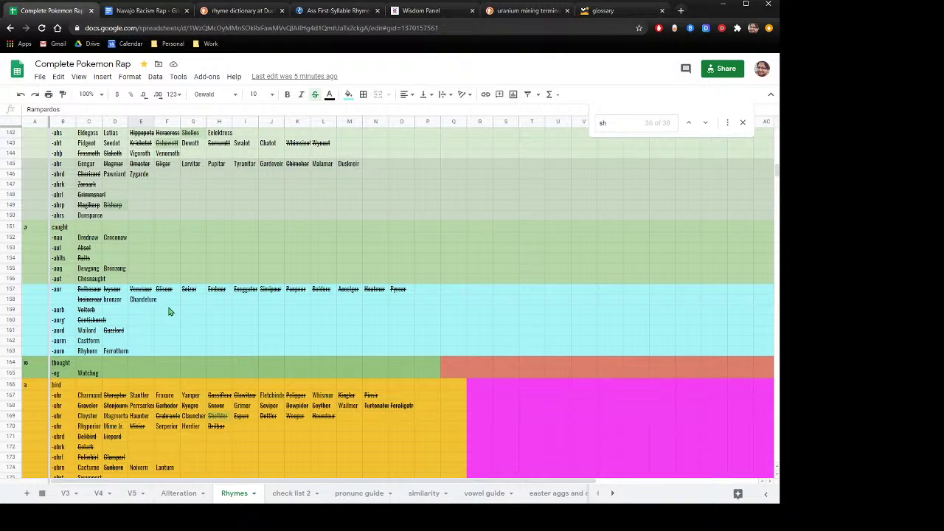
Step: Examine the names in the Aliteration sheet and the unused names in the Rhymes sheet's "ago" group, including Cleffa
left_click(177, 496)
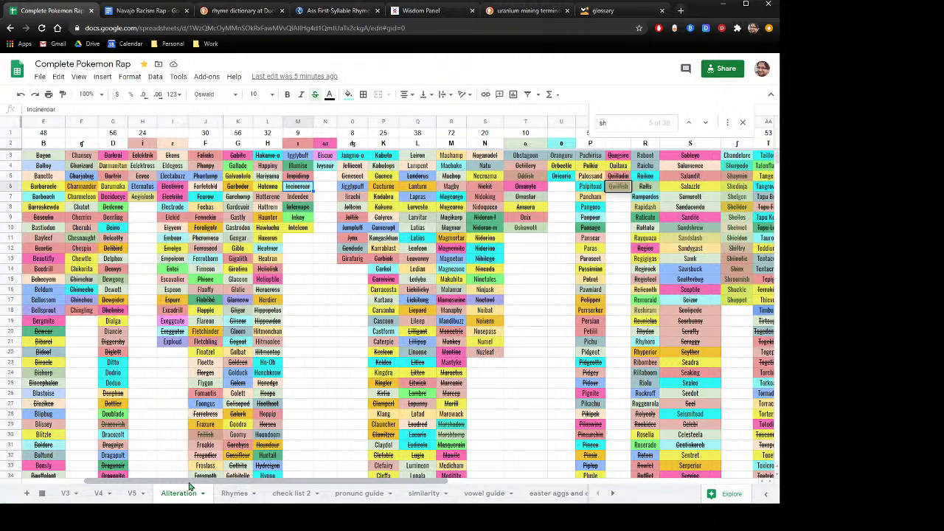
left_click_drag(191, 484, 310, 485)
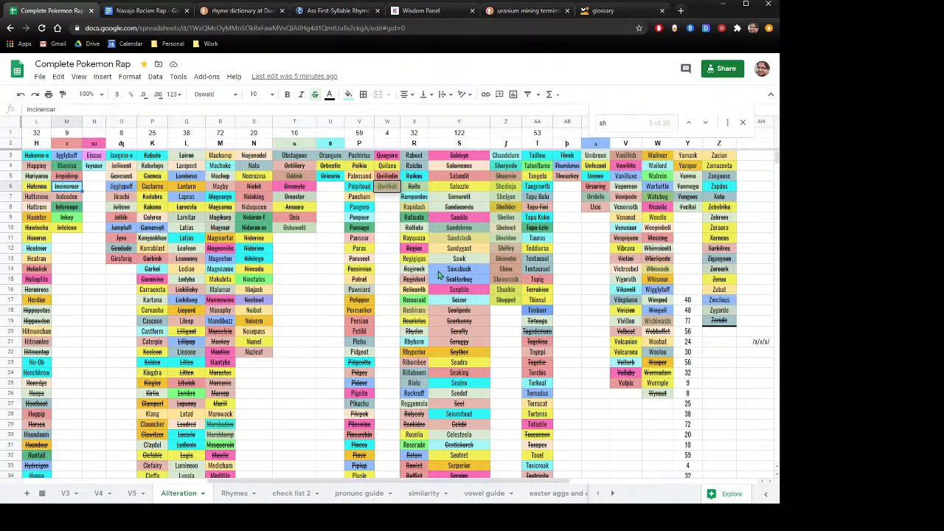
left_click(246, 496)
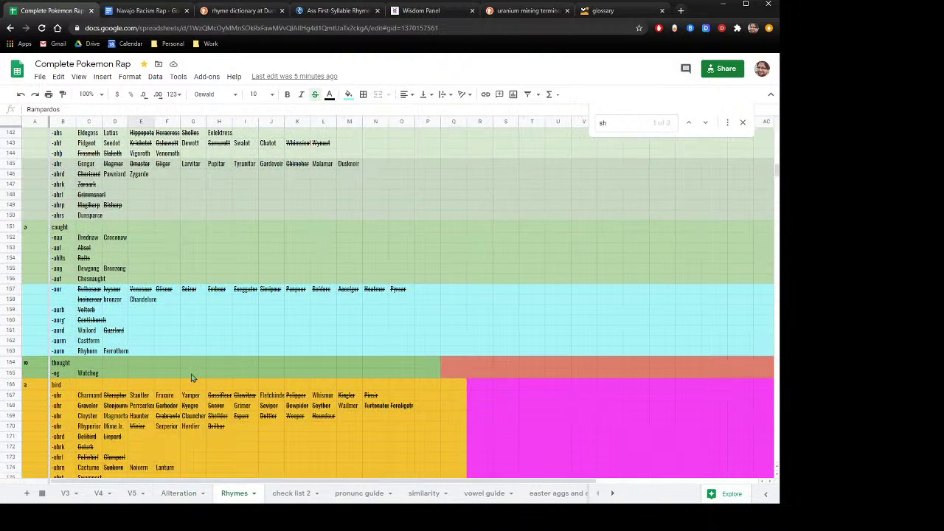
scroll(211, 367, "down", 1)
scroll(222, 362, "down", 7)
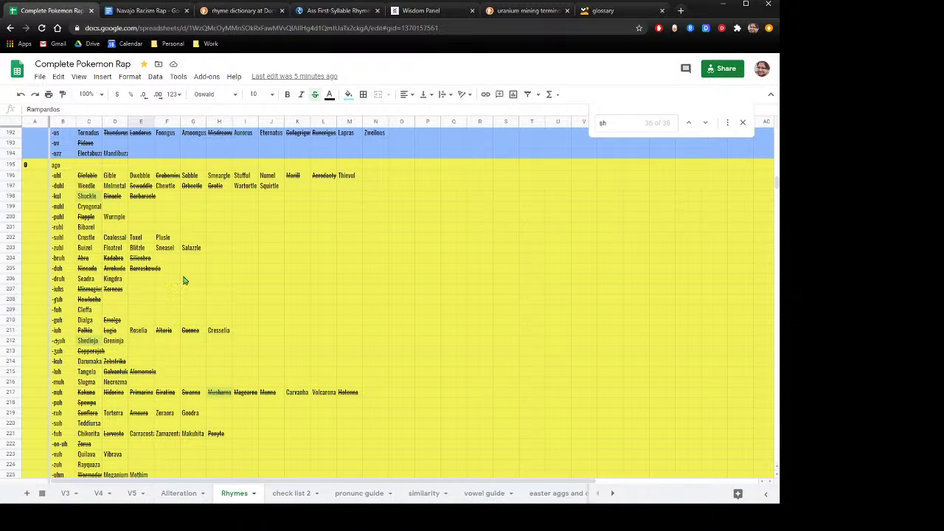
left_click(85, 312)
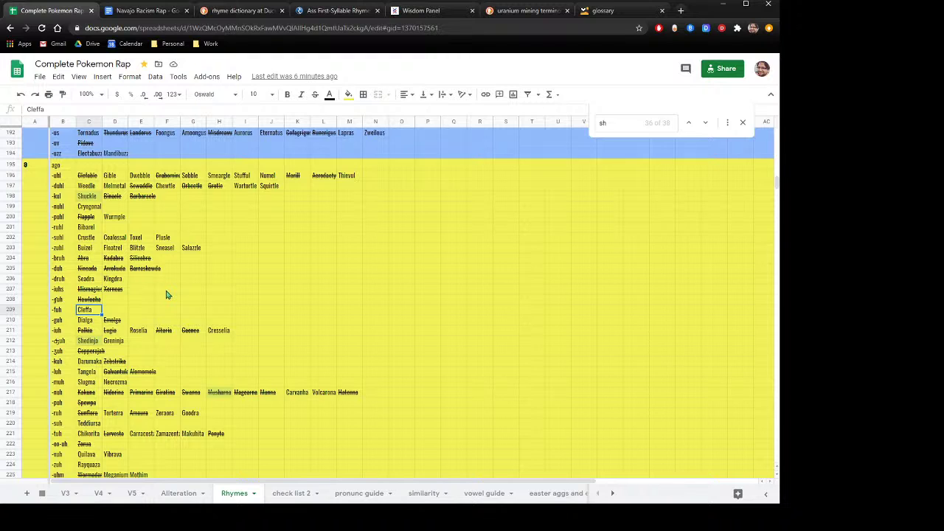
scroll(166, 295, "down", 3)
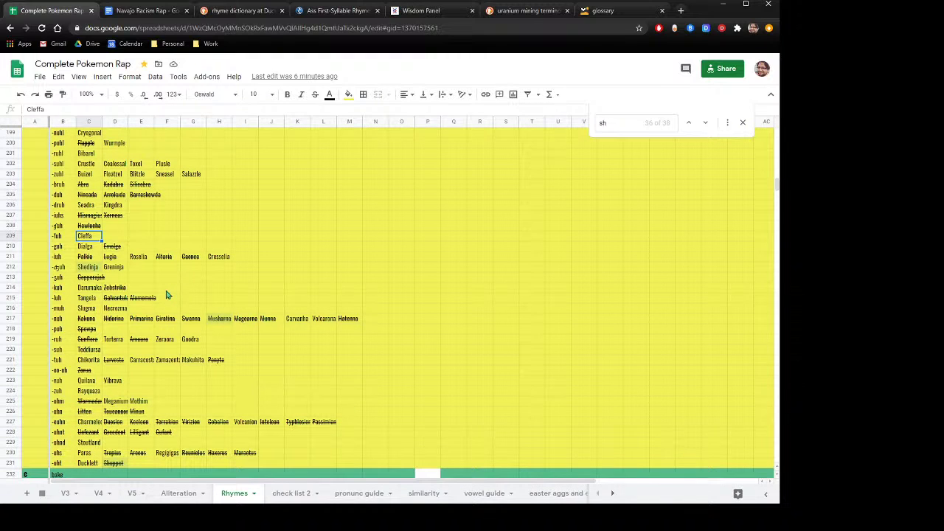
scroll(166, 295, "down", 2)
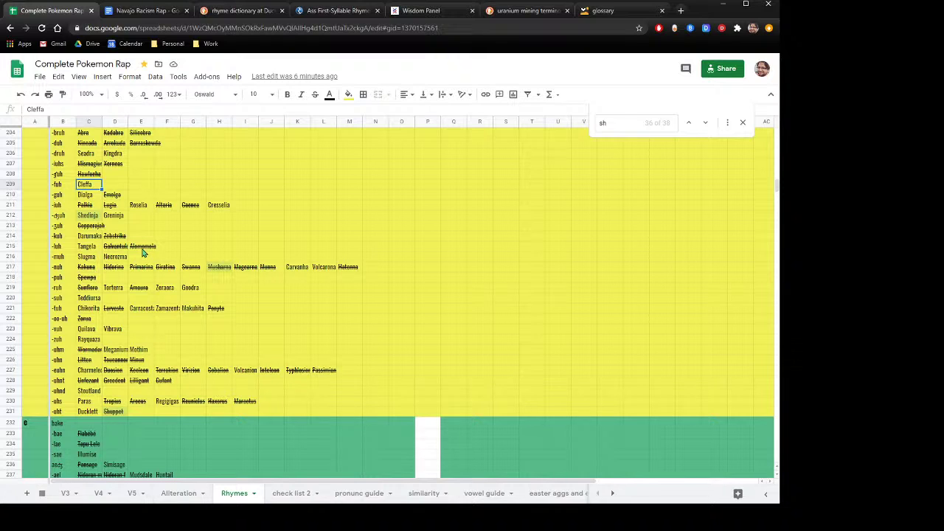
scroll(143, 253, "up", 5)
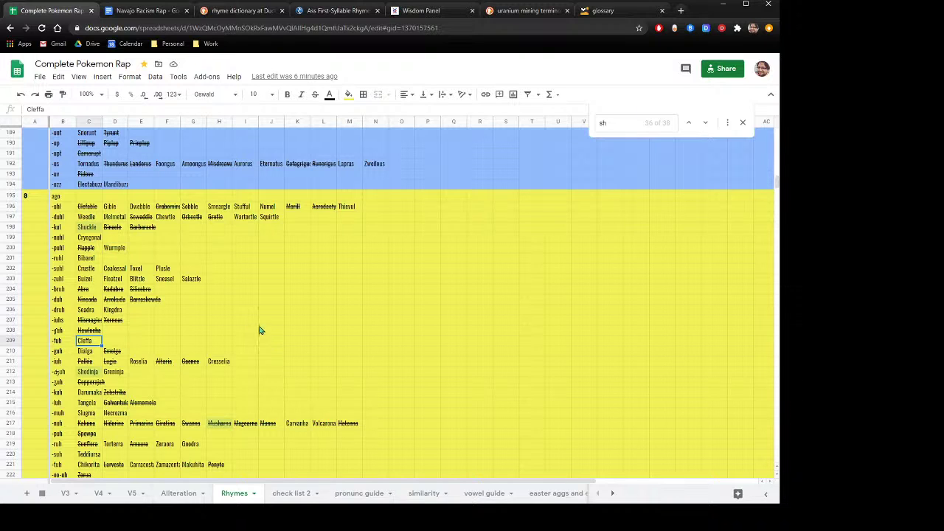
Step: Recheck the gap before Scizor in V5 and examine the two-syllable names in the pronunc guide for a fitting Pokemon
left_click(132, 494)
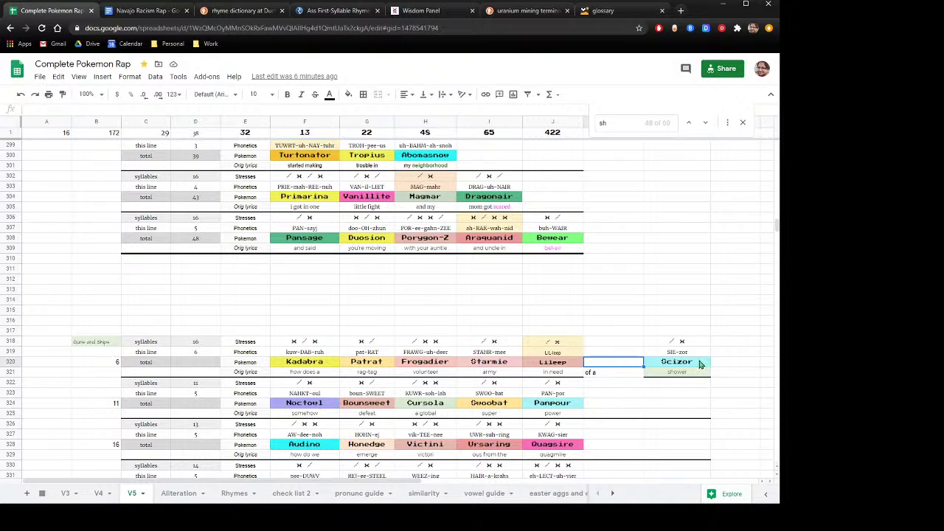
left_click(178, 495)
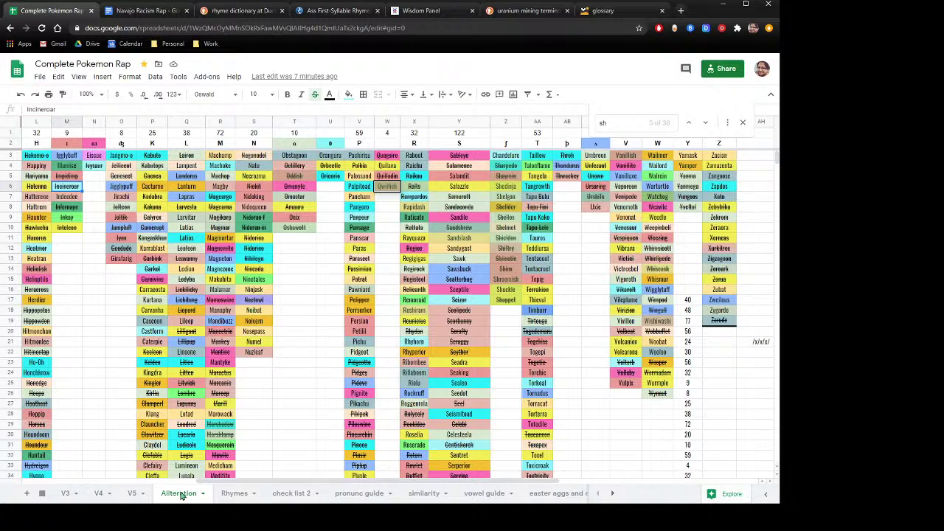
left_click(373, 496)
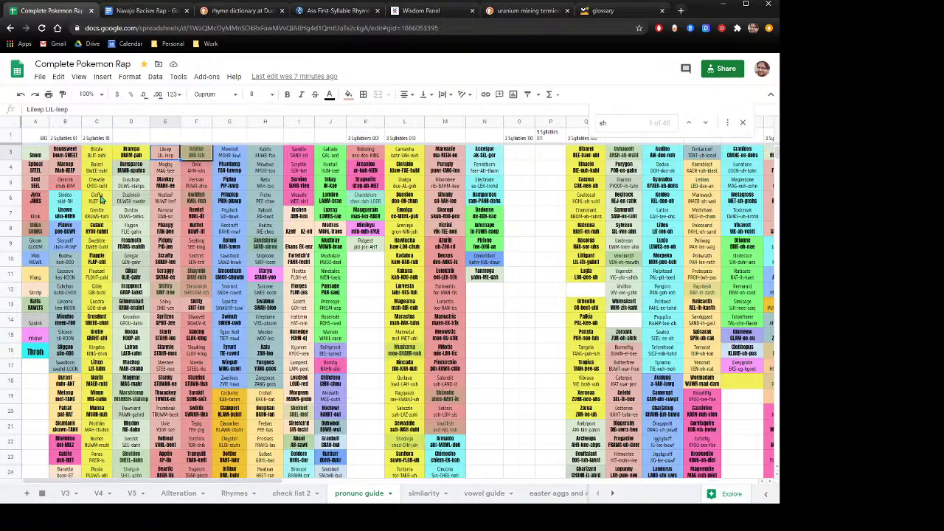
scroll(102, 199, "down", 3)
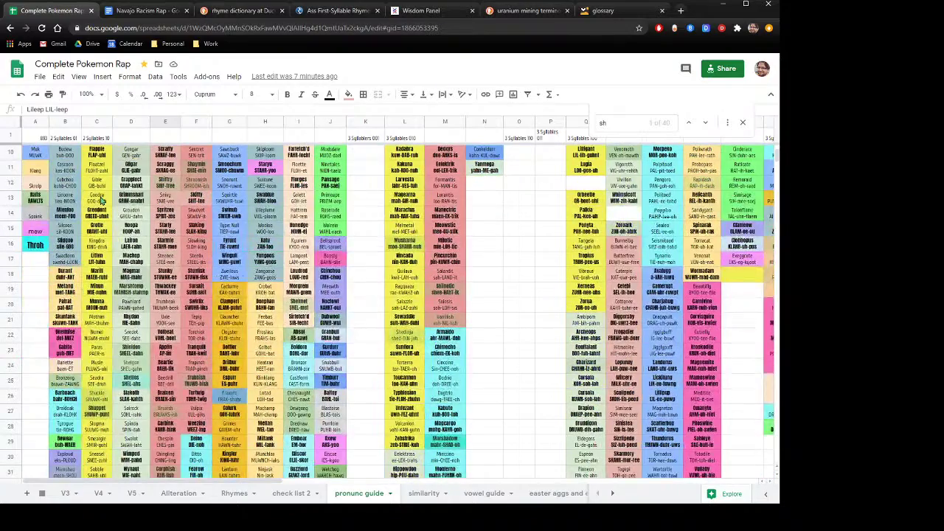
scroll(102, 199, "down", 3)
scroll(101, 199, "up", 2)
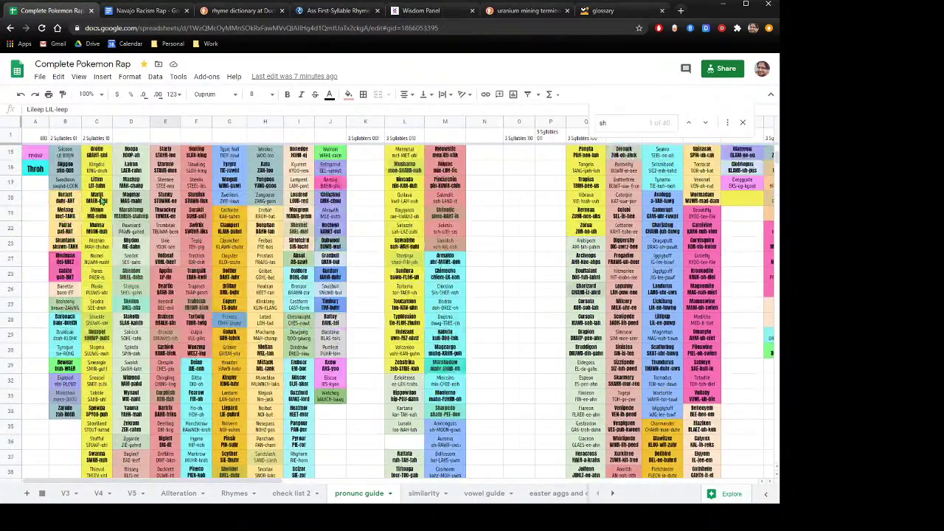
scroll(127, 195, "down", 1)
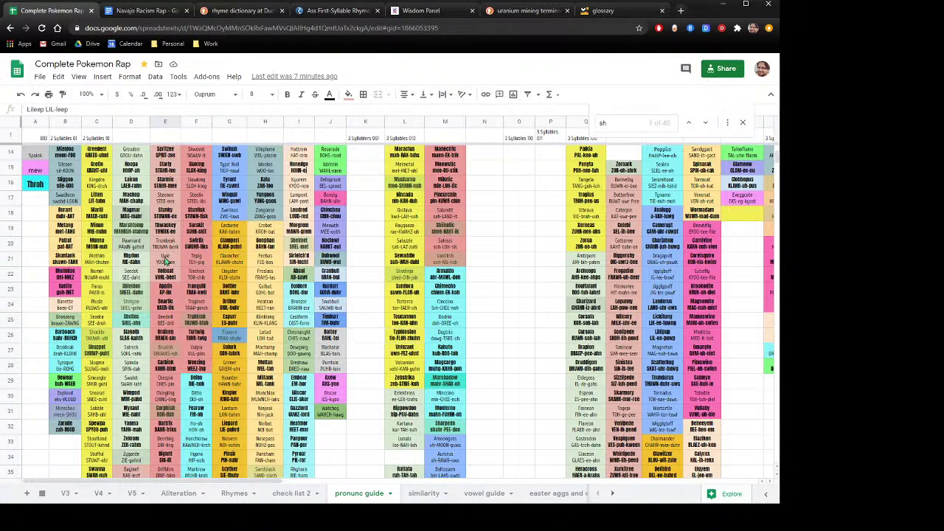
scroll(167, 260, "down", 1)
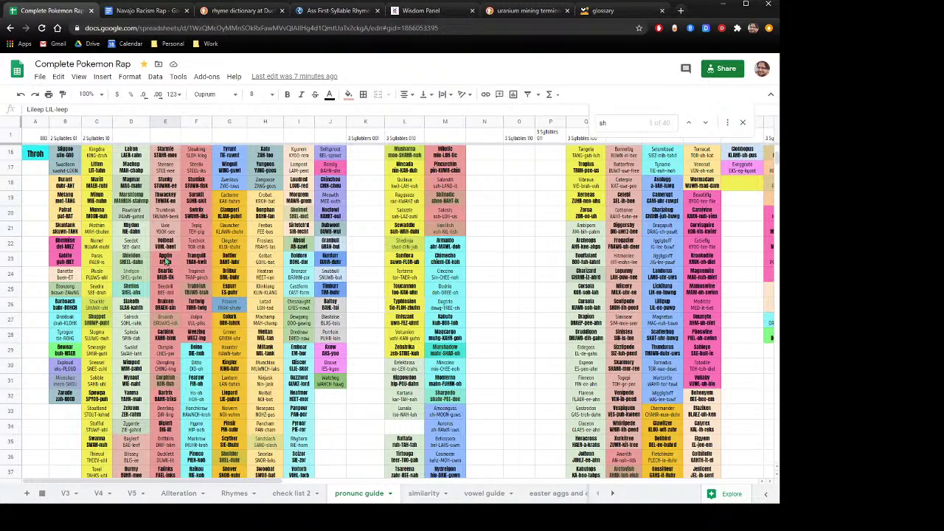
scroll(166, 260, "down", 2)
scroll(166, 261, "down", 2)
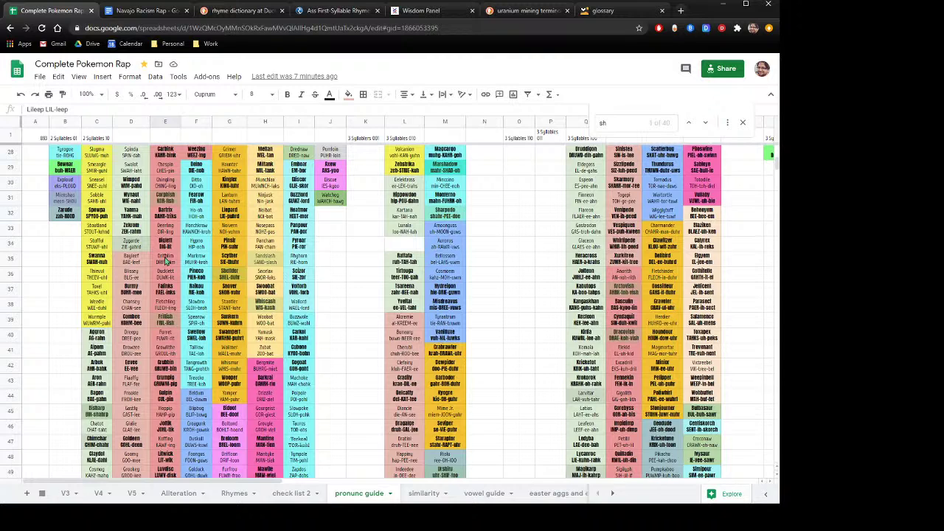
scroll(167, 261, "down", 2)
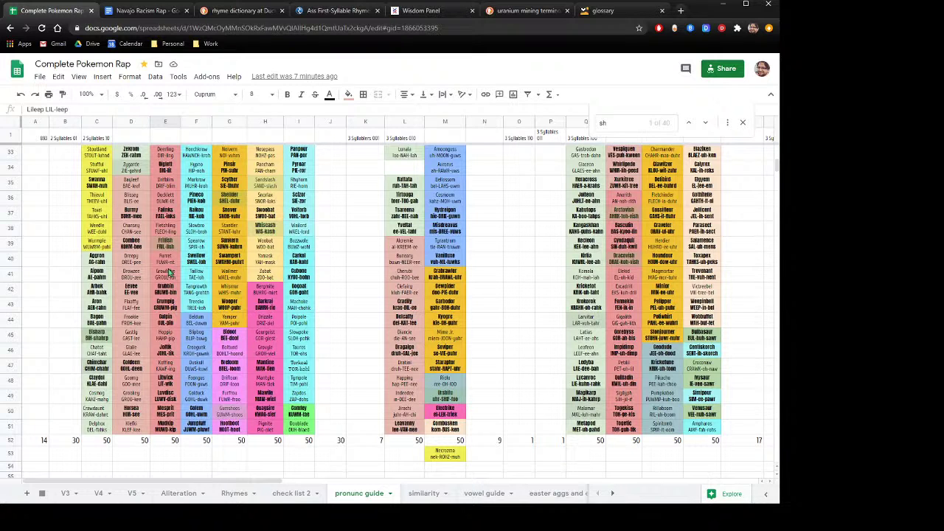
scroll(168, 273, "up", 3)
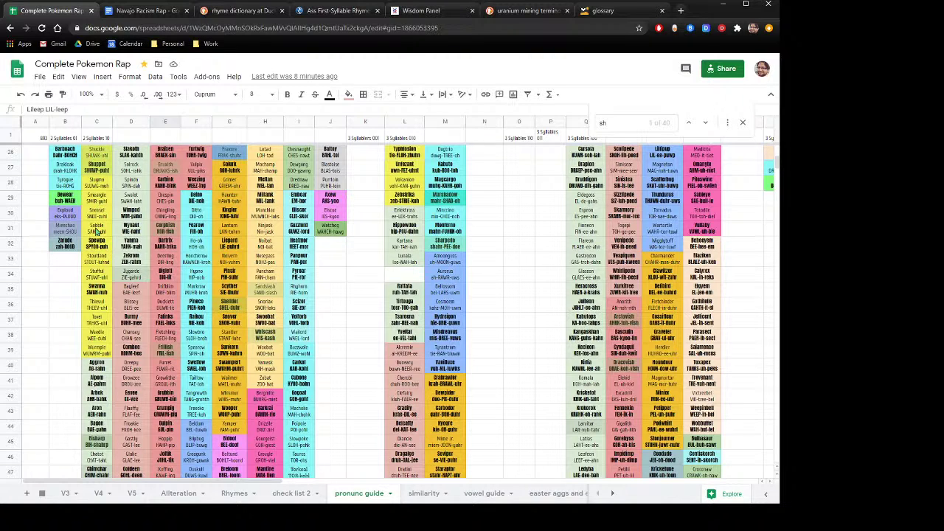
scroll(83, 229, "up", 4)
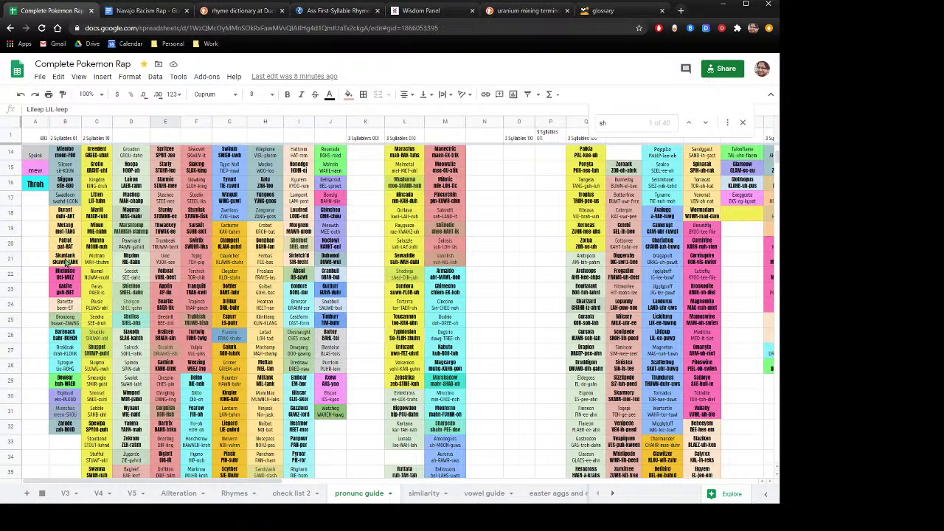
Step: Search the V4 sheet for "cleff" and copy Cleffa's stress, phonetics and name cells
left_click(96, 495)
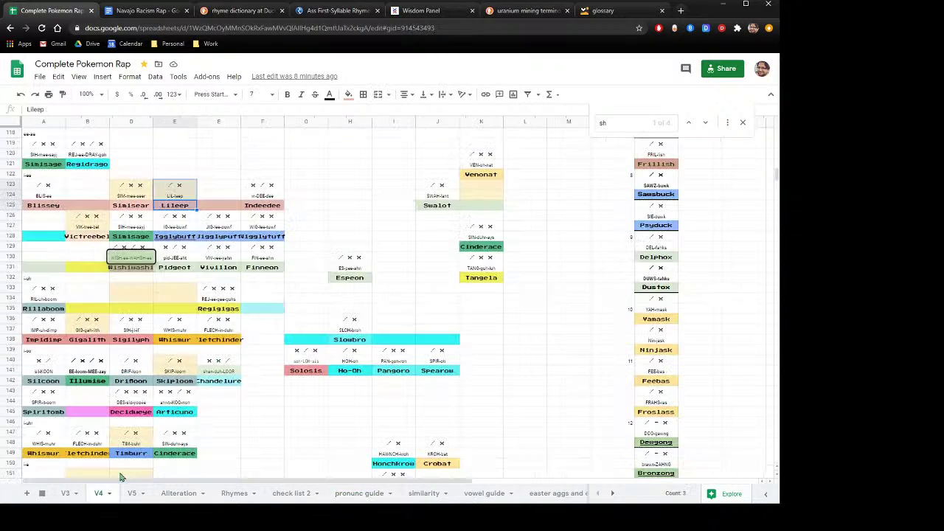
left_click(620, 124)
type("cle")
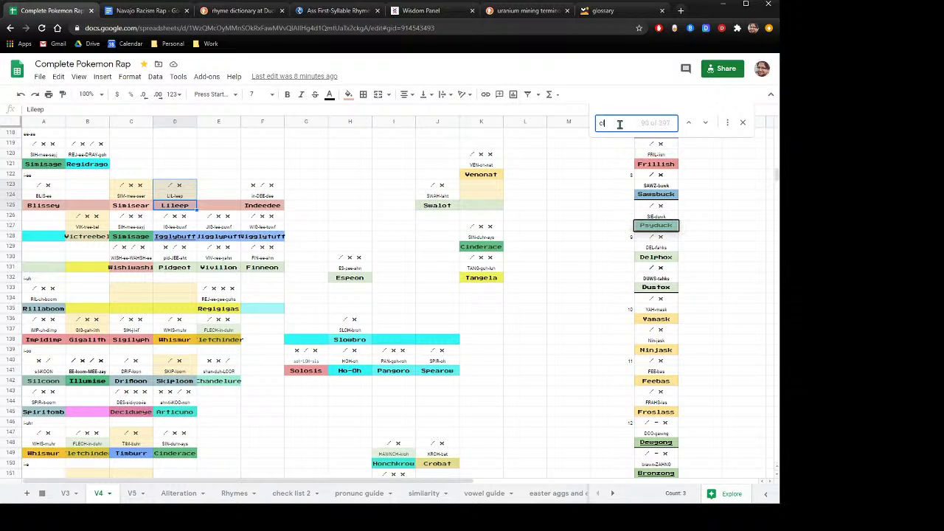
type("ff")
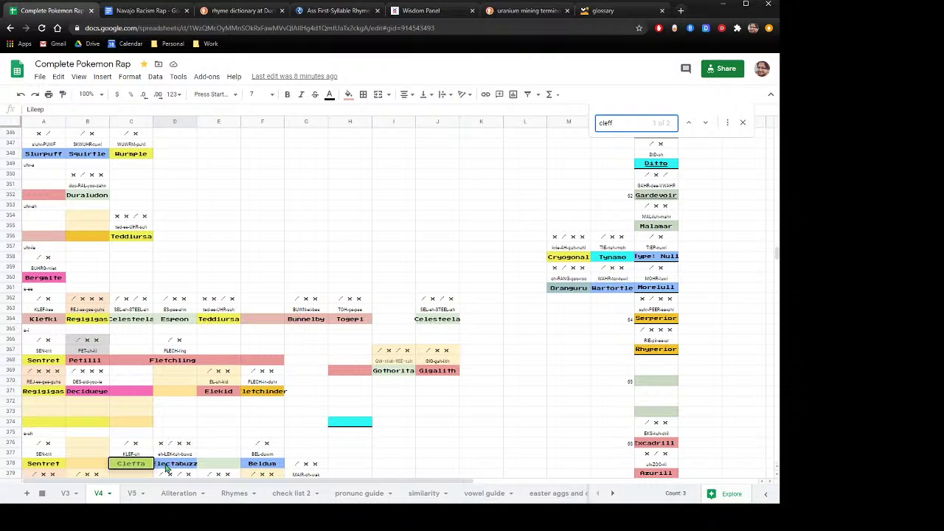
left_click(143, 464)
right_click(134, 446)
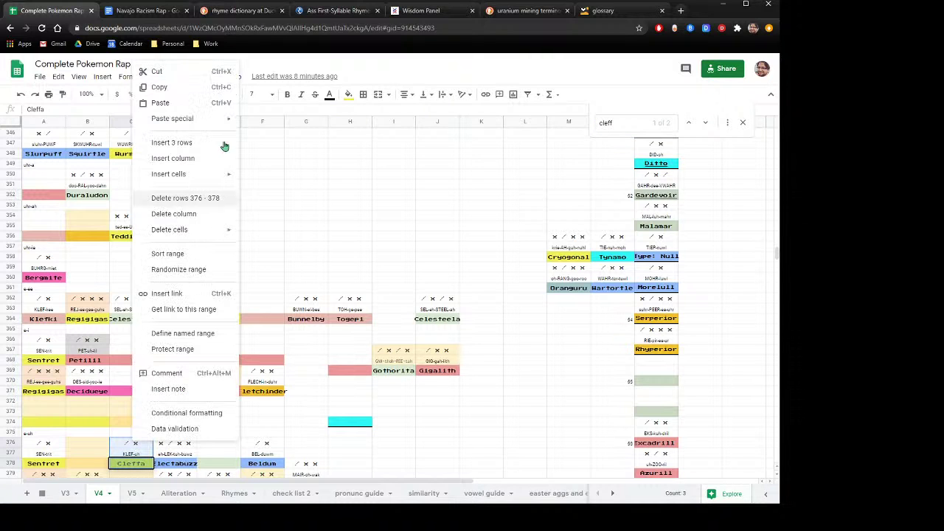
left_click(177, 90)
Step: Paste Cleffa's stress, phonetics and name cells into the gap before Scizor in the V5 sheet's Guns and Ships line
scroll(629, 268, "up", 7)
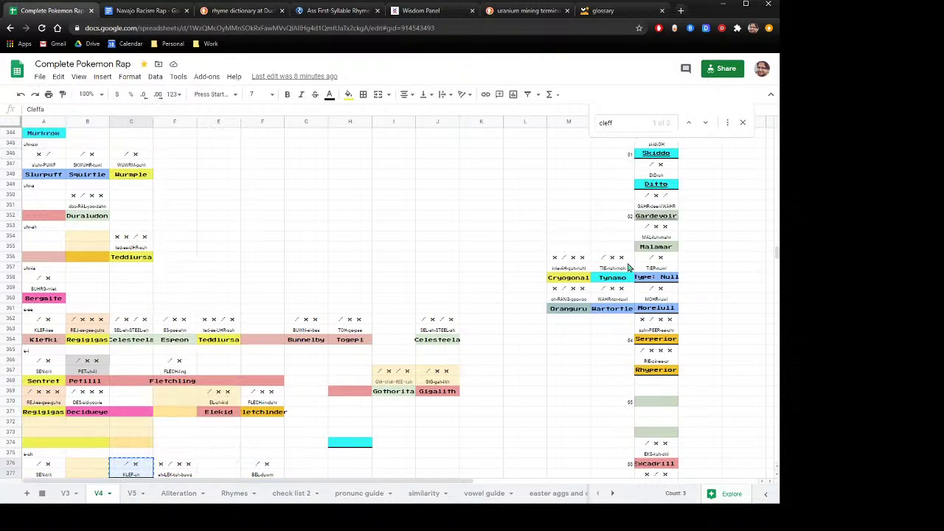
scroll(629, 268, "up", 14)
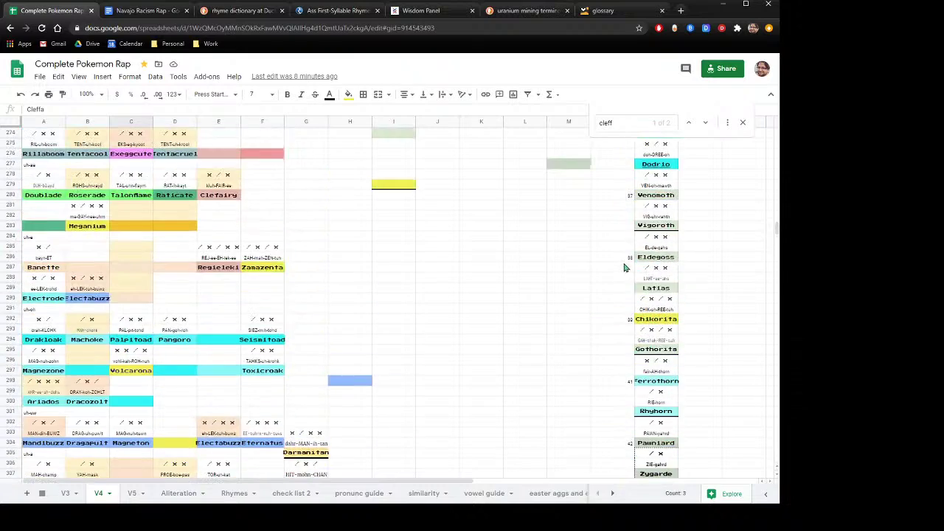
scroll(623, 267, "up", 6)
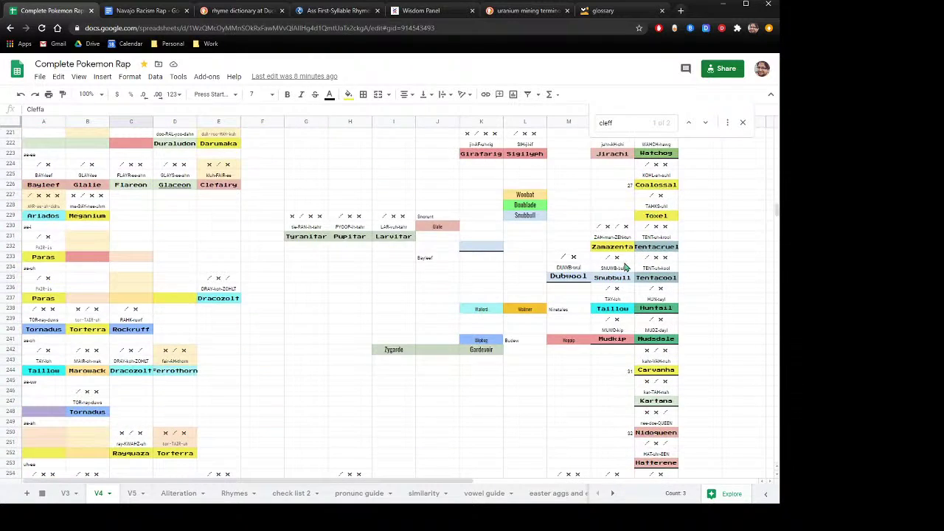
scroll(623, 268, "up", 7)
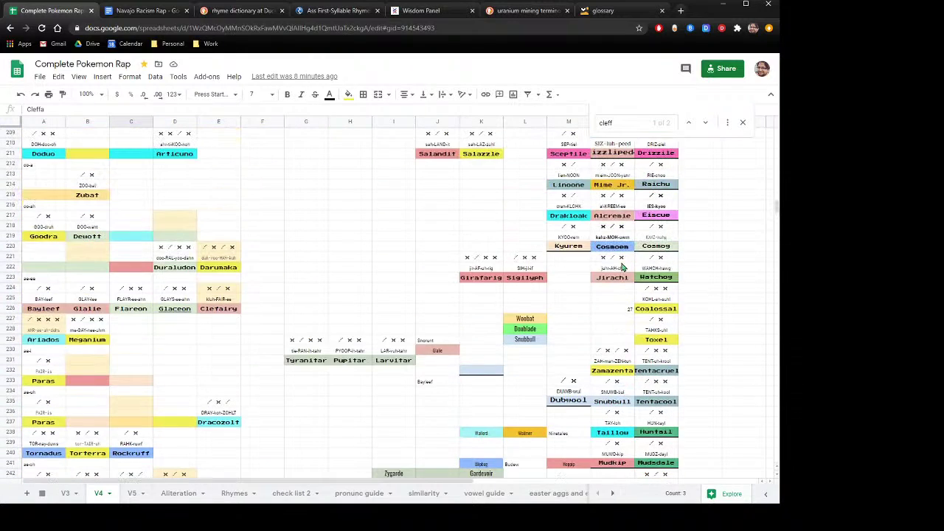
left_click(135, 494)
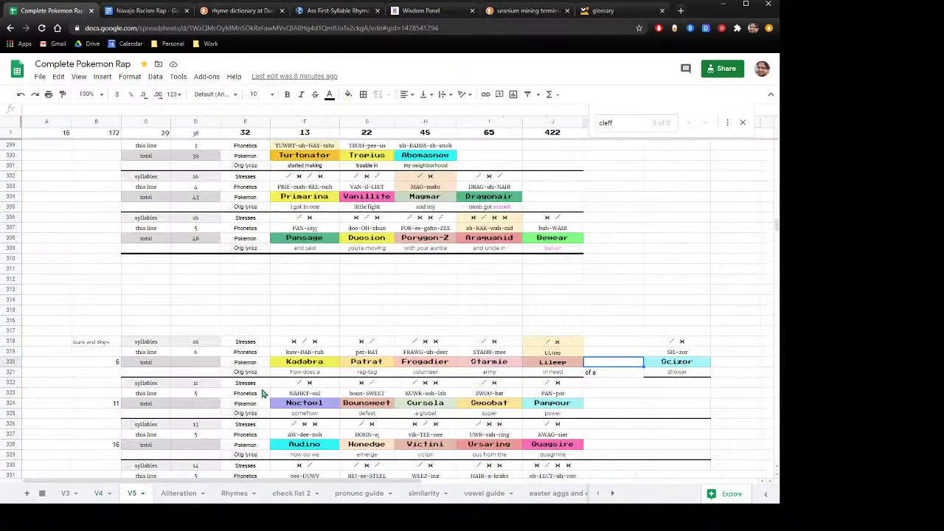
right_click(594, 343)
left_click(618, 182)
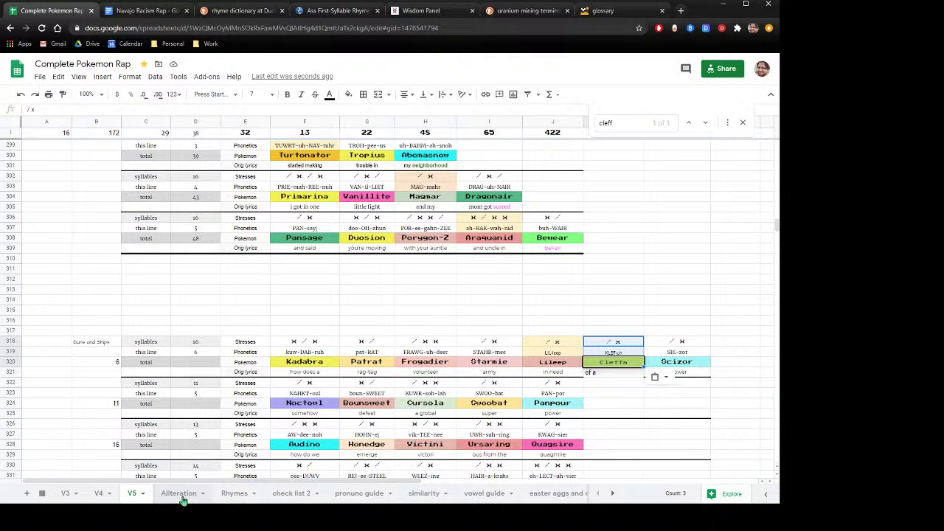
Step: Search the V3 sheet for "incin"
left_click(99, 493)
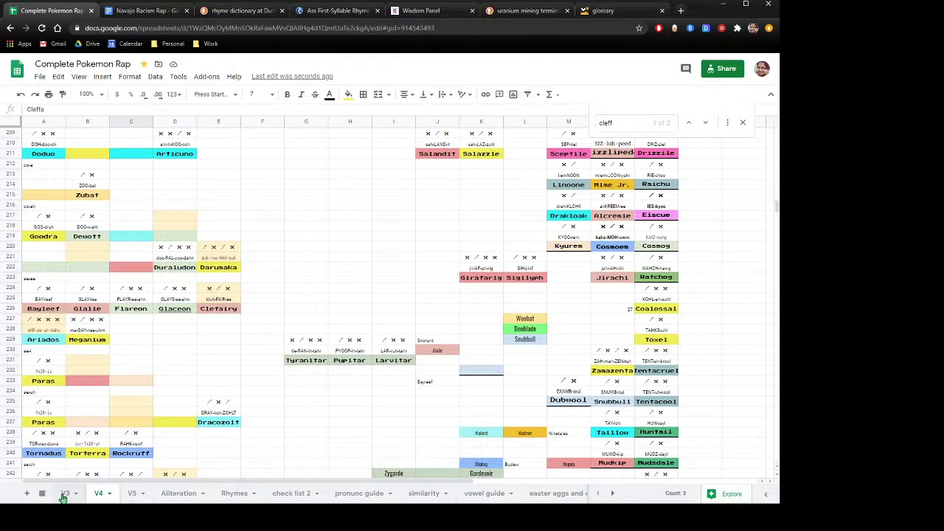
left_click(65, 498)
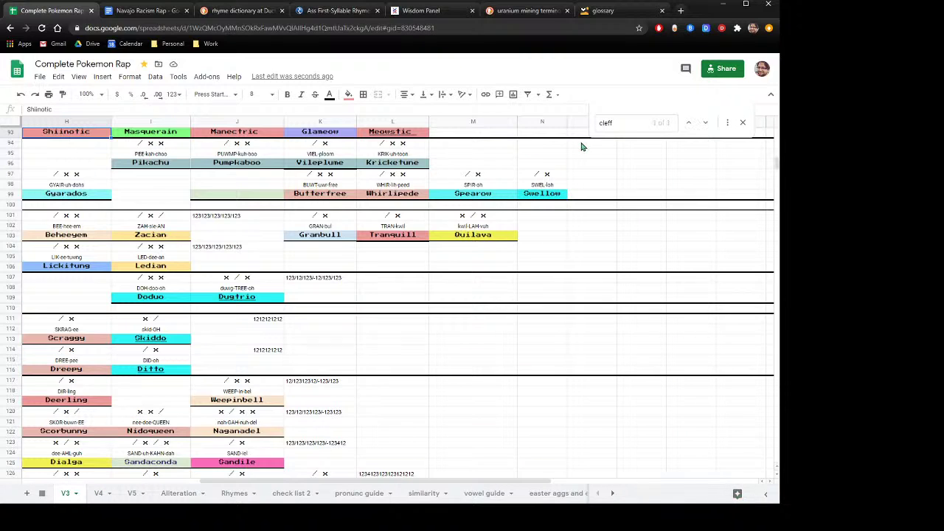
left_click(623, 124)
double_click(623, 124)
key("BackSpace")
type("inc")
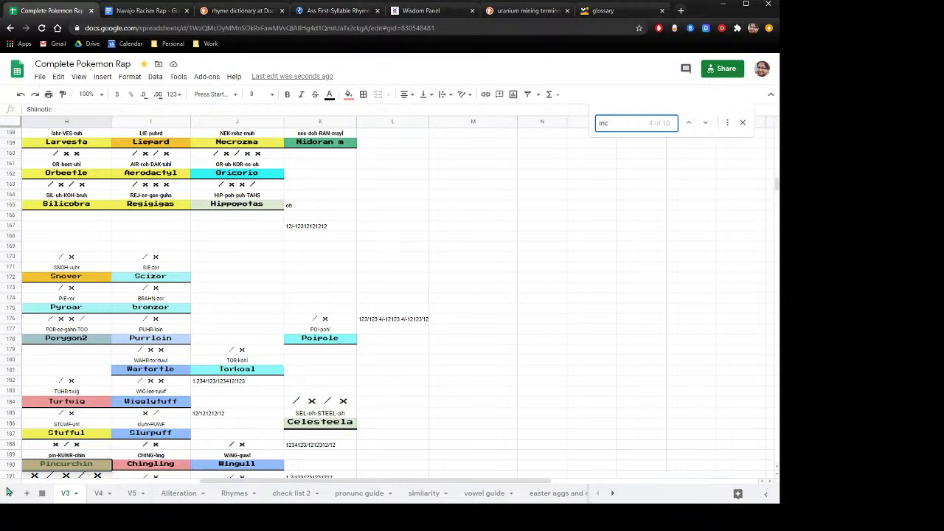
type("in")
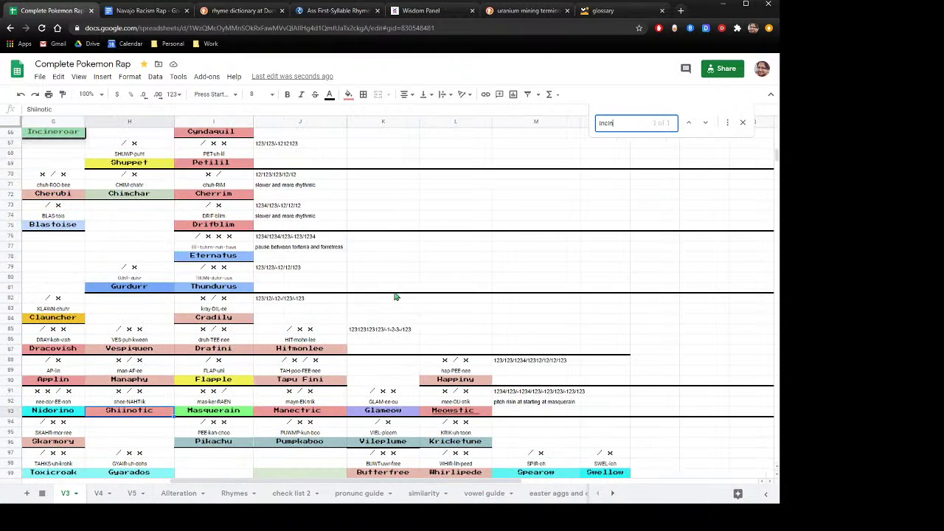
Step: Copy Incineroar's stress, phonetics and name cells from the V3 sheet
scroll(70, 285, "up", 2)
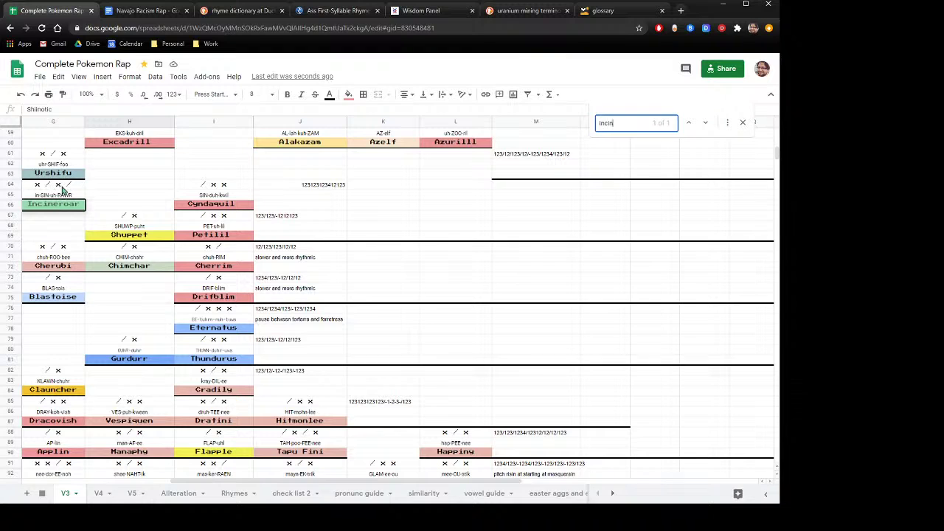
left_click(64, 186)
left_click_drag(64, 186, 64, 208)
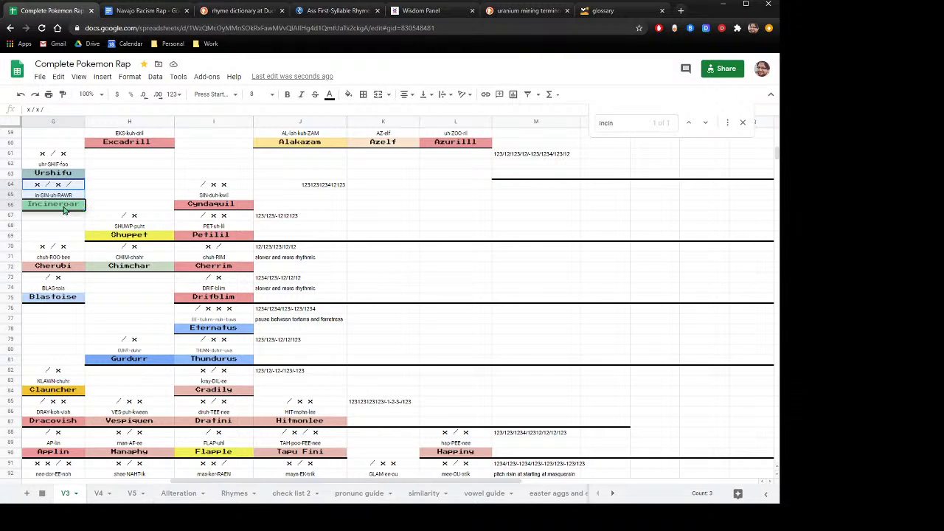
right_click(64, 210)
left_click(94, 151)
Step: Examine the V4 sheet's lineup for the place near Minccino and Cinccino where Incineroar belongs
left_click(94, 494)
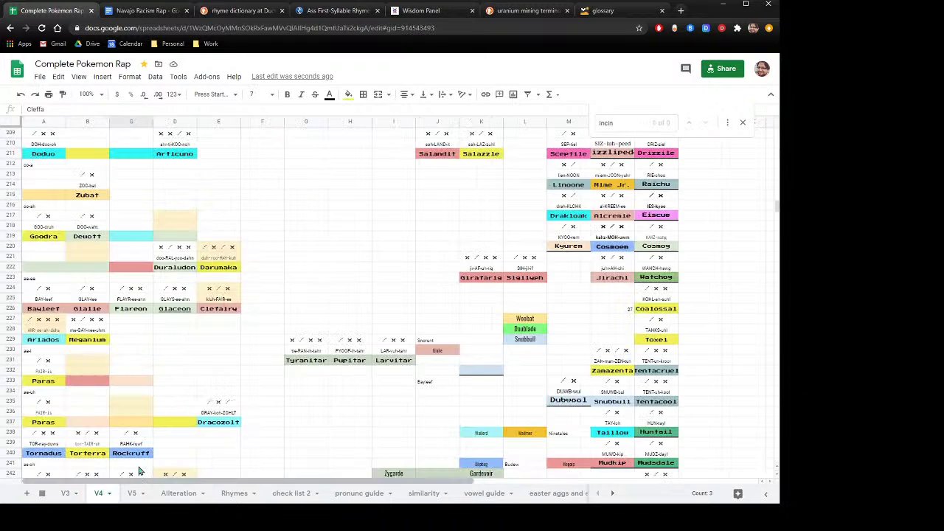
scroll(483, 355, "down", 1)
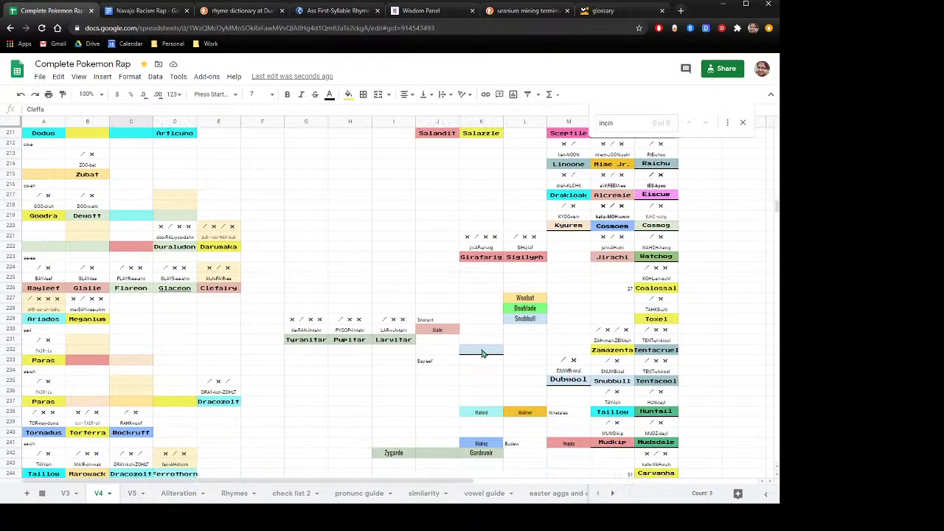
scroll(483, 354, "up", 5)
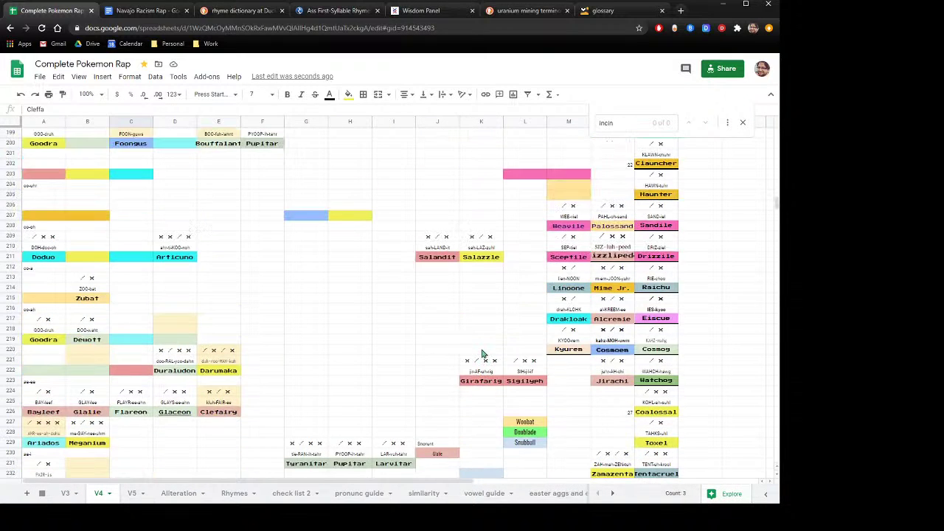
scroll(483, 354, "up", 5)
scroll(484, 355, "up", 9)
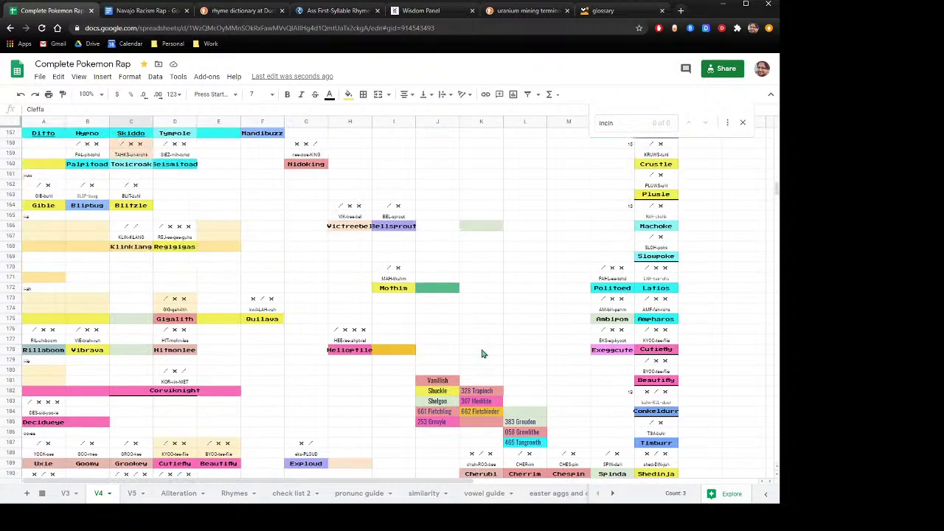
scroll(482, 354, "up", 12)
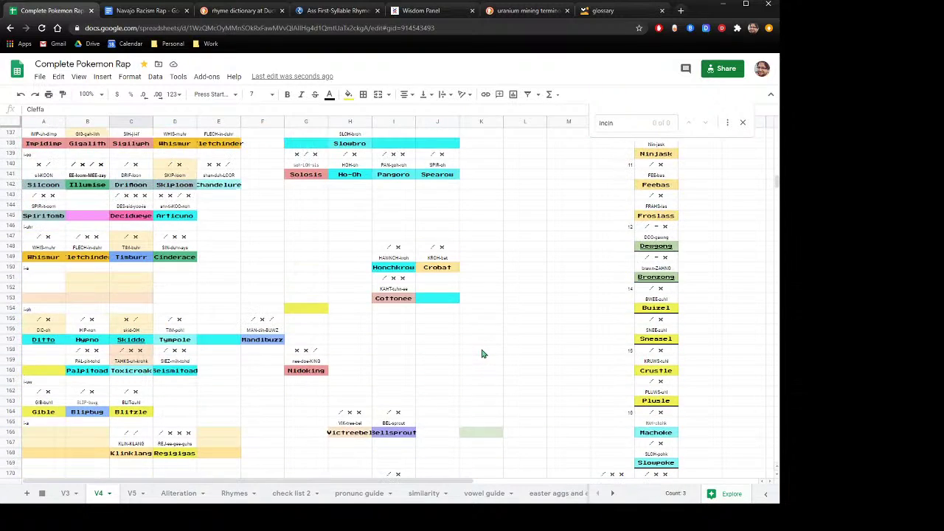
scroll(482, 354, "down", 20)
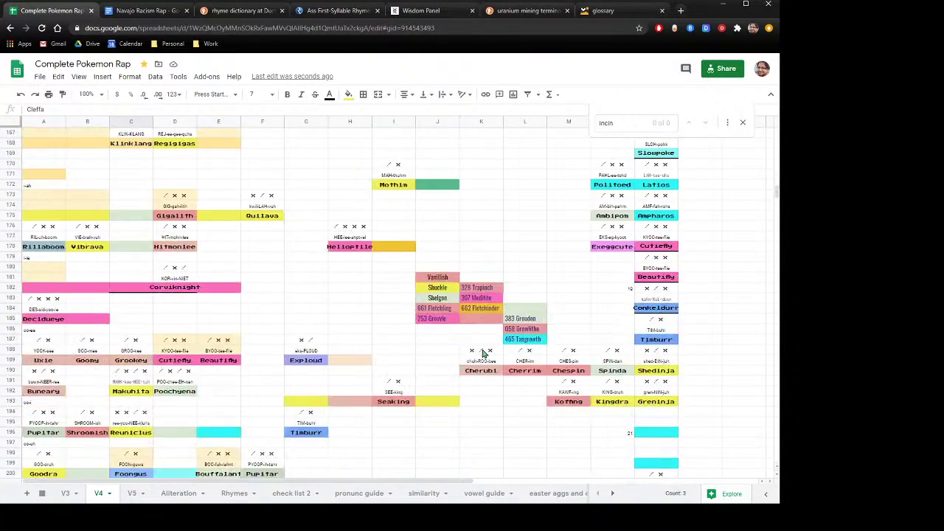
scroll(478, 358, "down", 7)
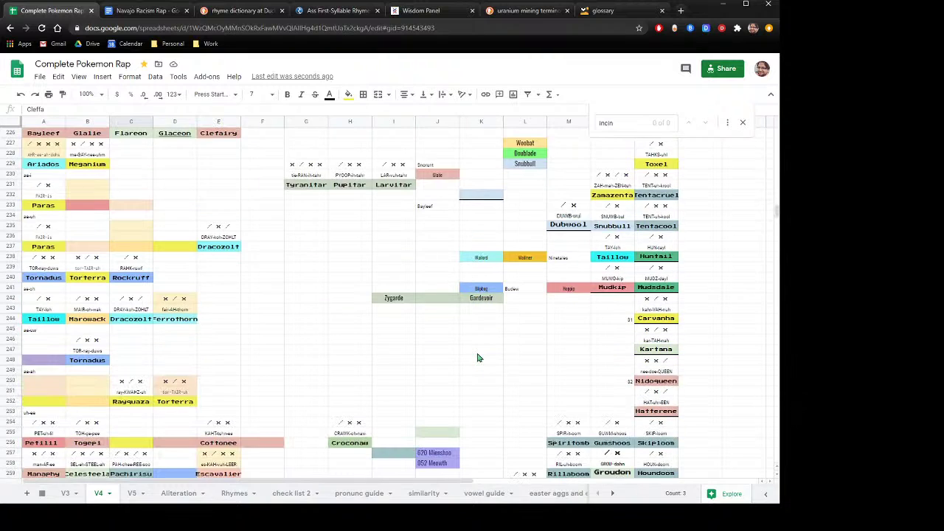
scroll(478, 358, "down", 10)
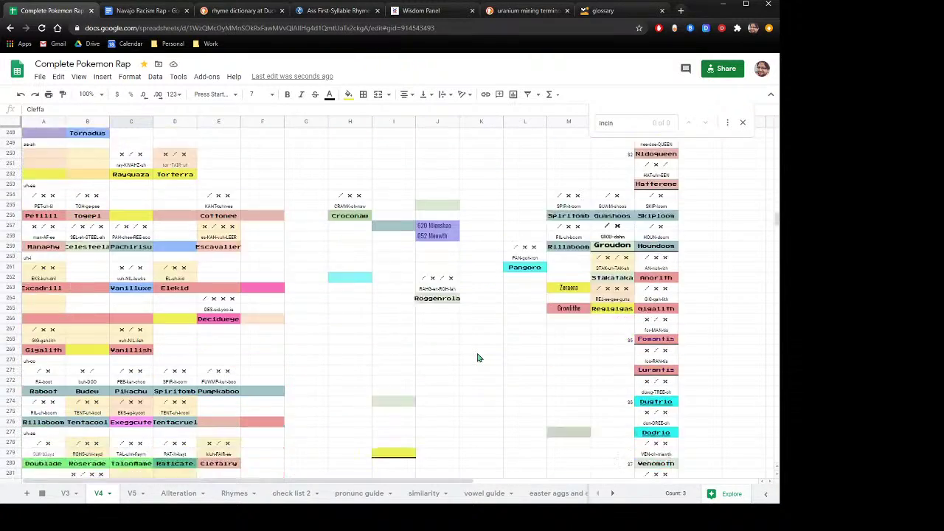
scroll(478, 358, "down", 13)
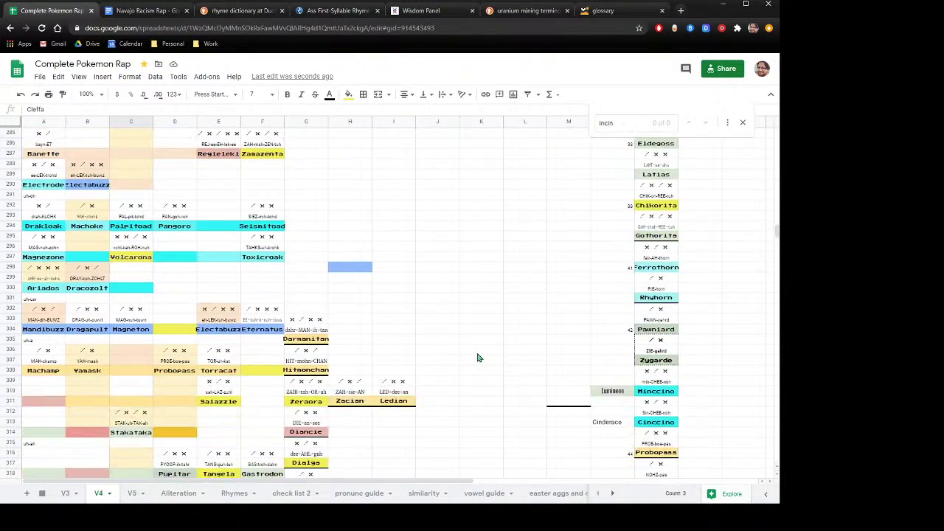
scroll(479, 358, "down", 4)
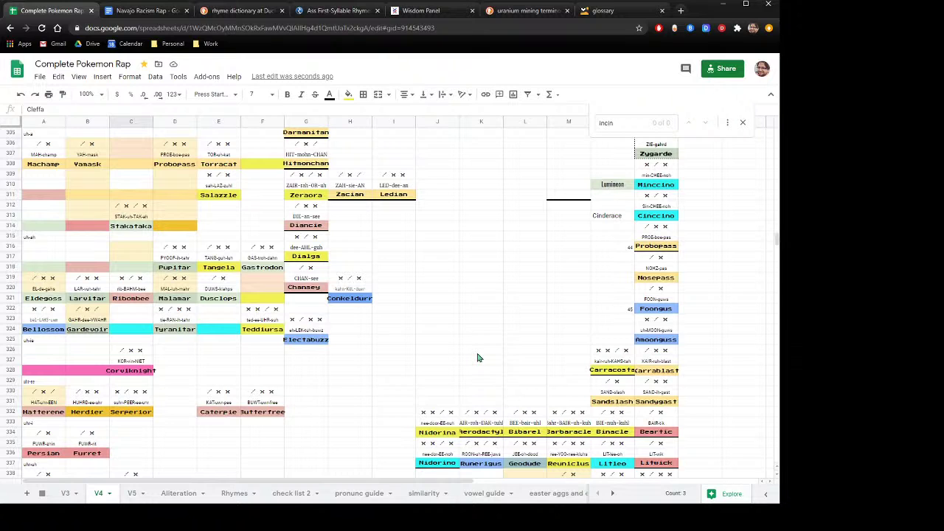
Step: Search V4 for "minc" and paste Incineroar's three cells over the Cinderace note beside Cinccino
left_click_drag(637, 125, 587, 127)
type("minc")
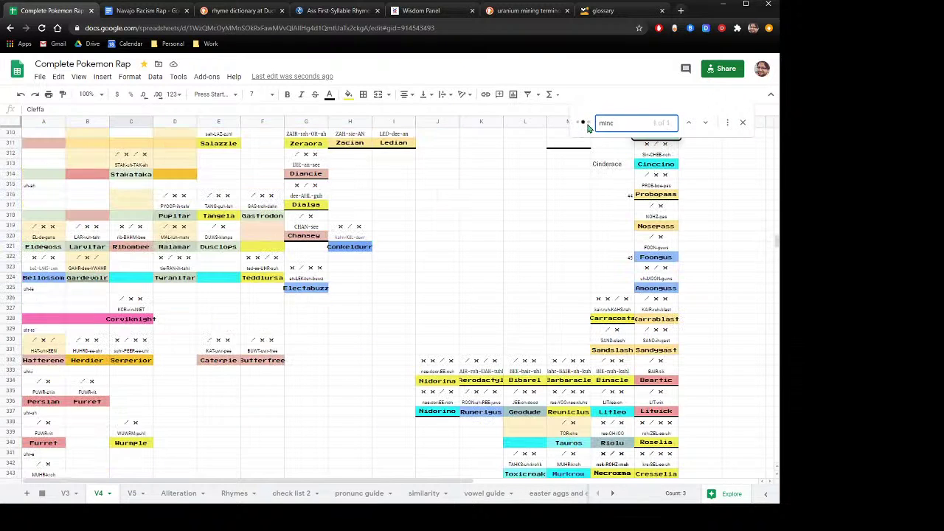
left_click(615, 154)
scroll(614, 155, "up", 2)
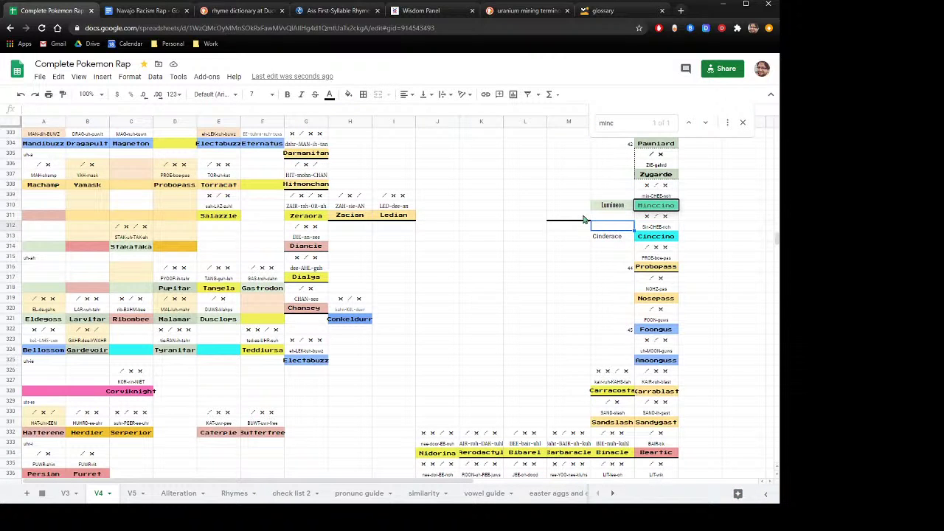
right_click(607, 234)
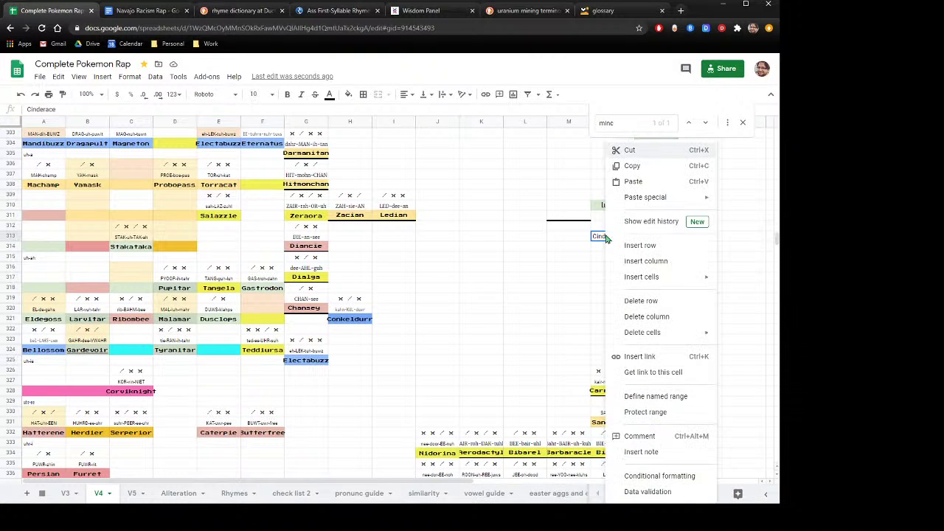
left_click(647, 183)
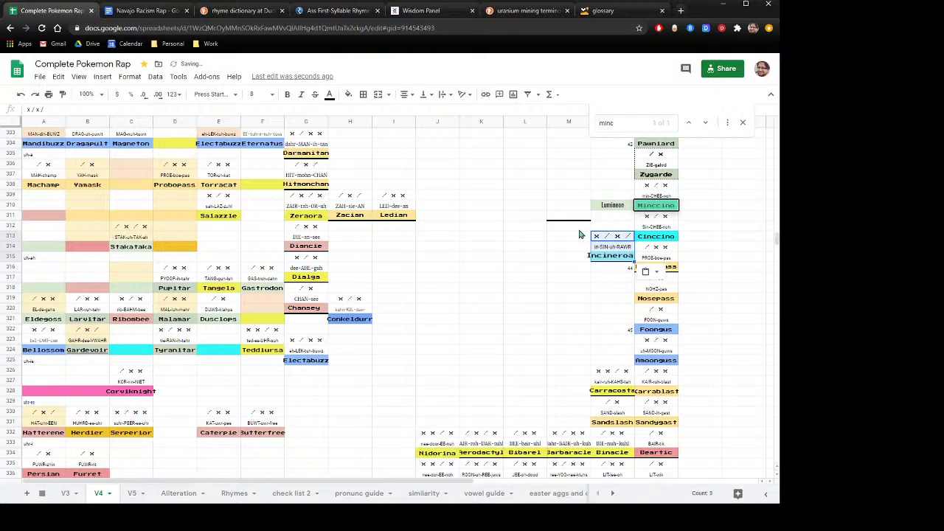
Step: Move Incineroar's three cells up two rows so they start directly below the Lumineon note
right_click(605, 248)
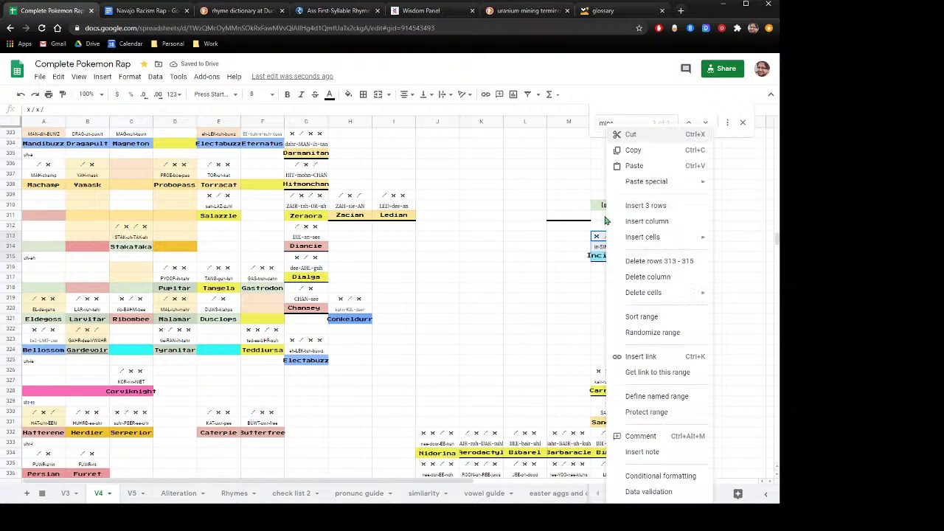
left_click(629, 138)
right_click(605, 215)
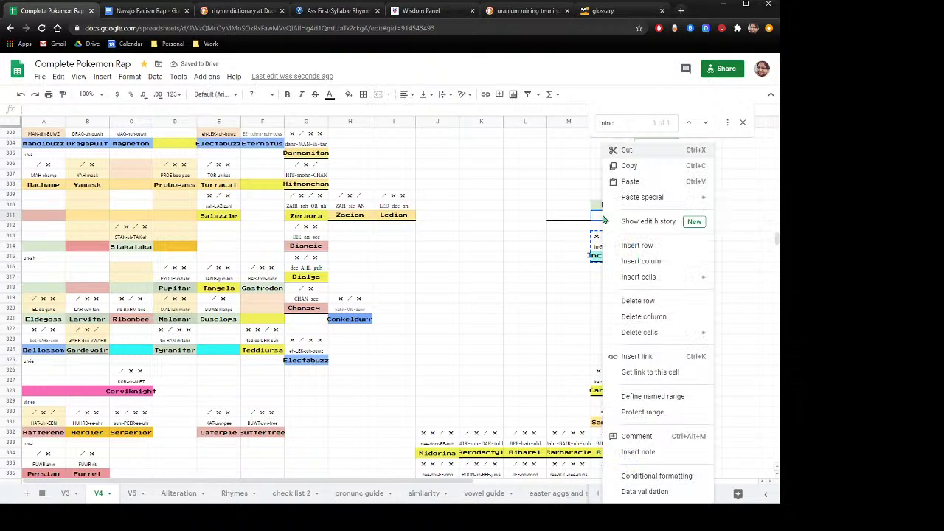
left_click(629, 183)
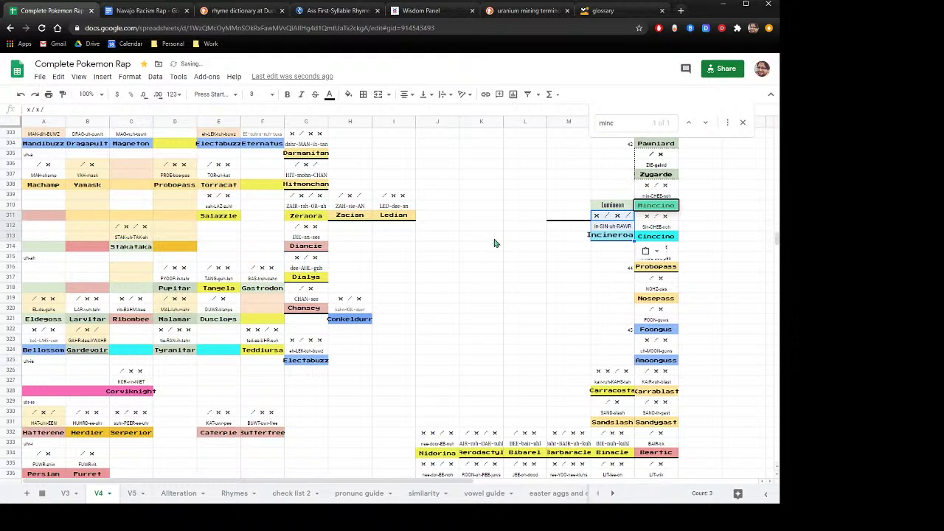
Step: Search V4 for "lumi" and cut Lumineon's stress, phonetics and name cells beside Lunatone
left_click(599, 207)
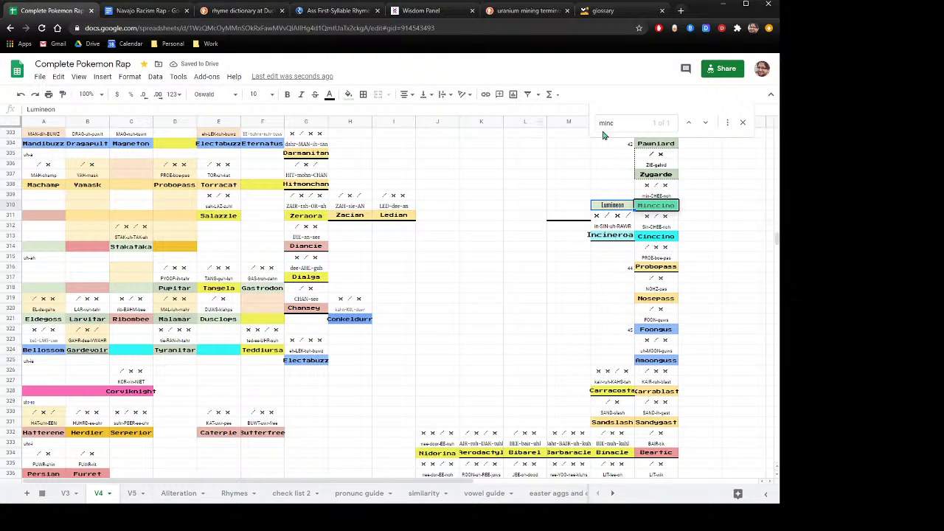
left_click(624, 124)
left_click_drag(625, 124, 592, 126)
type("lumi")
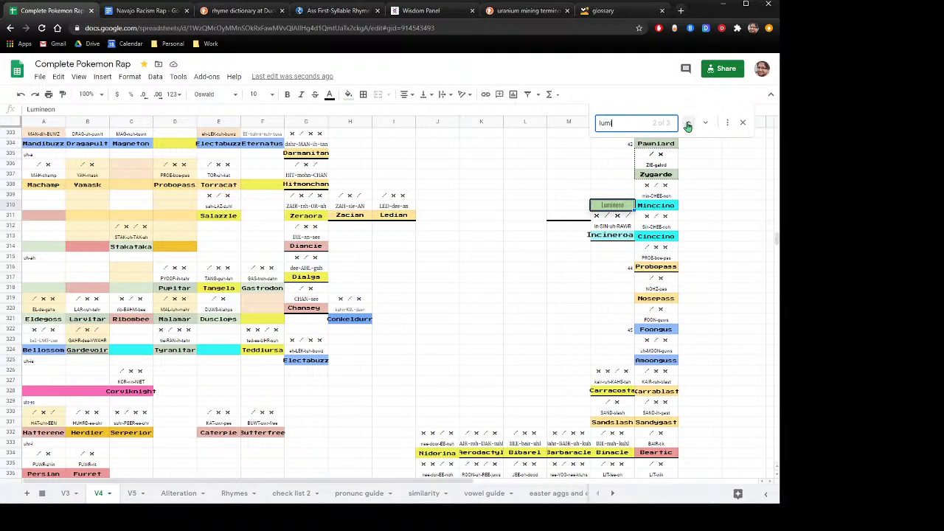
left_click(603, 207)
left_click(688, 123)
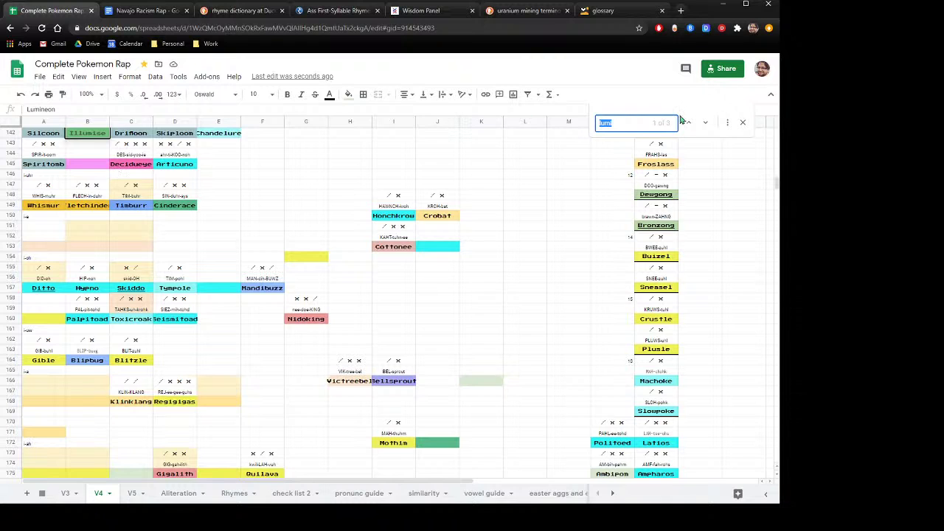
left_click(687, 124)
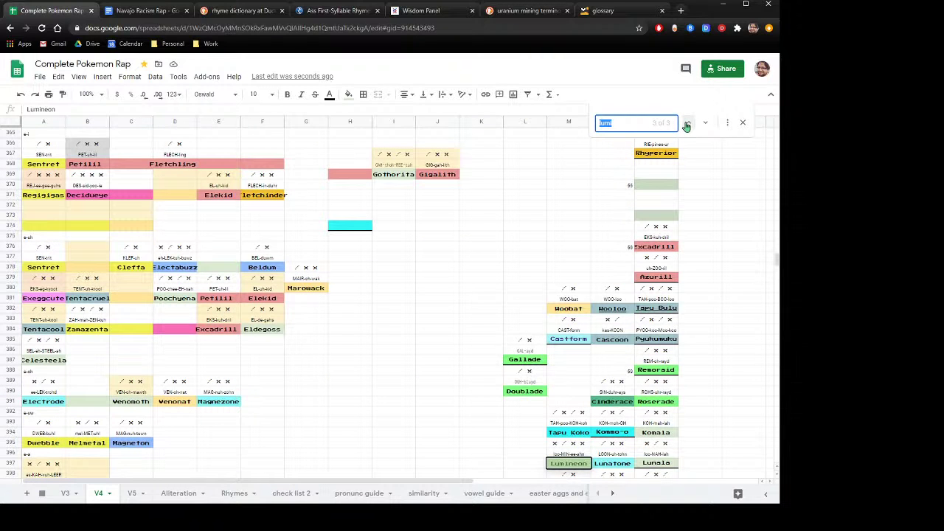
scroll(455, 284, "down", 3)
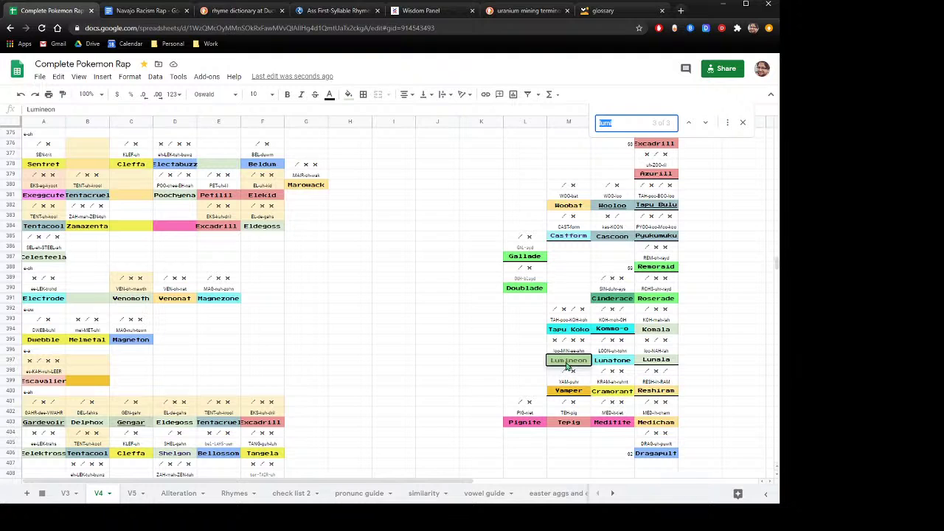
left_click_drag(567, 366, 567, 341)
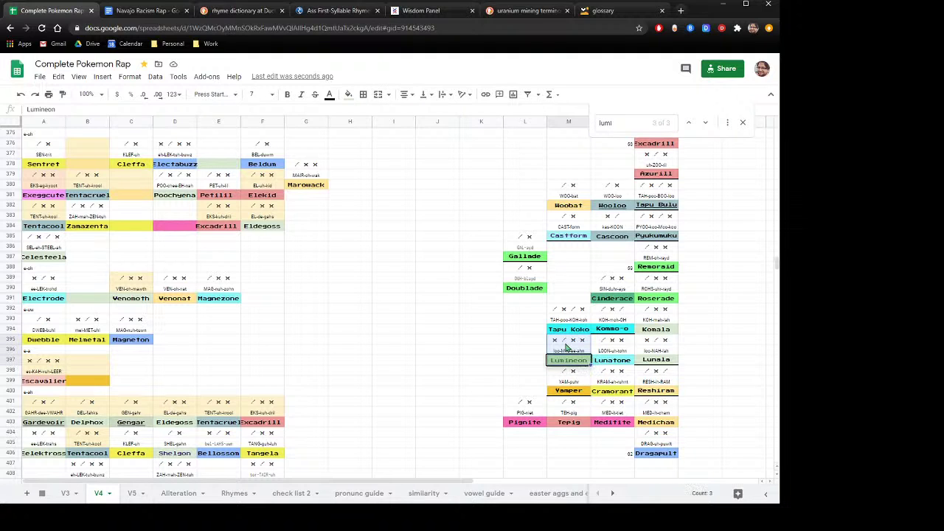
right_click(568, 346)
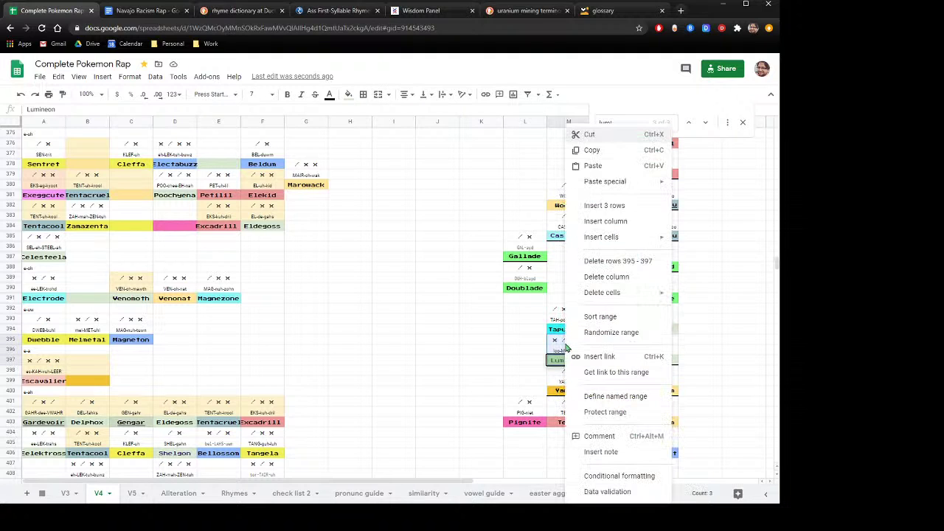
left_click(599, 135)
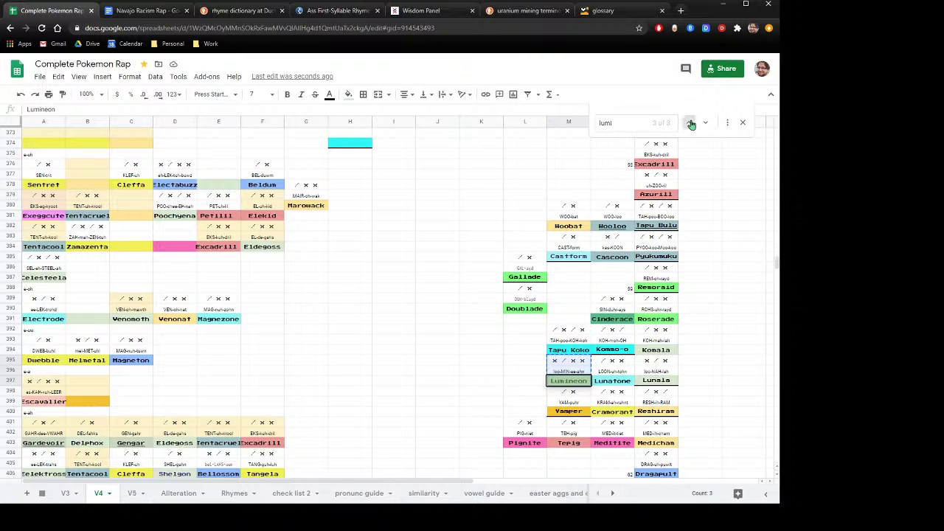
Step: Paste Lumineon's three cells beside Minccino, replacing the plain Lumineon note directly above Incineroar
left_click(688, 122)
scroll(487, 235, "up", 3)
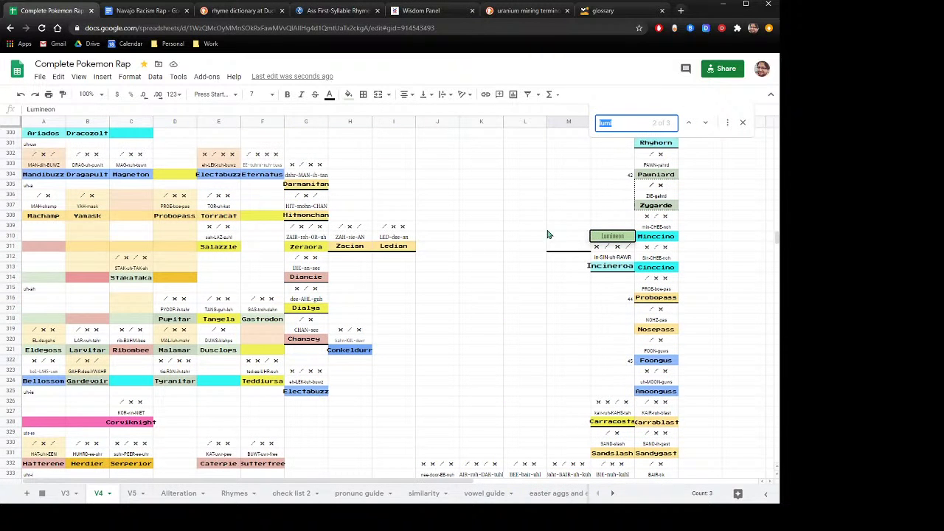
right_click(608, 218)
left_click(640, 181)
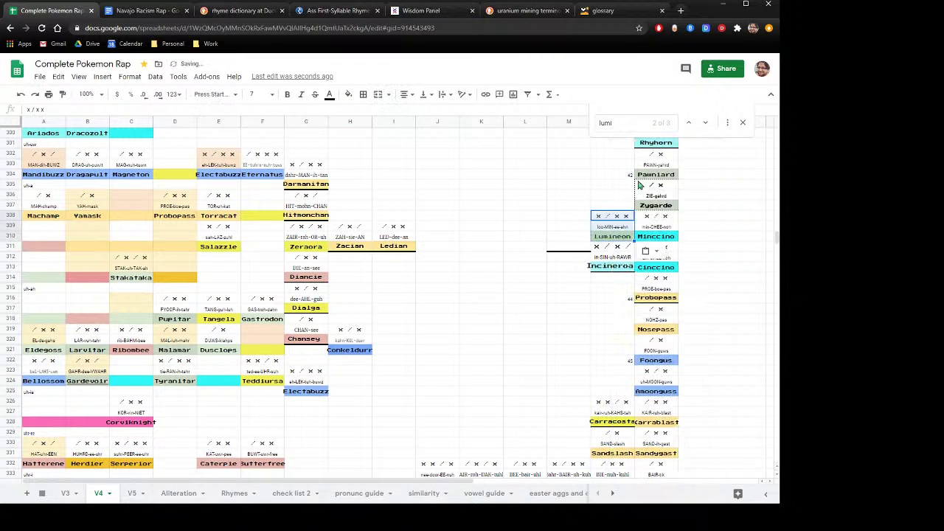
left_click(557, 226)
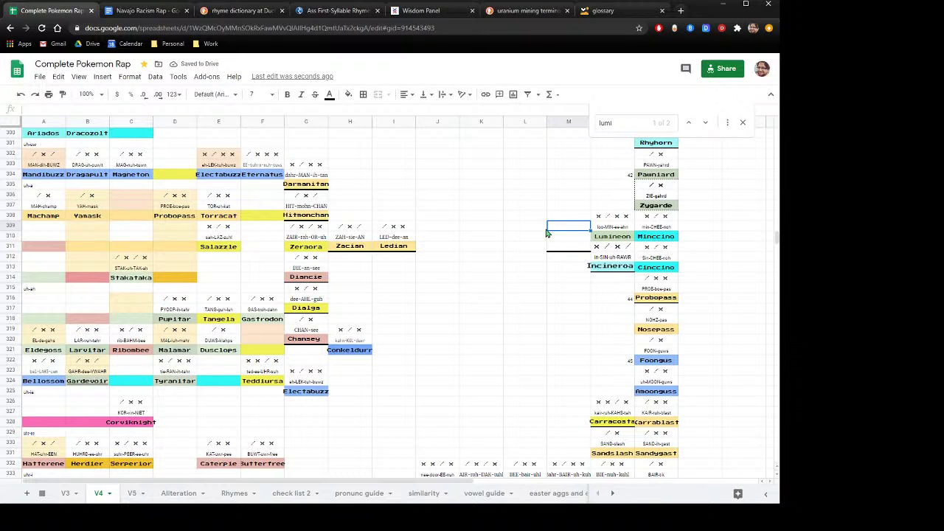
Step: Set the font size of Incineroar's three cells beside Cinccino to 7
left_click(614, 246)
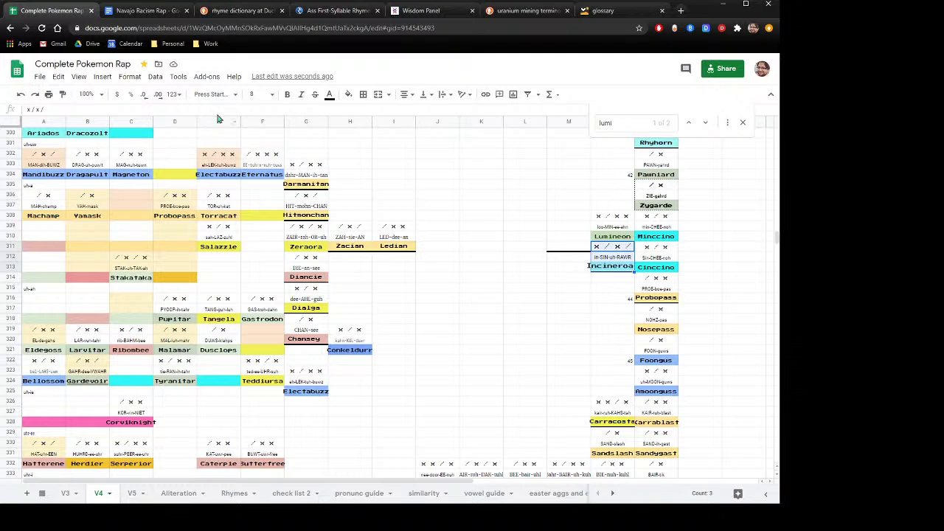
left_click(271, 95)
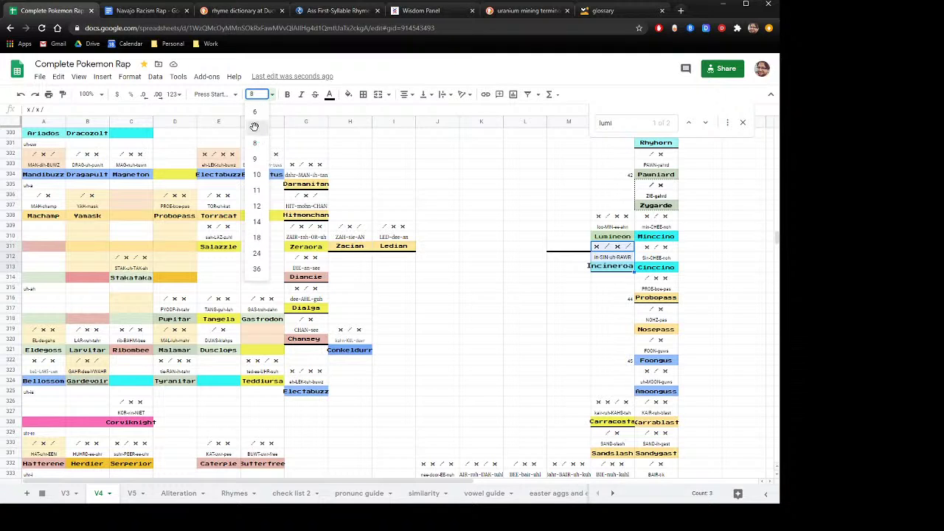
left_click(256, 127)
left_click(548, 266)
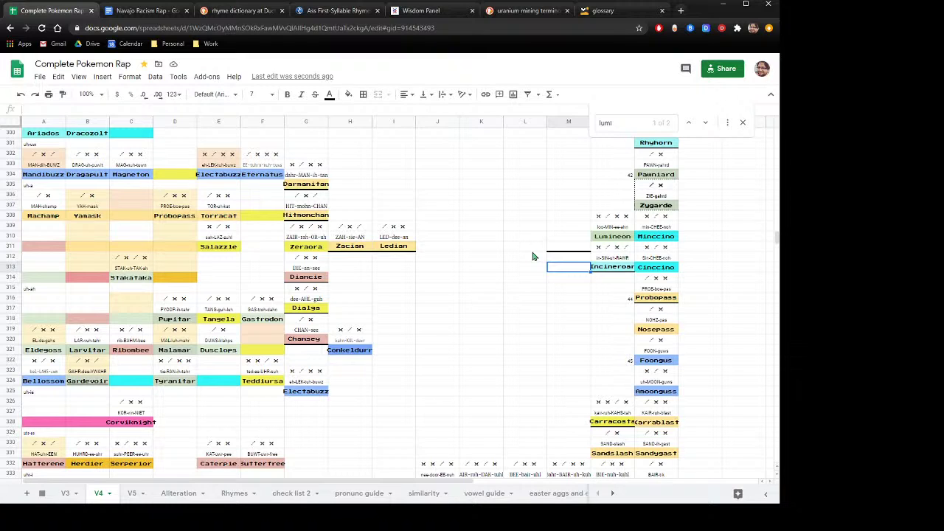
Step: Copy the name Zygarde from row 307 of the V4 sheet and search the sheet for its other occurrences
scroll(535, 257, "up", 1)
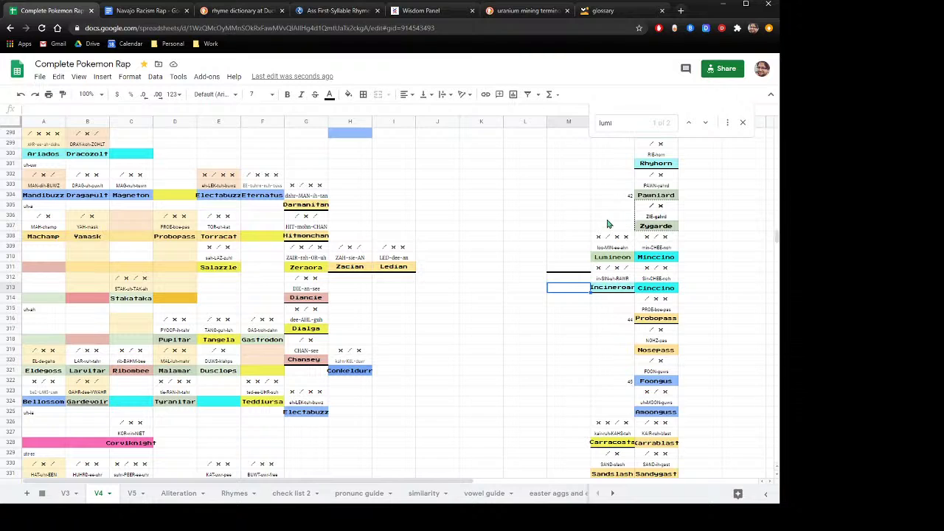
scroll(607, 225, "up", 1)
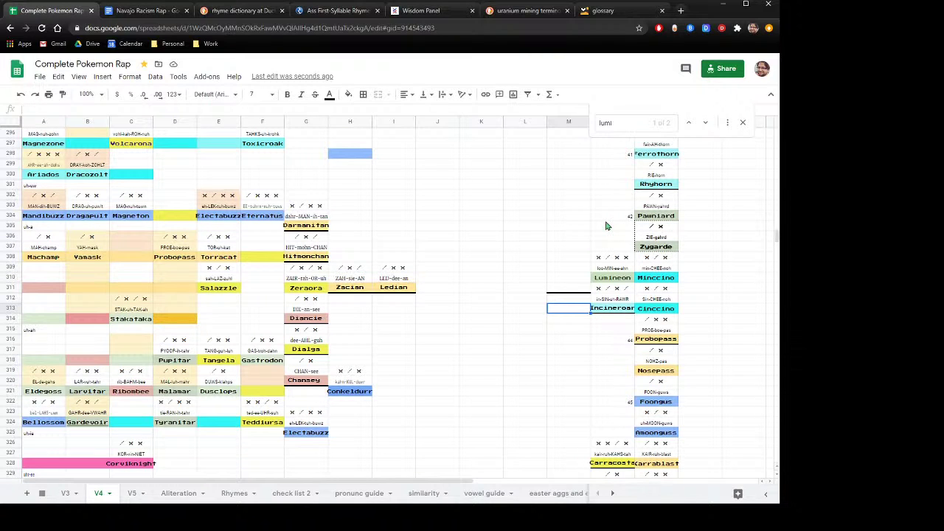
left_click(652, 249)
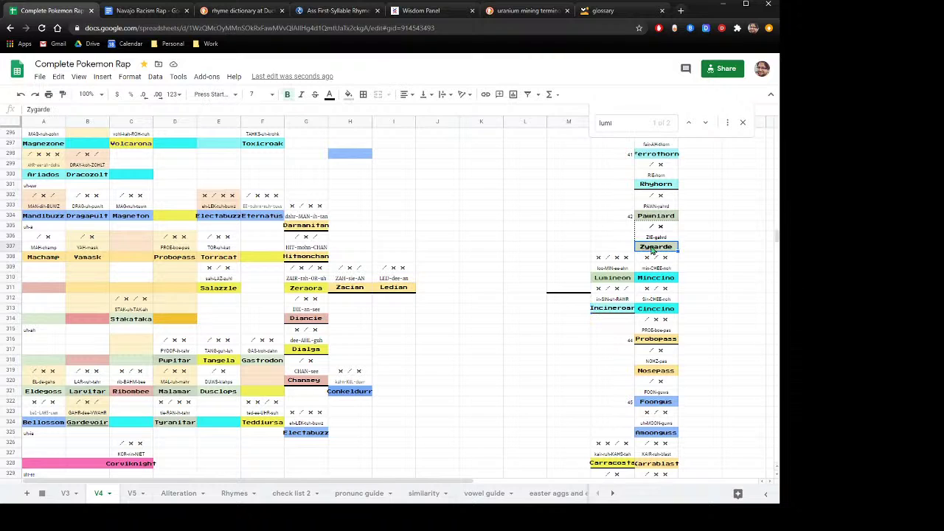
right_click(652, 249)
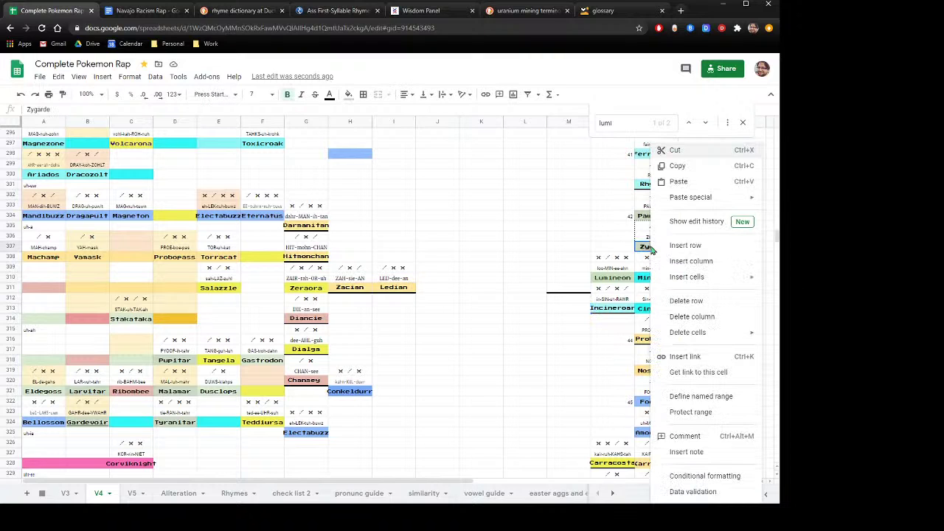
left_click(685, 164)
double_click(616, 122)
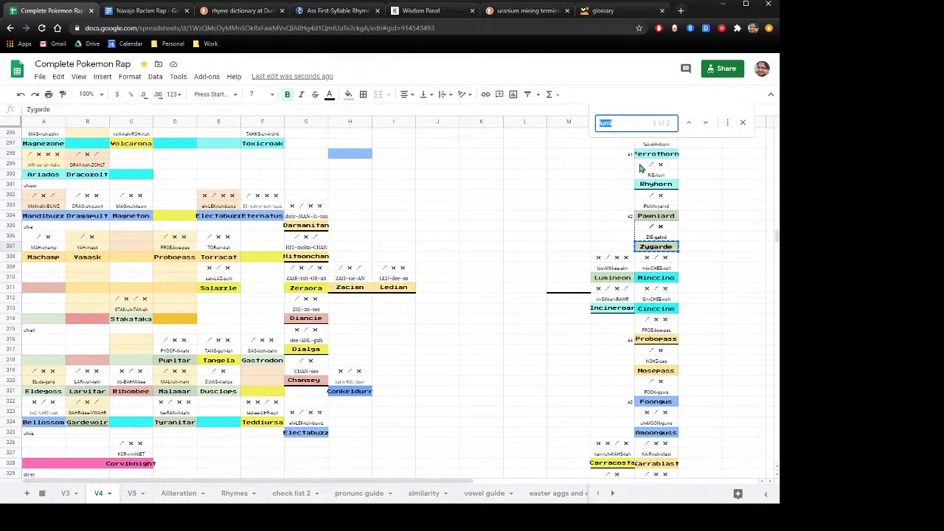
key("ctrl+v")
left_click(690, 124)
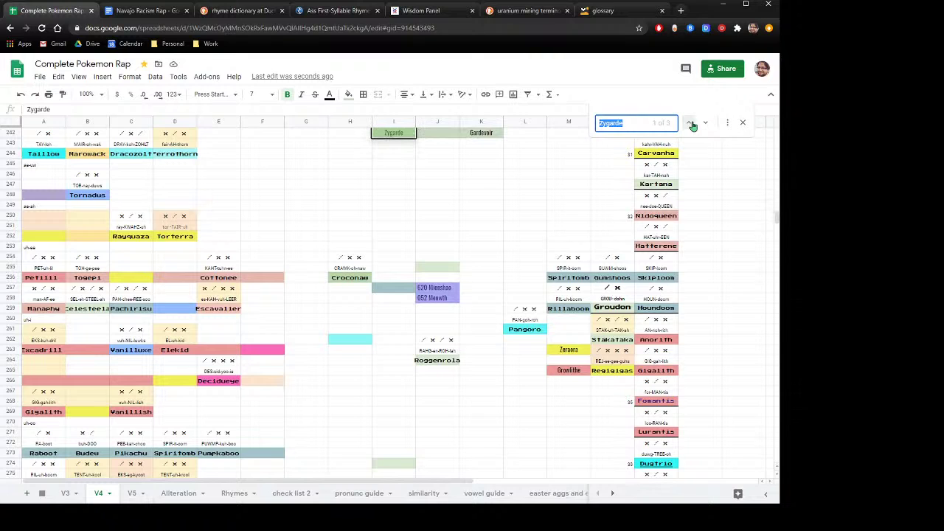
left_click(691, 123)
left_click(691, 123)
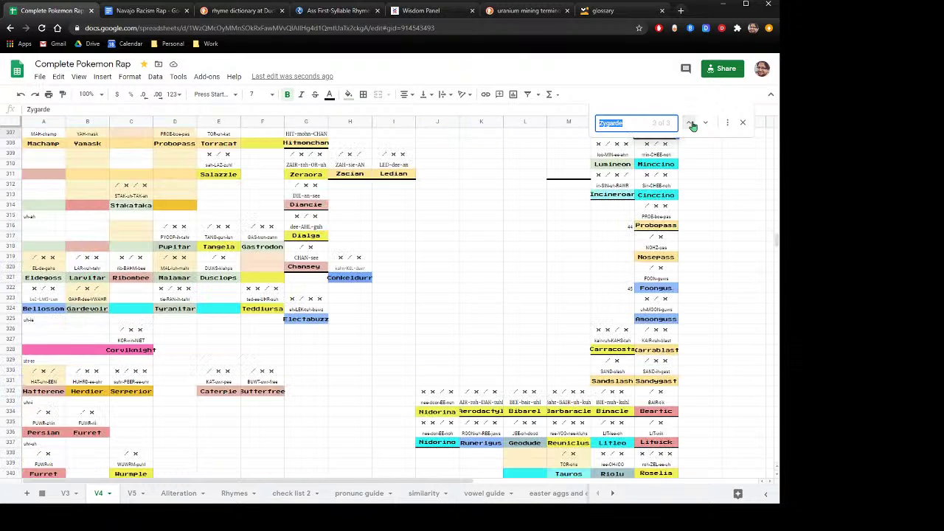
left_click(691, 123)
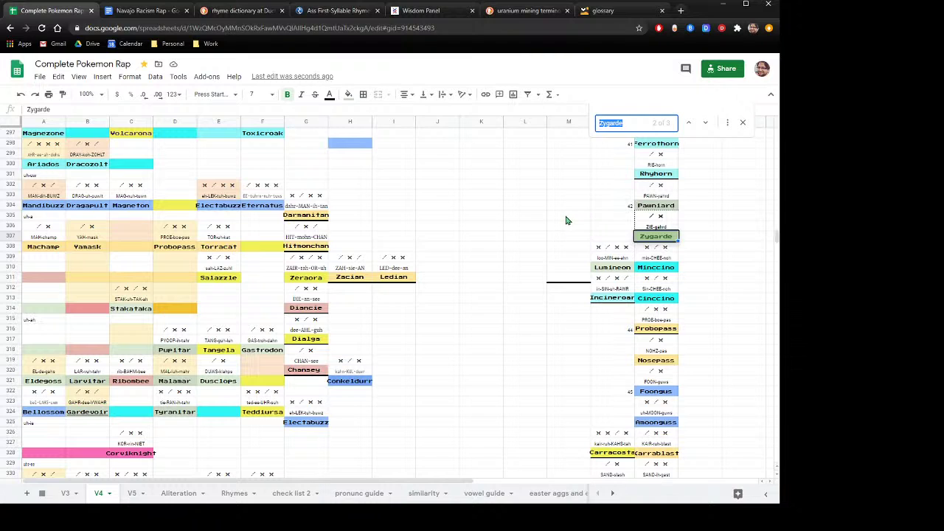
scroll(565, 221, "up", 1)
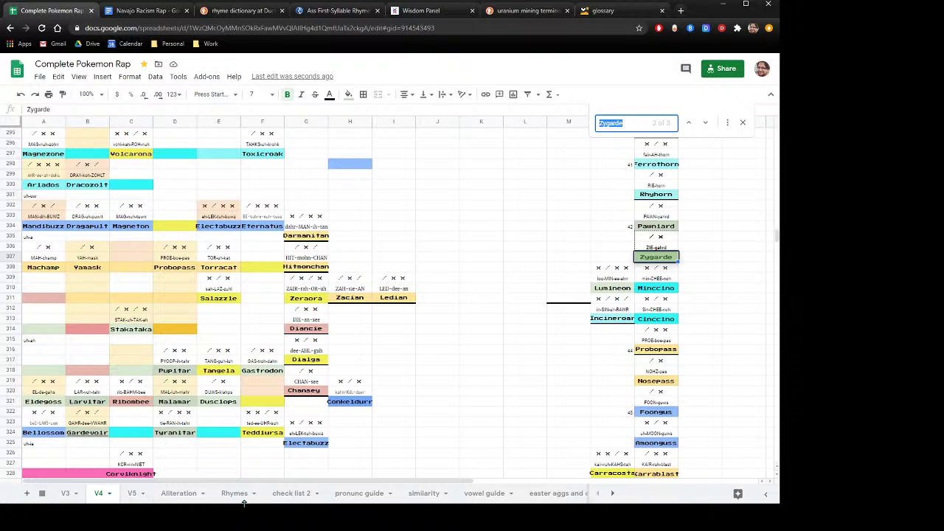
Step: Search the Aliteration sheet for "gar" and copy the name Gengar from the G column
left_click(181, 494)
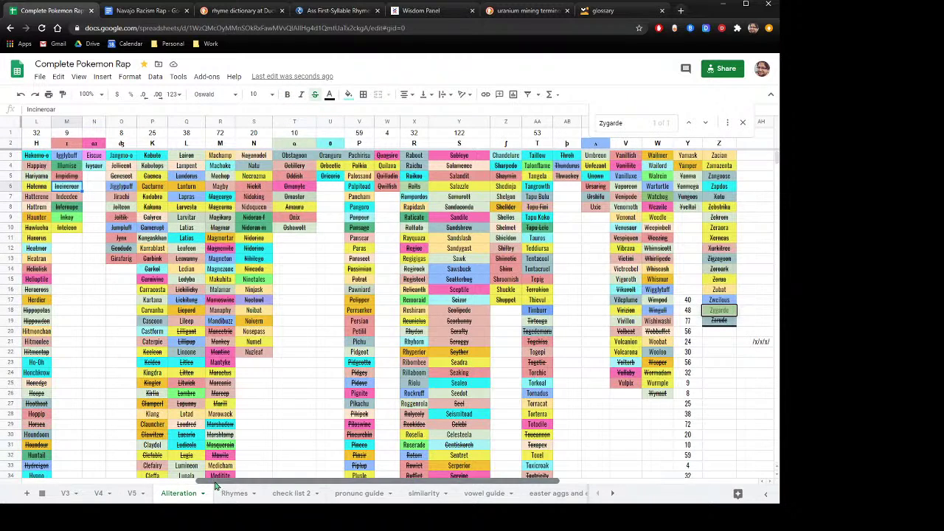
left_click_drag(216, 481, 332, 481)
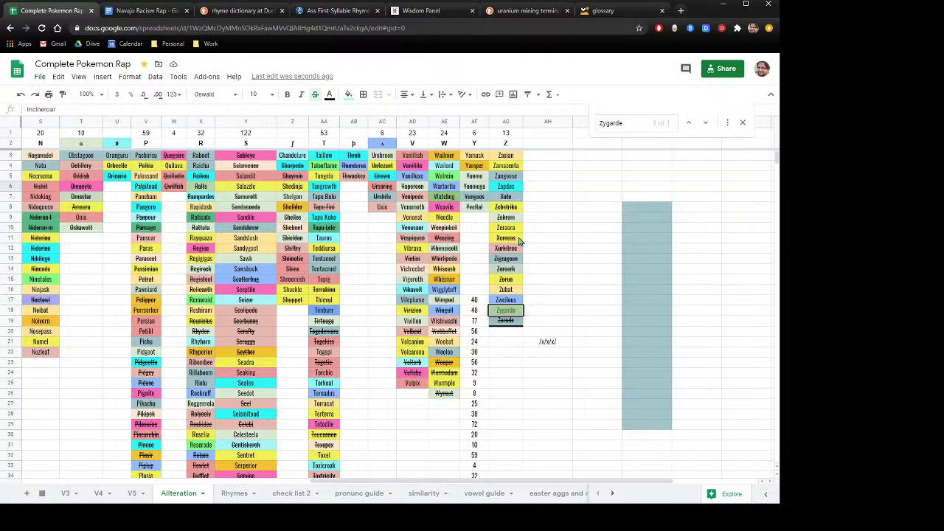
double_click(599, 122)
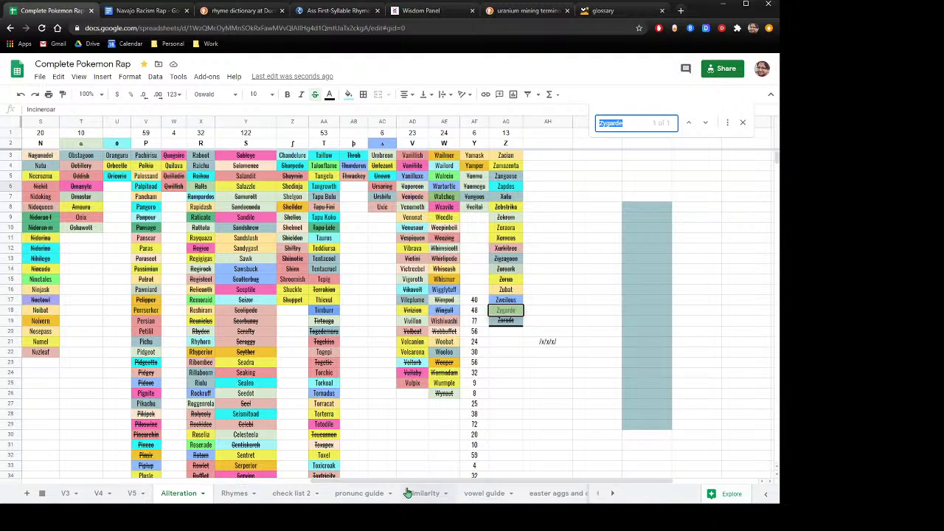
type("gar")
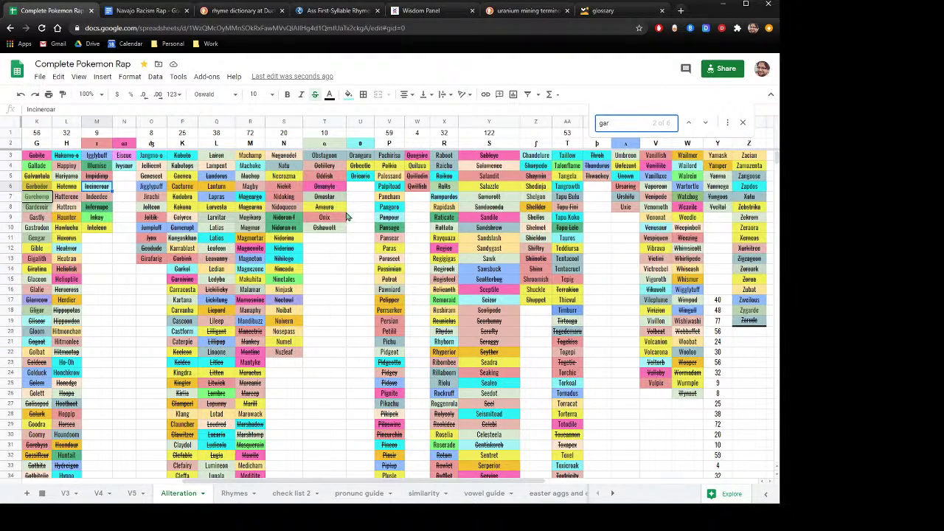
left_click(31, 209)
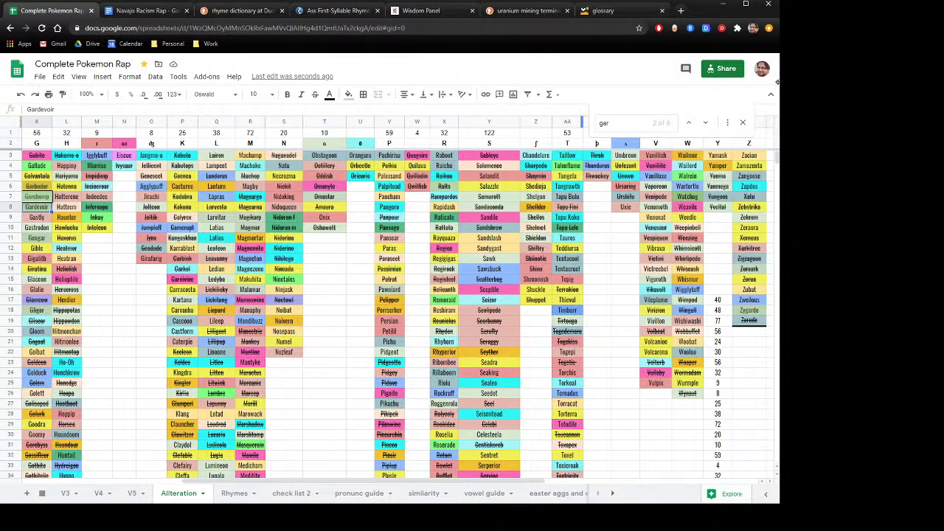
left_click(705, 124)
left_click(706, 124)
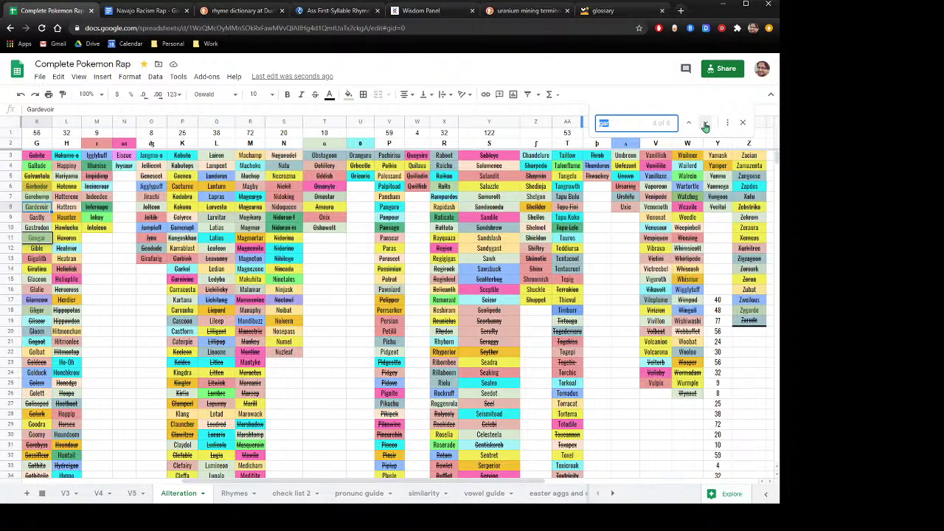
right_click(40, 240)
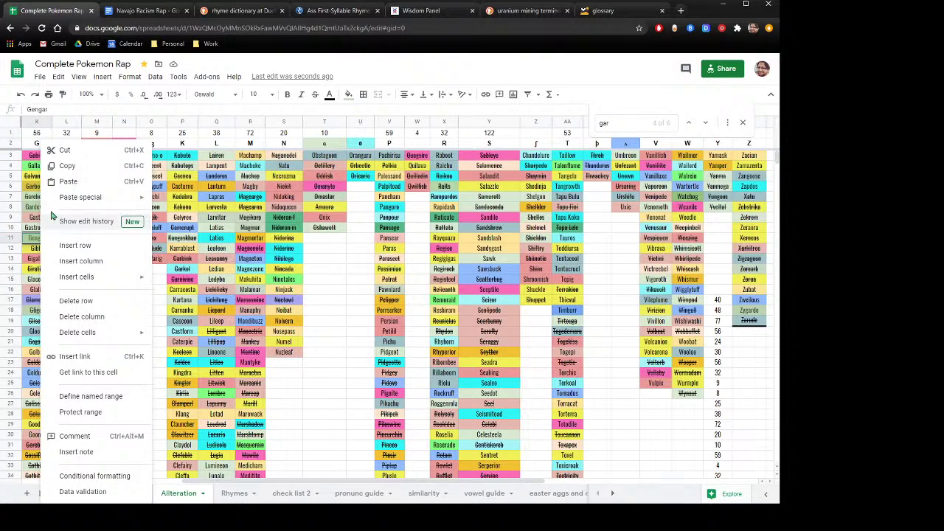
left_click(76, 168)
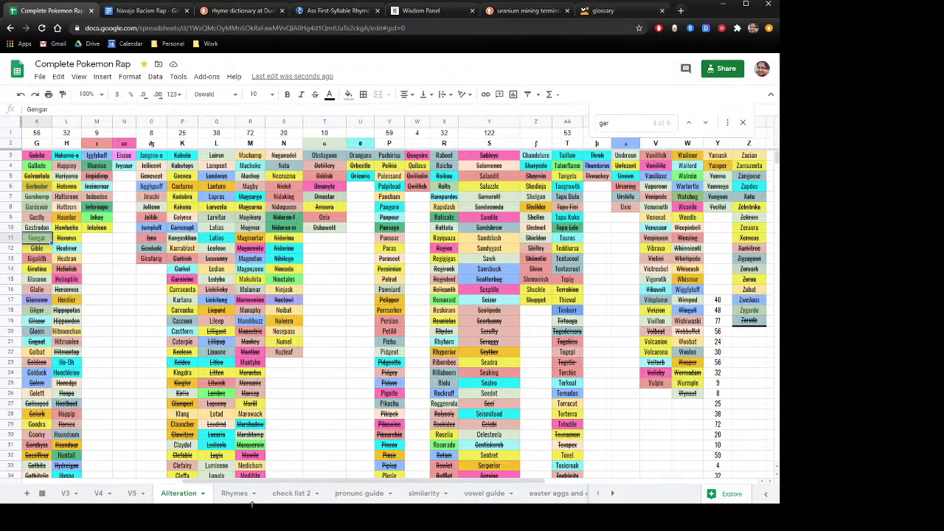
Step: Paste Gengar into the V4 sheet's row 307, in the empty cell directly before Zygarde
left_click(98, 493)
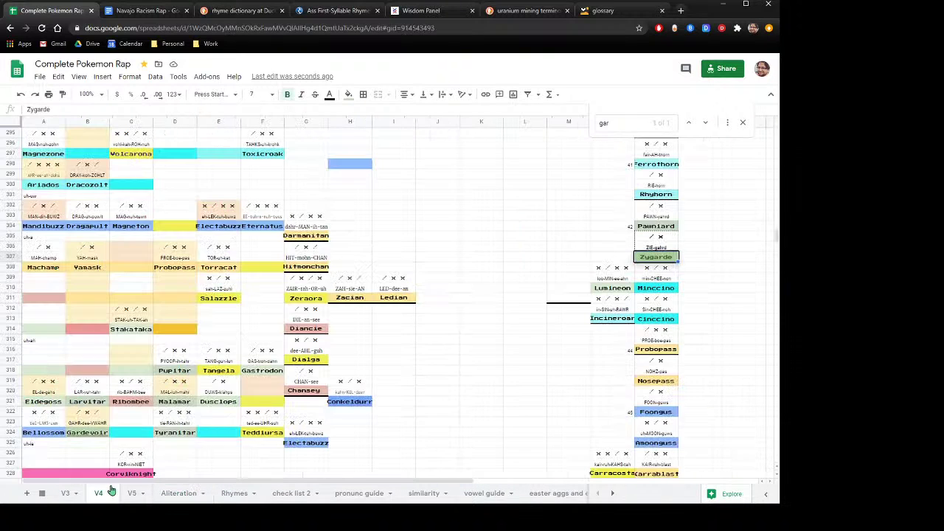
left_click(598, 257)
right_click(597, 257)
left_click(632, 180)
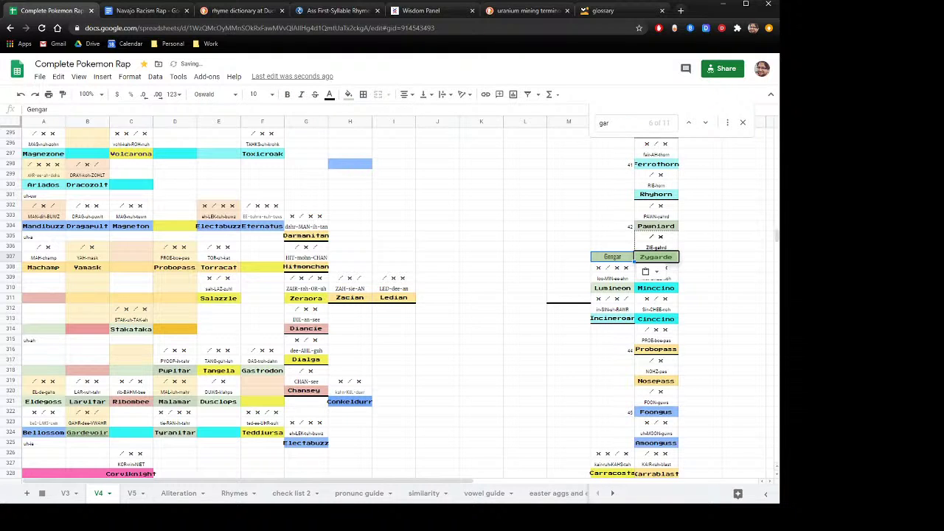
Step: Step through the remaining "gar" matches in the Aliteration sheet for further name candidates
left_click(170, 494)
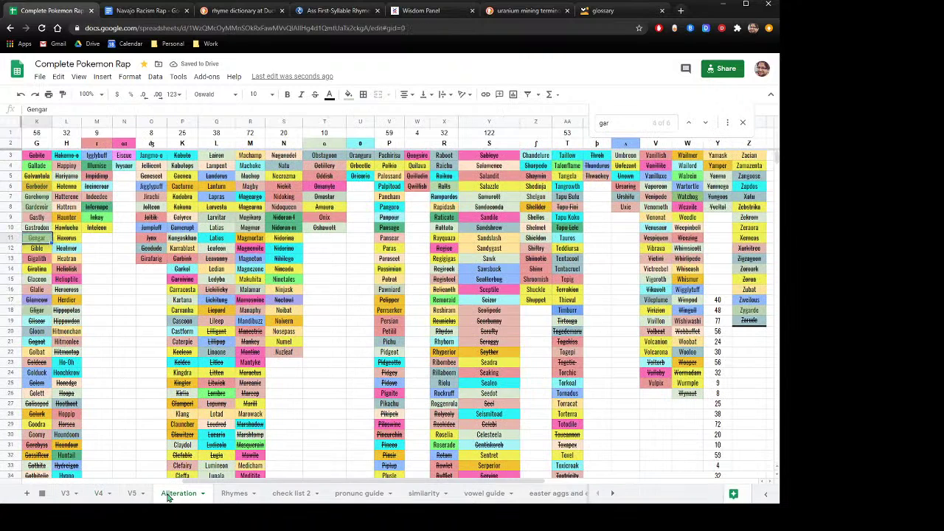
left_click(706, 124)
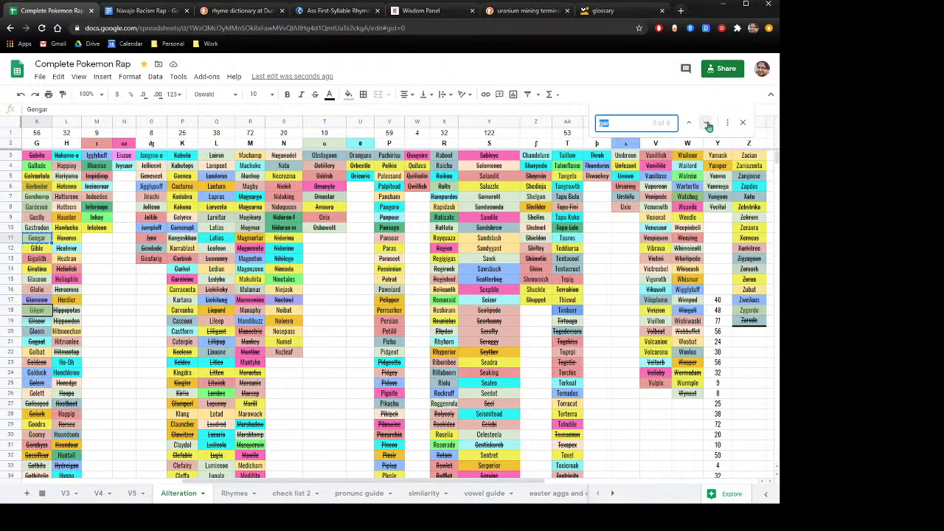
left_click(707, 124)
left_click(707, 123)
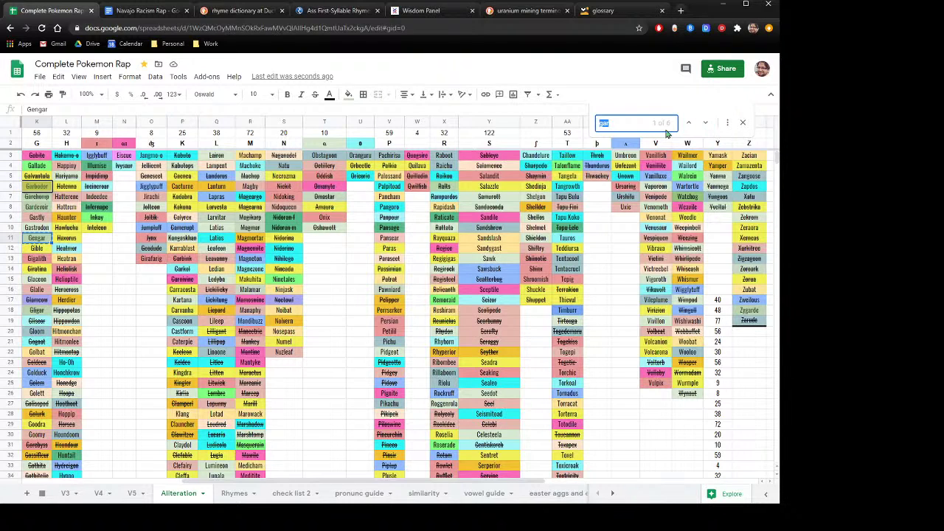
Step: Look through the Aliteration sheet's name columns and search them for "sai" and "si"
double_click(618, 122)
scroll(508, 185, "down", 5)
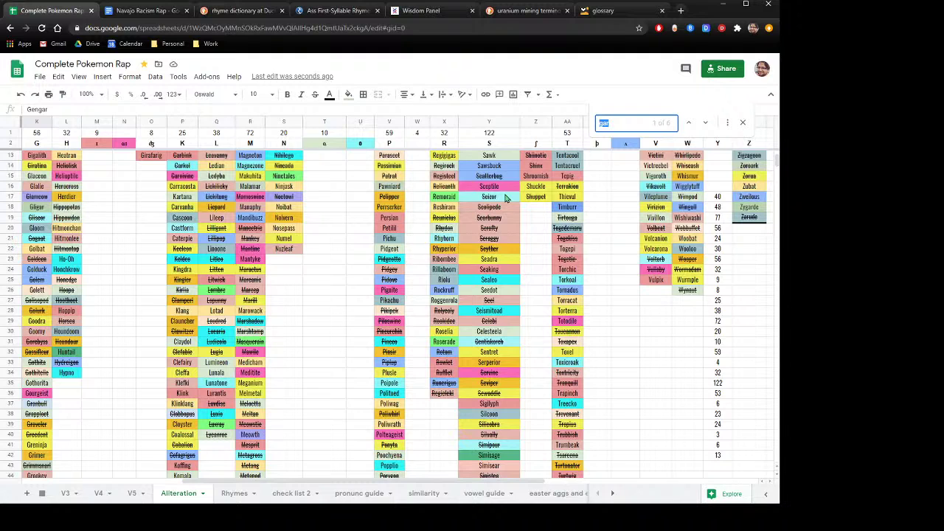
scroll(507, 197, "down", 4)
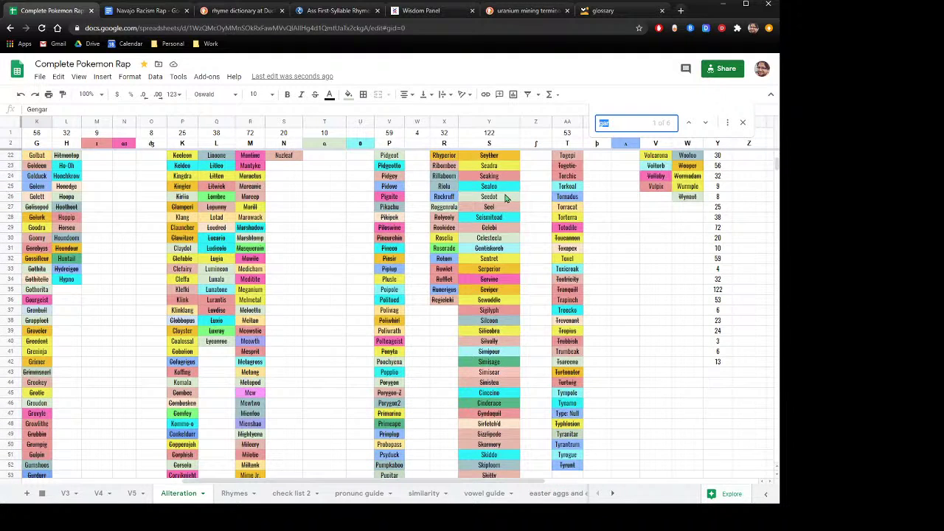
scroll(506, 198, "down", 1)
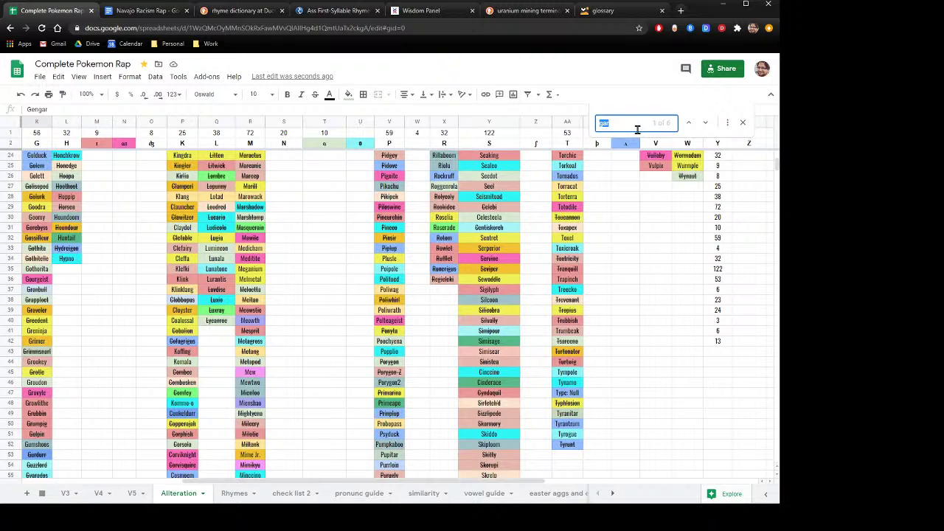
type("sal")
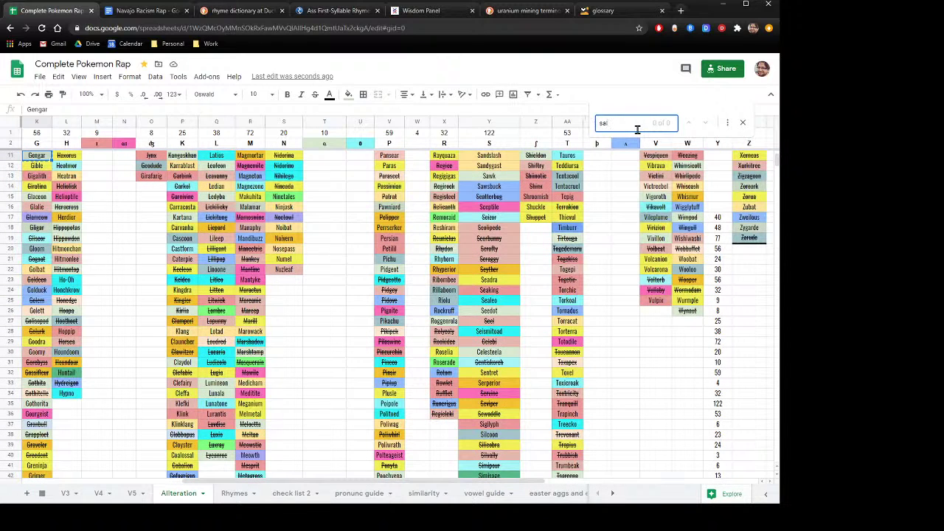
key("BackSpace")
key("BackSpace")
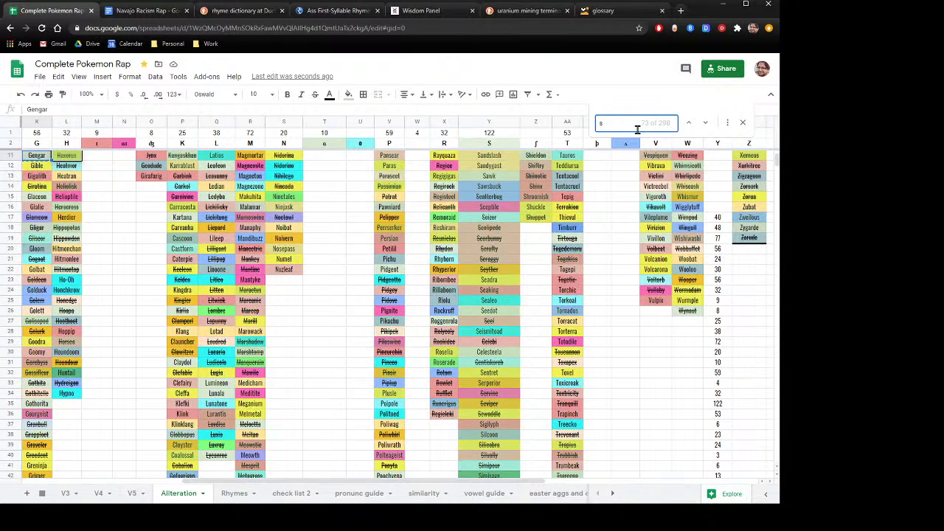
type("le")
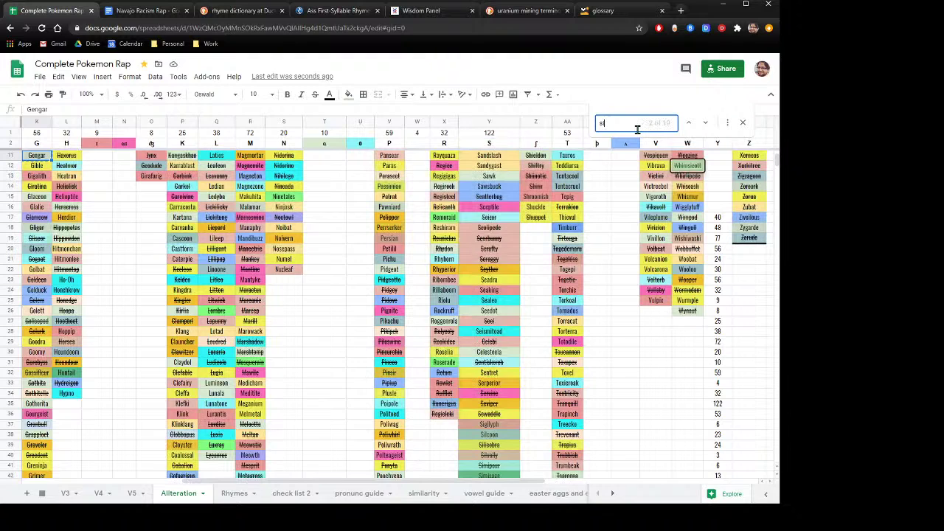
key("BackSpace")
key("BackSpace")
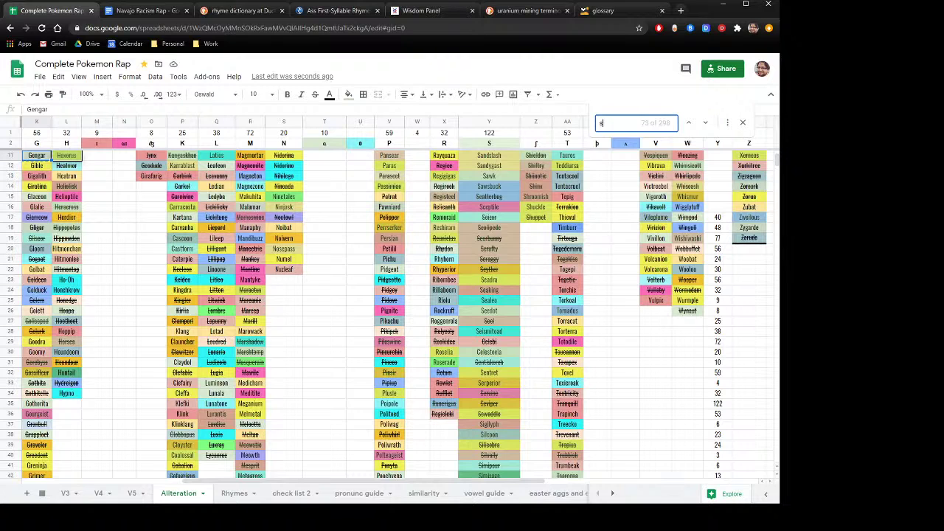
Step: Search the pronunc guide sheet for the sound "sie" and select the Psyduck entry
left_click(359, 498)
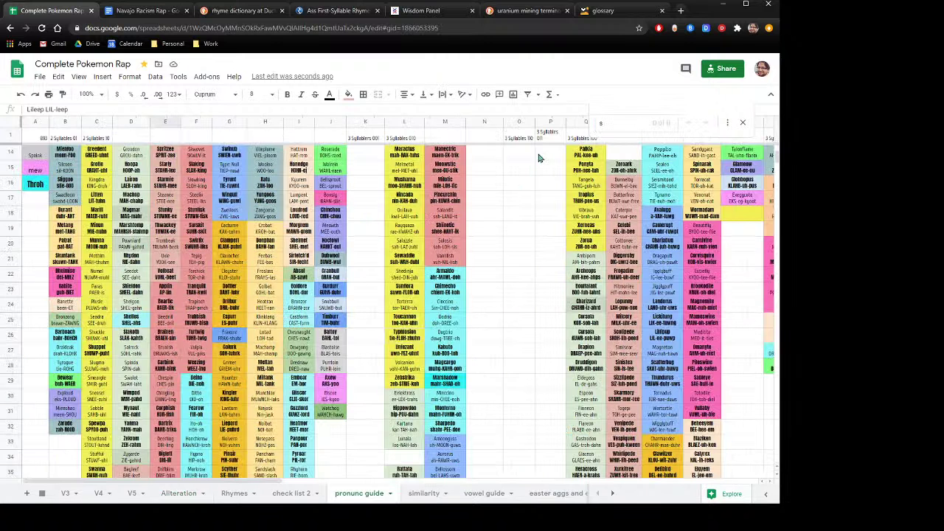
left_click(612, 125)
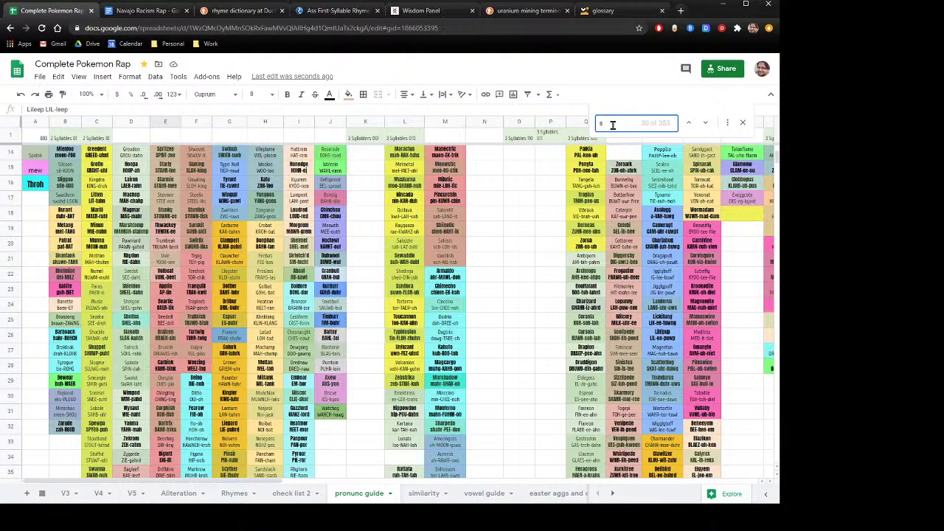
type("sle")
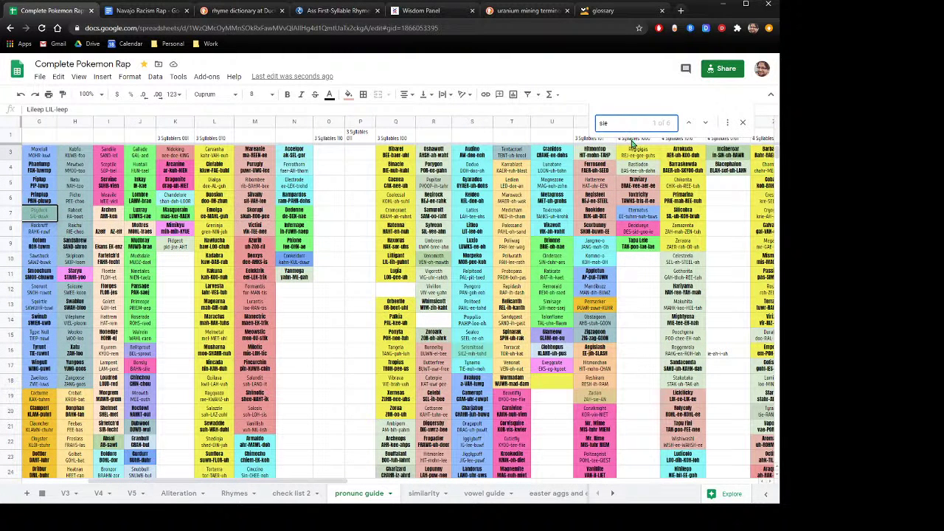
left_click(42, 213)
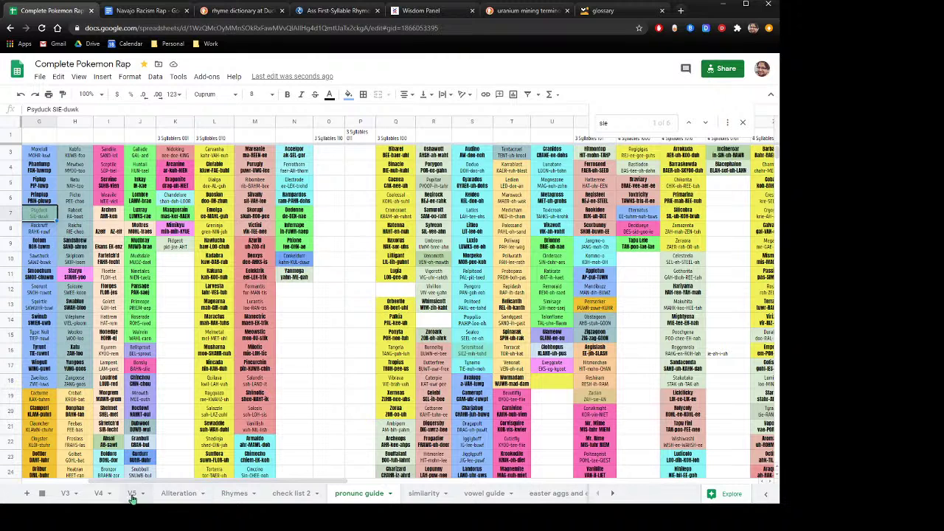
Step: Copy Psyduck from the Aliteration sheet into the V4 sheet's row 307, in the empty cell directly before Gengar
left_click(180, 493)
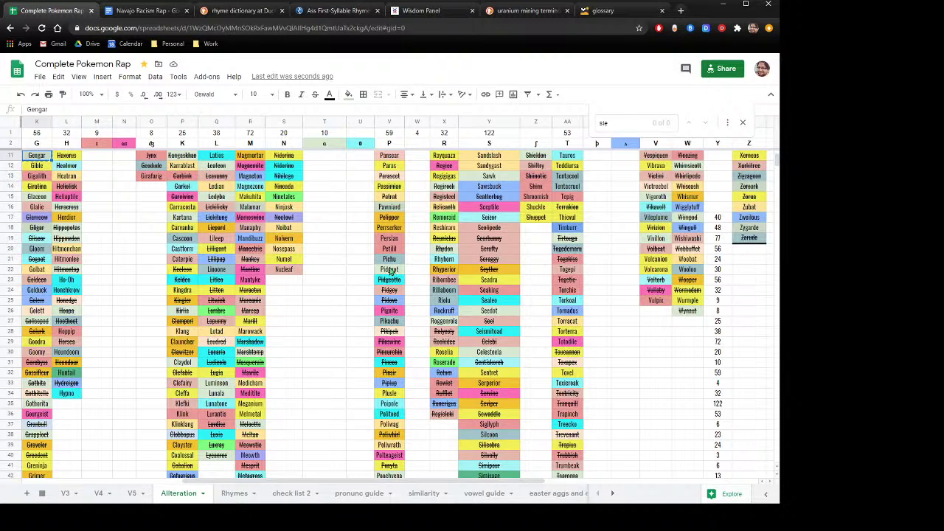
scroll(390, 271, "down", 5)
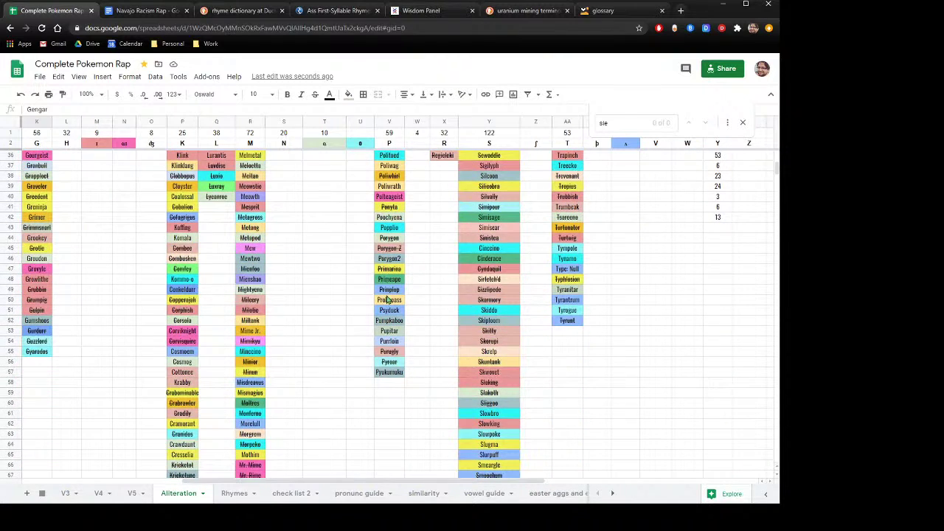
right_click(392, 313)
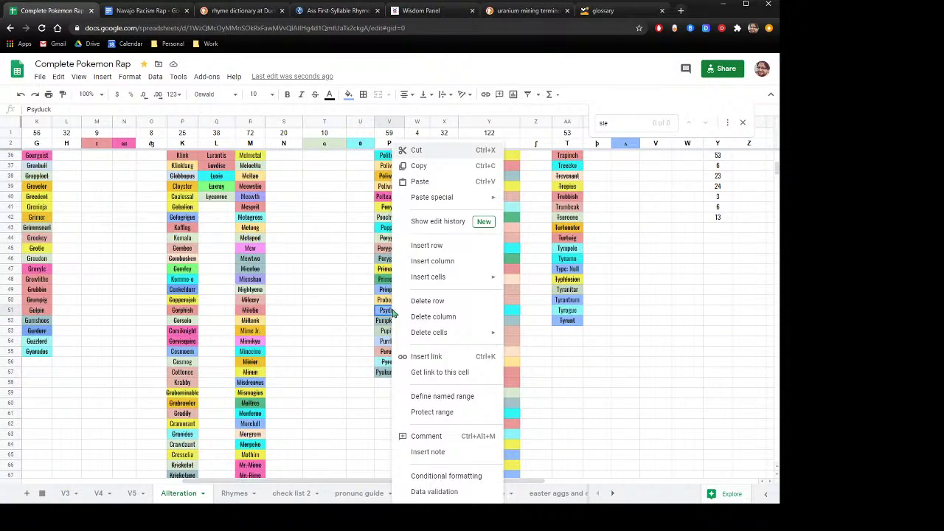
left_click(421, 169)
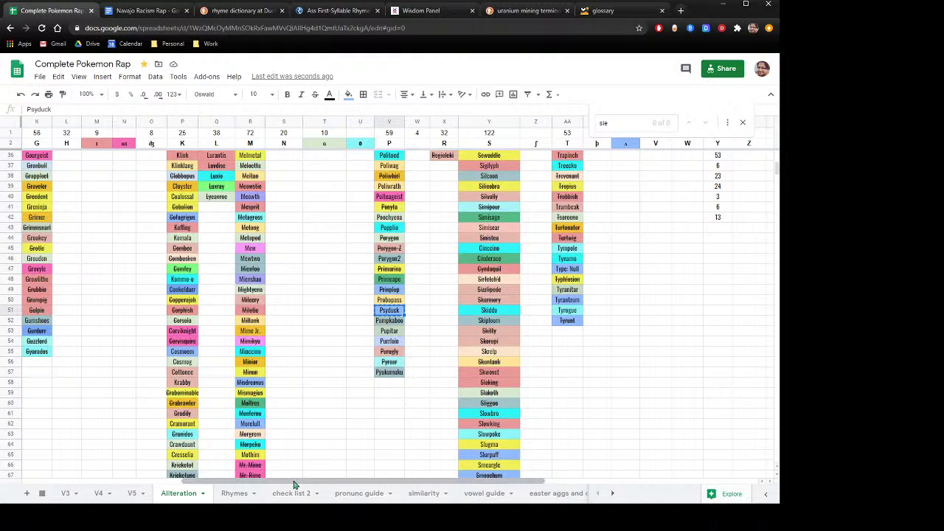
left_click(98, 493)
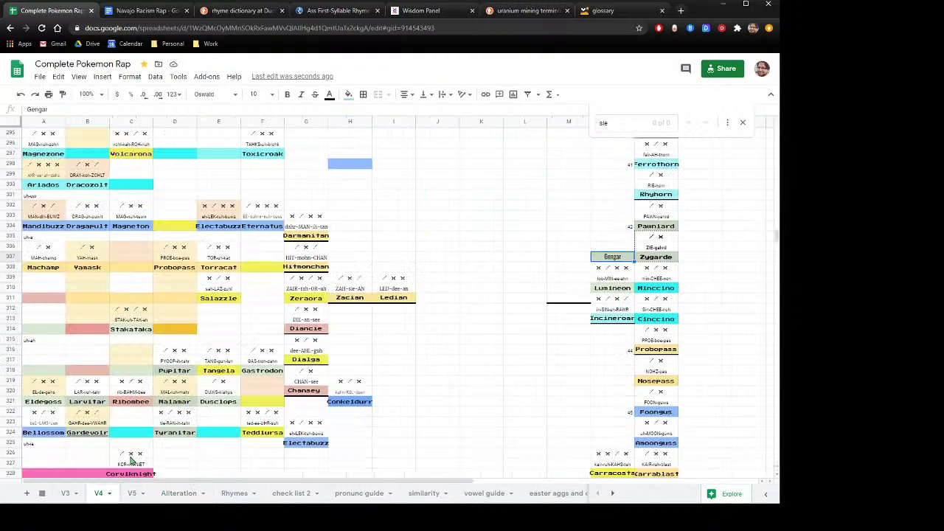
right_click(569, 260)
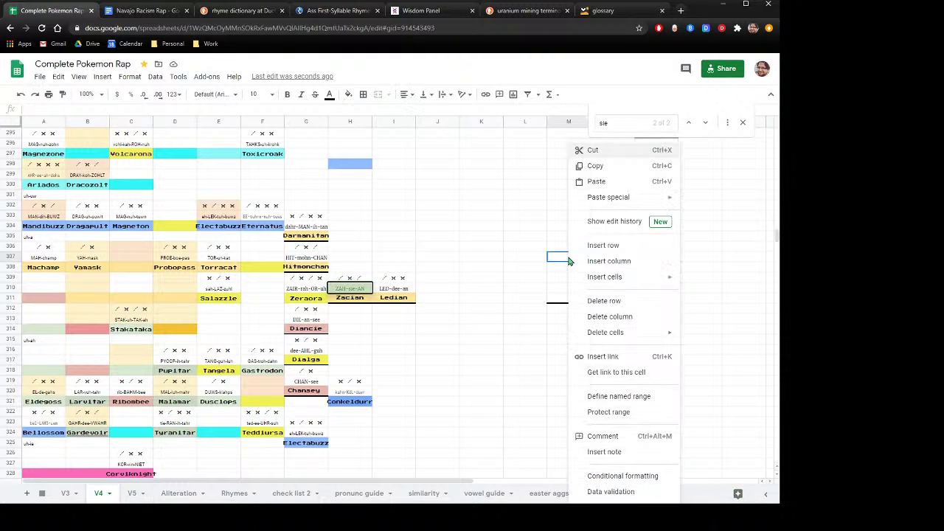
left_click(595, 181)
left_click(476, 284)
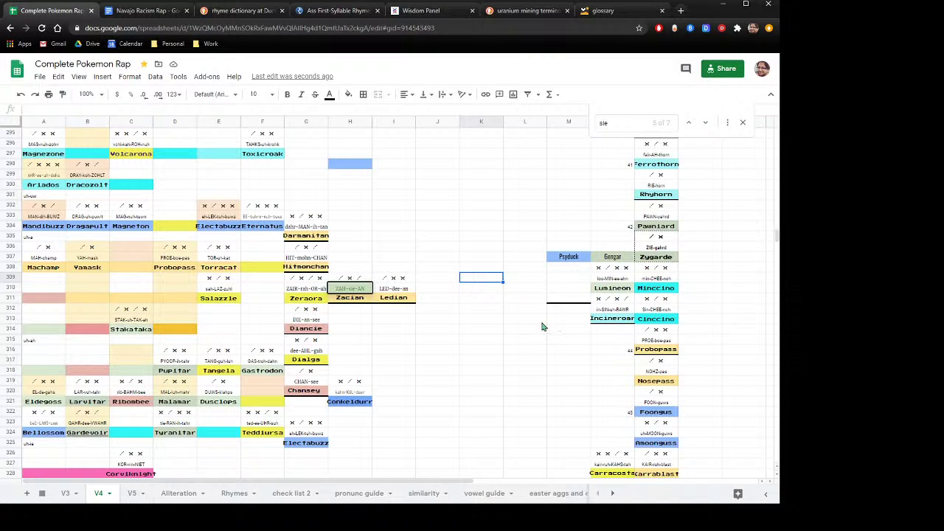
left_click(347, 280)
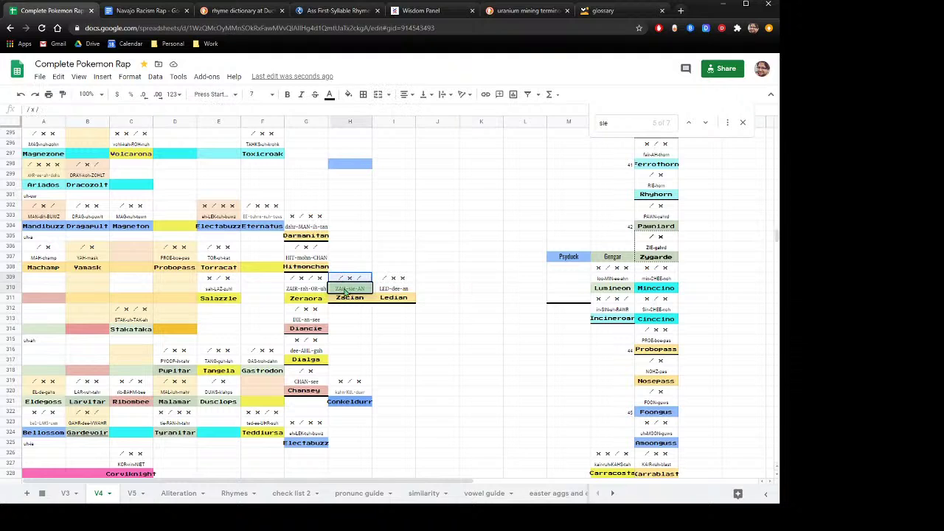
left_click_drag(346, 293, 347, 302)
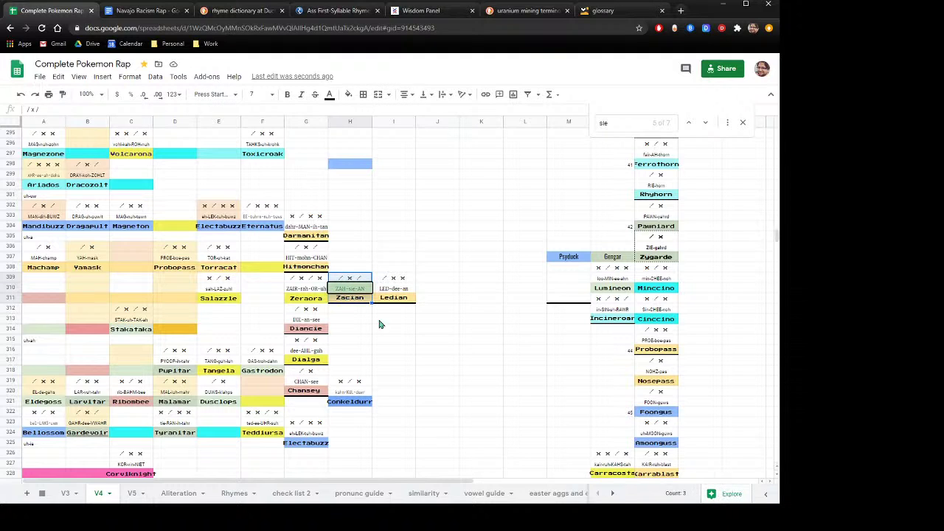
left_click(397, 341)
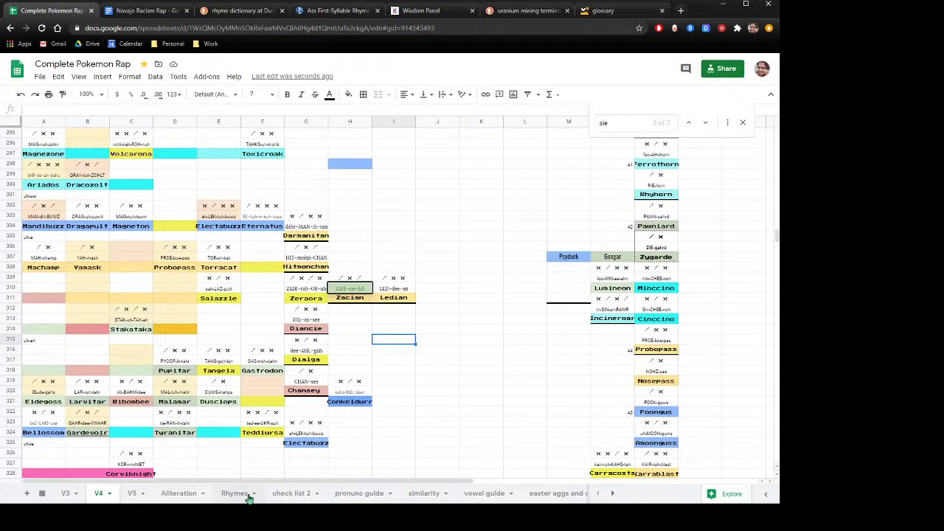
Step: Step through all the "sie" matches in the pronunc guide sheet for further name candidates
left_click(181, 493)
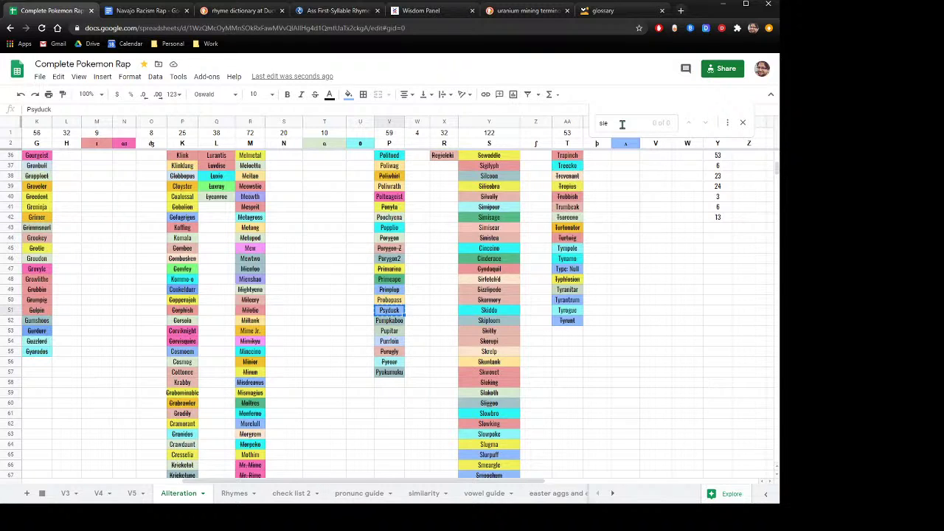
left_click(361, 496)
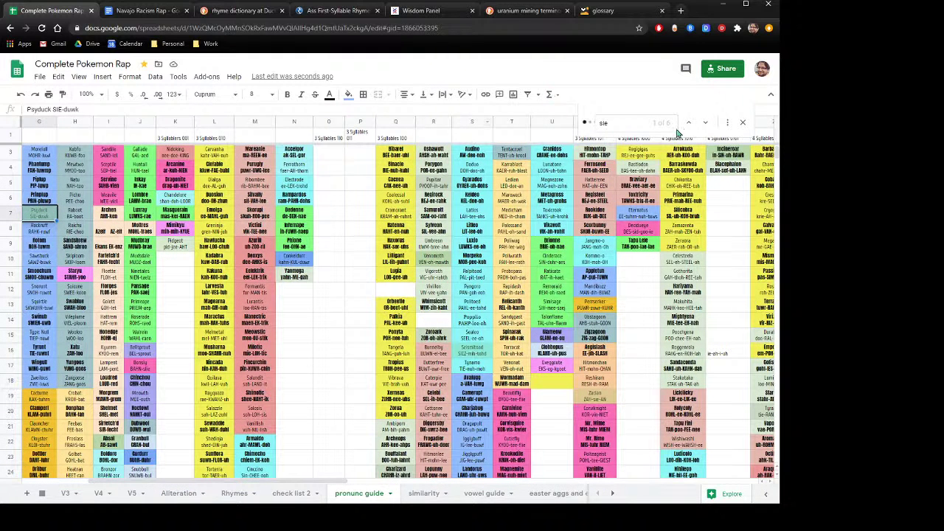
left_click(706, 124)
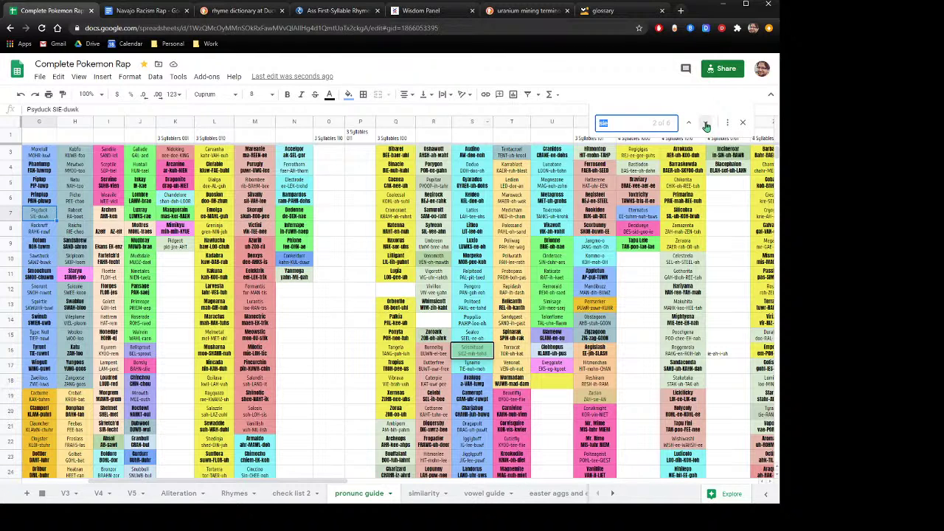
left_click(706, 124)
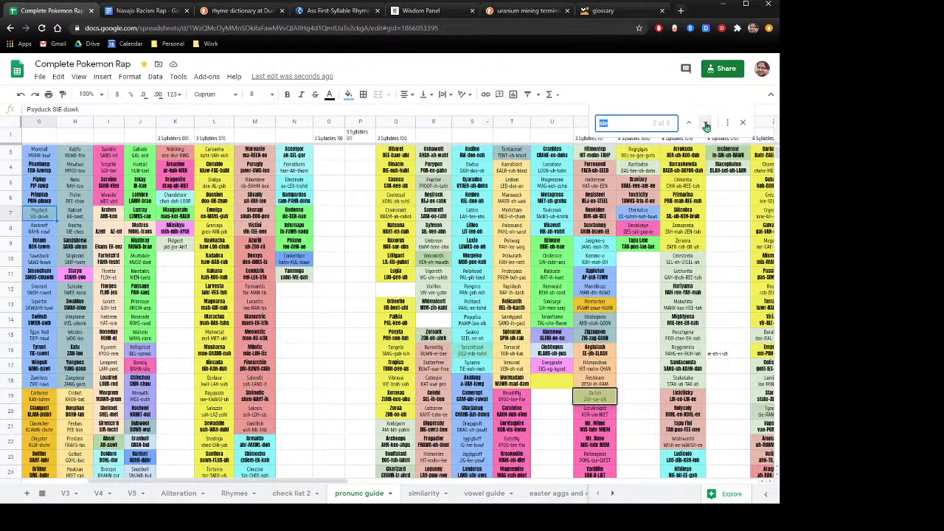
left_click(706, 125)
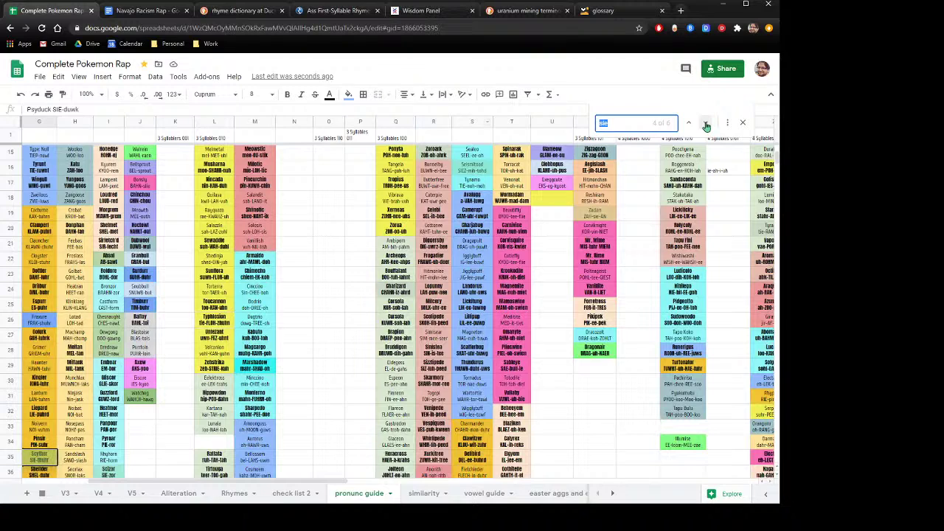
left_click(706, 125)
left_click(706, 124)
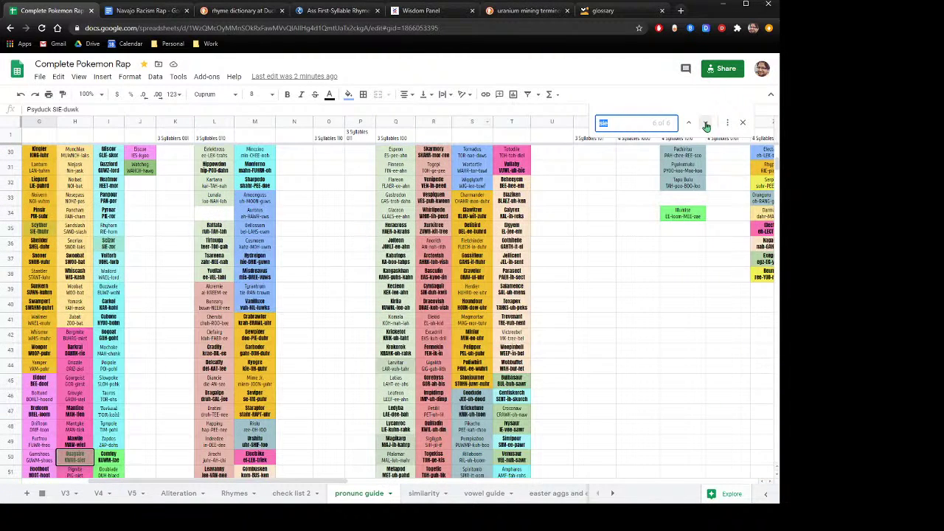
left_click(707, 124)
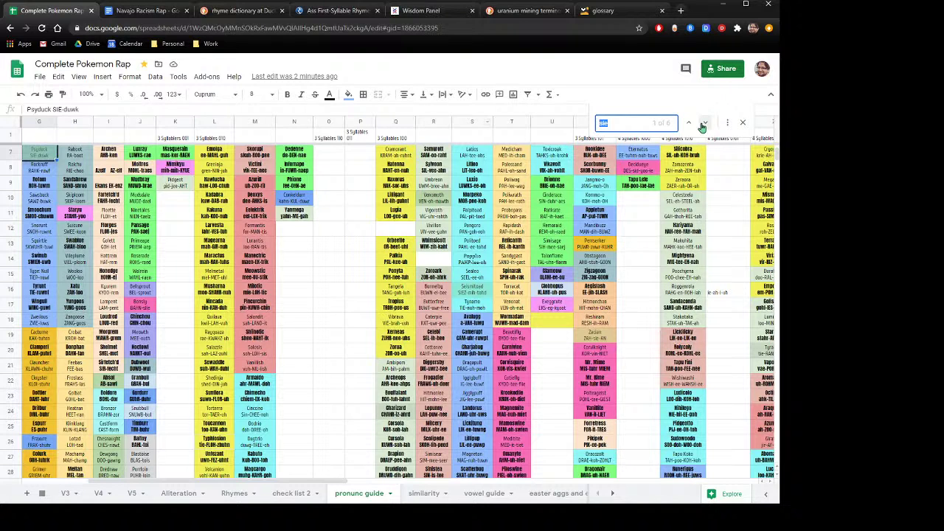
Step: Search the pronunc guide sheet for the sound "zie" and select the Drizzile entry
left_click(603, 123)
key("Delete")
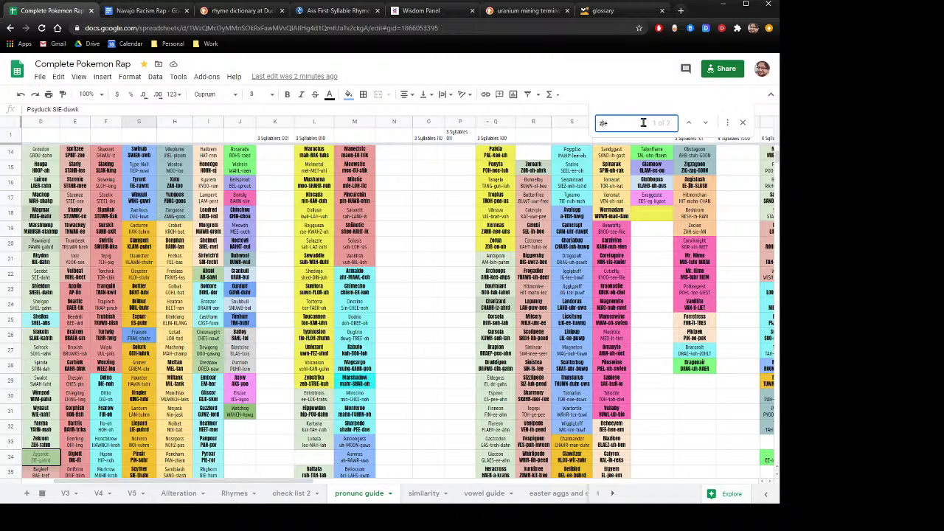
left_click(706, 124)
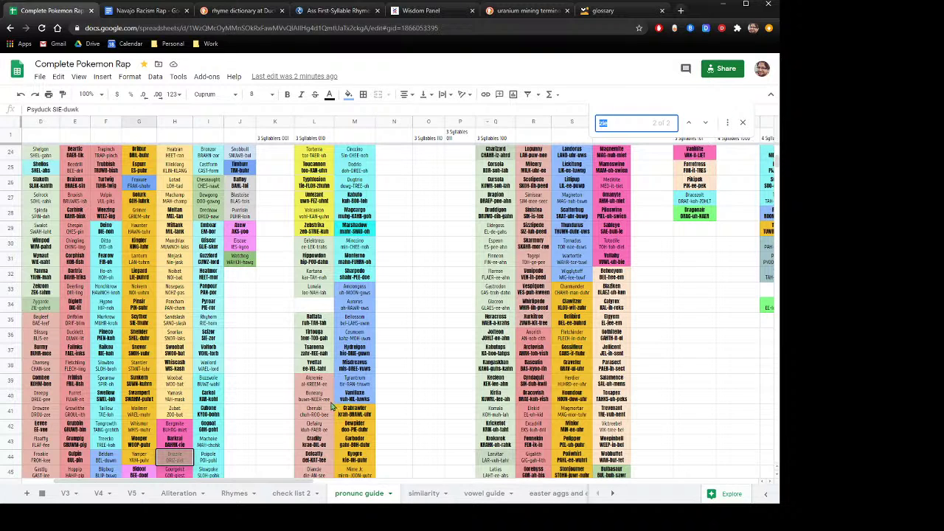
left_click(172, 461)
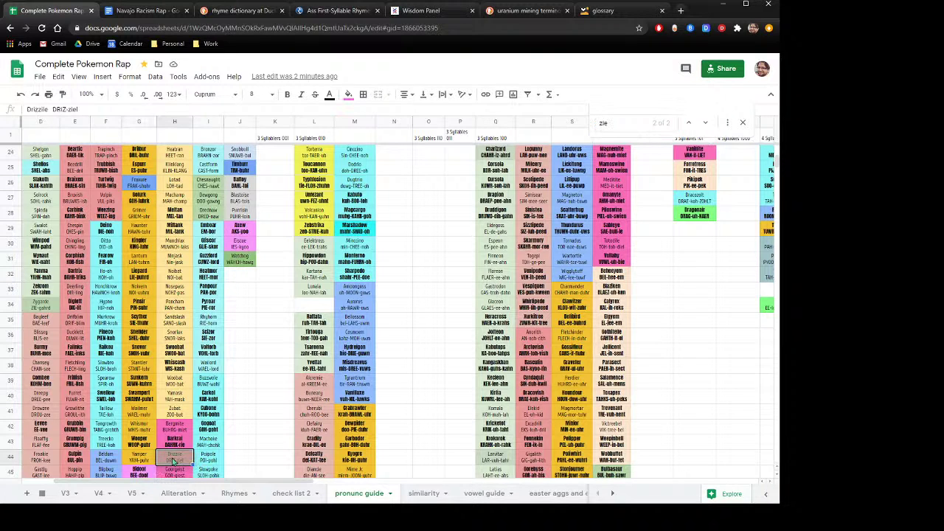
Step: Search the V4 sheet for "zile" to locate Drizzile's placement
left_click(100, 494)
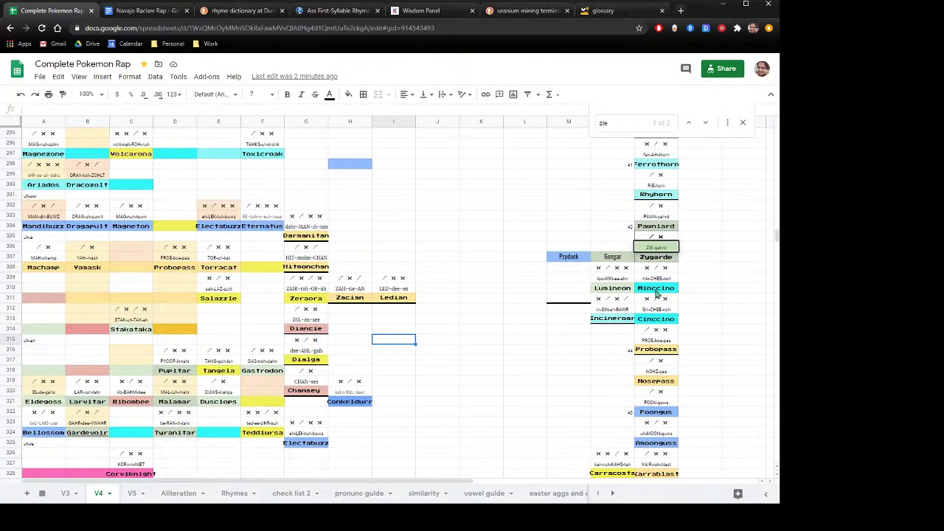
left_click(614, 123)
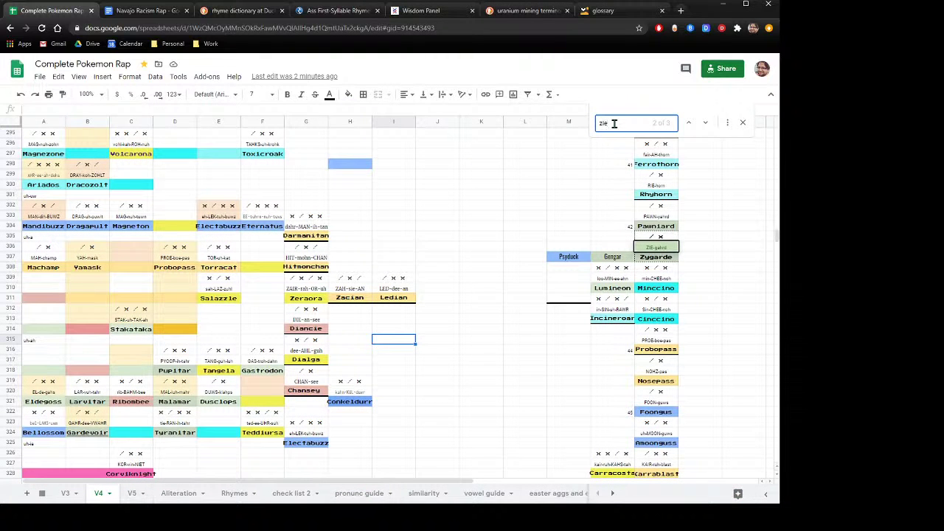
type("le")
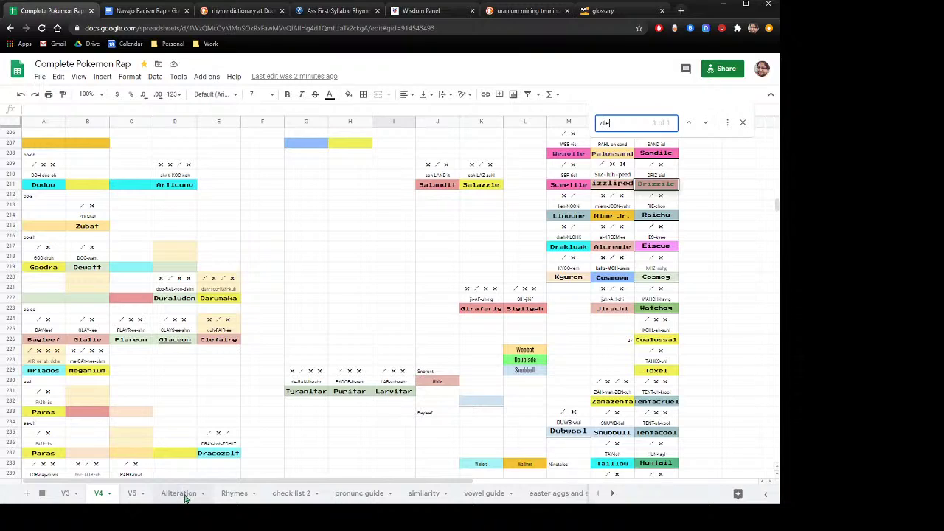
Step: Look through the V4 sheet's placed names above and below Drizzile, ending back at row 307
scroll(485, 326, "up", 10)
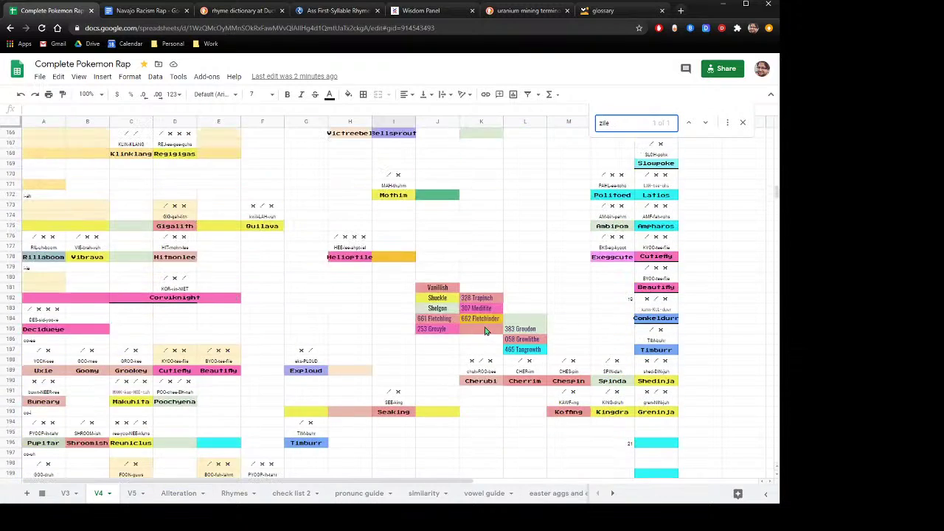
scroll(485, 332, "up", 8)
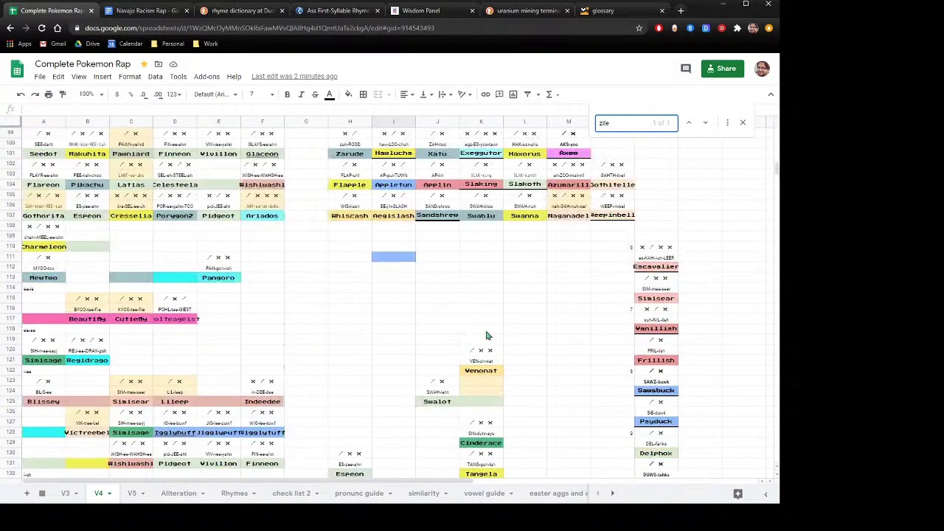
scroll(486, 336, "down", 5)
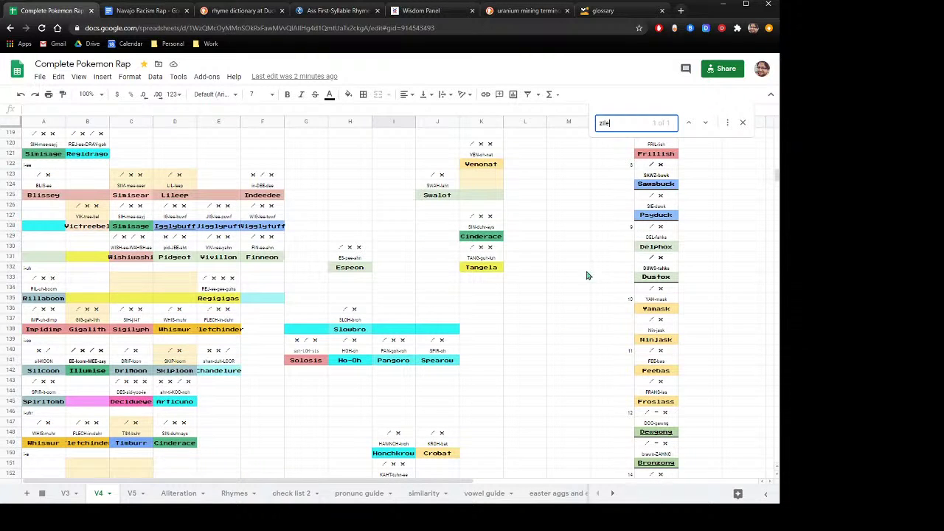
scroll(586, 277, "down", 6)
scroll(583, 297, "down", 4)
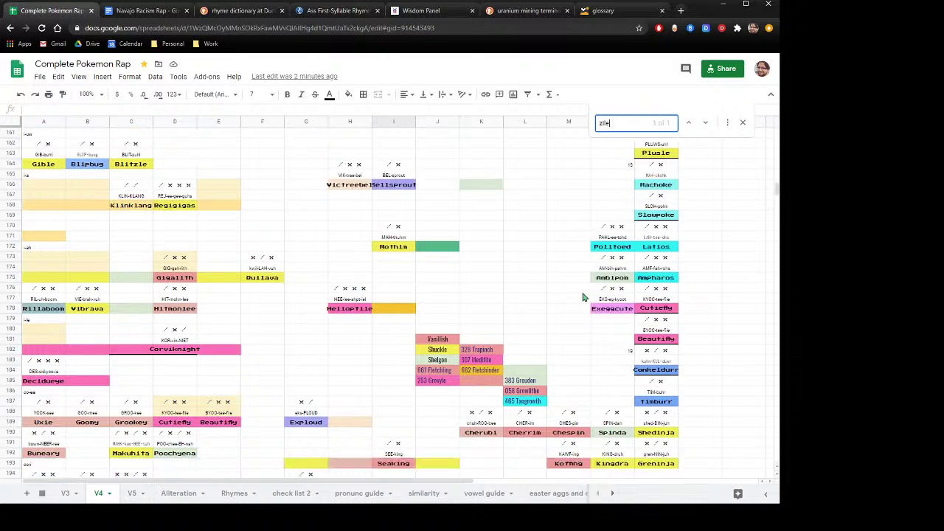
scroll(583, 297, "down", 5)
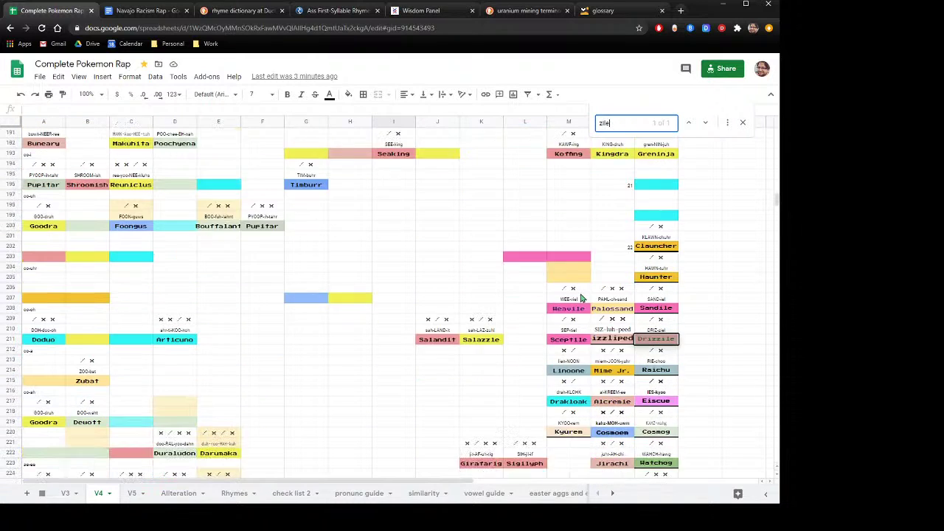
scroll(582, 297, "down", 3)
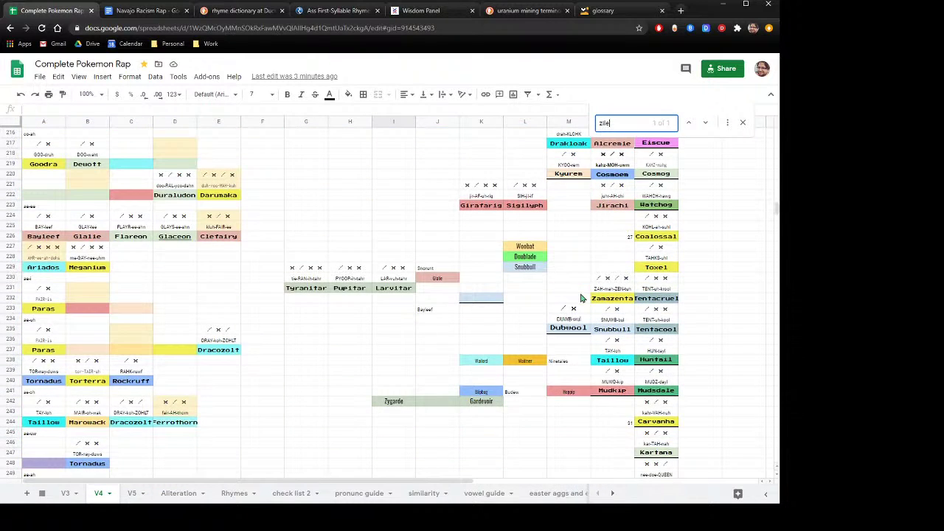
scroll(583, 297, "down", 5)
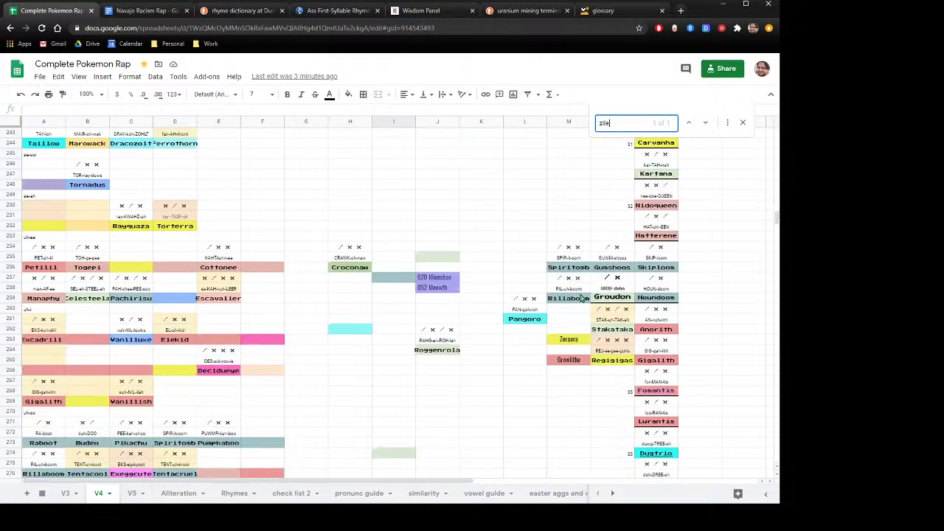
scroll(583, 297, "down", 1)
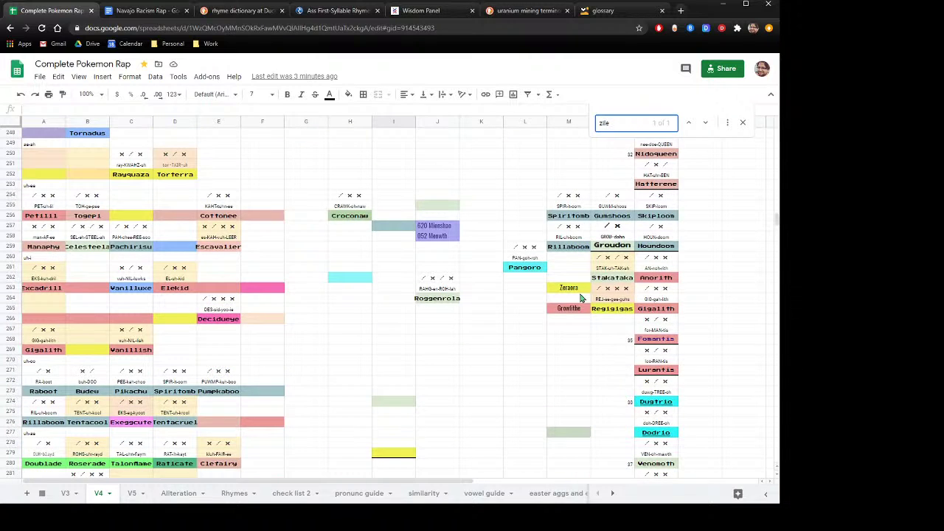
scroll(581, 298, "down", 7)
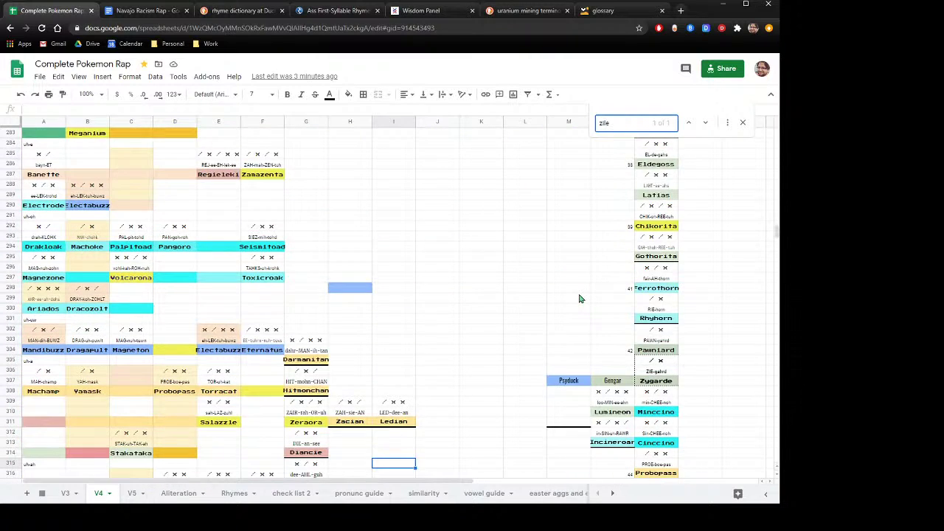
scroll(581, 298, "down", 2)
Step: Clear the Psyduck entry from the blue cell in row 307 of the V4 sheet
left_click(573, 330)
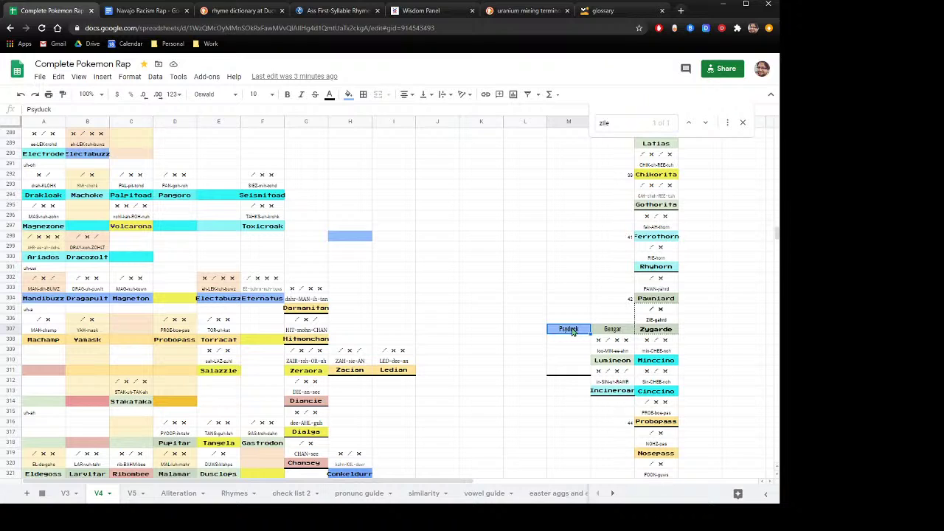
key("Delete")
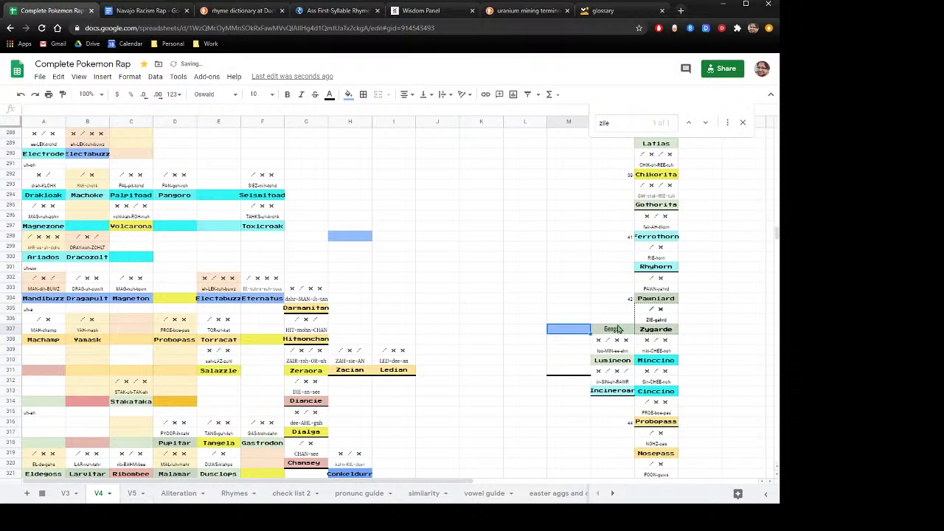
Step: Search the V4 sheet for the copied name Gengar and go through its matches, returning to the entry beside Zygarde
left_click(620, 330)
right_click(619, 330)
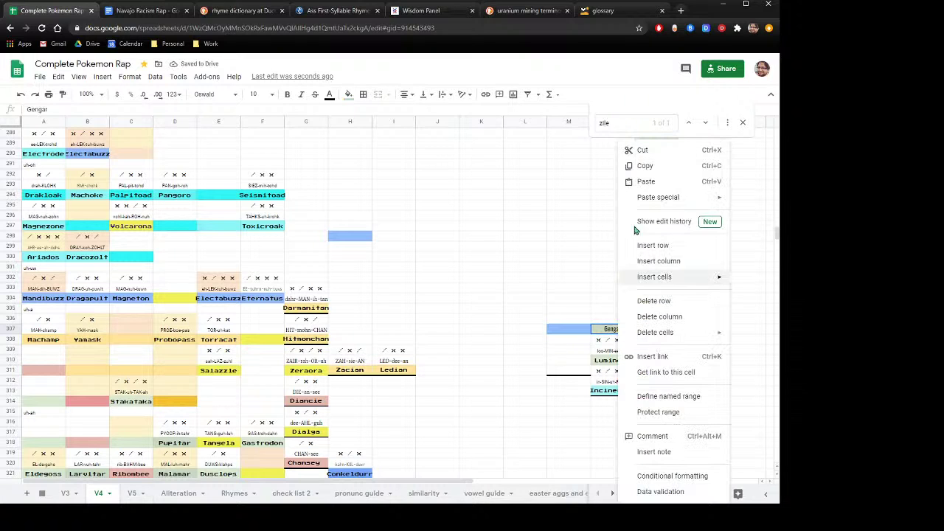
left_click(655, 167)
double_click(606, 122)
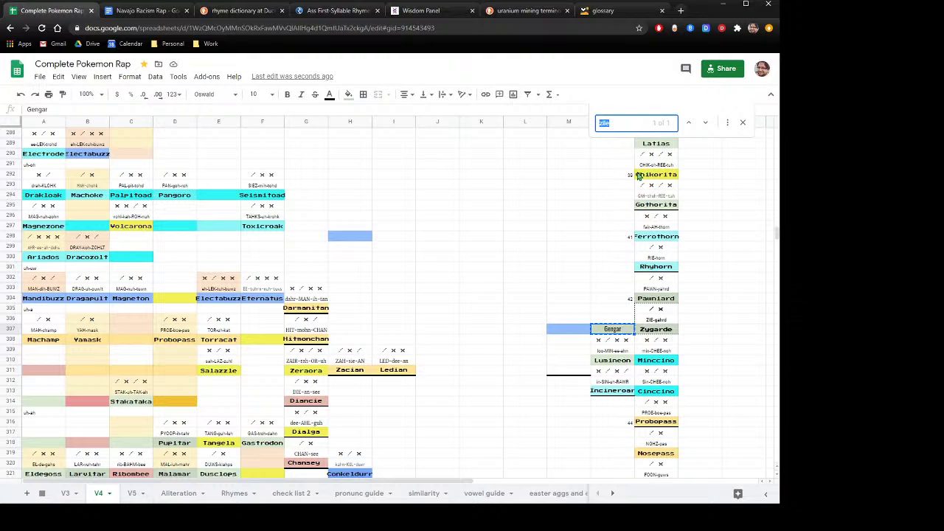
key("ctrl+v")
left_click(705, 123)
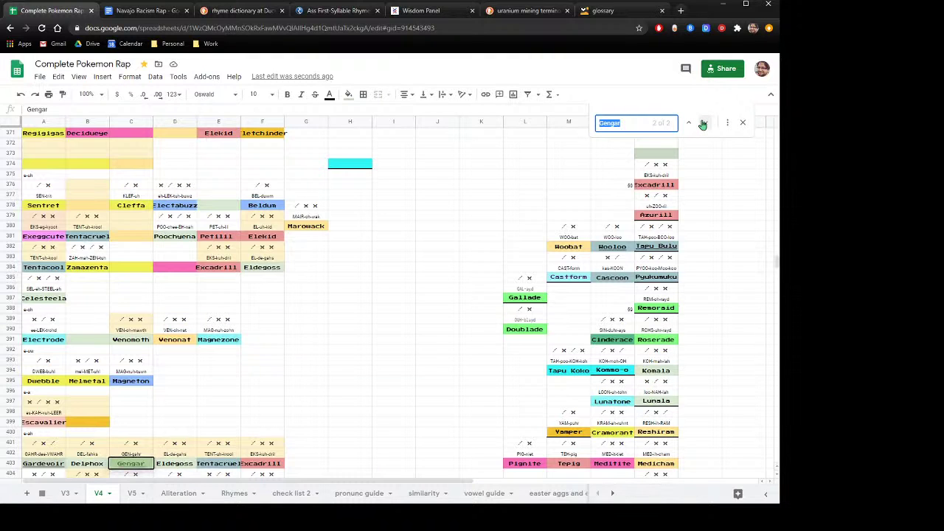
left_click(703, 123)
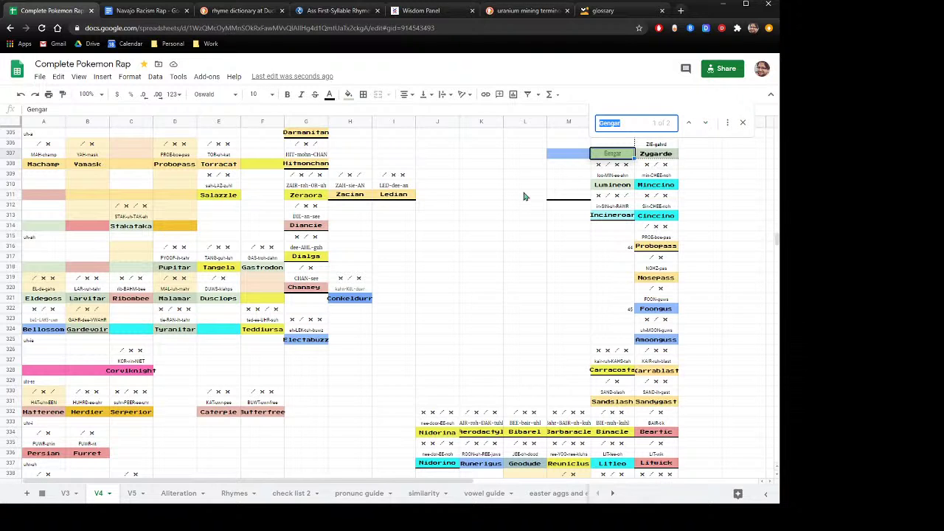
scroll(519, 195, "up", 2)
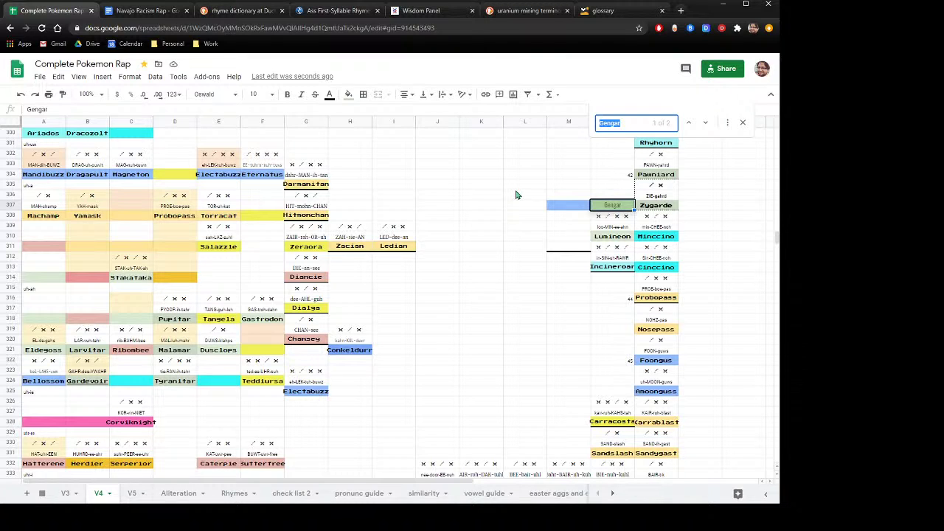
left_click(609, 178)
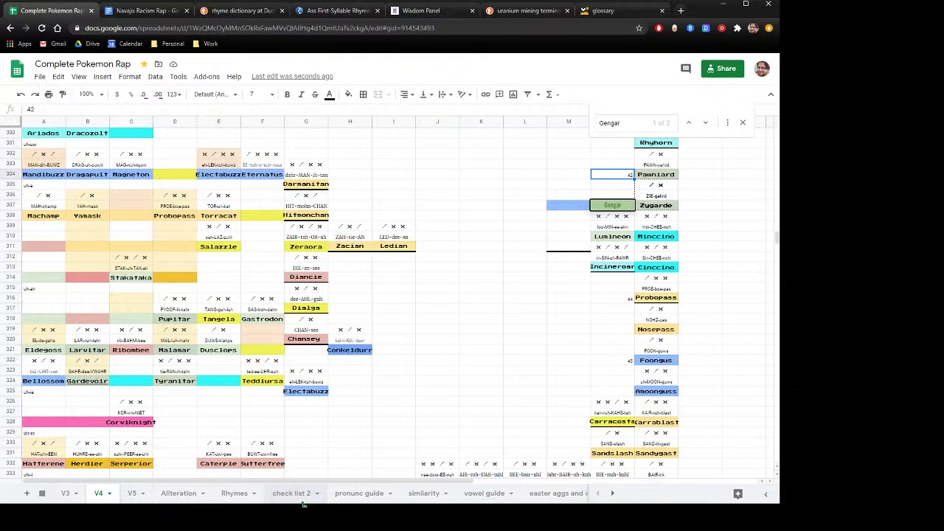
Step: Search the pronunc guide sheet for the sound "aw"
left_click(356, 493)
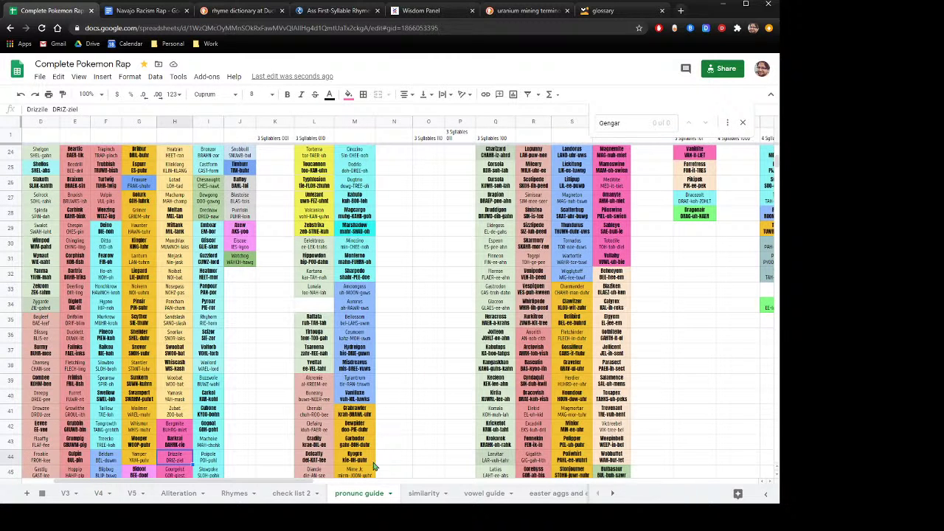
double_click(628, 124)
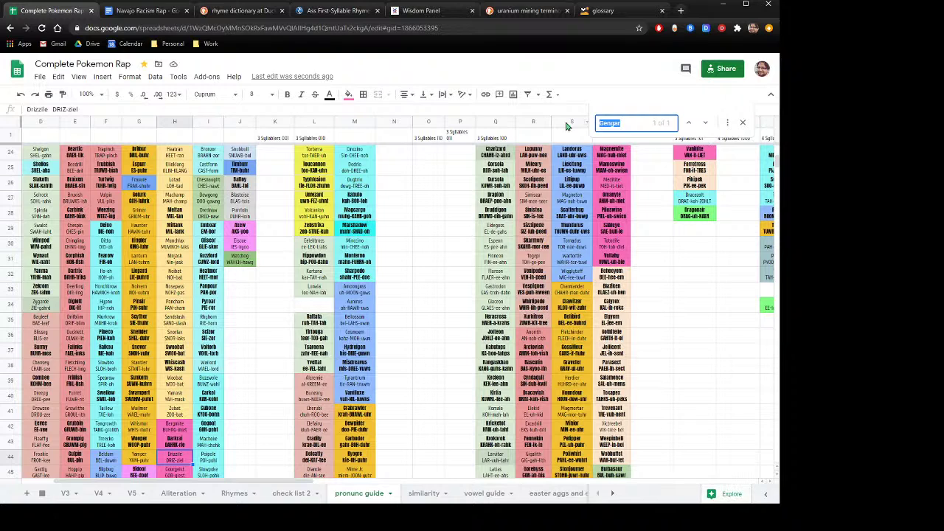
type("pa")
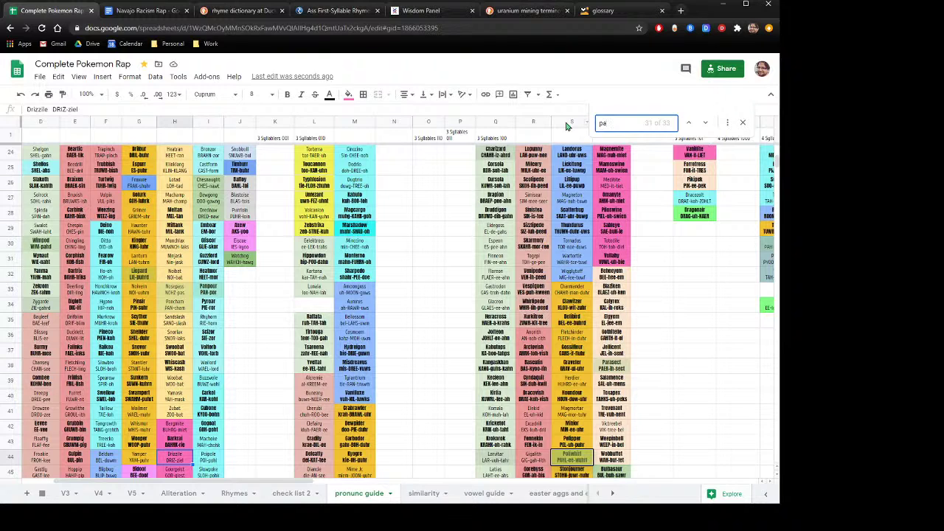
key("BackSpace")
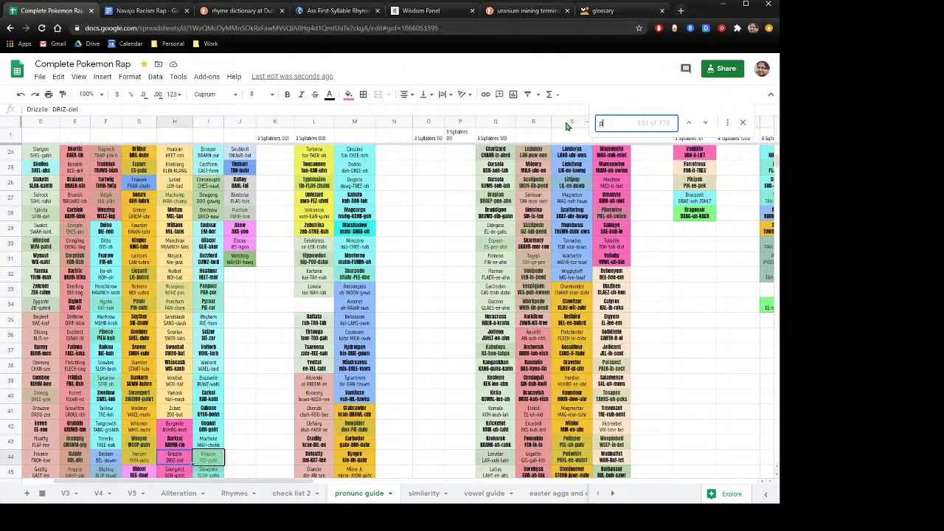
key("BackSpace")
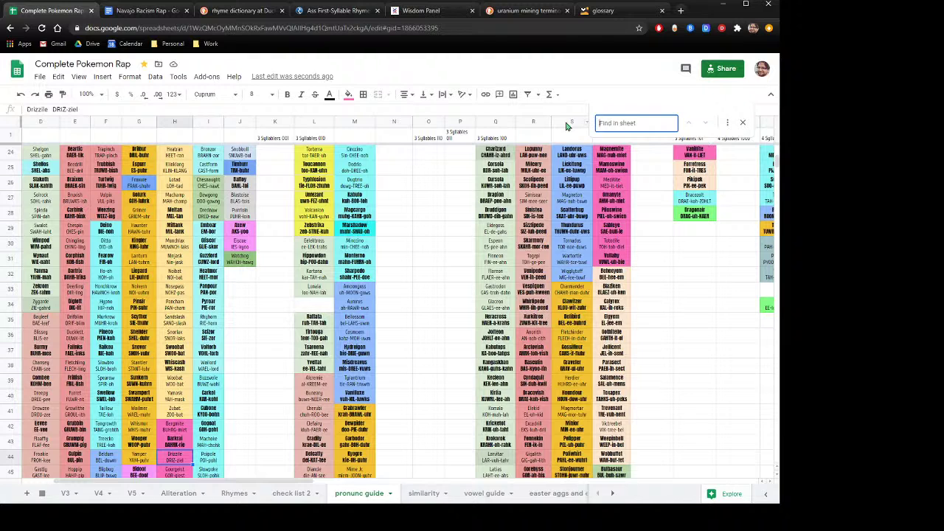
type("aw")
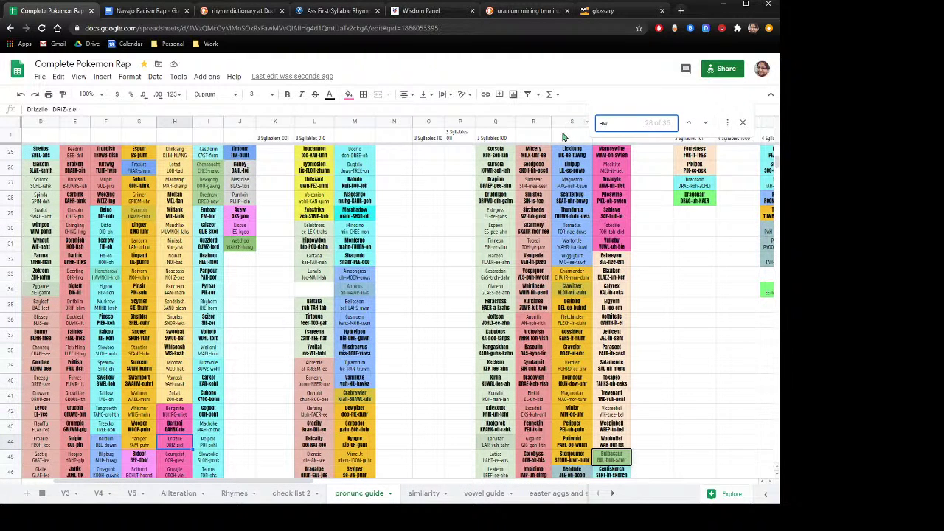
Step: Step through the "aw" matches in the pronunc guide sheet, examining each name as a rhyme candidate
left_click(707, 124)
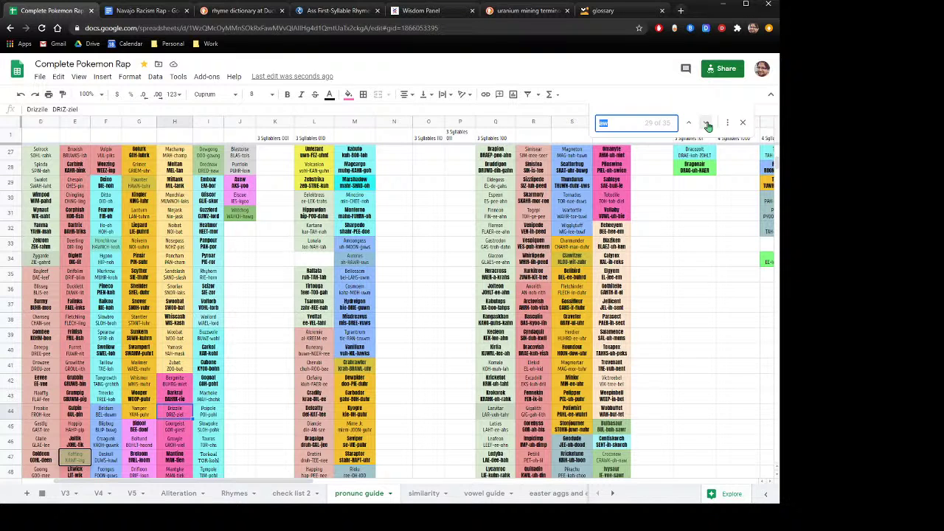
left_click(706, 125)
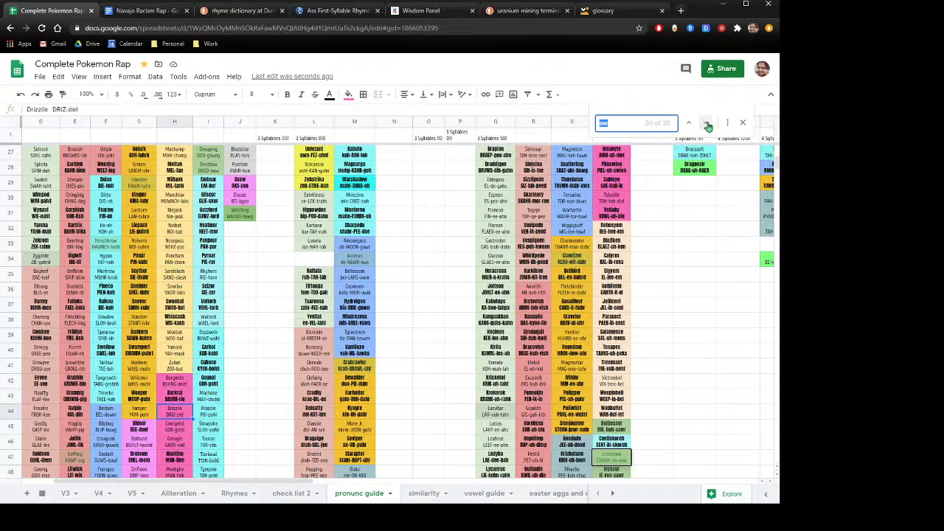
left_click(707, 124)
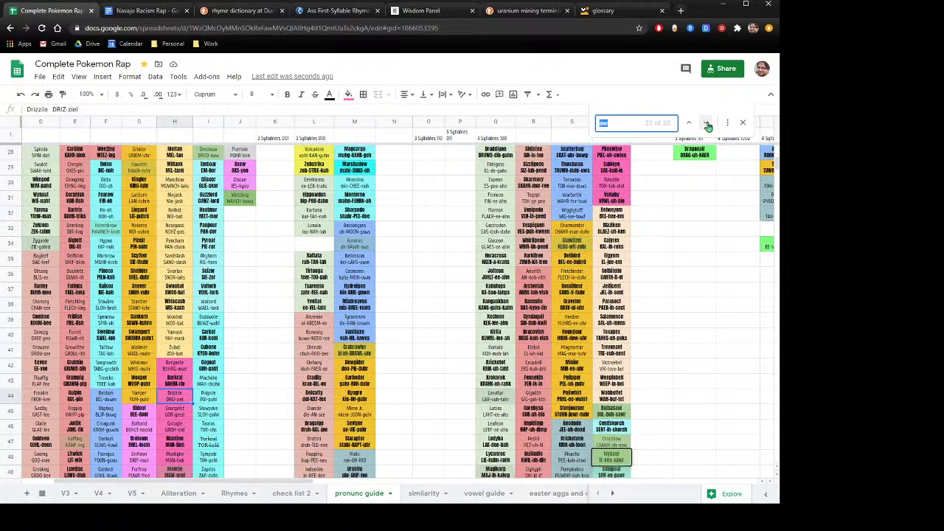
left_click(707, 124)
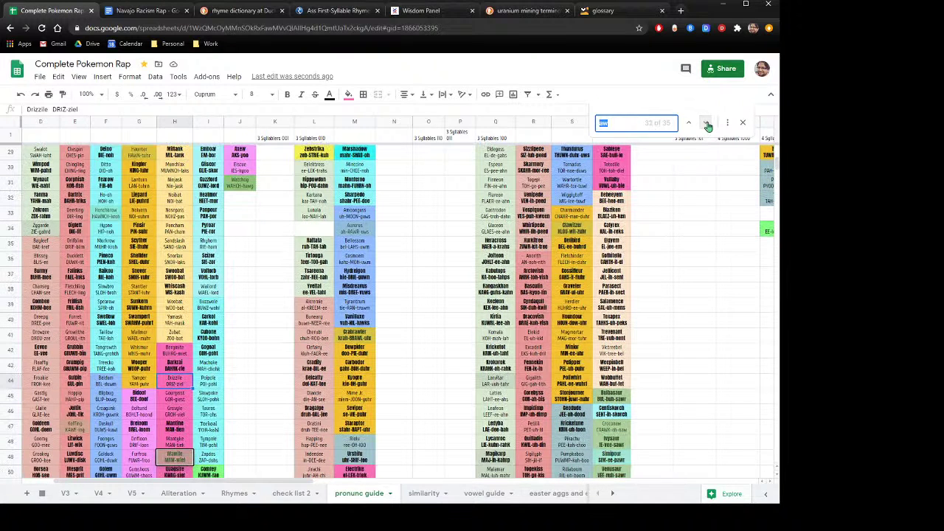
left_click(707, 125)
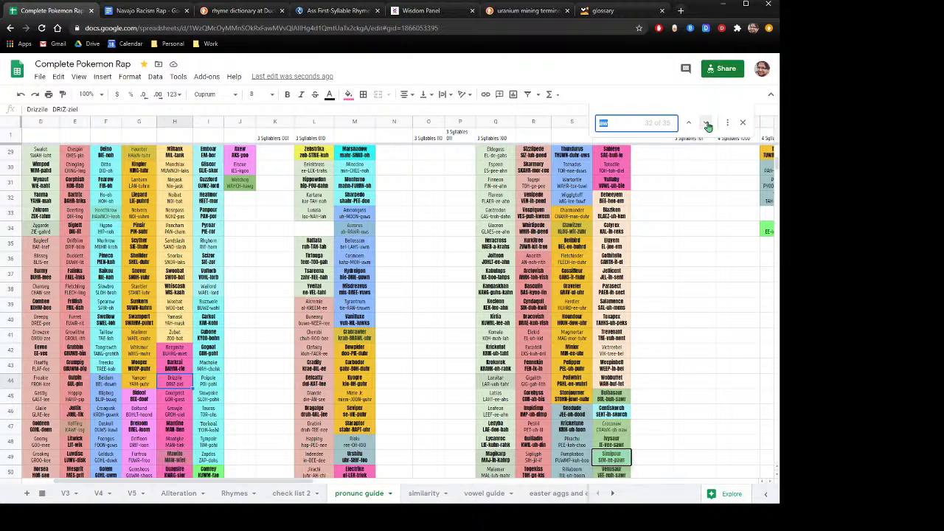
left_click(707, 124)
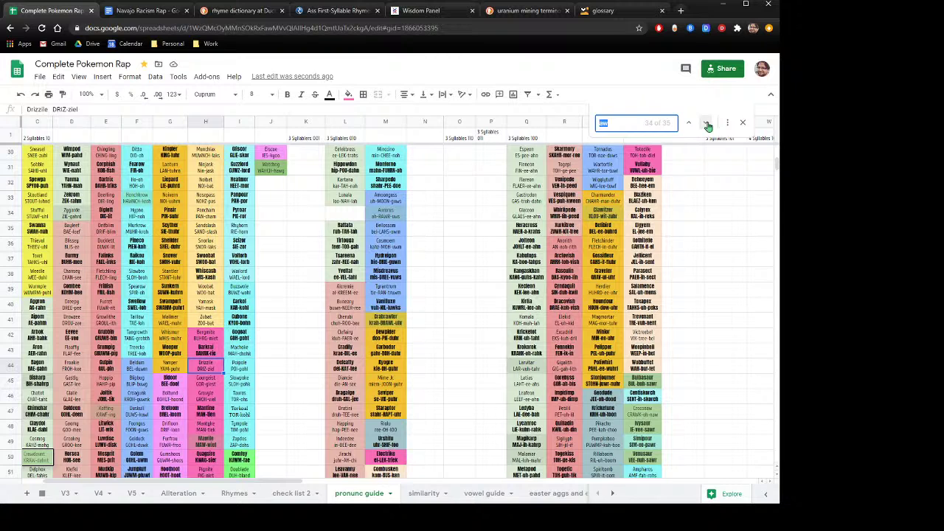
left_click(707, 124)
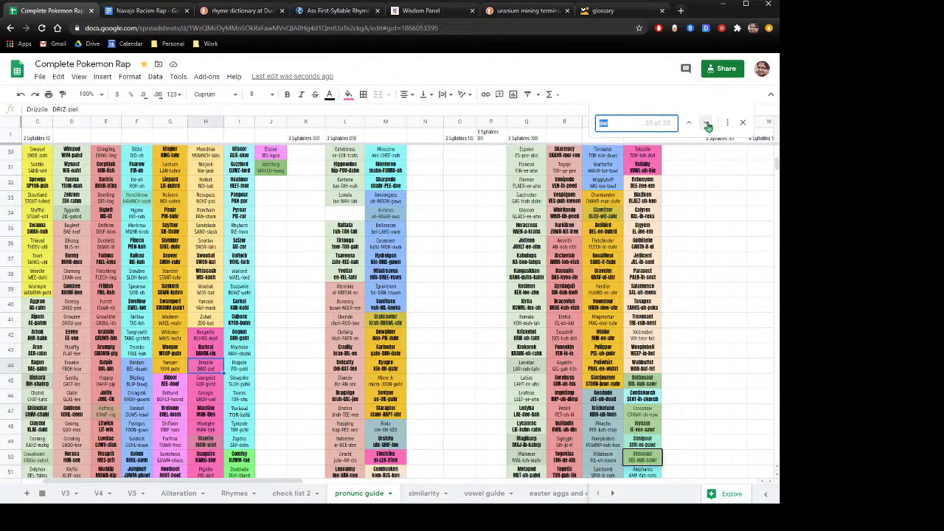
left_click(706, 125)
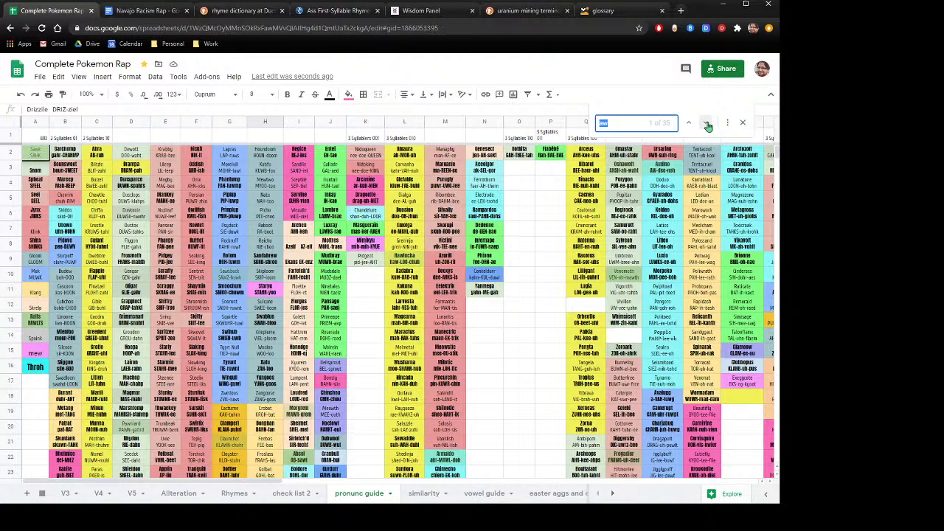
left_click(707, 125)
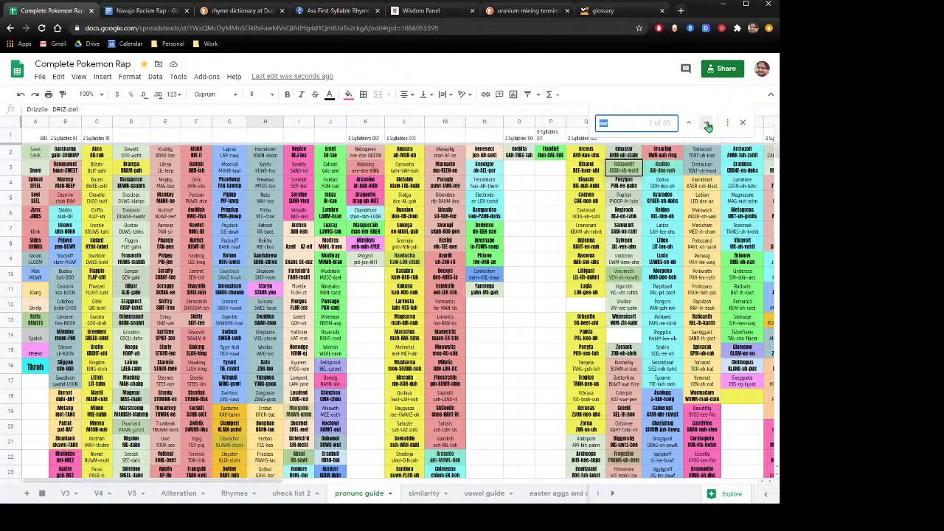
left_click(707, 125)
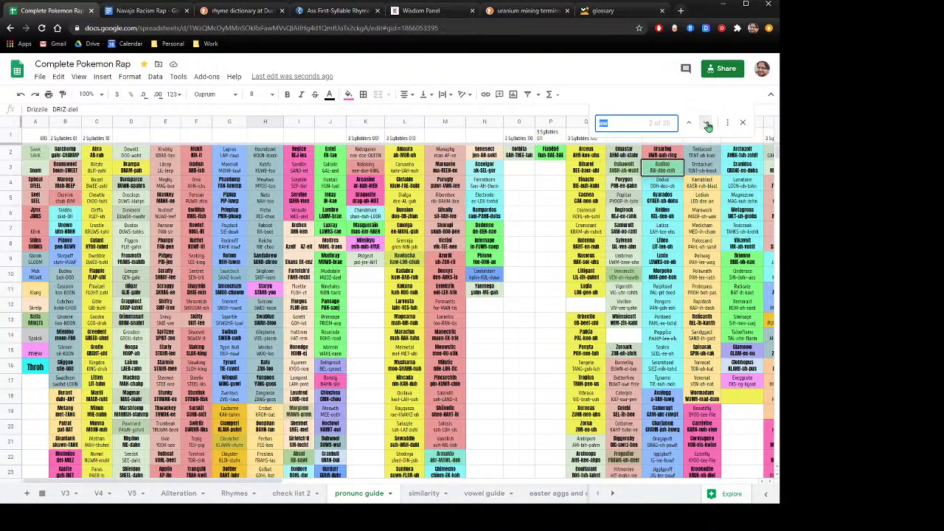
left_click(707, 124)
left_click(706, 125)
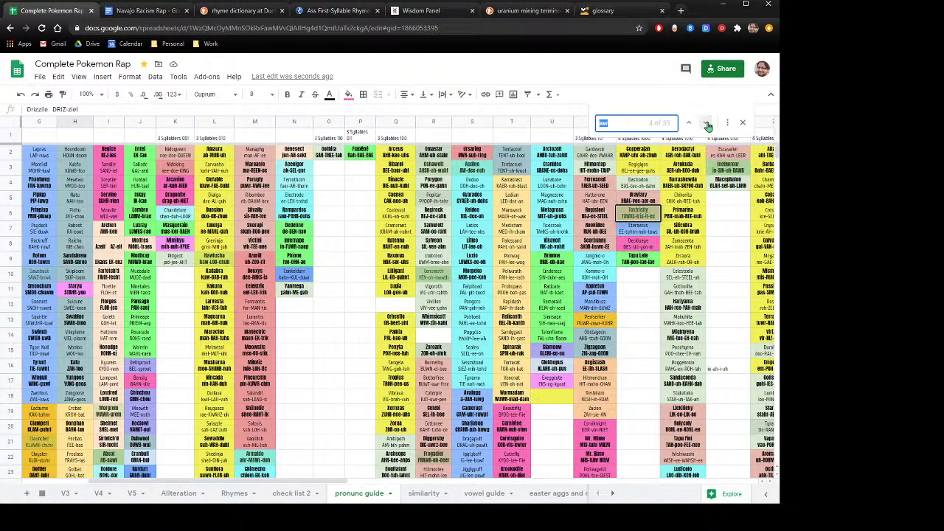
left_click(707, 125)
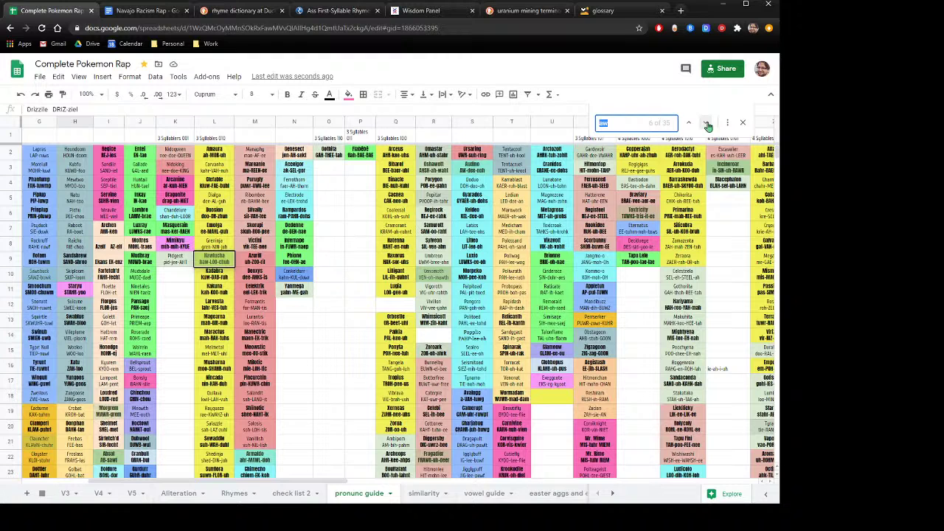
left_click(706, 125)
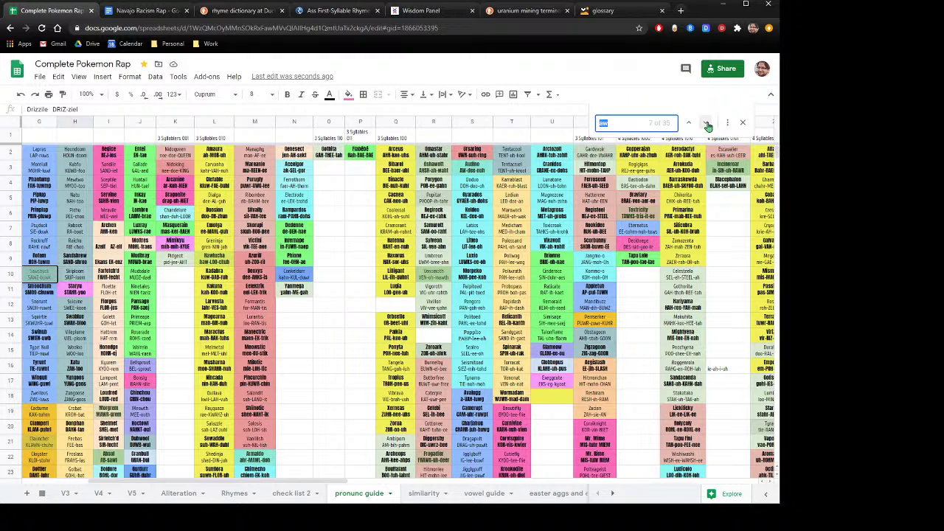
left_click(707, 125)
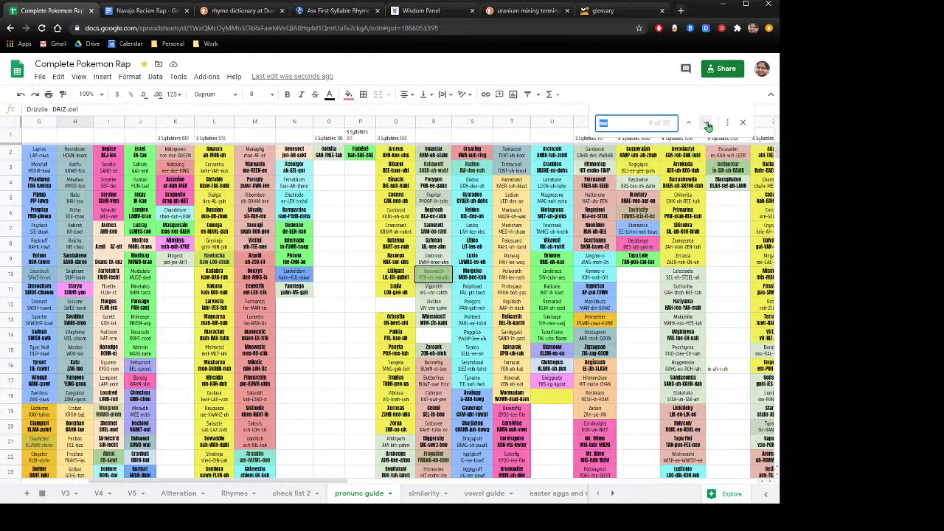
left_click(707, 125)
left_click(707, 125)
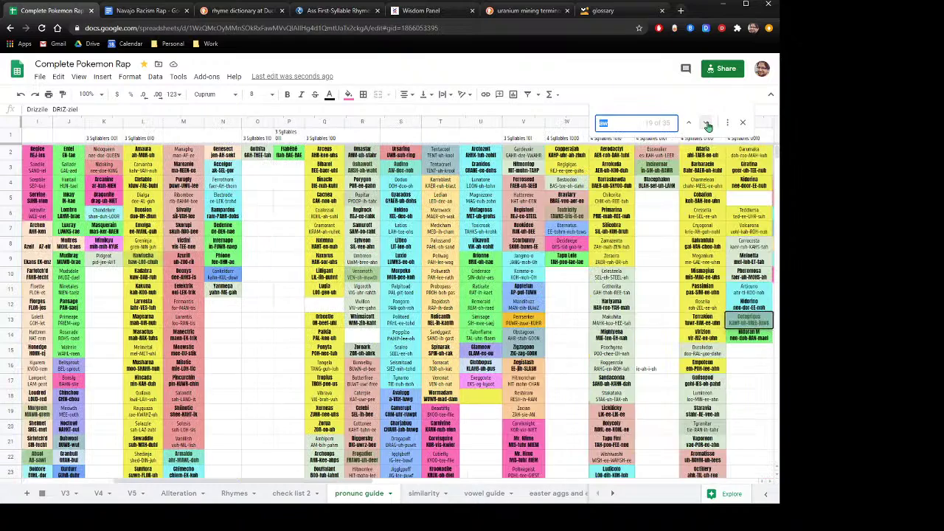
left_click(707, 125)
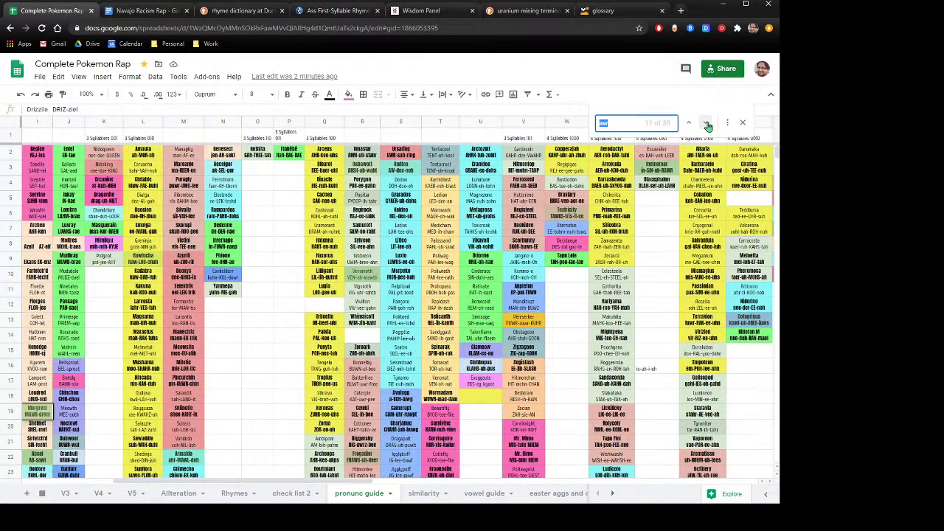
left_click(707, 124)
left_click(707, 124)
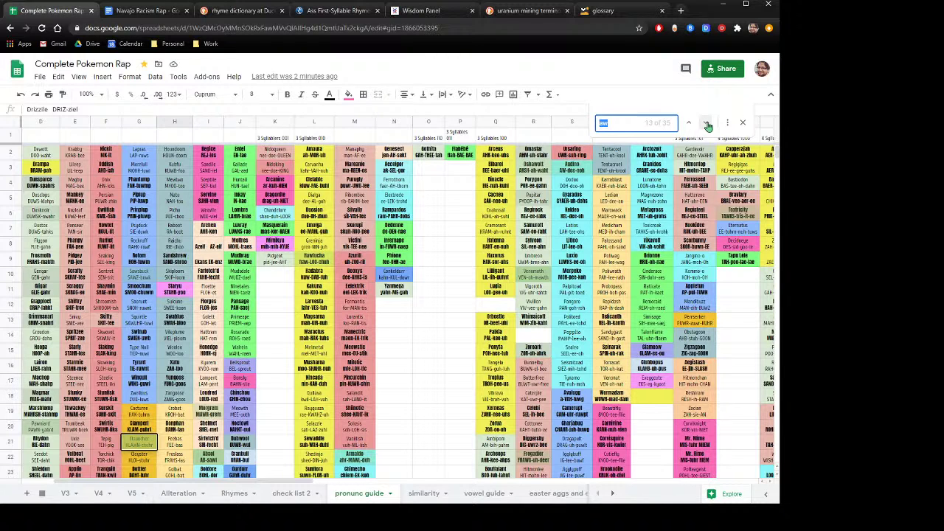
left_click(707, 124)
left_click(706, 125)
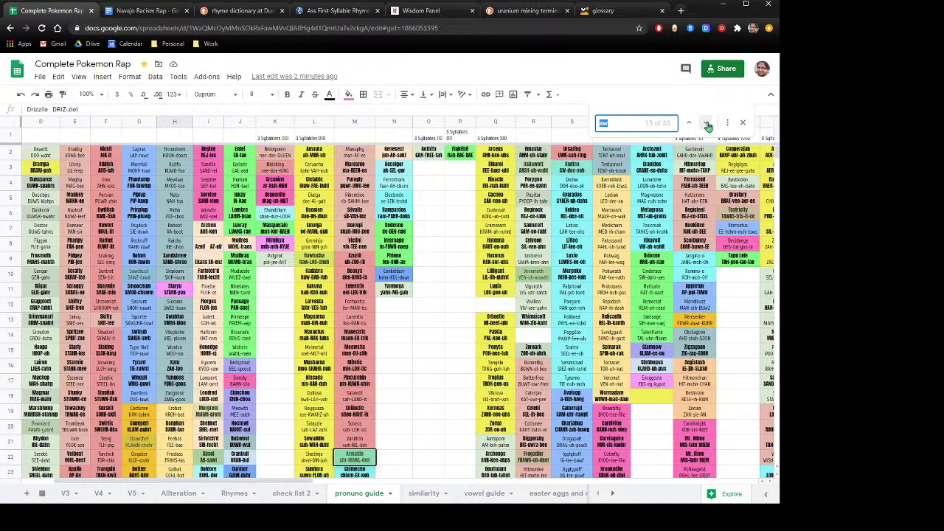
left_click(707, 125)
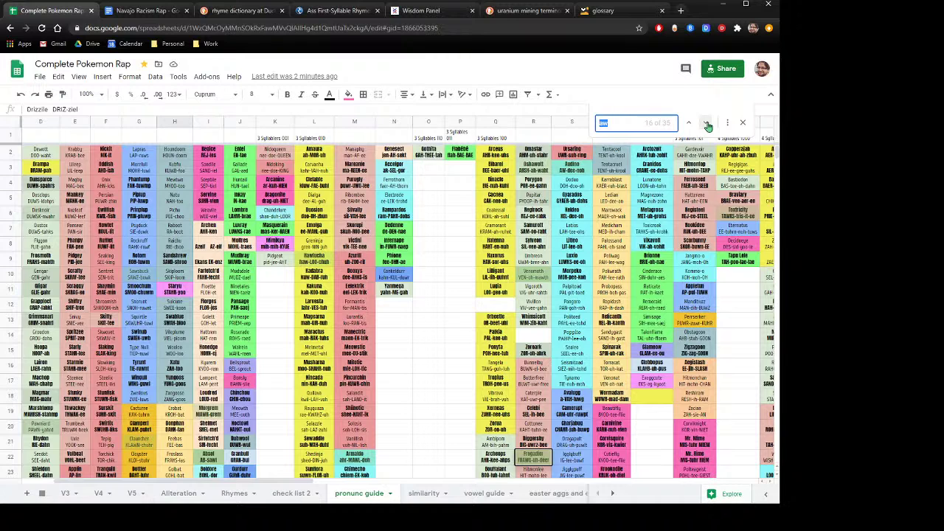
left_click(706, 125)
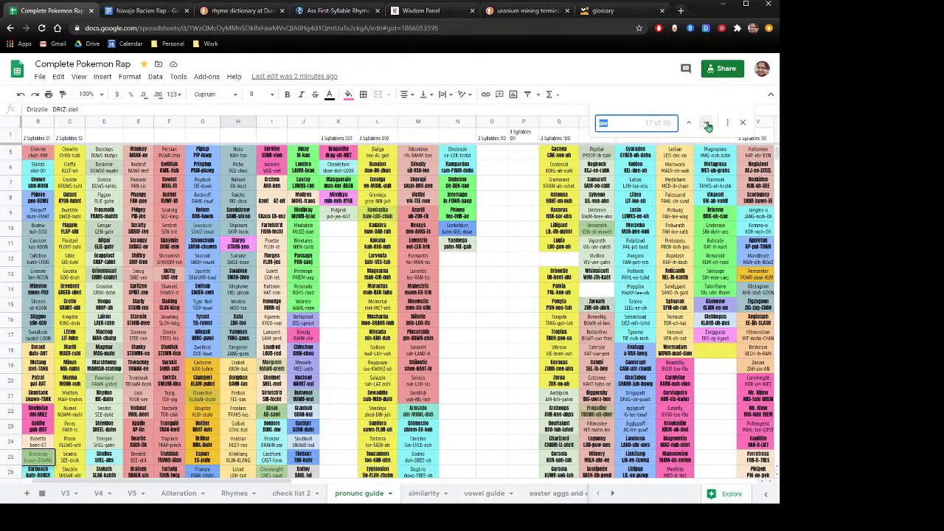
left_click(707, 125)
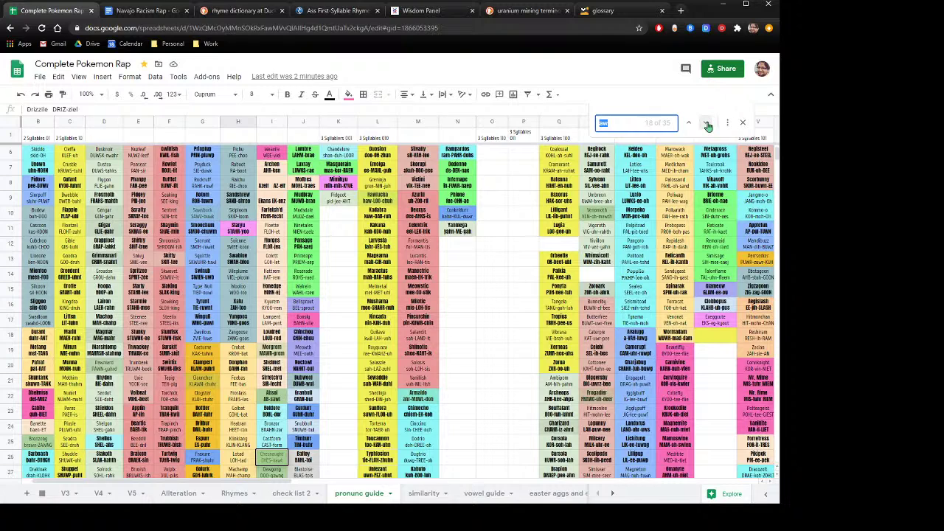
Step: Continue through the further "aw" matches in the pronunc guide sheet, comparing each pronunciation as a possible rhyme partner
left_click(707, 125)
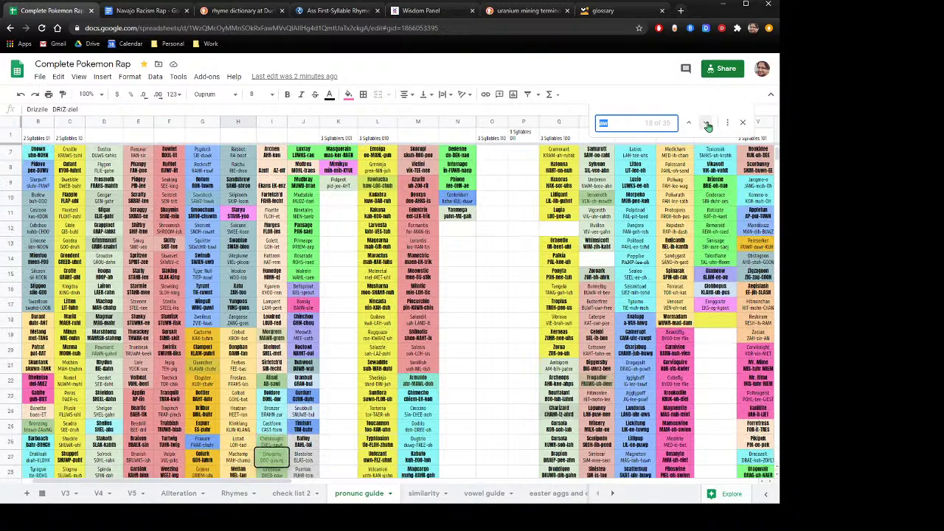
left_click(707, 125)
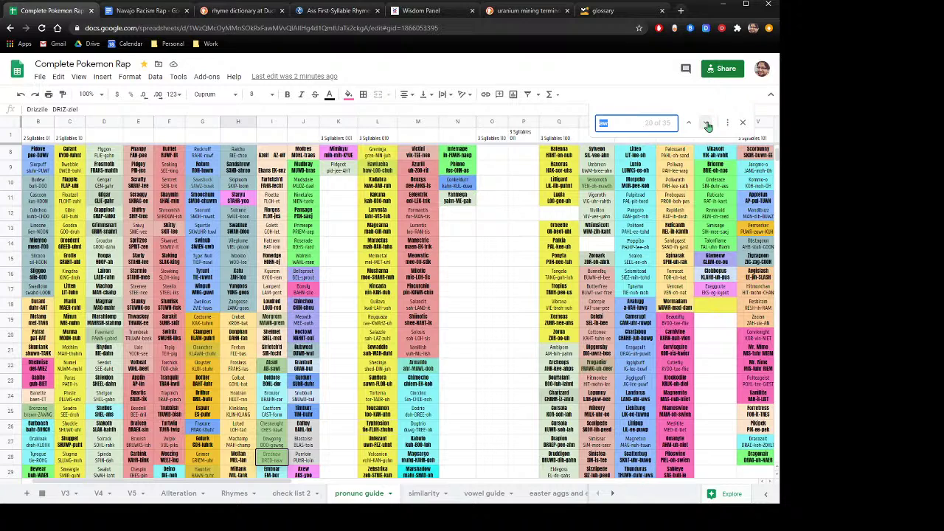
left_click(707, 124)
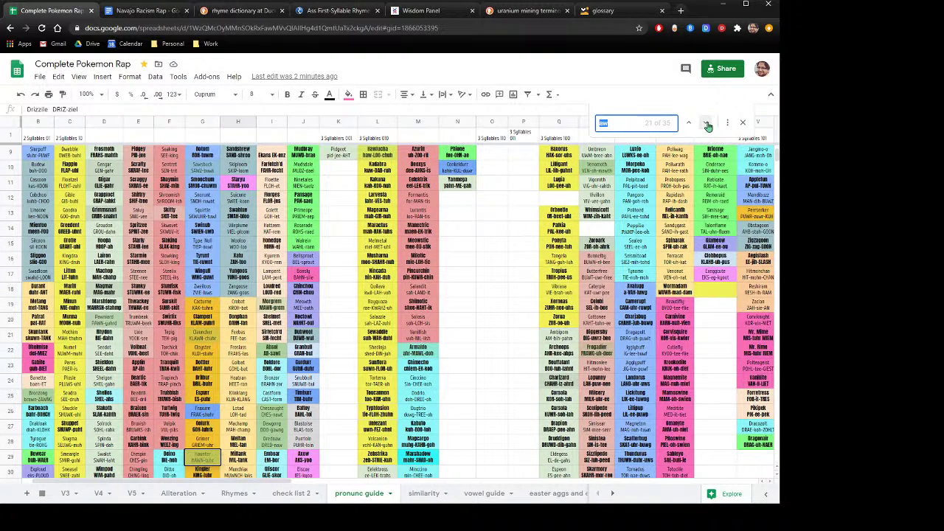
left_click(707, 125)
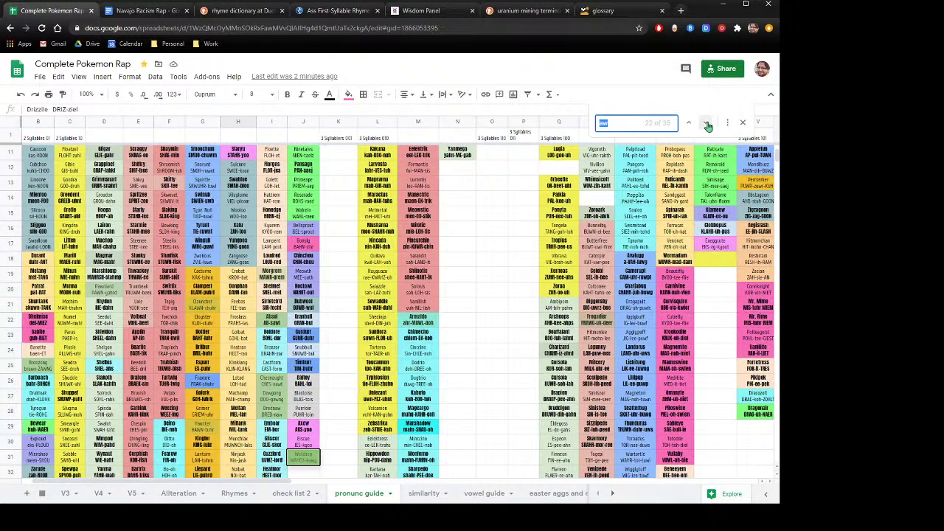
left_click(707, 125)
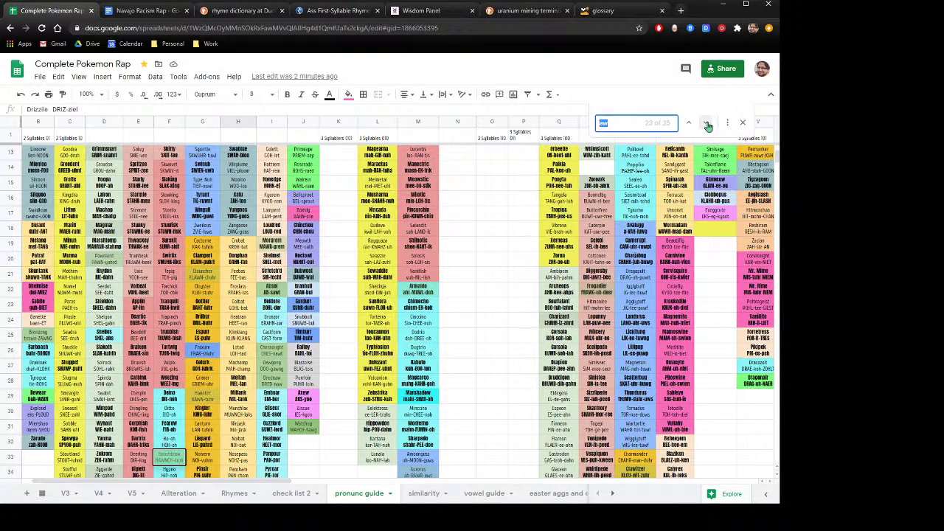
left_click(707, 125)
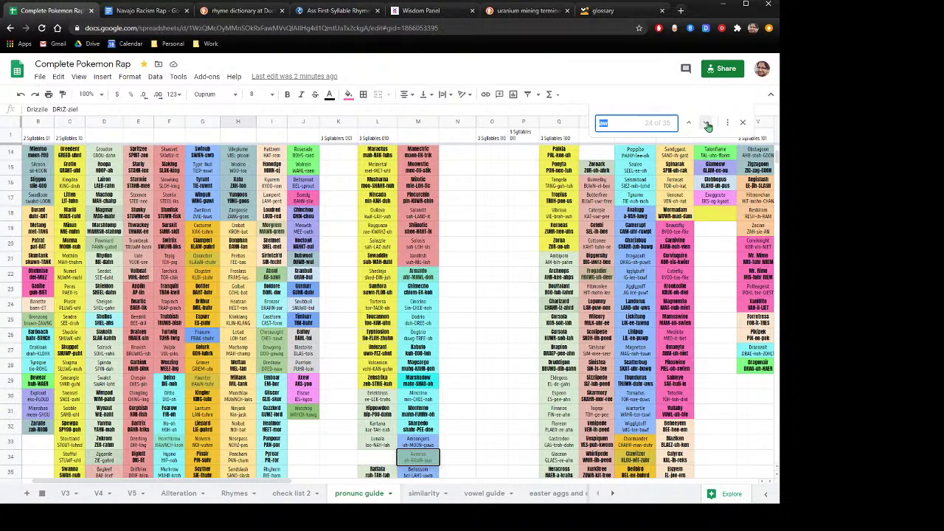
left_click(707, 125)
left_click(707, 124)
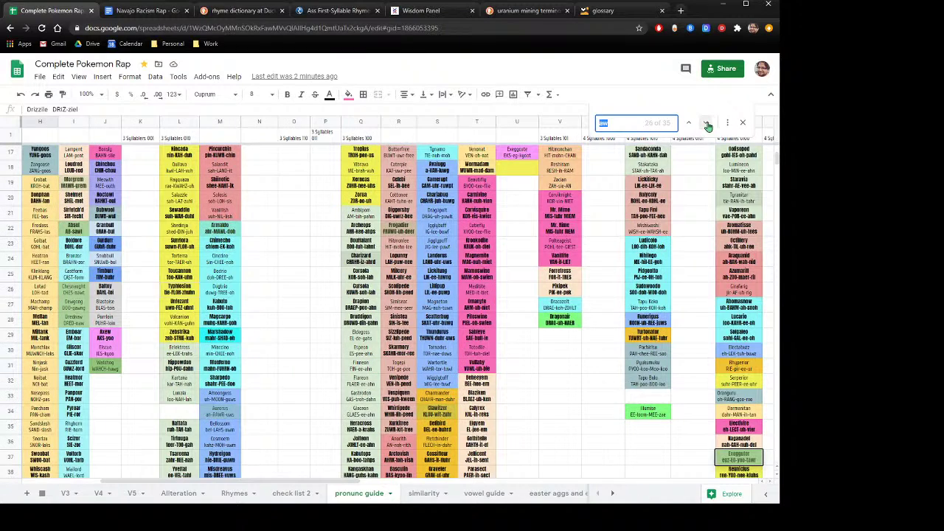
left_click(707, 124)
left_click(707, 125)
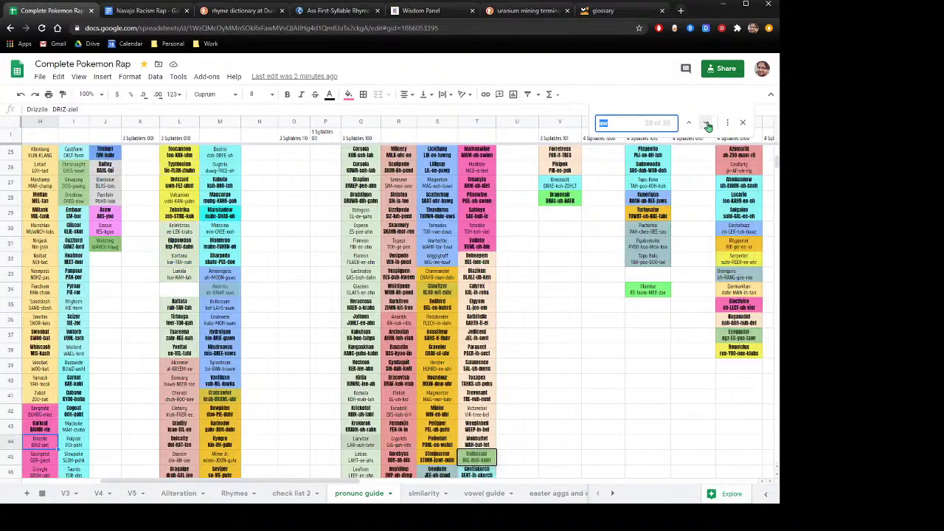
left_click(706, 125)
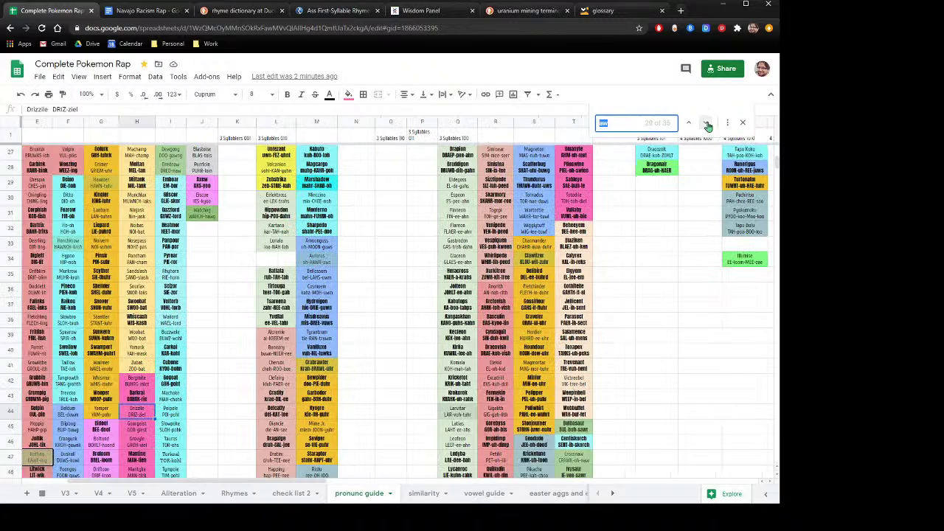
Step: Search the pronunc guide sheet for the sound "pah" instead of "aw"
left_click(619, 123)
key("BackSpace")
type("h")
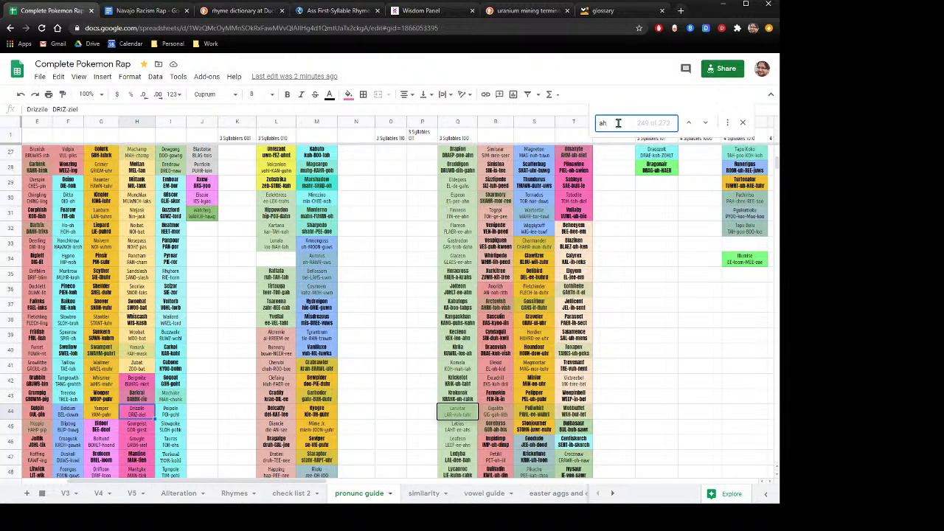
key("Home")
type("p")
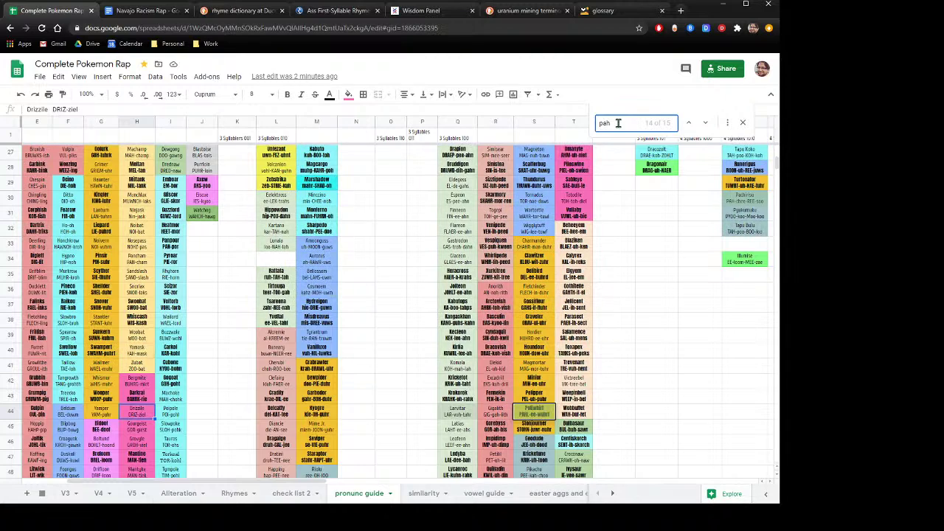
Step: Go through the "pah" matches in the pronunc guide sheet up to Ambipom, examining each name as a rhyme candidate
left_click(708, 125)
left_click(708, 125)
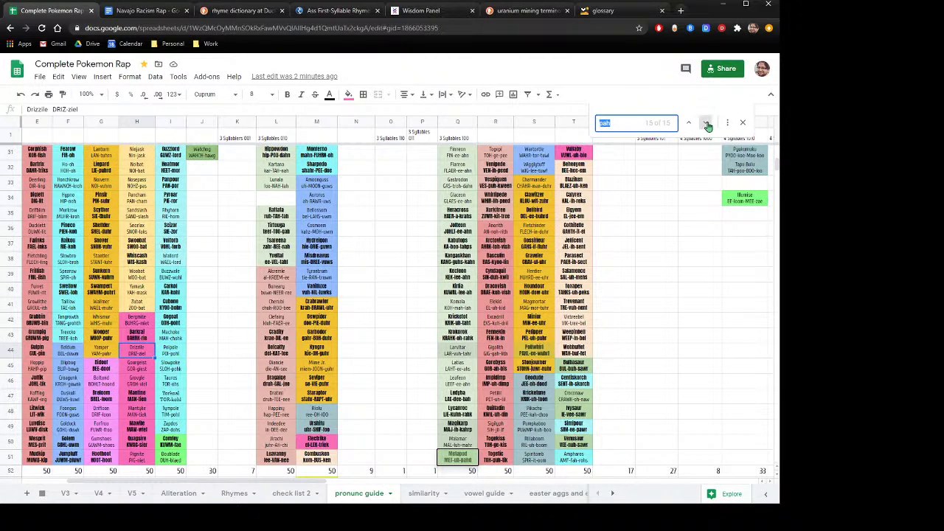
left_click(708, 125)
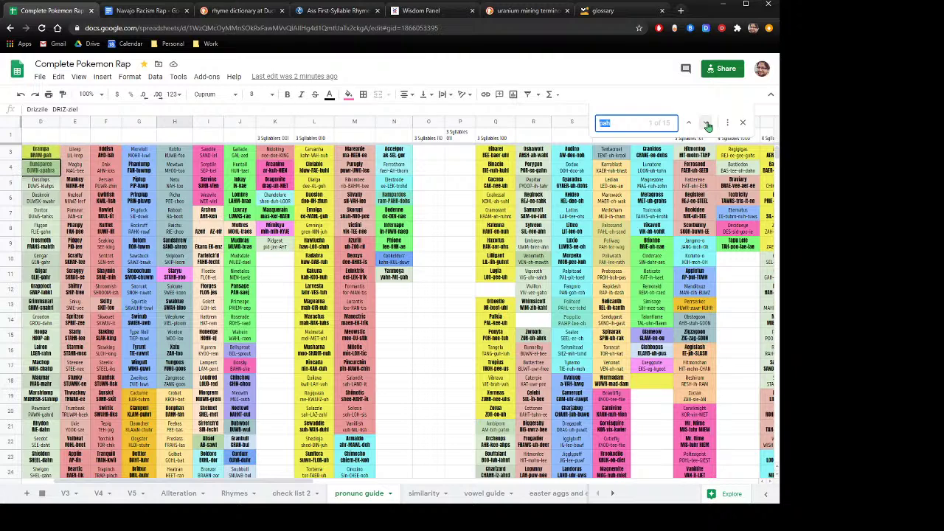
left_click(707, 124)
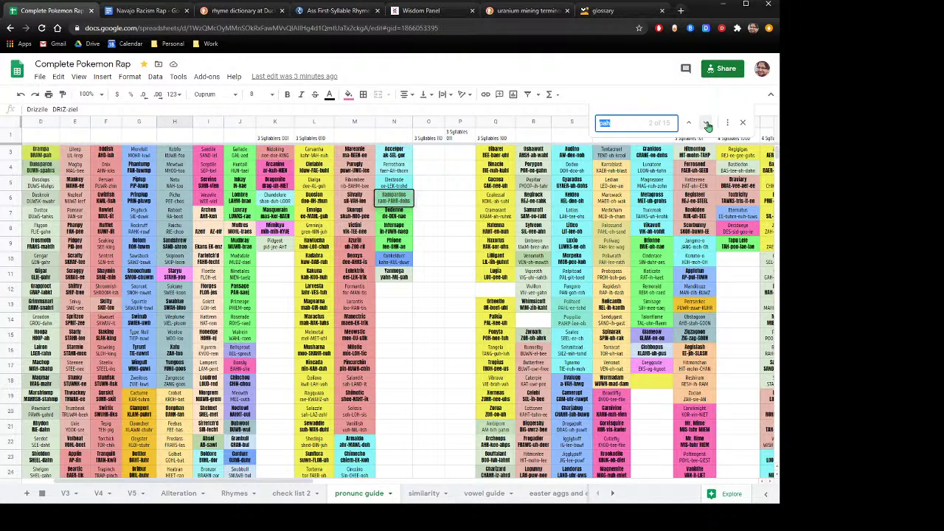
left_click(707, 124)
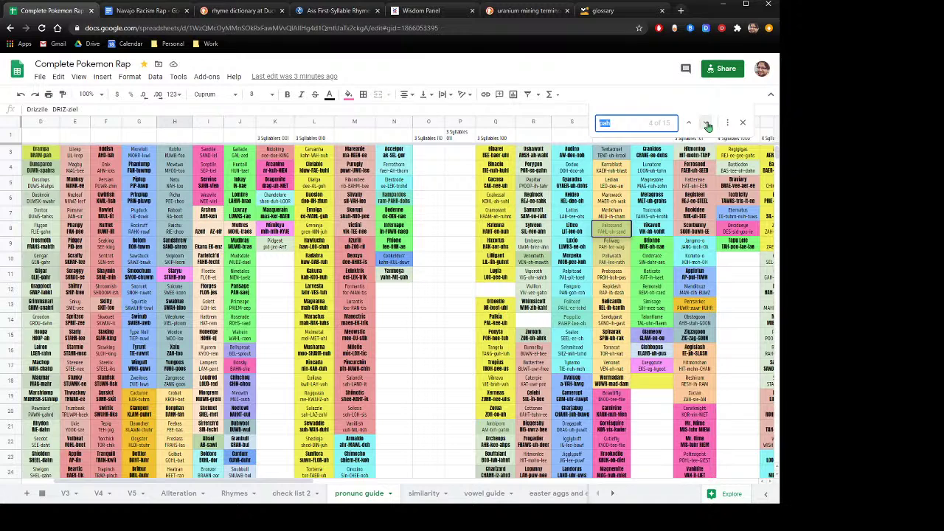
left_click(707, 124)
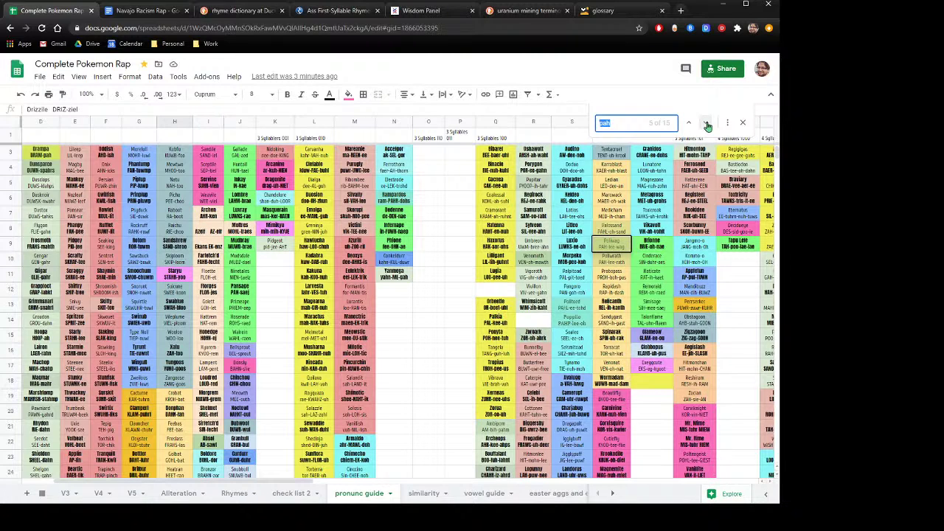
left_click(707, 124)
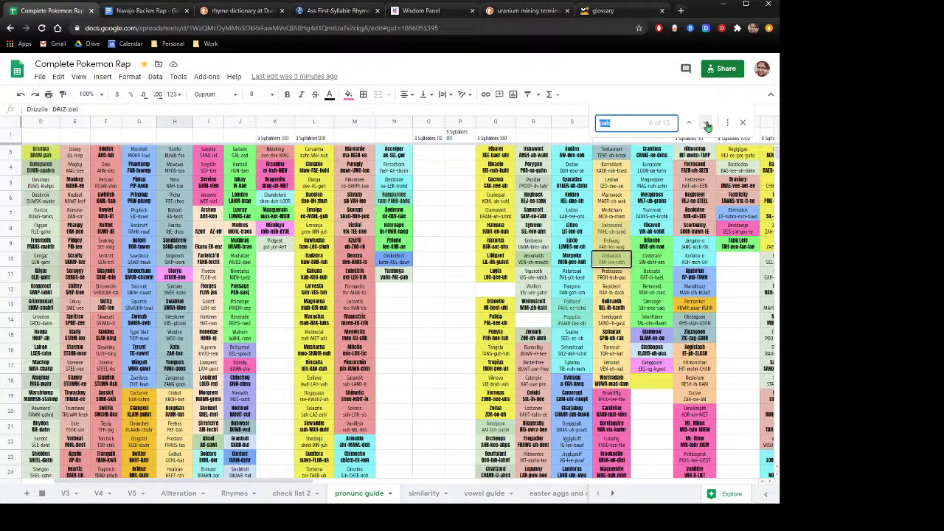
left_click(707, 123)
left_click(707, 124)
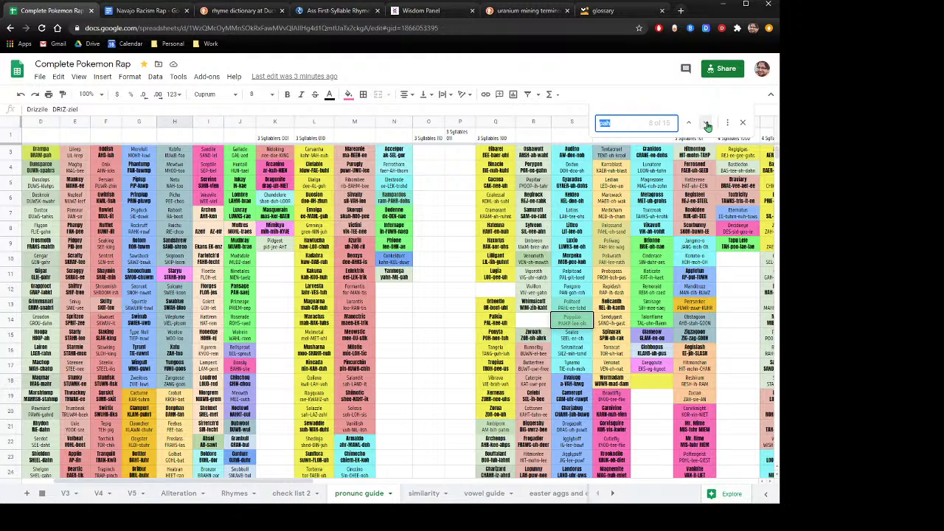
left_click(707, 124)
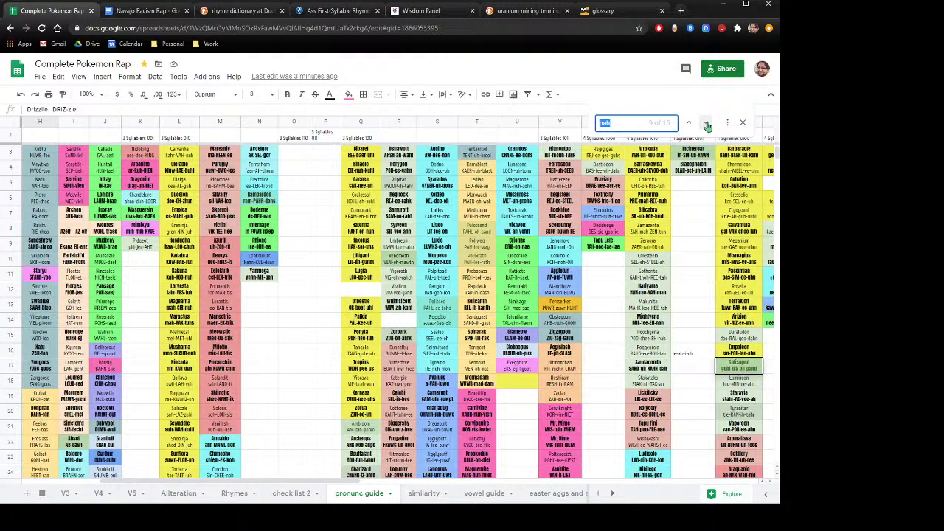
left_click(707, 124)
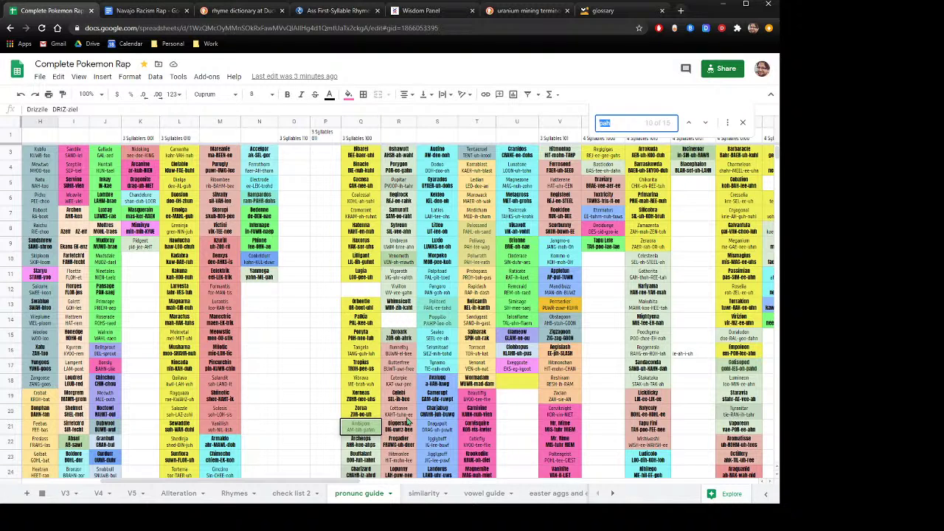
Step: Select the Ambipom cell, look at the V4 and Aliteration sheets, and return to the pronunc guide sheet
left_click(361, 427)
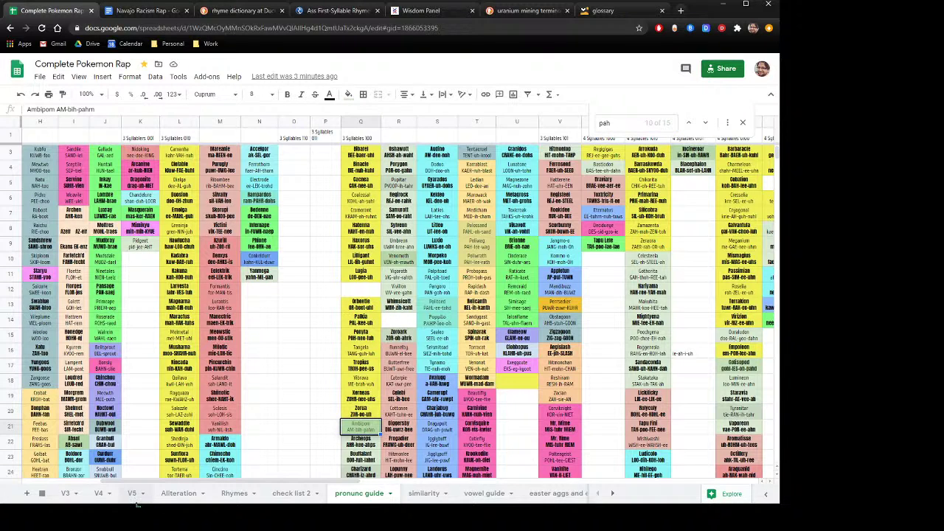
left_click(103, 497)
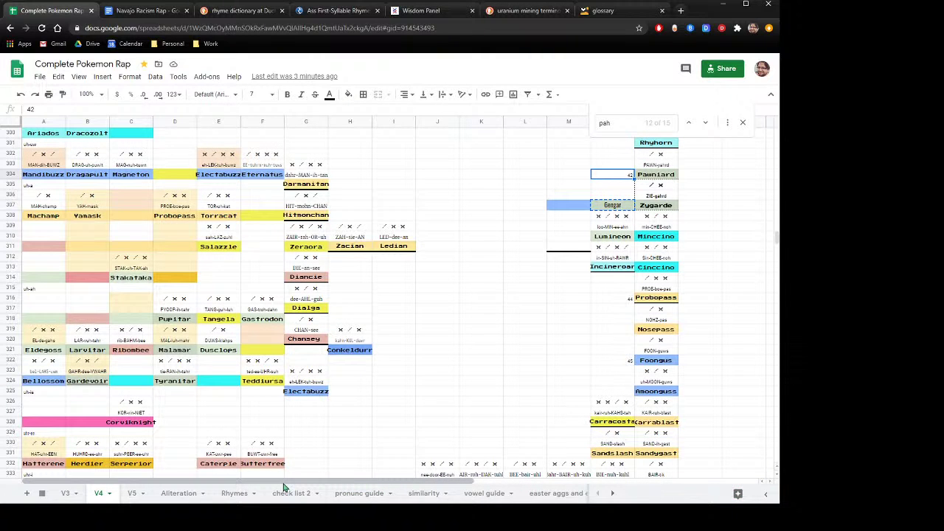
left_click(181, 493)
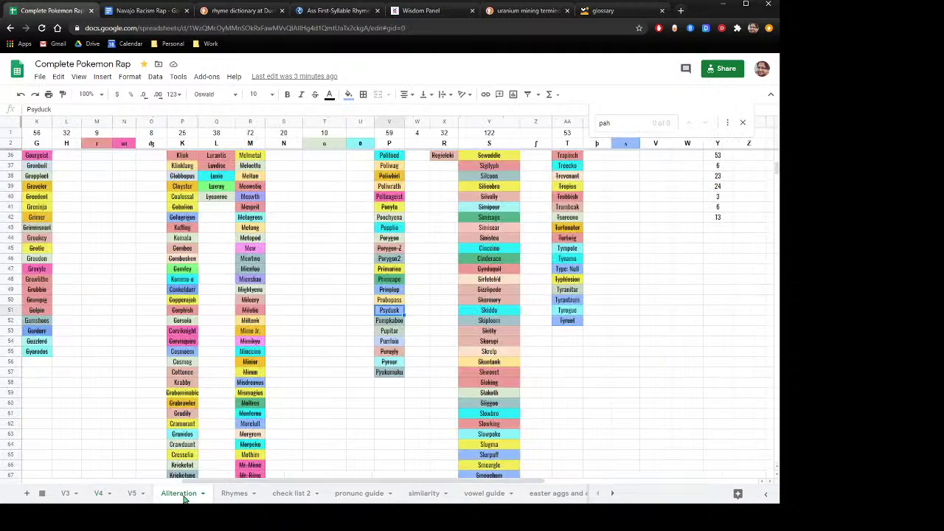
left_click(340, 496)
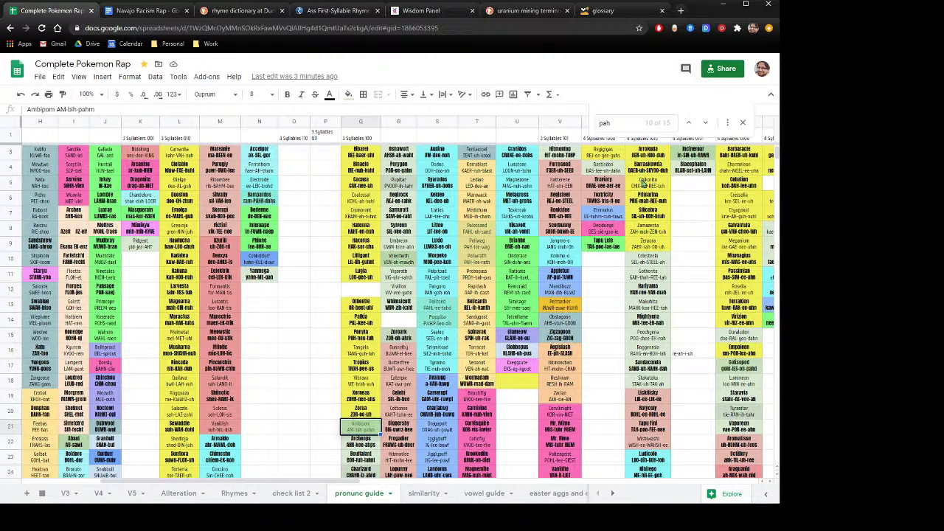
Step: Review the "pah" matches after Ambipom in the pronunc guide sheet, wrapping around to the first ones
left_click(706, 124)
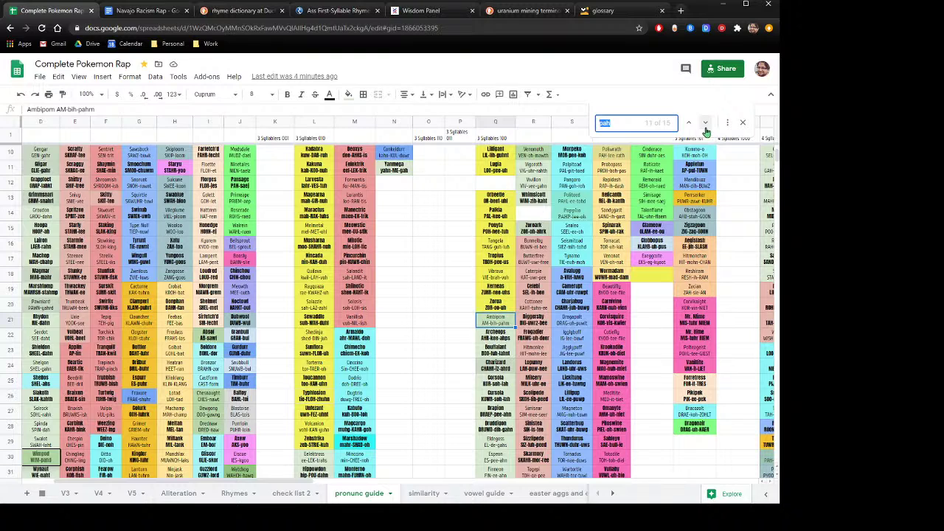
left_click(705, 129)
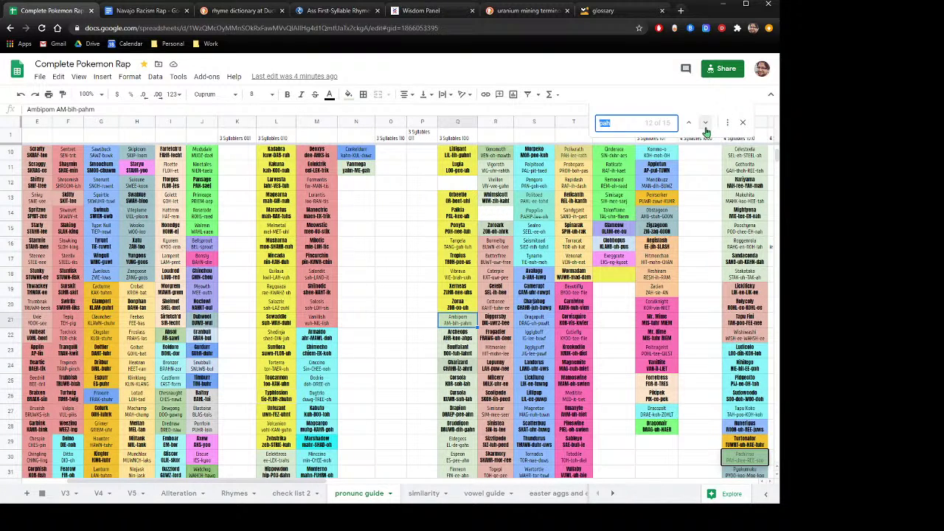
left_click(706, 127)
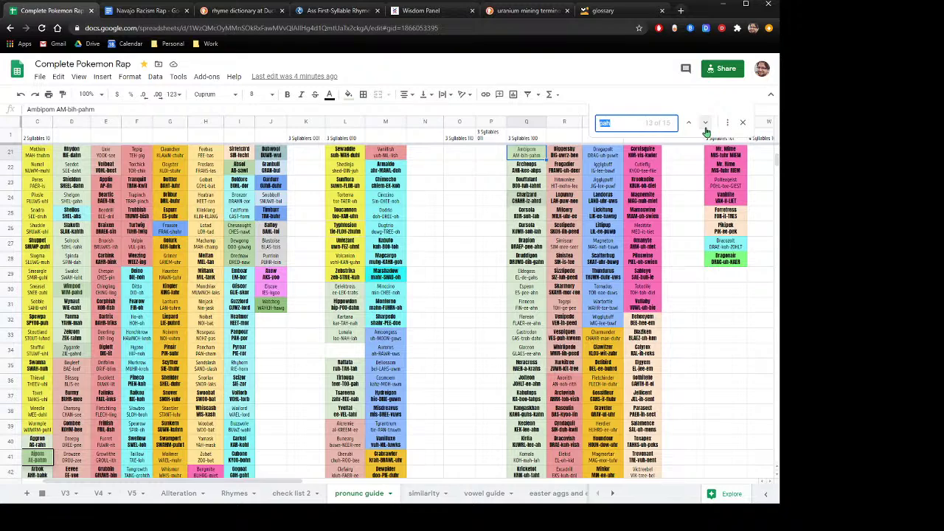
left_click(706, 127)
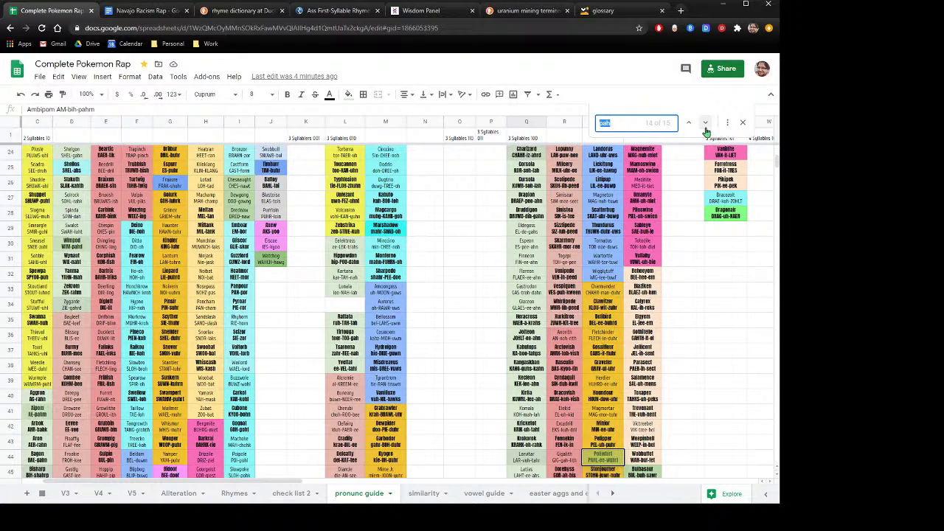
left_click(706, 127)
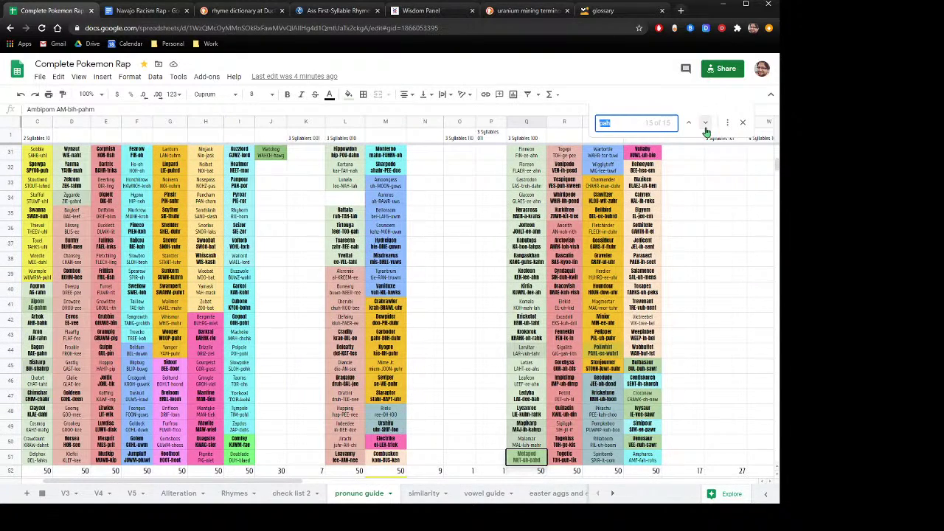
left_click(706, 127)
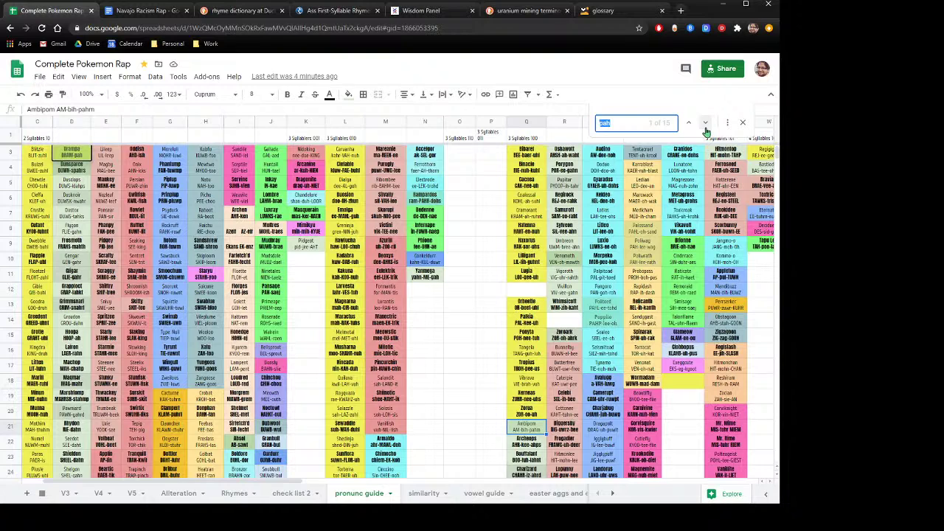
left_click(707, 127)
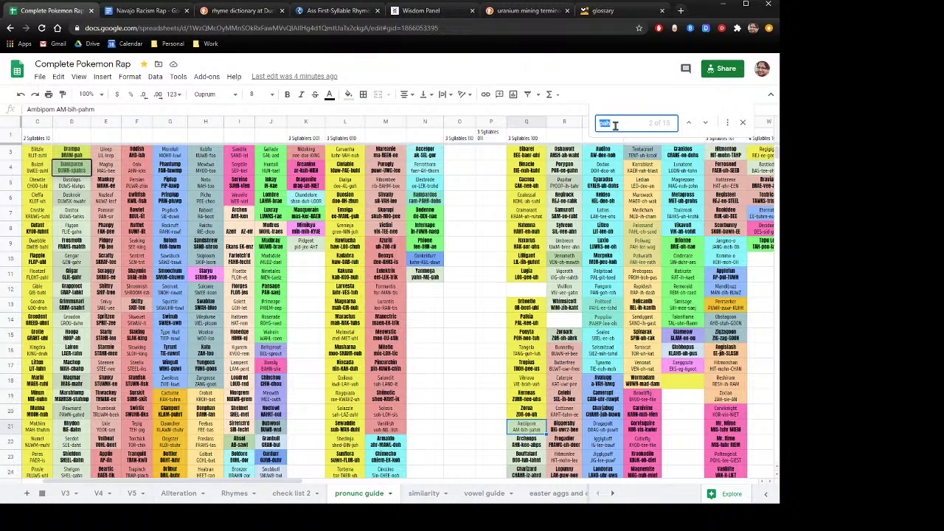
Step: Search the pronunc guide sheet for "aipom" and select the Aipom cell
type("aipo")
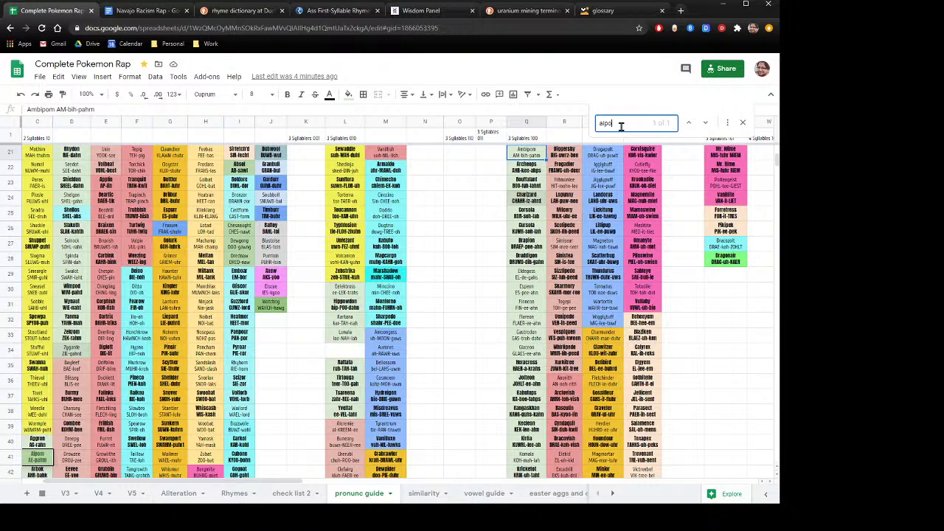
type("m")
left_click(40, 459)
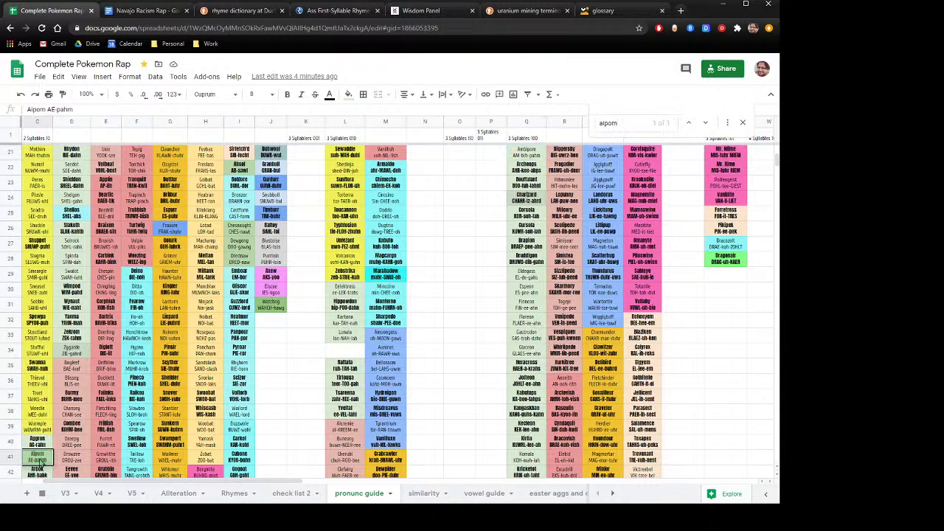
Step: Copy the Aipom name, search the V5 sheet for "aipom" to check whether it is already used, and look at the Aliteration sheet
double_click(39, 109)
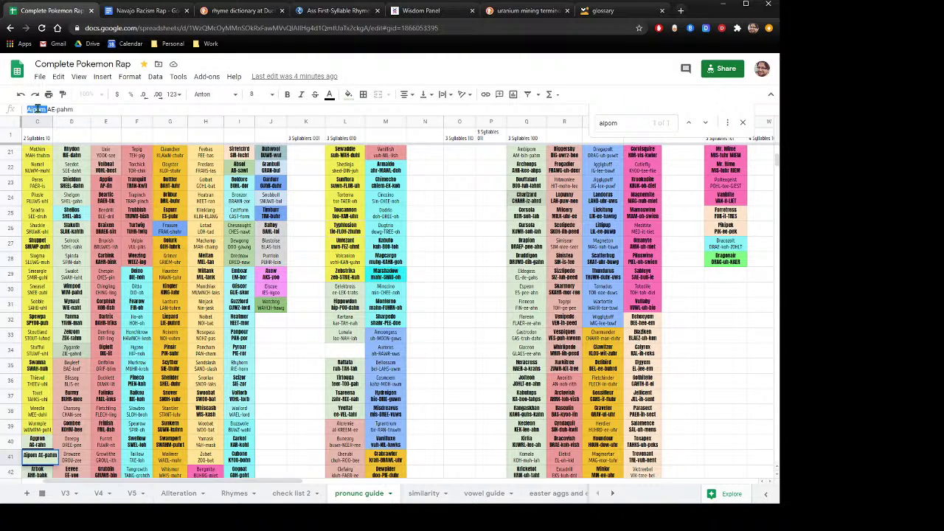
left_click(48, 109)
left_click_drag(28, 110, 46, 109)
left_click(133, 493)
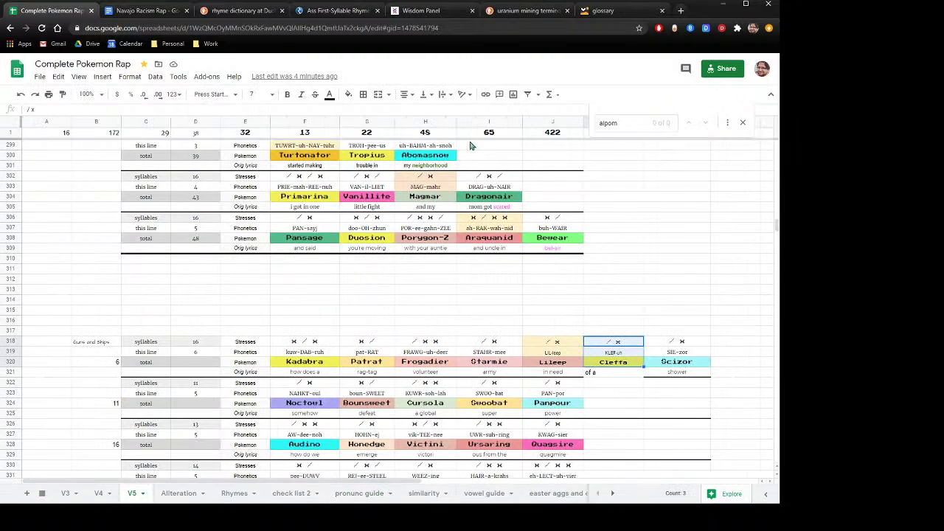
left_click(626, 124)
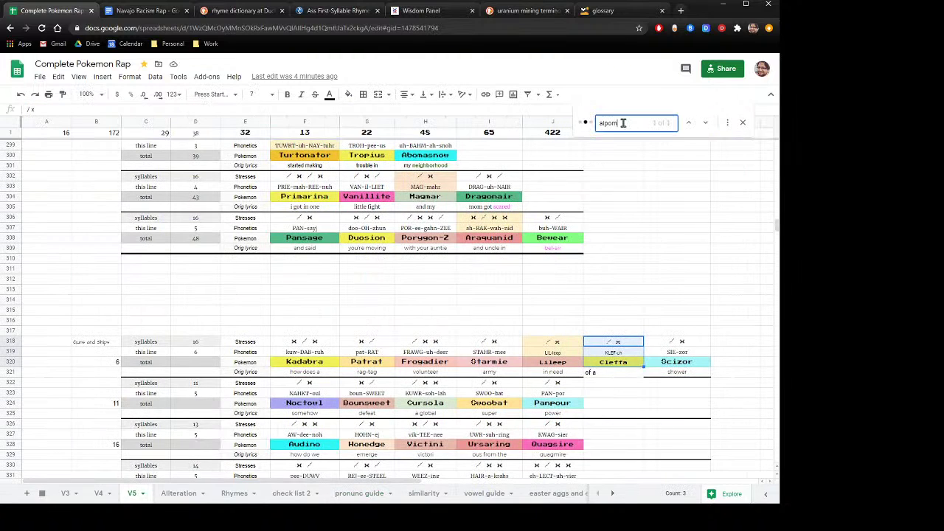
left_click(705, 124)
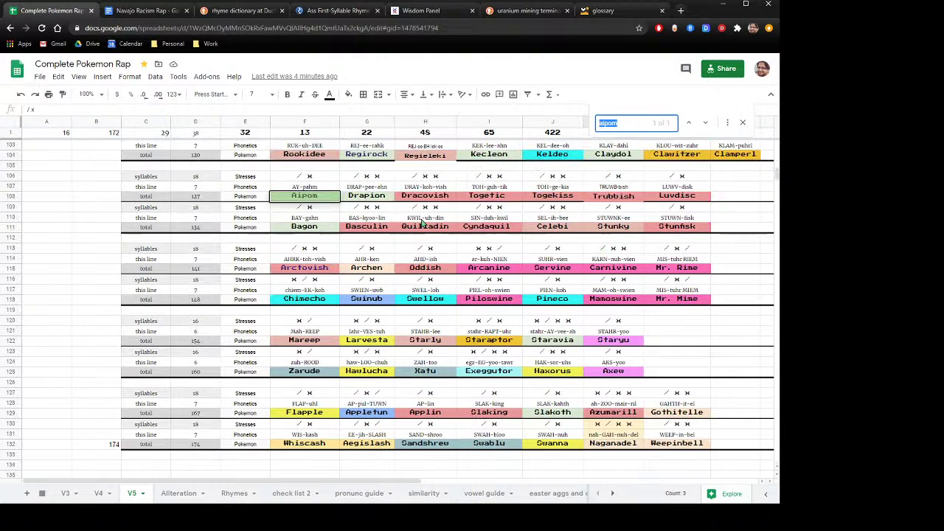
scroll(422, 224, "up", 1)
left_click(177, 496)
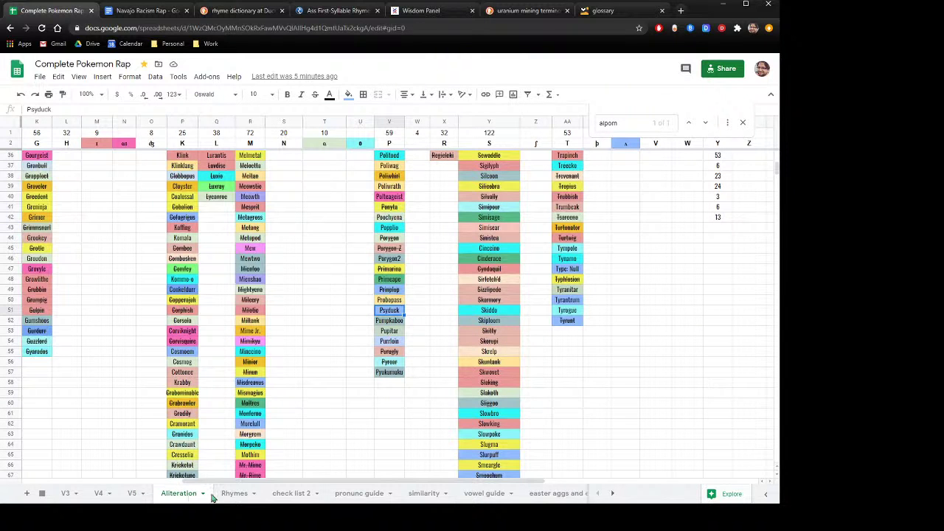
Step: Search the pronunc guide sheet for "ahn" and review the matches after Aipom, wrapping around to the first one
left_click(338, 495)
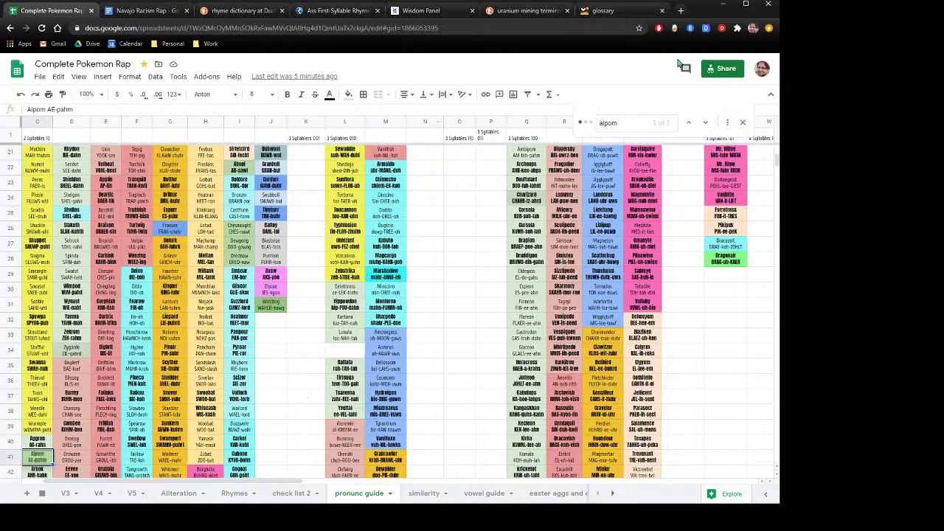
double_click(599, 124)
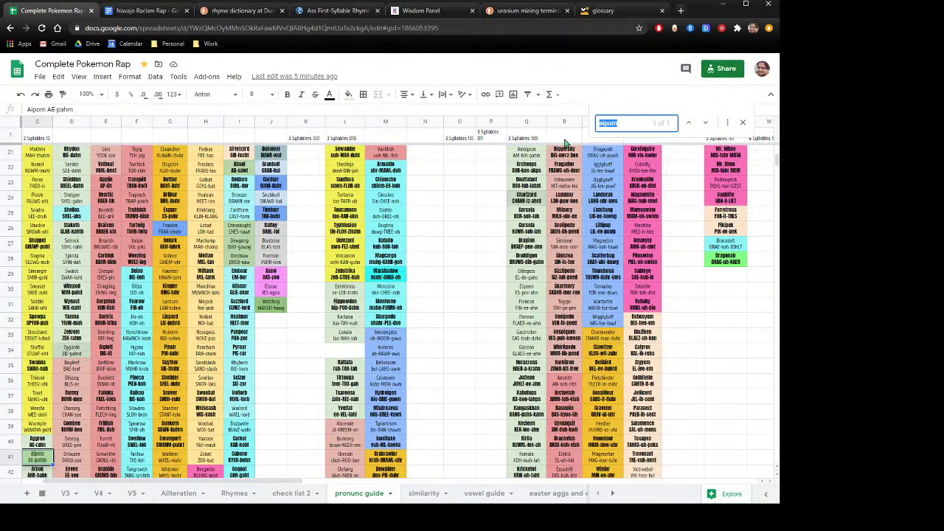
type("ahn")
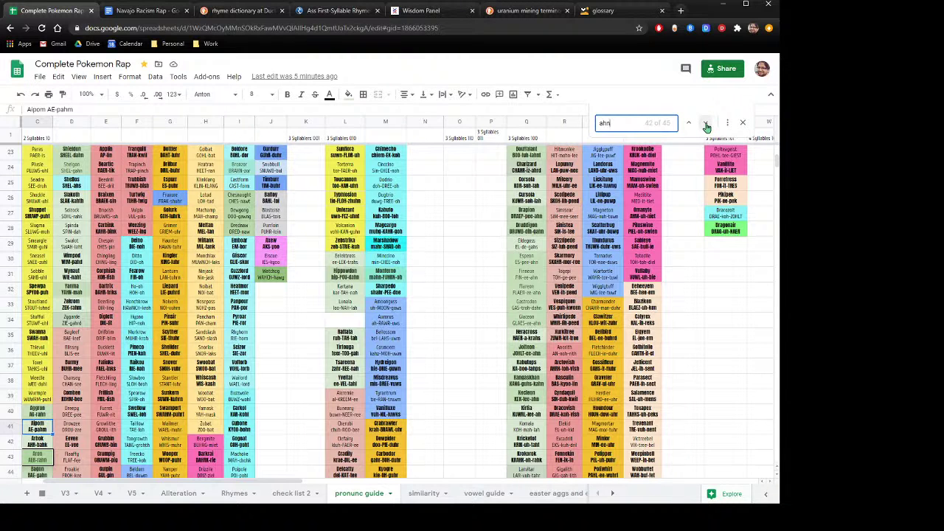
left_click(706, 125)
left_click(706, 125)
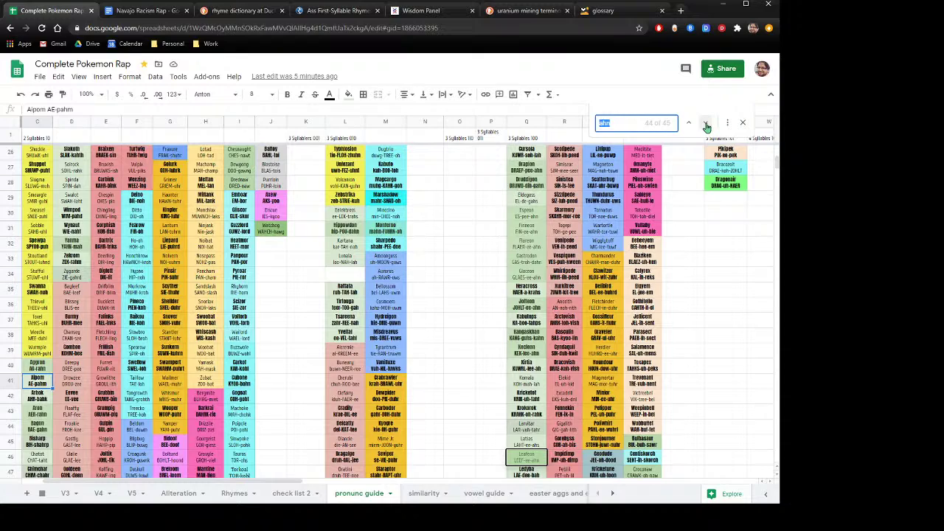
left_click(706, 125)
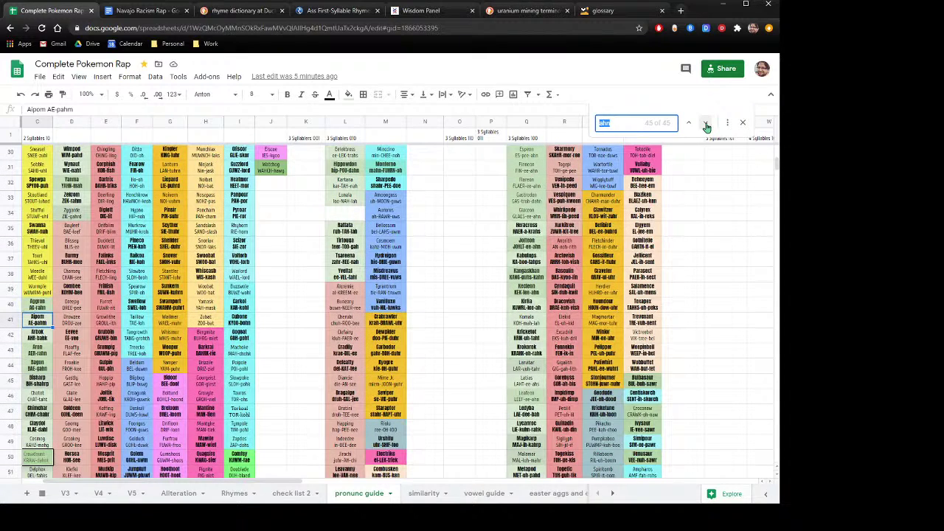
left_click(706, 126)
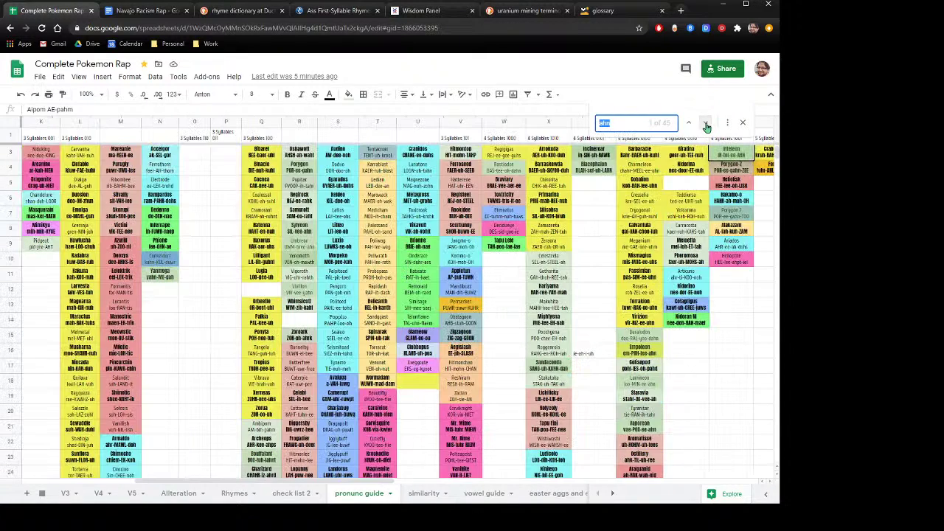
Step: Go through the remaining "ahn" matches in the pronunc guide sheet up to Shelgon, examining each name as a rhyme candidate
left_click(706, 125)
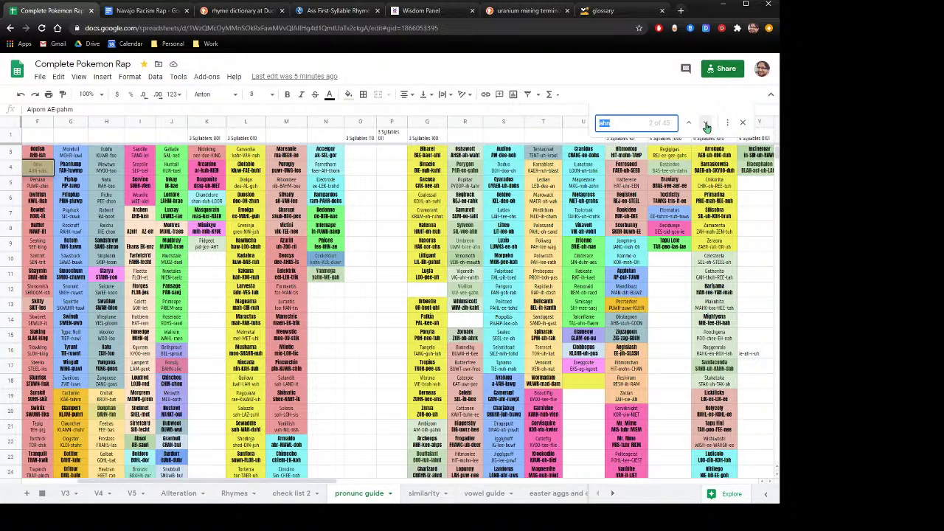
left_click(706, 125)
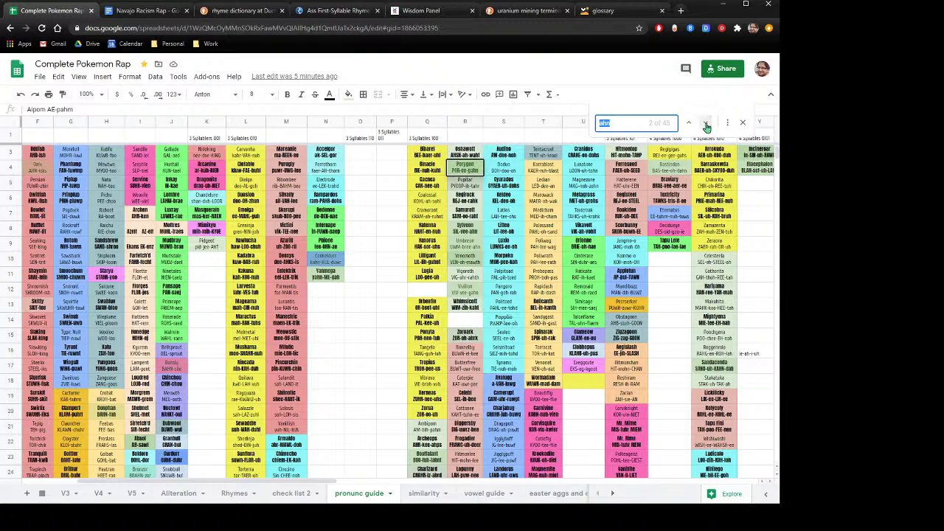
left_click(706, 126)
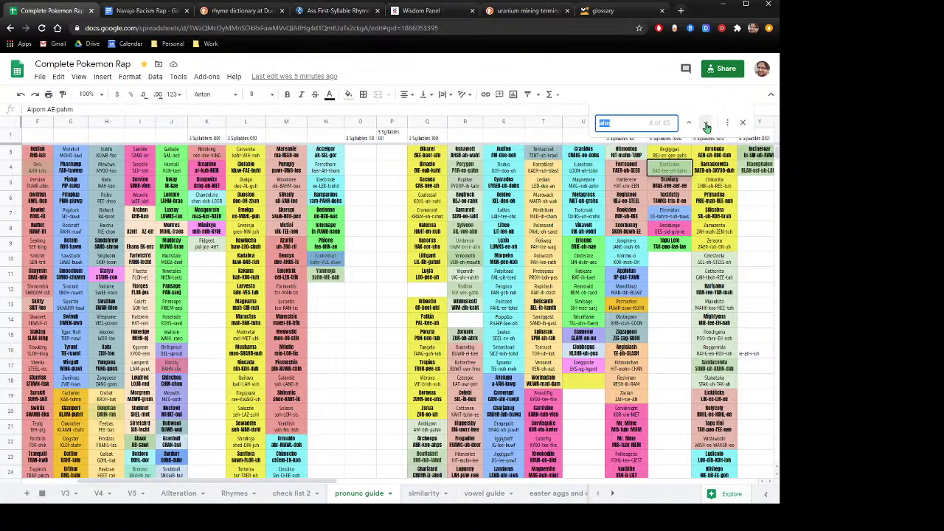
left_click(707, 126)
left_click(706, 125)
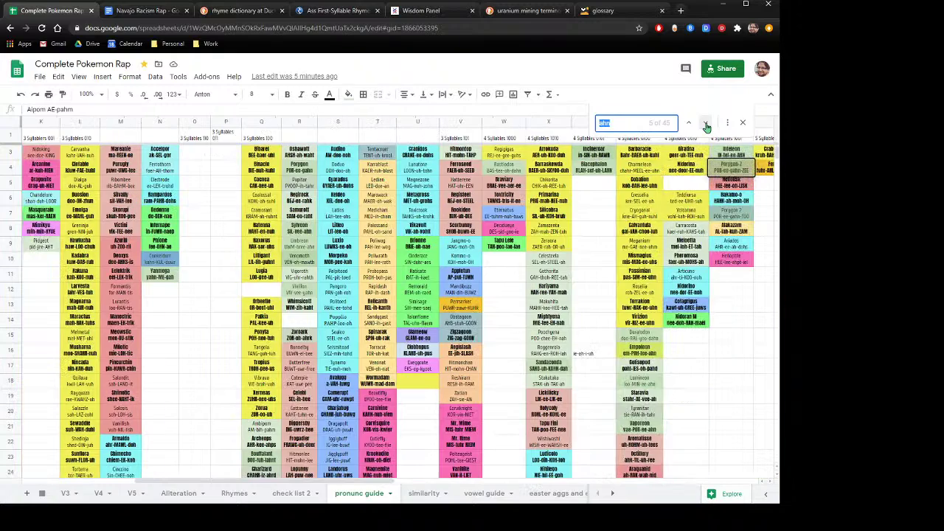
left_click(706, 125)
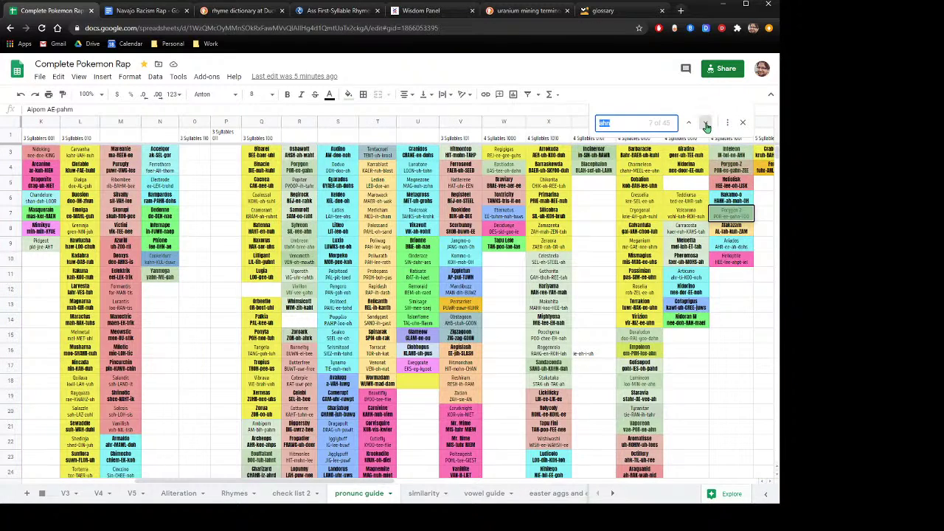
left_click(706, 126)
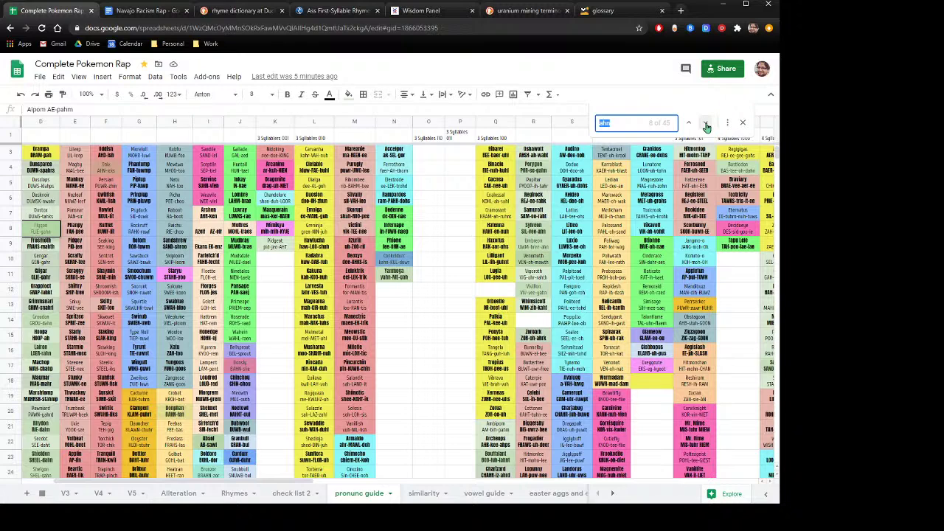
left_click(707, 125)
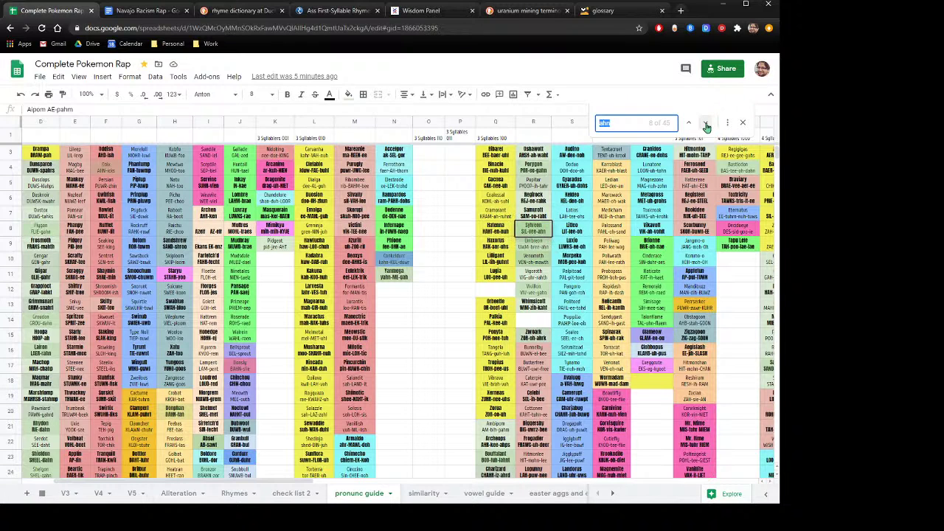
left_click(706, 126)
left_click(706, 125)
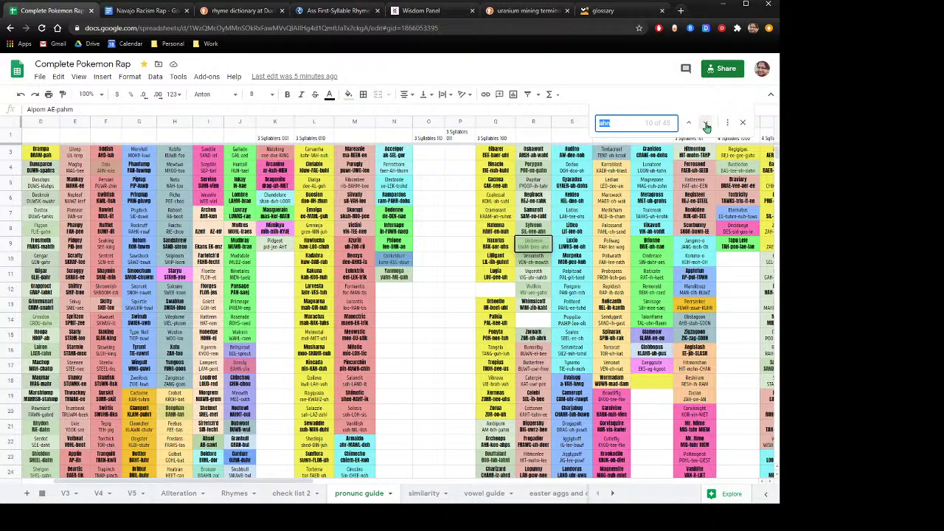
left_click(706, 125)
left_click(706, 125)
left_click(706, 125)
left_click(706, 125)
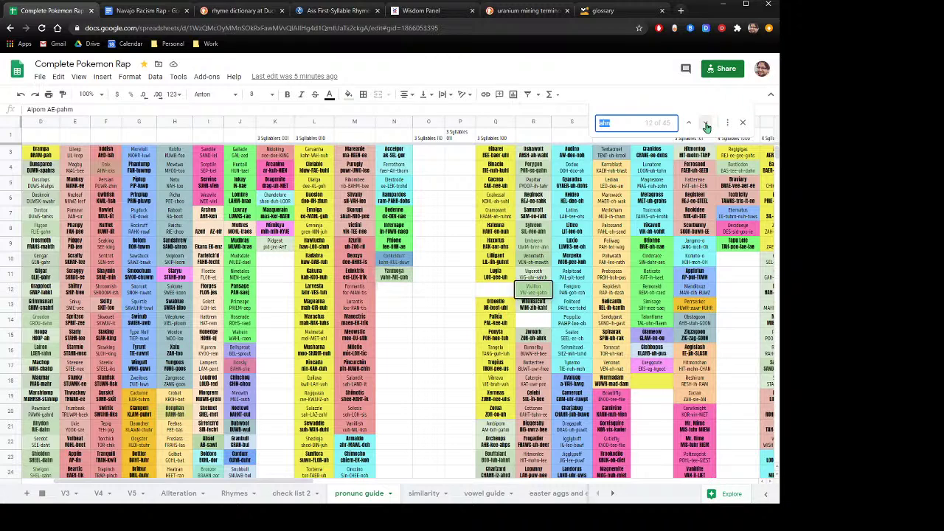
left_click(706, 126)
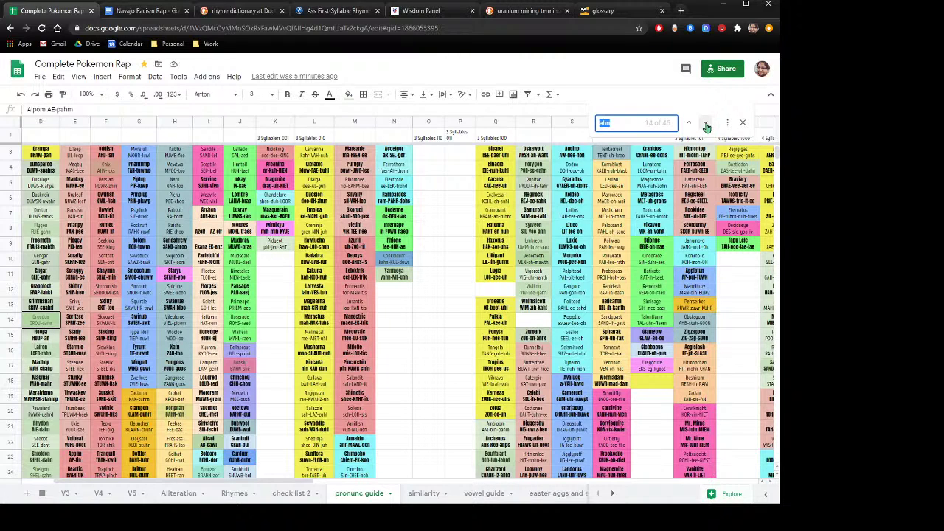
left_click(706, 126)
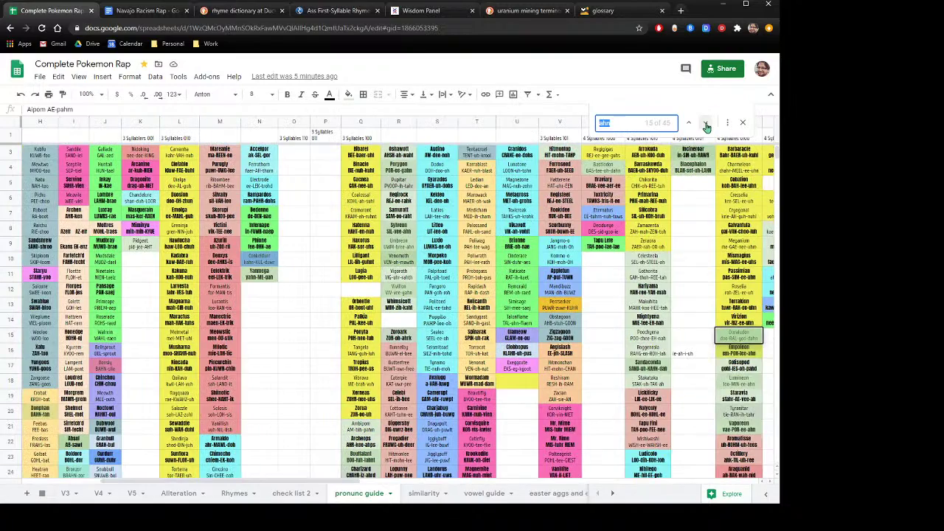
left_click(707, 126)
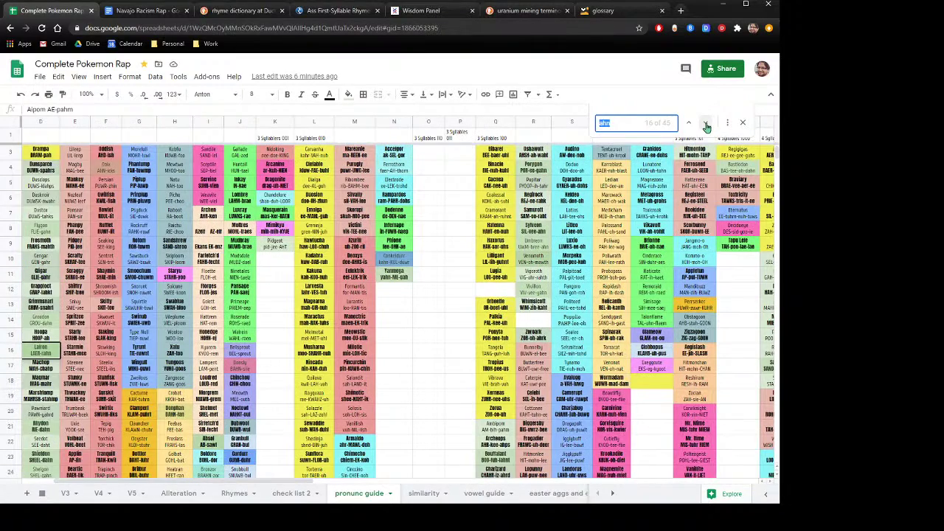
left_click(706, 125)
left_click(706, 125)
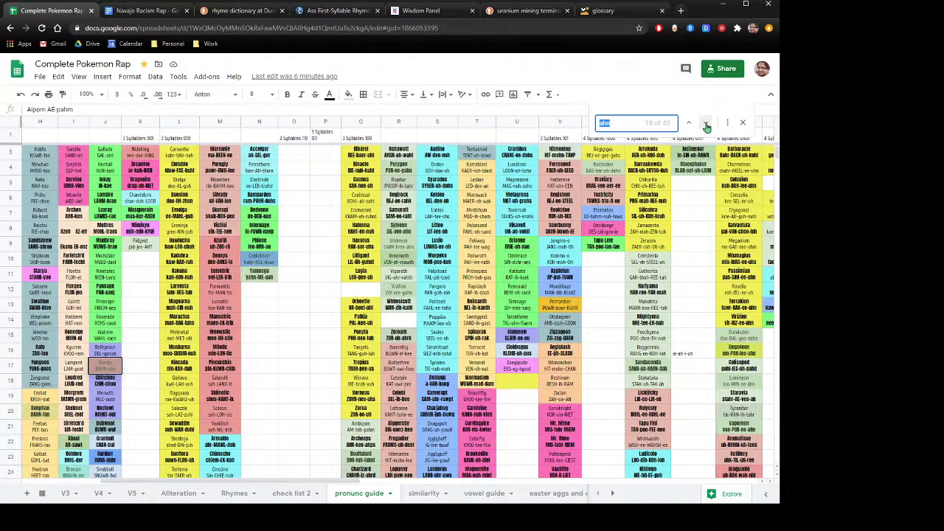
left_click(706, 125)
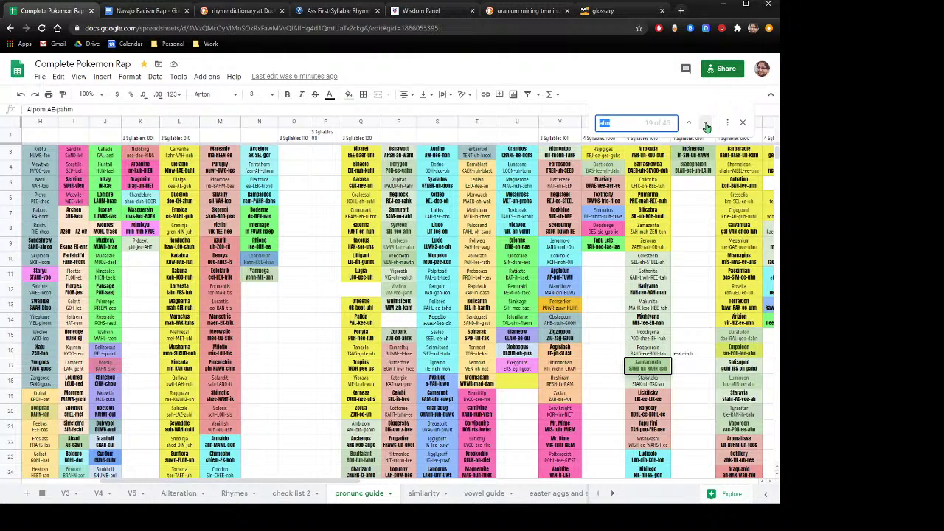
left_click(706, 125)
left_click(706, 126)
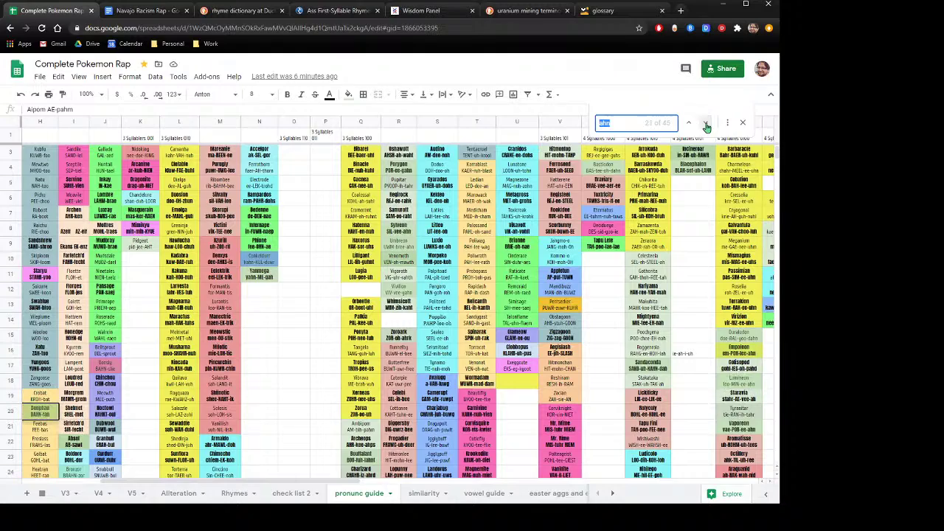
left_click(707, 126)
left_click(707, 125)
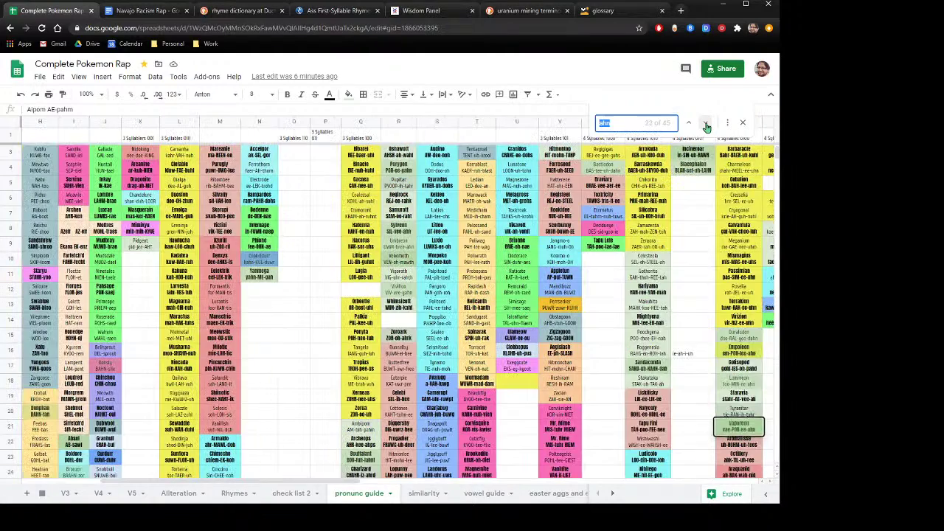
left_click(706, 125)
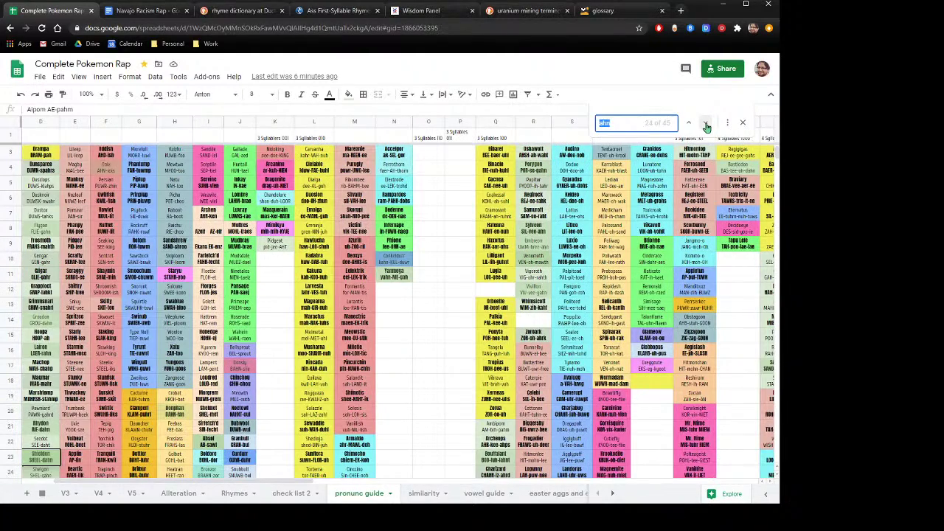
left_click(706, 126)
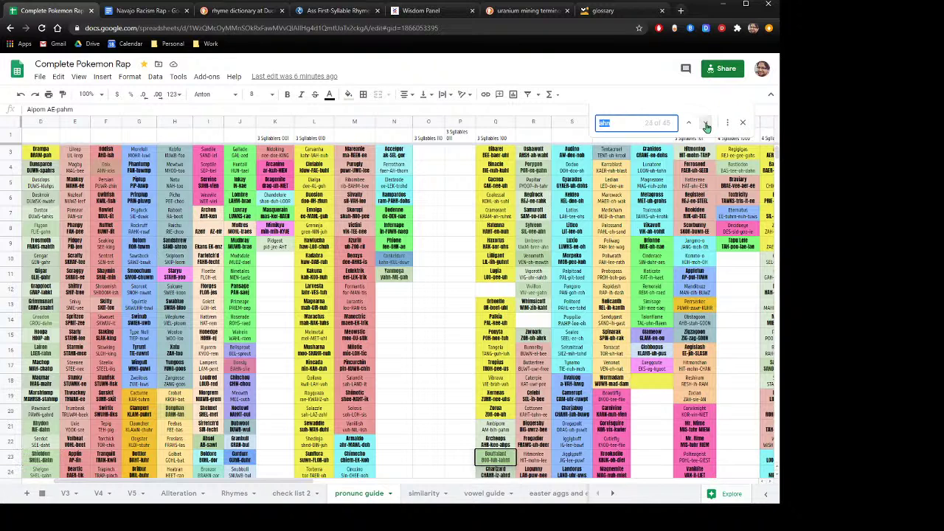
left_click(706, 126)
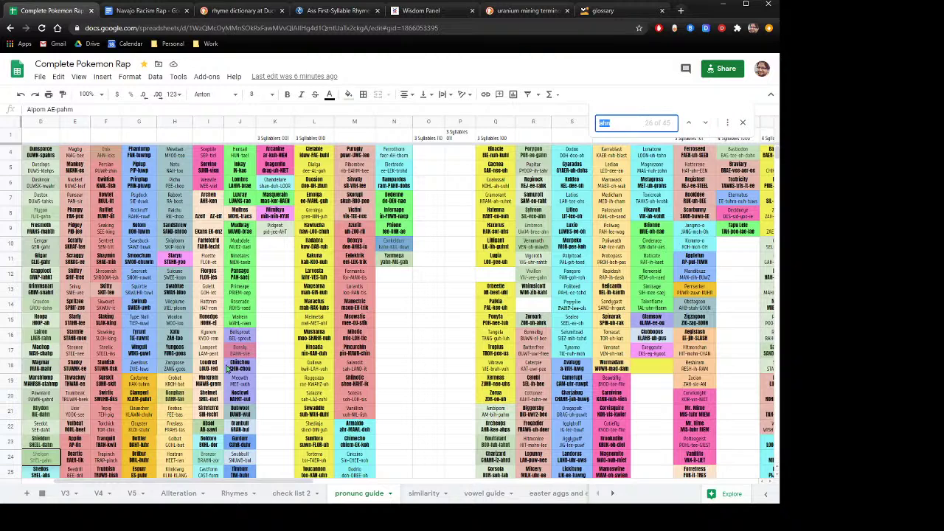
Step: Copy the name Shelgon from the pronunc guide sheet into the cell beside Pawniard in the V4 sheet, and return to the pronunc guide
left_click(30, 459)
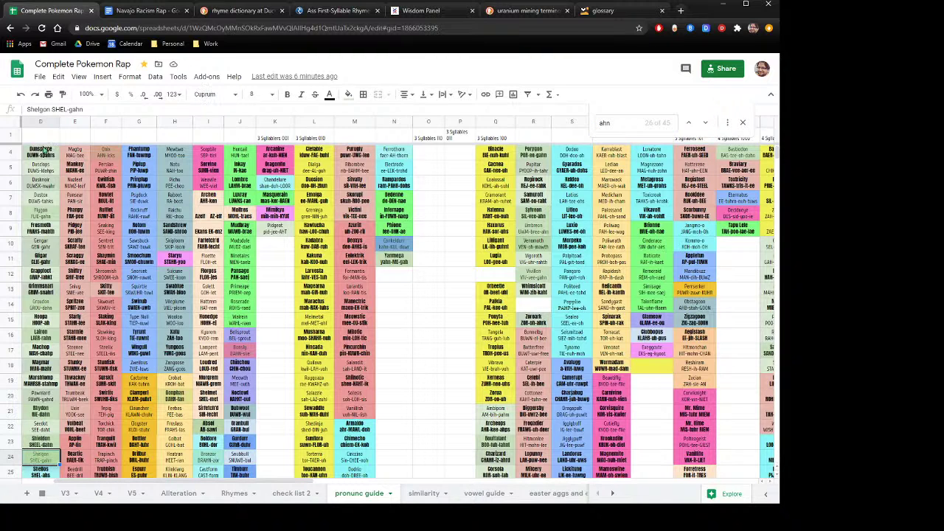
double_click(35, 109)
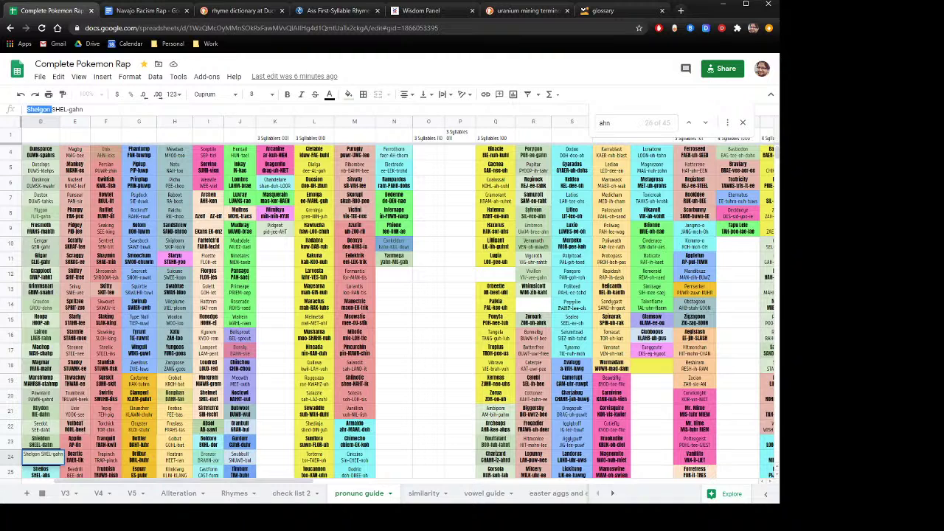
left_click(97, 494)
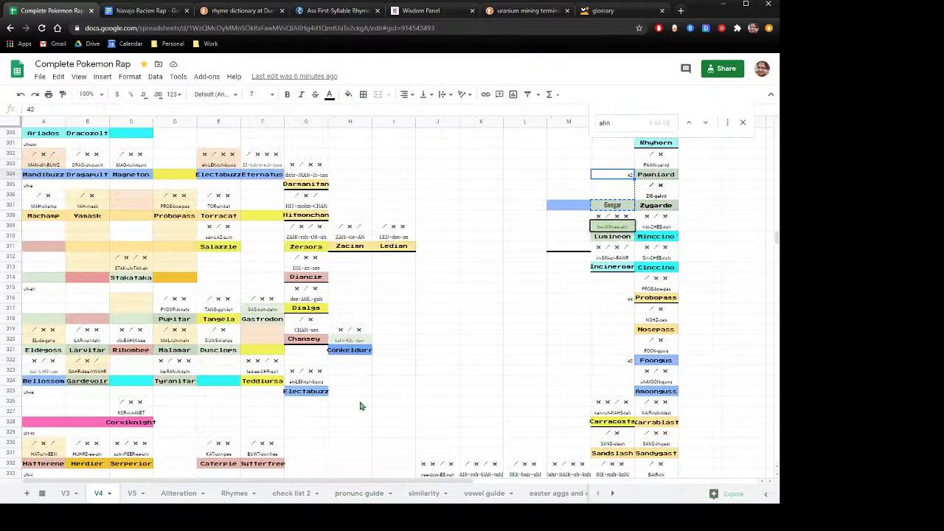
right_click(600, 178)
left_click(626, 182)
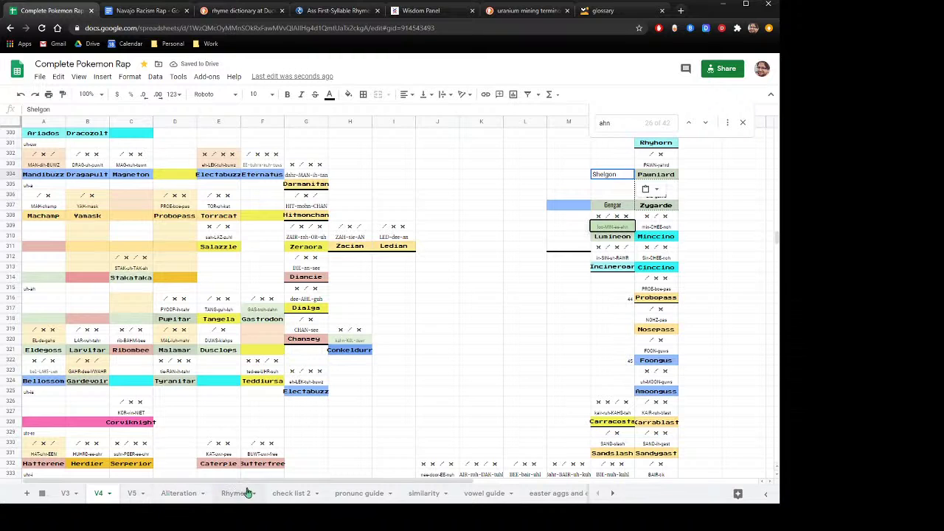
left_click(360, 495)
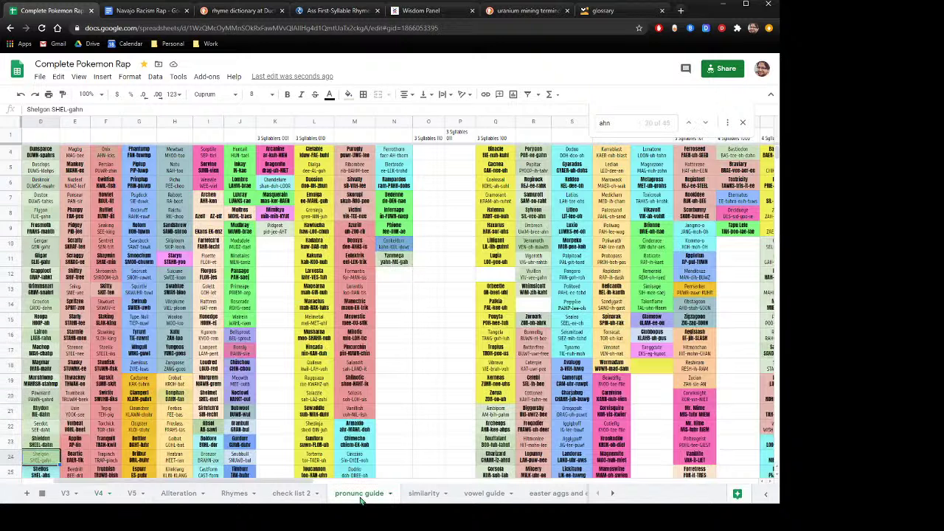
Step: Go through the "ahn" matches after Shelgon in the pronunc guide sheet, wrapping around to the first one, to examine further rhyme candidates
left_click(705, 125)
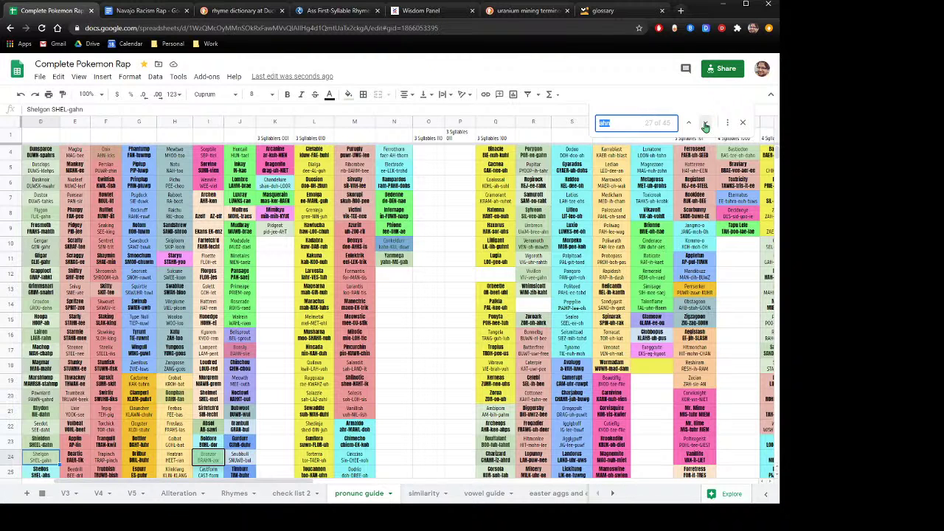
left_click(706, 126)
left_click(706, 126)
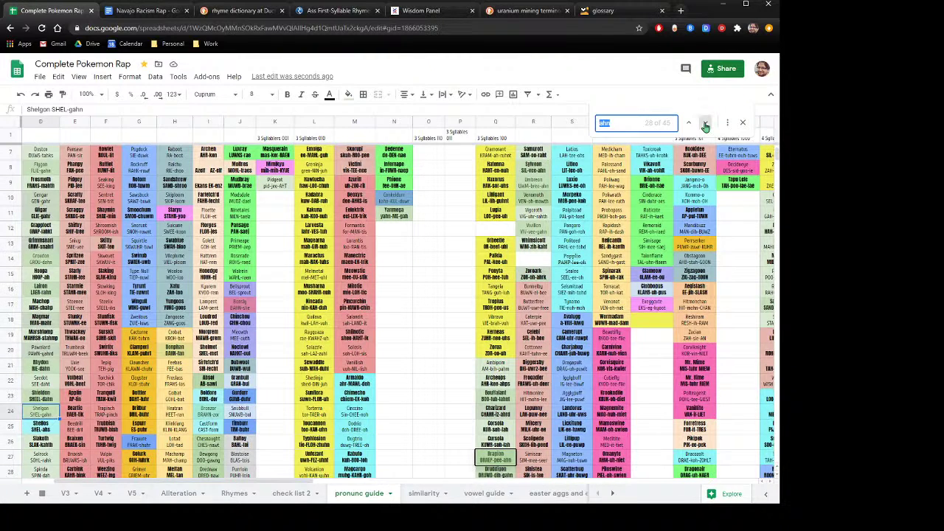
left_click(705, 126)
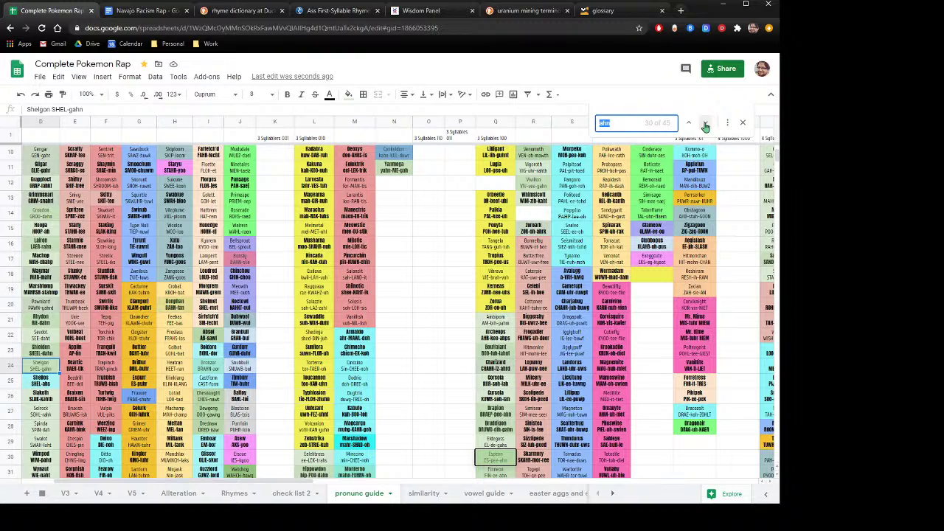
left_click(705, 125)
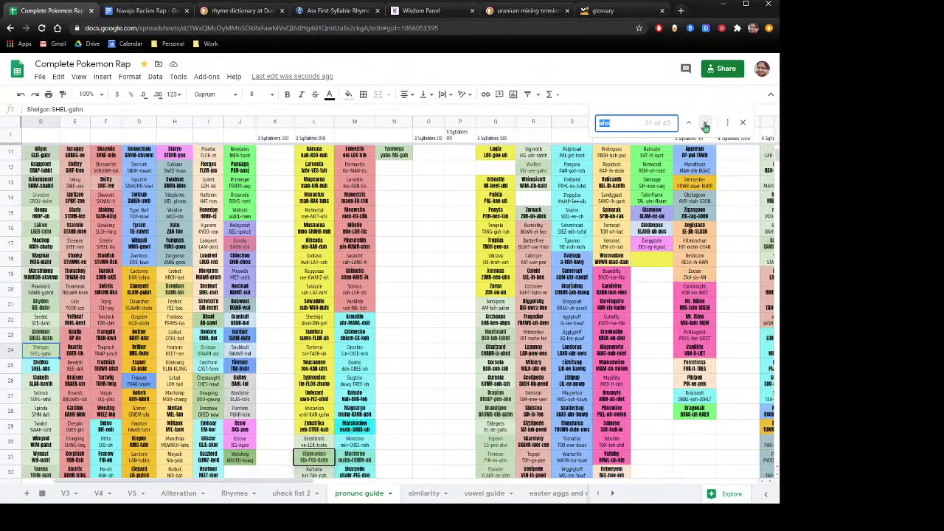
left_click(705, 125)
left_click(705, 125)
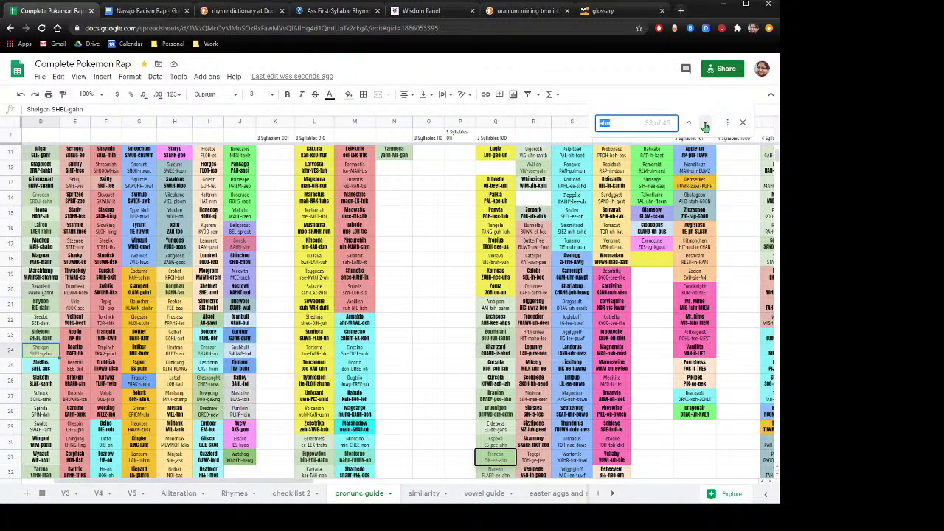
left_click(706, 126)
left_click(706, 126)
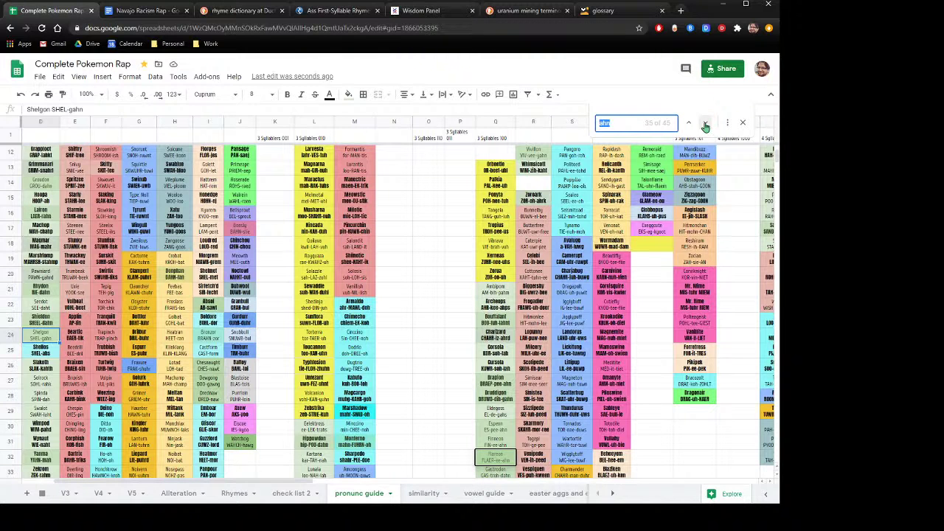
left_click(705, 125)
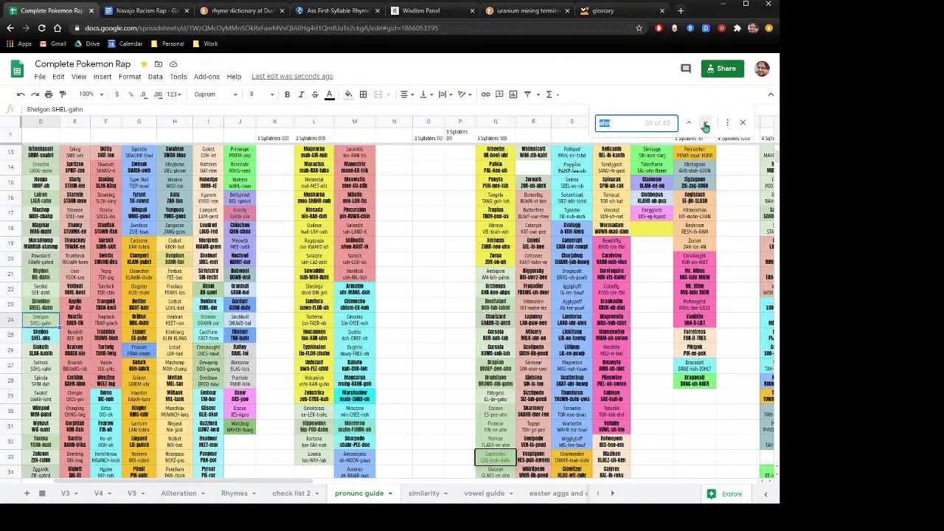
left_click(706, 125)
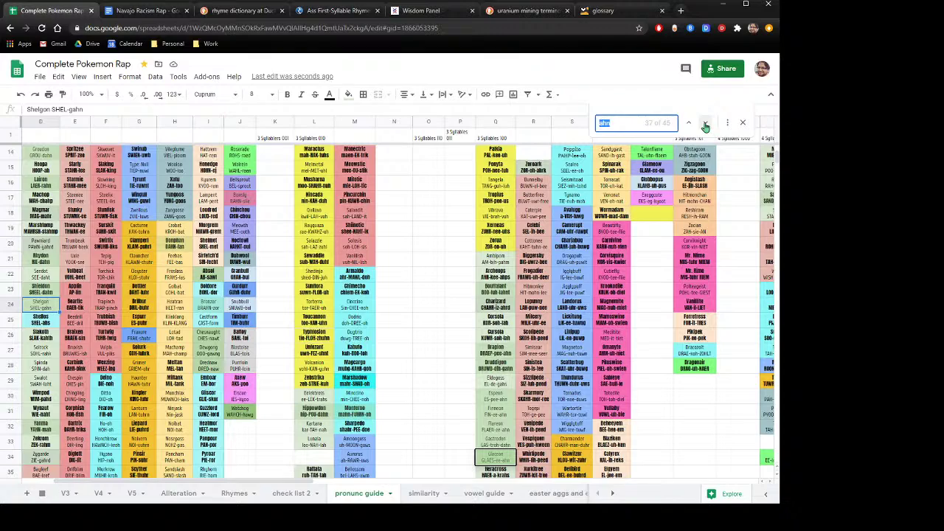
left_click(705, 126)
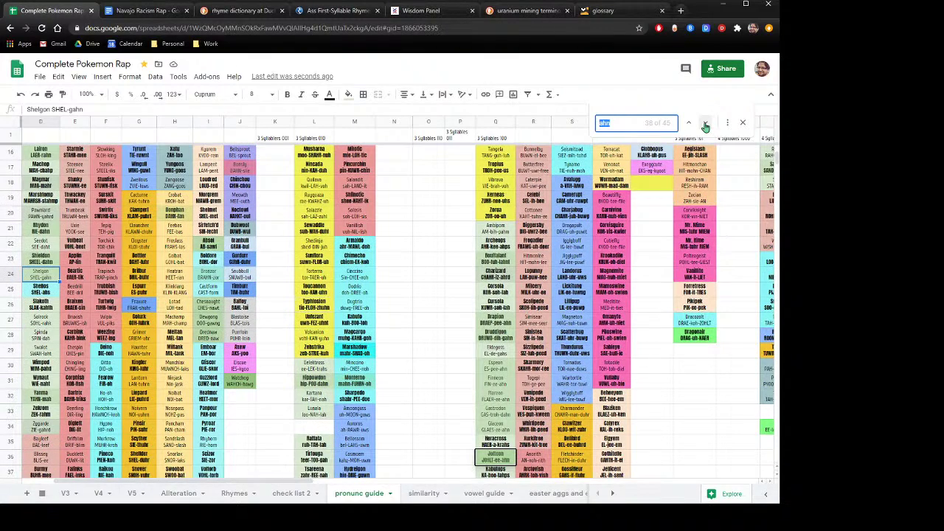
left_click(706, 126)
left_click(705, 125)
left_click(706, 126)
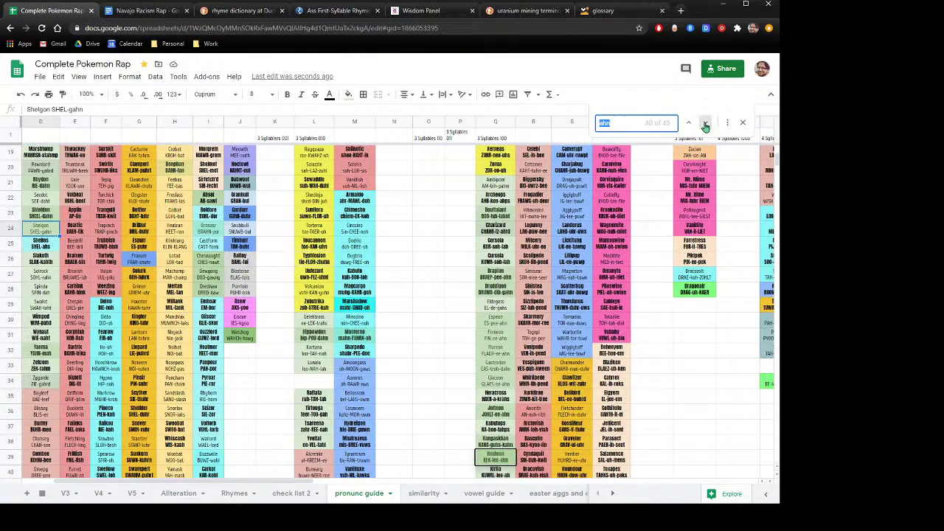
left_click(705, 126)
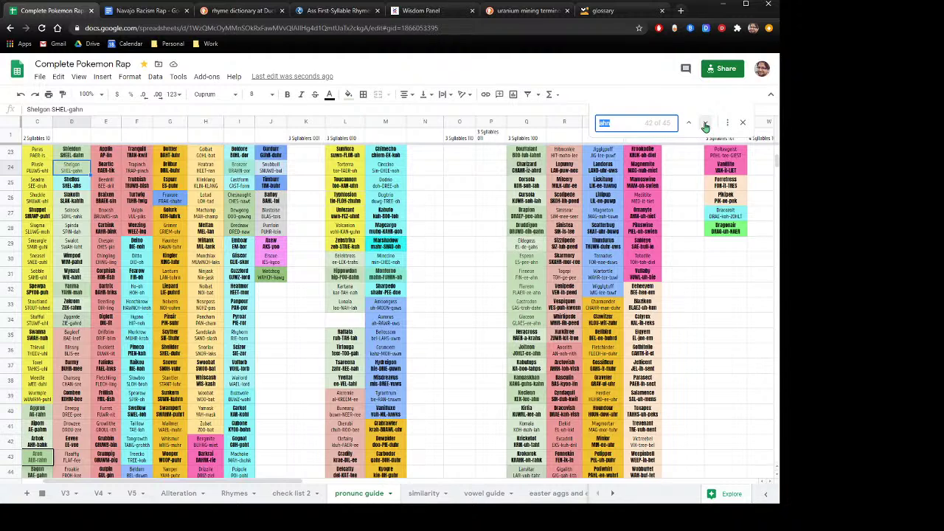
left_click(706, 126)
left_click(705, 125)
left_click(705, 125)
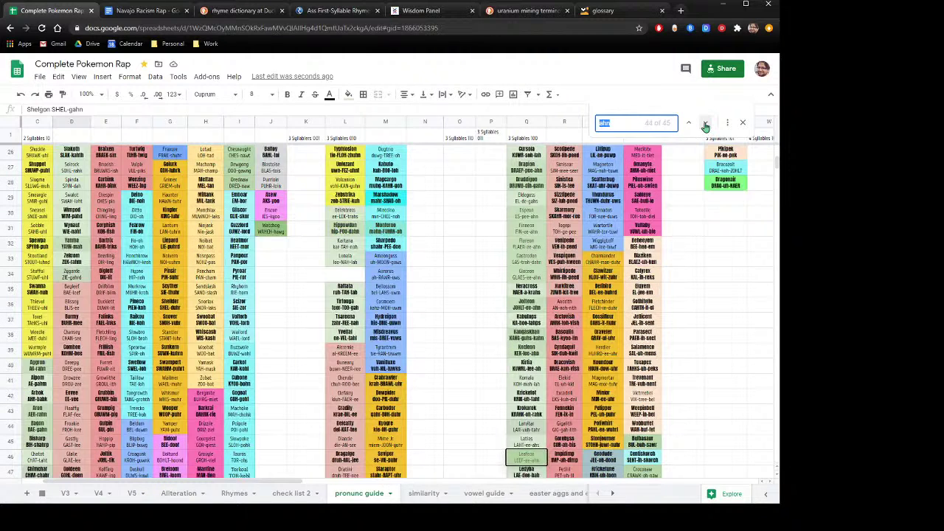
left_click(706, 126)
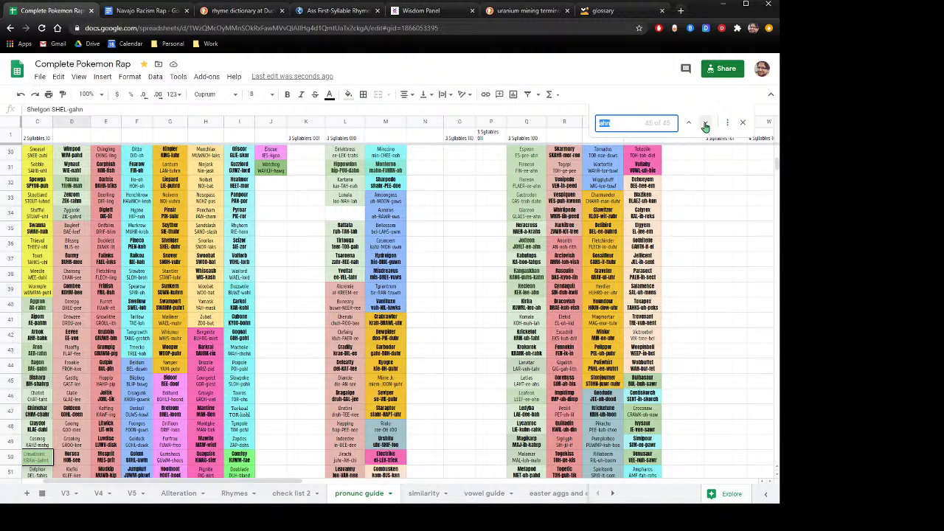
left_click(705, 126)
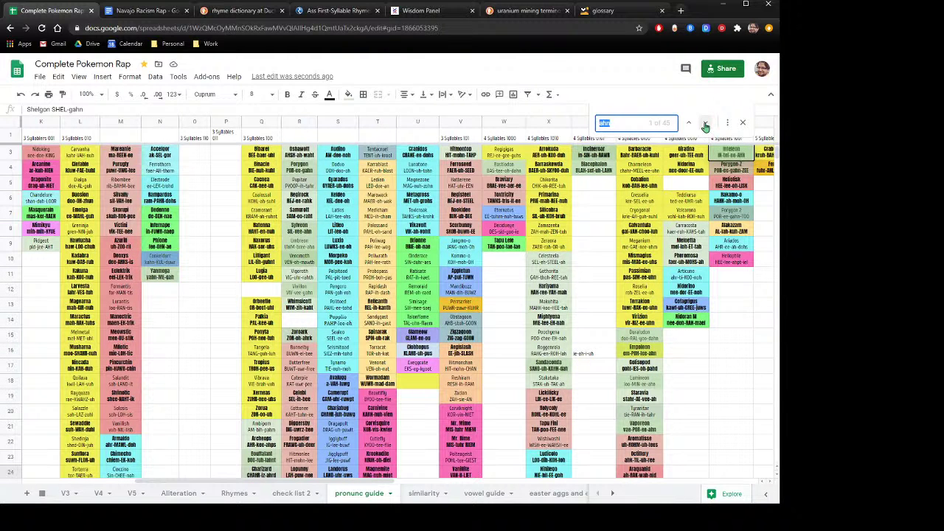
Step: Search the pronunc guide sheet for "awn" and go back and forth through the matches, examining each name
left_click(616, 125)
type("wn")
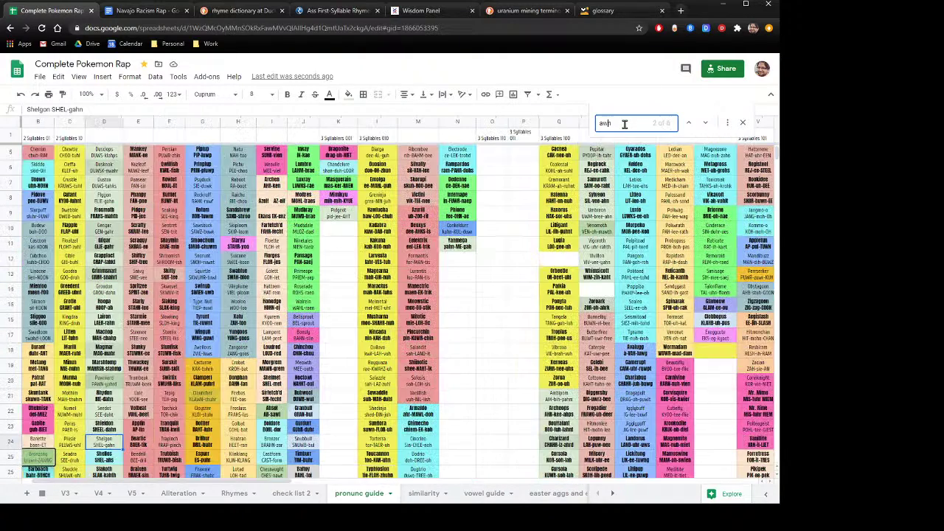
left_click(706, 124)
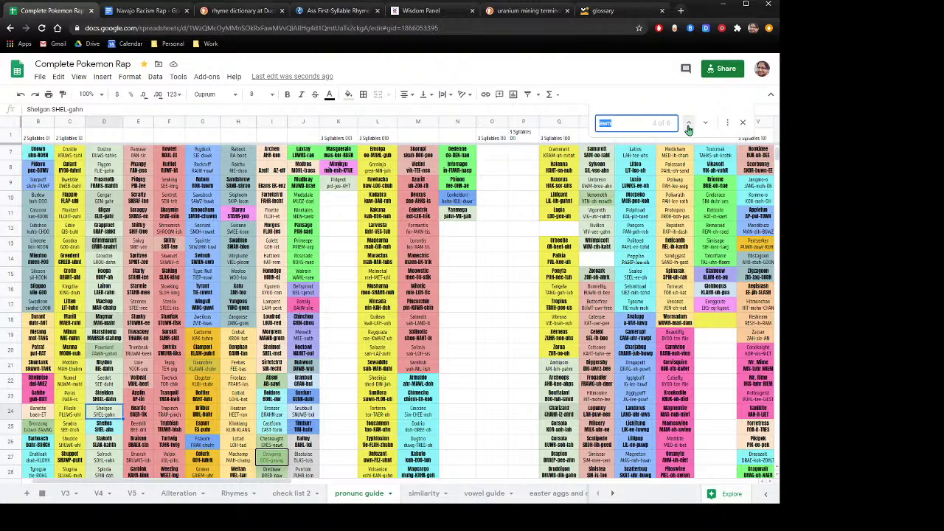
left_click(689, 124)
left_click(689, 127)
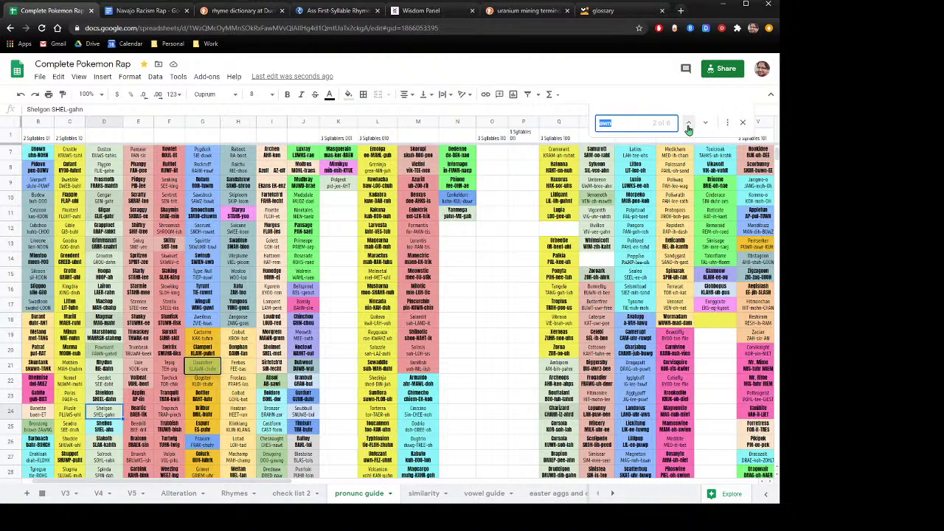
left_click(688, 127)
left_click(688, 127)
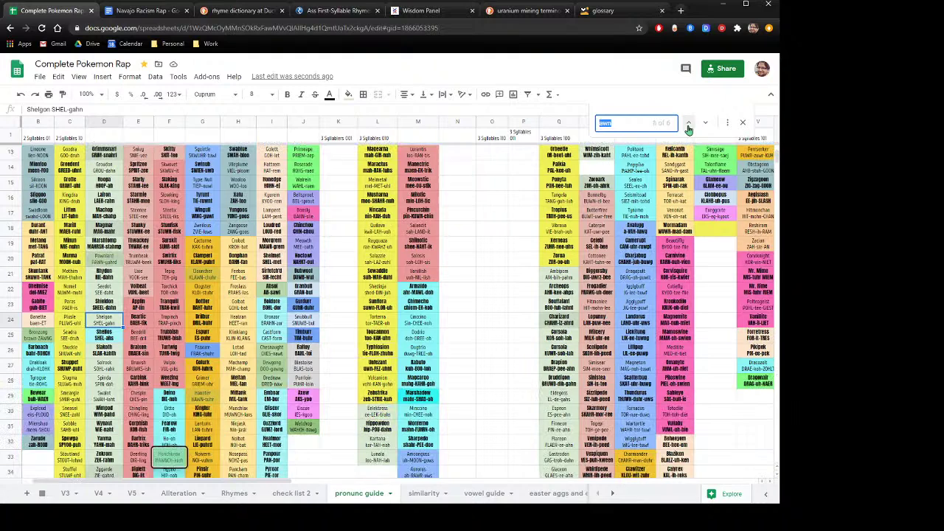
left_click(688, 127)
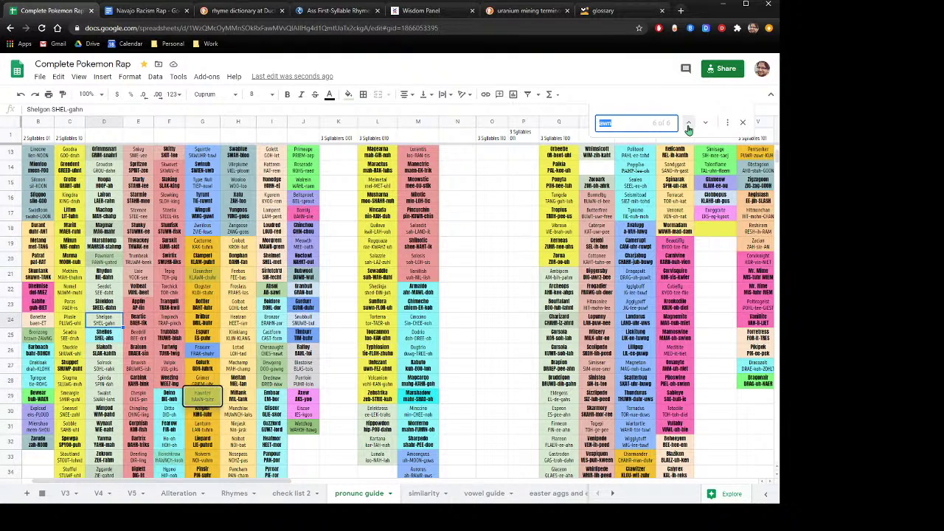
left_click(688, 127)
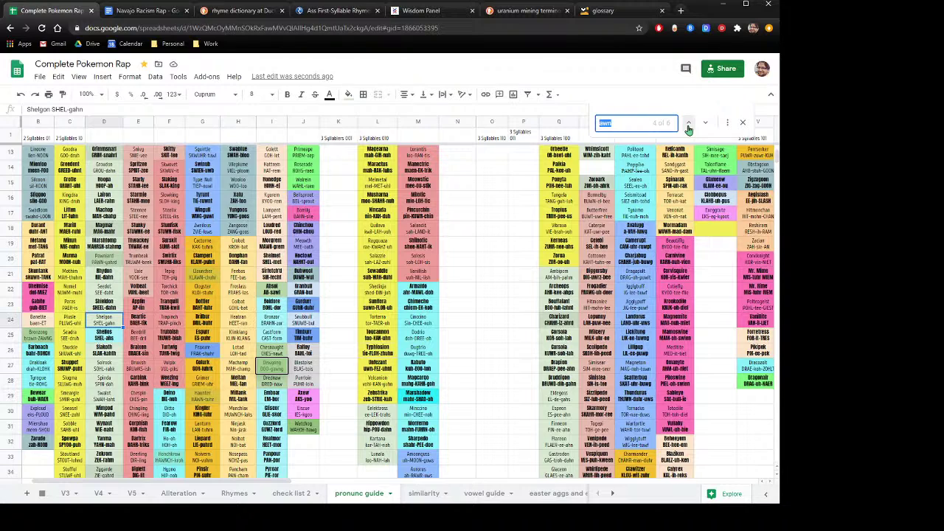
left_click(688, 127)
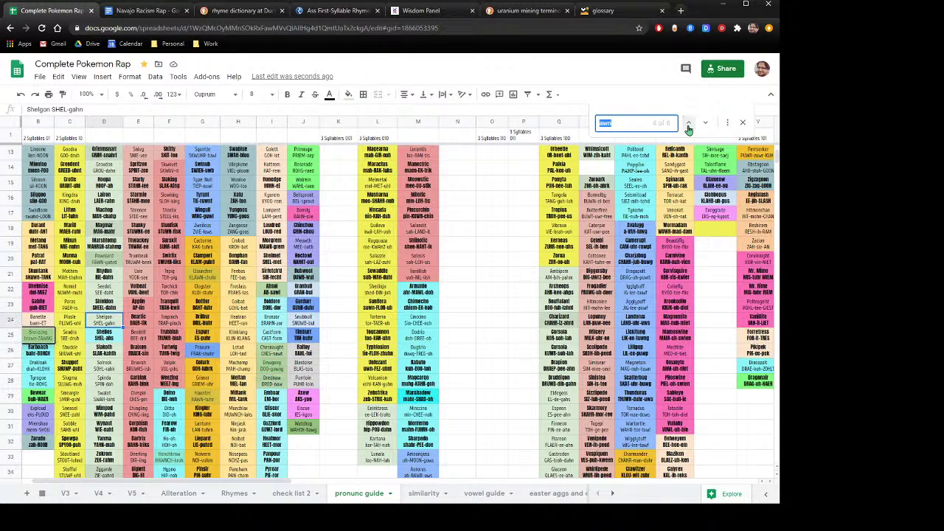
Step: Search the pronunc guide sheet for "ard" and review the matches, including Liepard, Gardevoir and Pawniard
left_click(636, 123)
left_click_drag(613, 123, 588, 129)
type("ard")
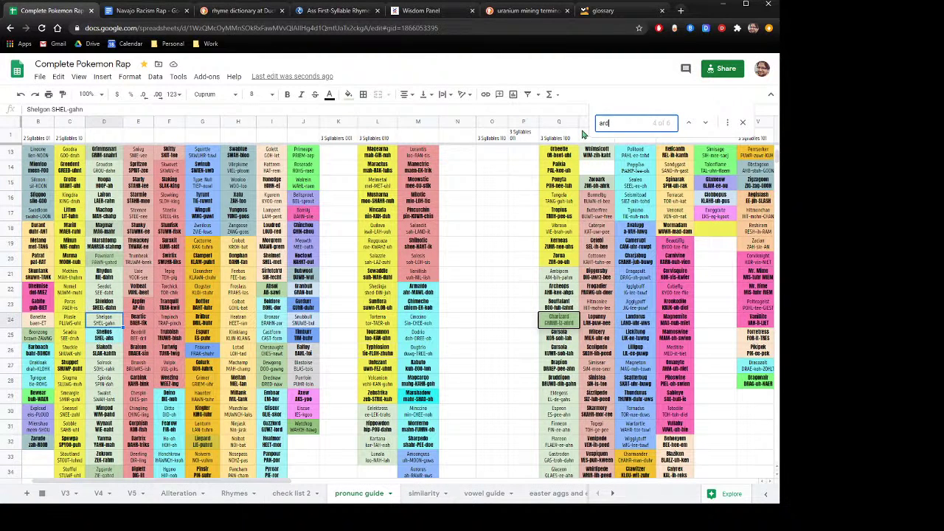
left_click(706, 124)
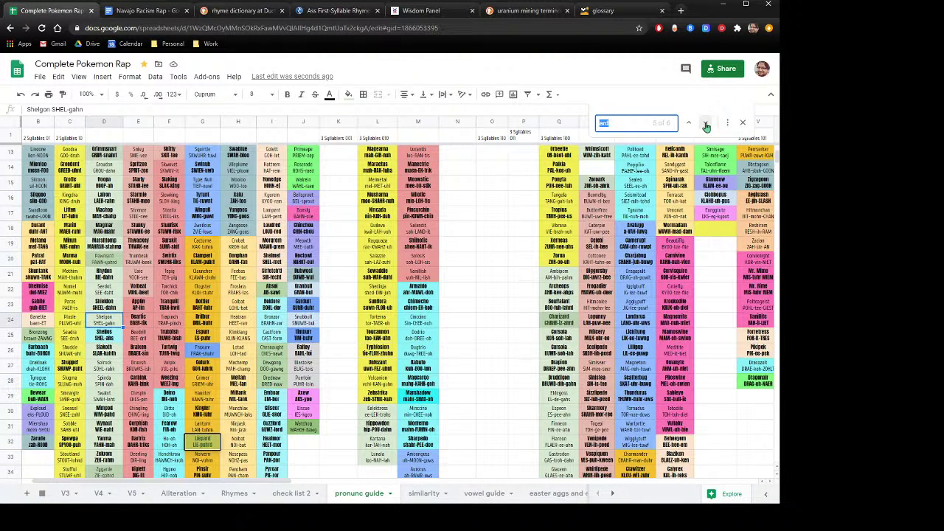
left_click(706, 124)
left_click(706, 124)
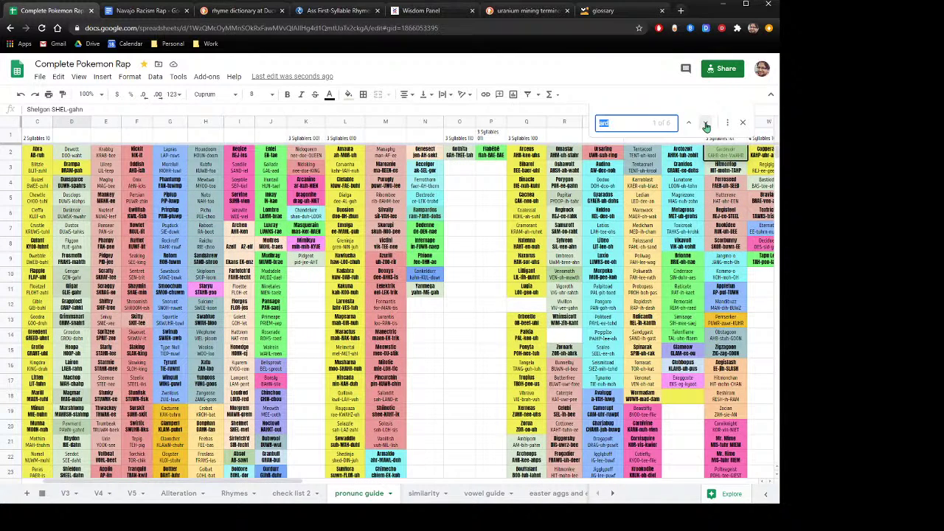
left_click(707, 124)
left_click(706, 124)
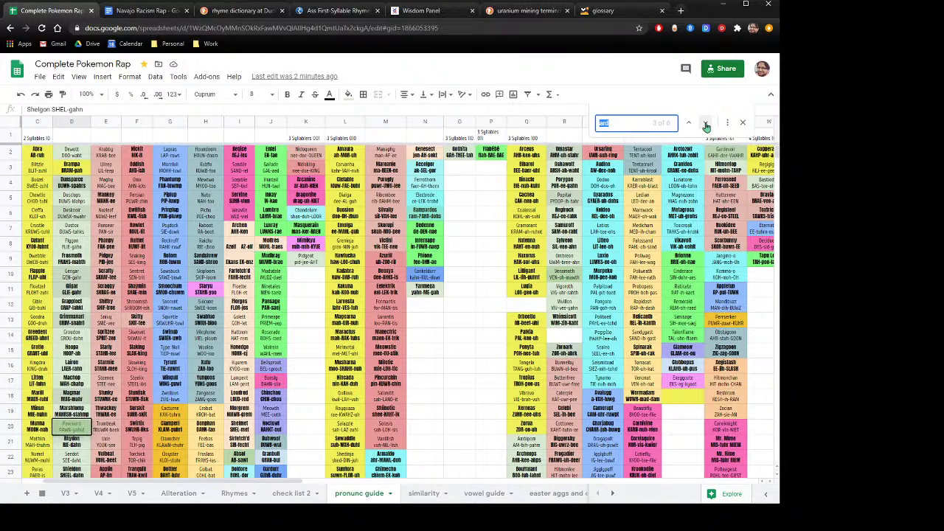
left_click(706, 124)
left_click(706, 123)
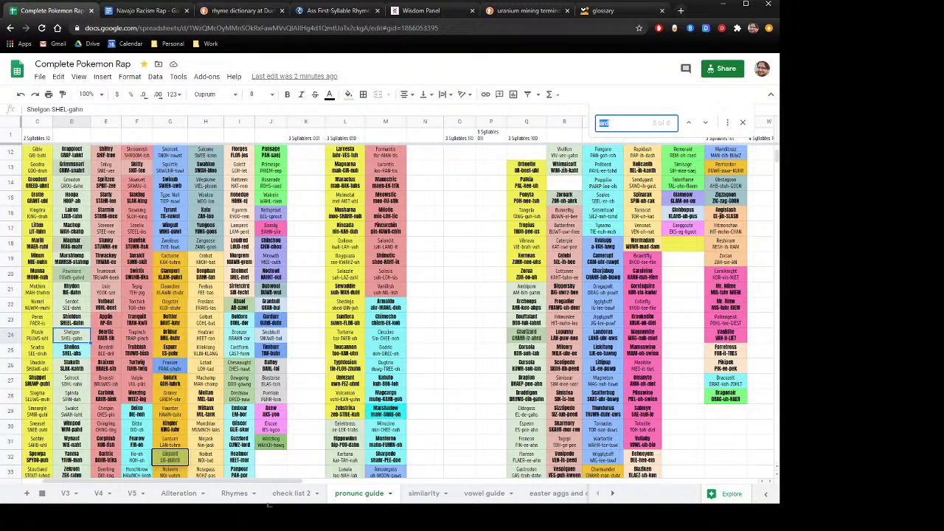
Step: Examine the P column of the Aliteration sheet for names that alliterate with Pawniard, and return to the V4 sheet
left_click(184, 493)
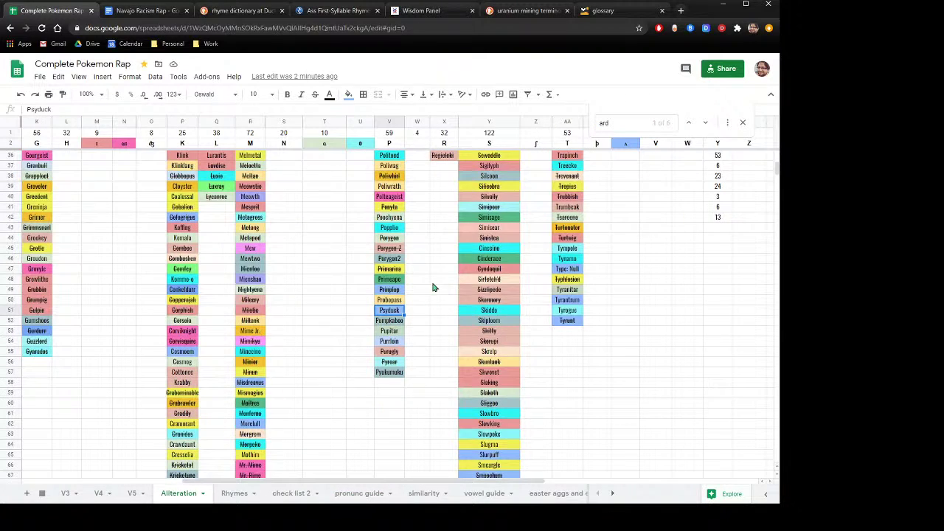
scroll(416, 256, "up", 5)
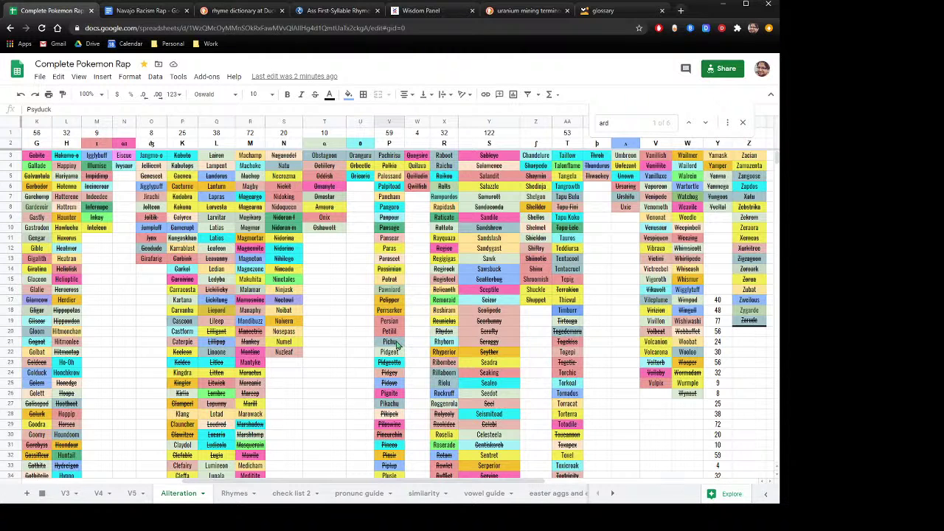
scroll(416, 382, "down", 1)
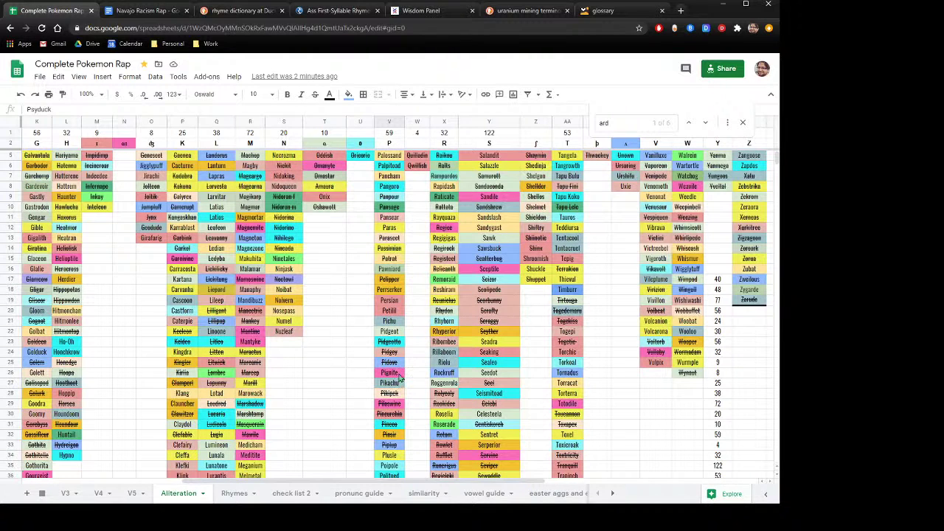
scroll(402, 373, "down", 2)
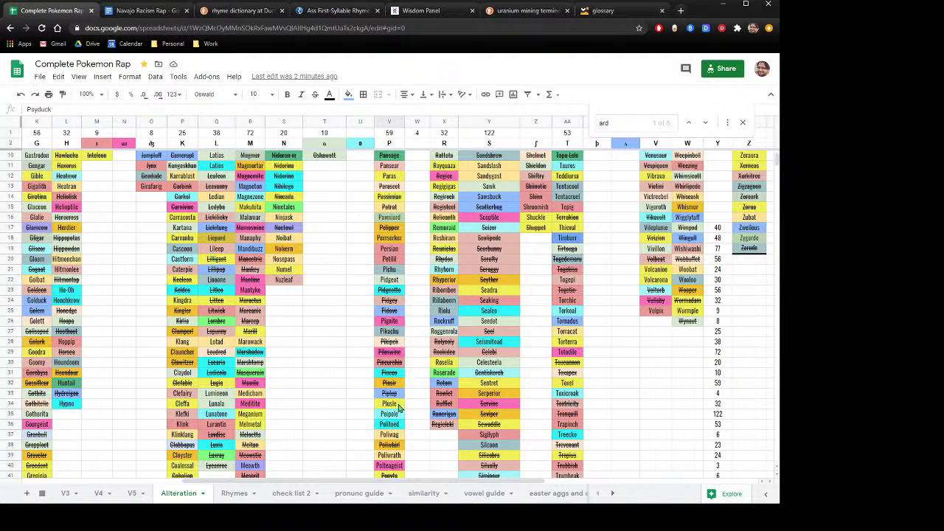
scroll(398, 408, "down", 2)
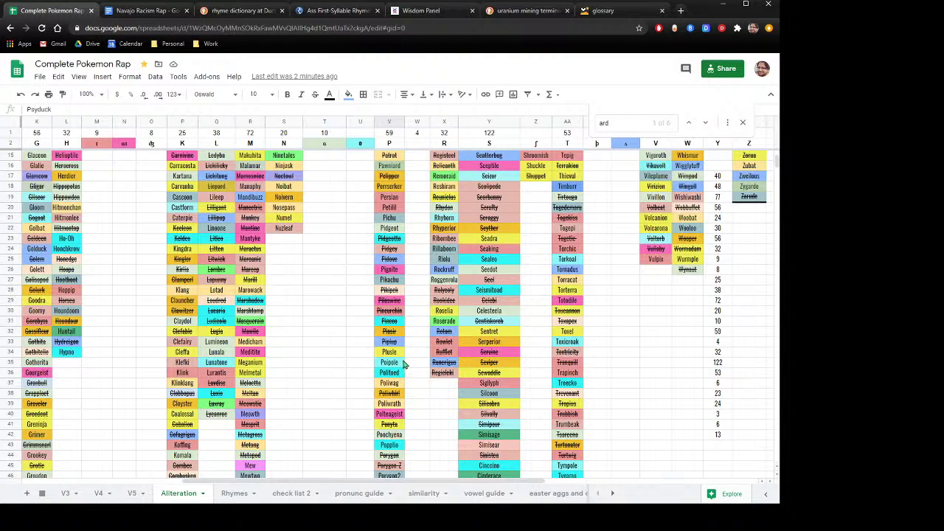
scroll(403, 365, "down", 2)
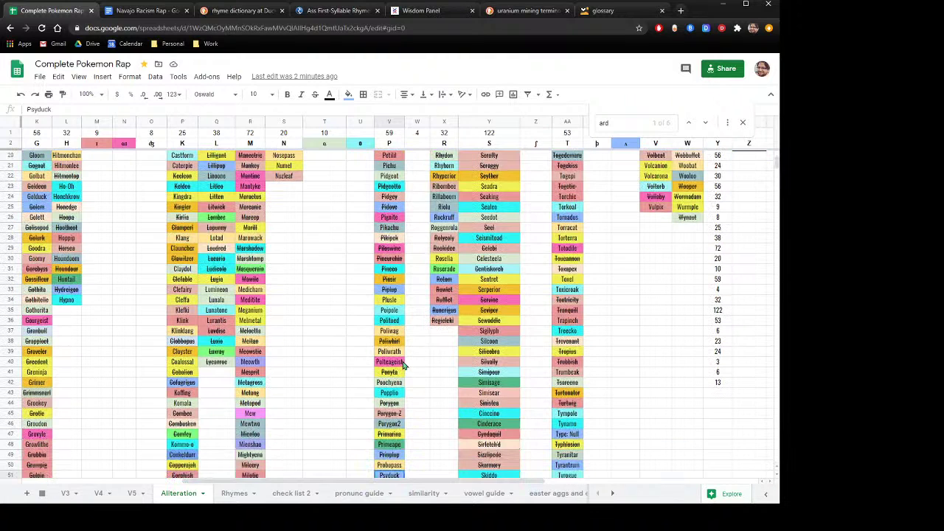
scroll(402, 365, "down", 4)
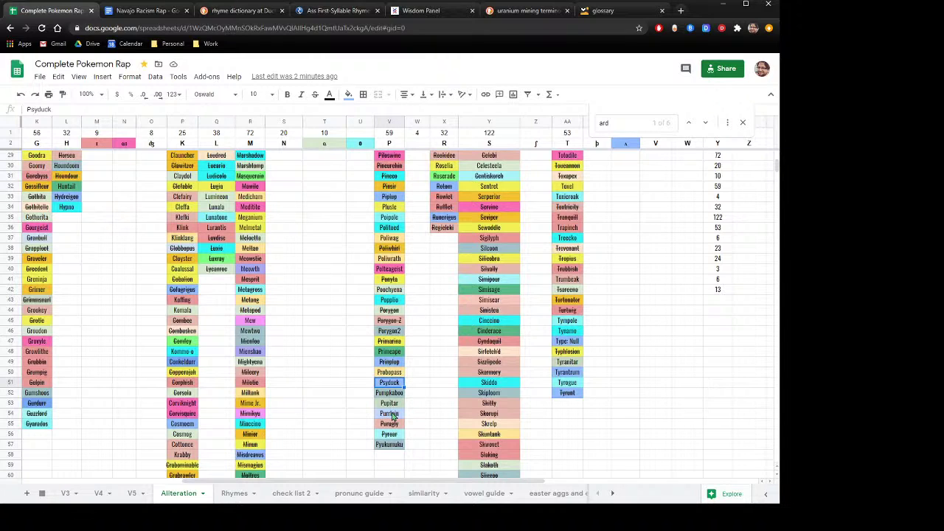
scroll(392, 415, "up", 8)
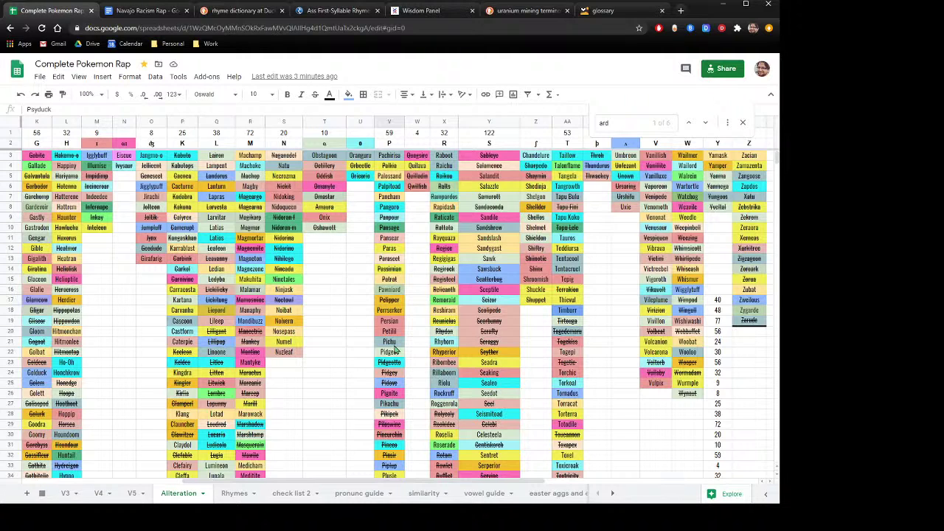
left_click(98, 494)
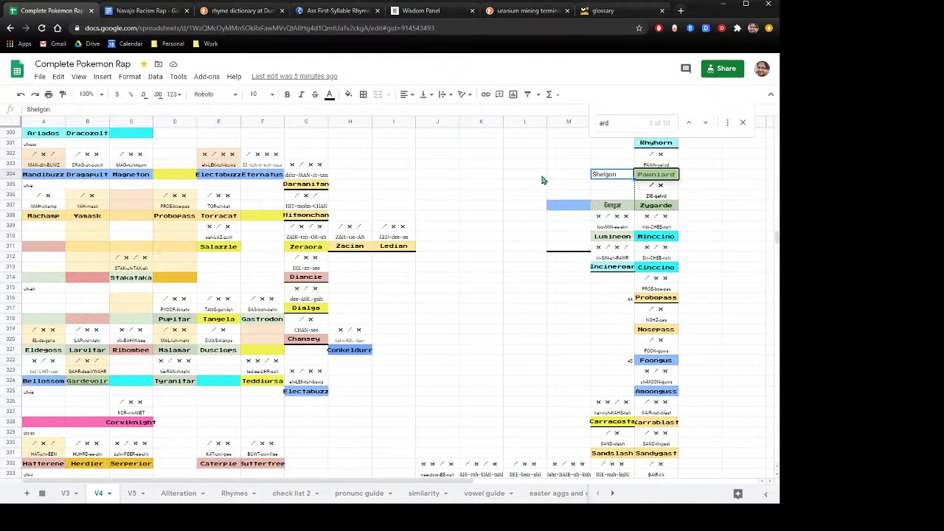
Step: Search the V4 sheet for "shelgon" and copy its lower entry's three-cell block with stress marks and pronunciation (D404:D406)
left_click(578, 168)
scroll(578, 174, "up", 2)
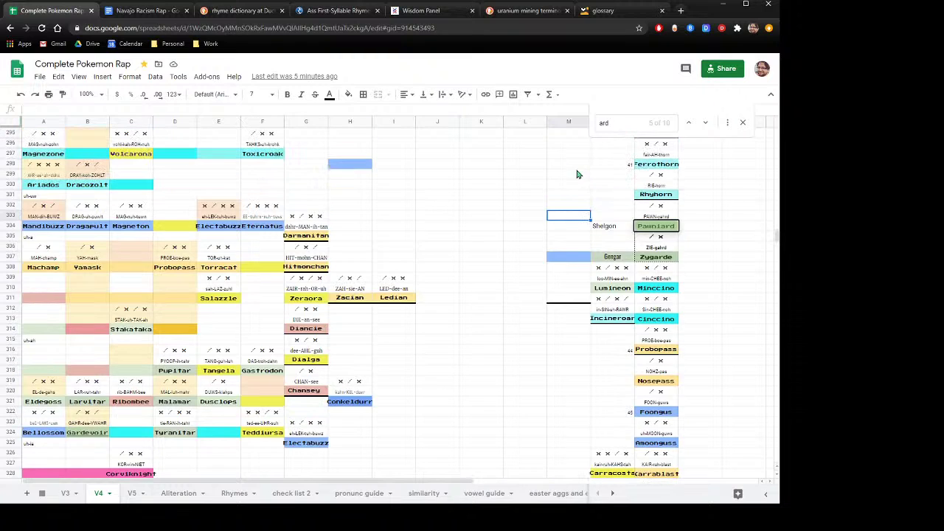
left_click(629, 122)
type("s")
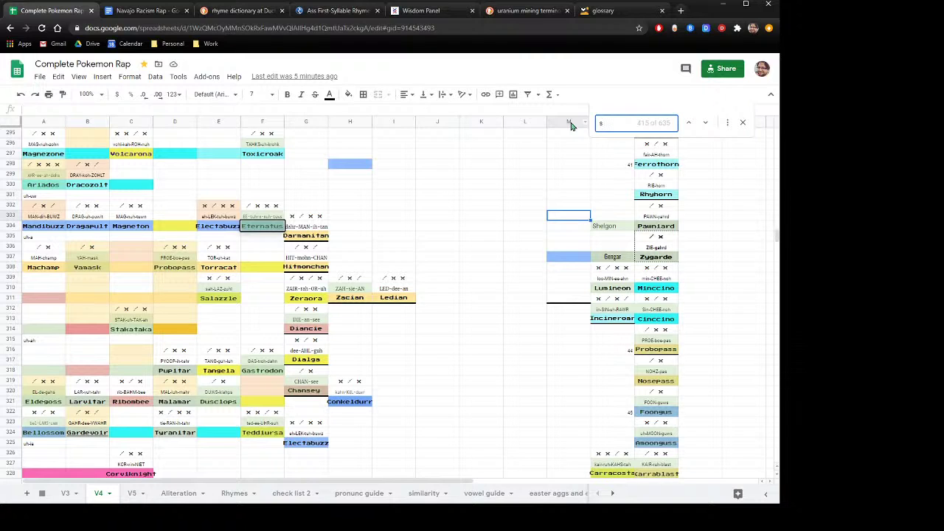
type("helg")
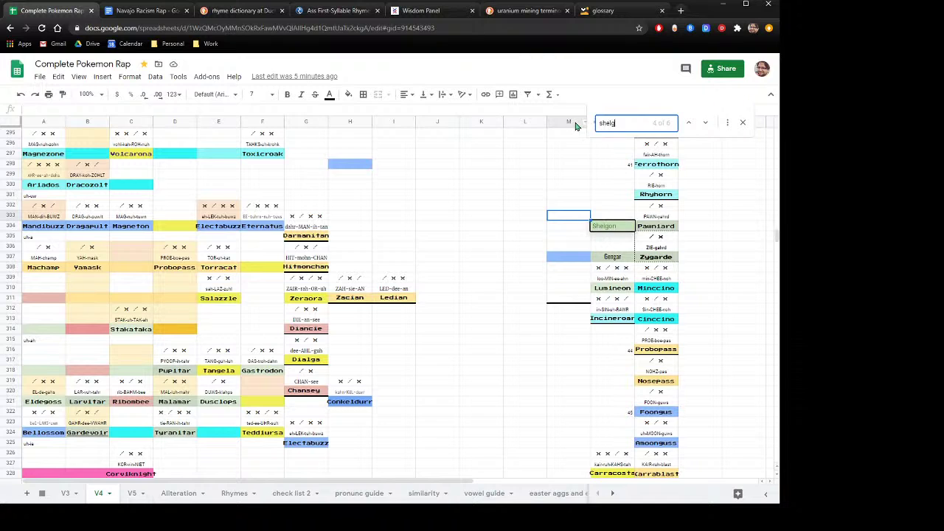
type("on")
left_click(708, 124)
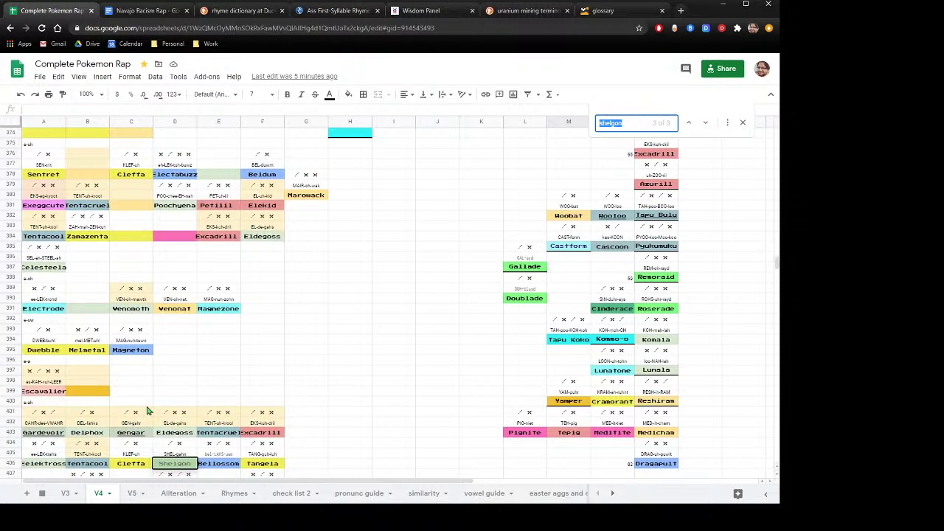
left_click_drag(179, 461, 183, 448)
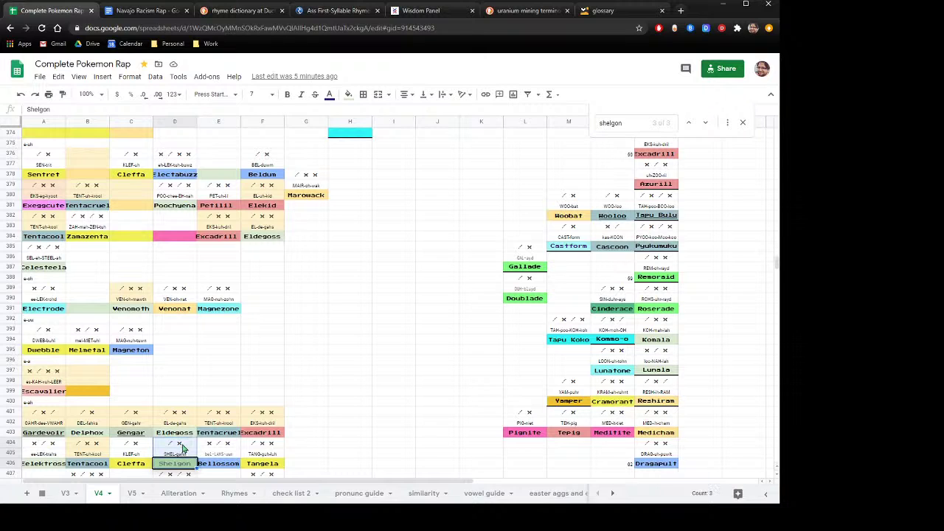
right_click(183, 447)
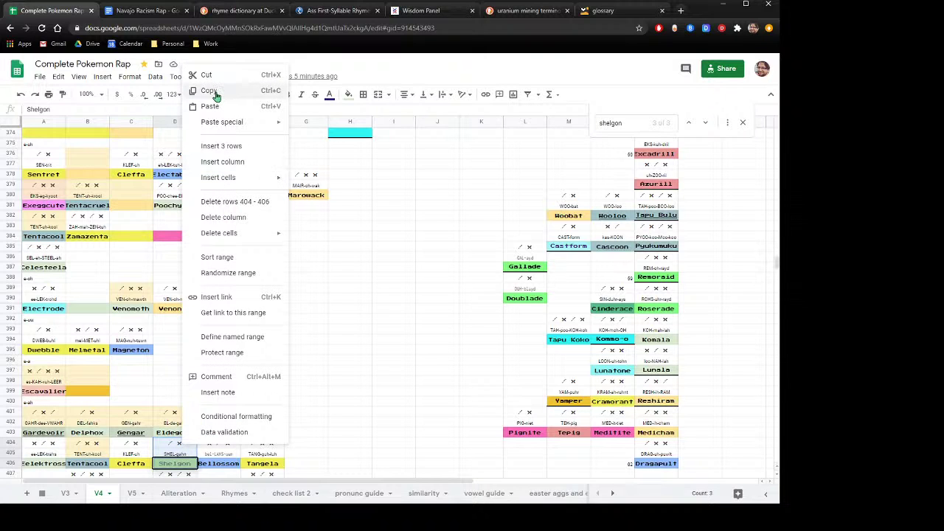
Step: Paste the copied Shelgon block beside Pawniard, starting in row 302 so its name replaces the plain Shelgon entry
scroll(523, 262, "up", 6)
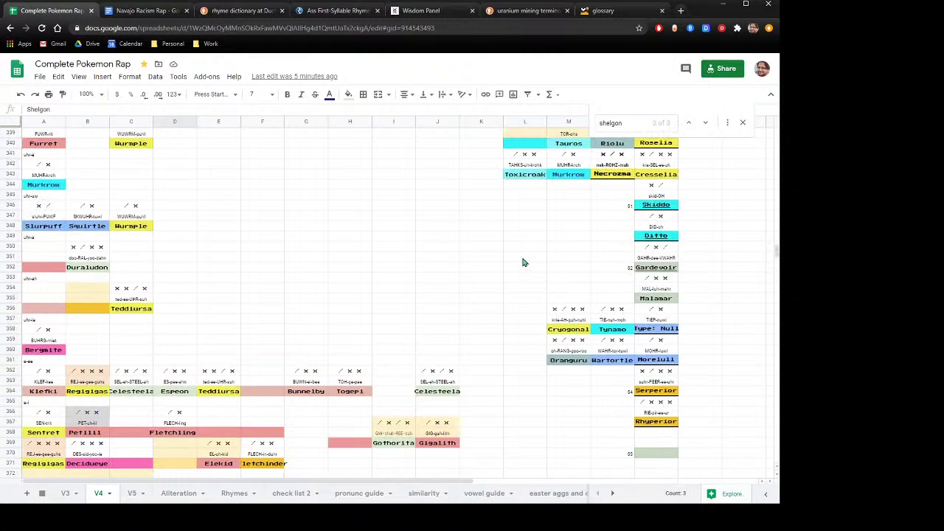
scroll(538, 260, "up", 7)
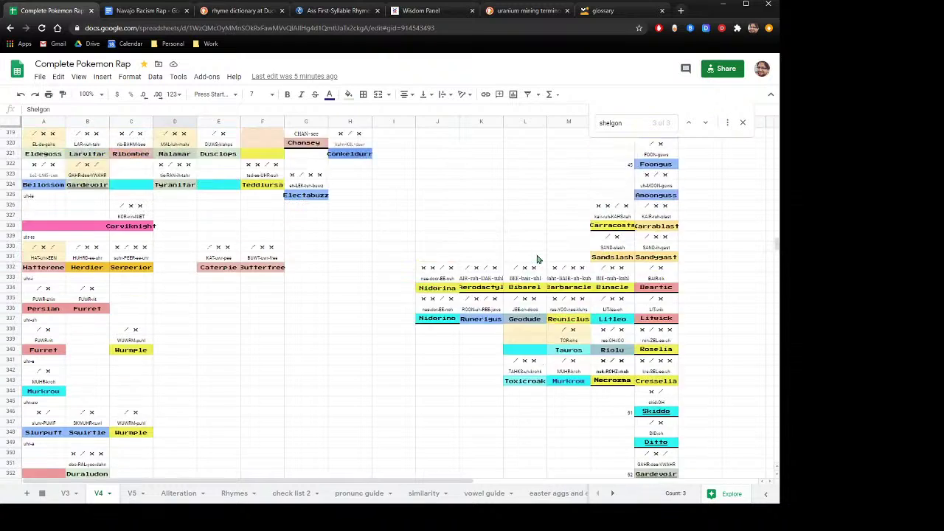
scroll(538, 260, "up", 1)
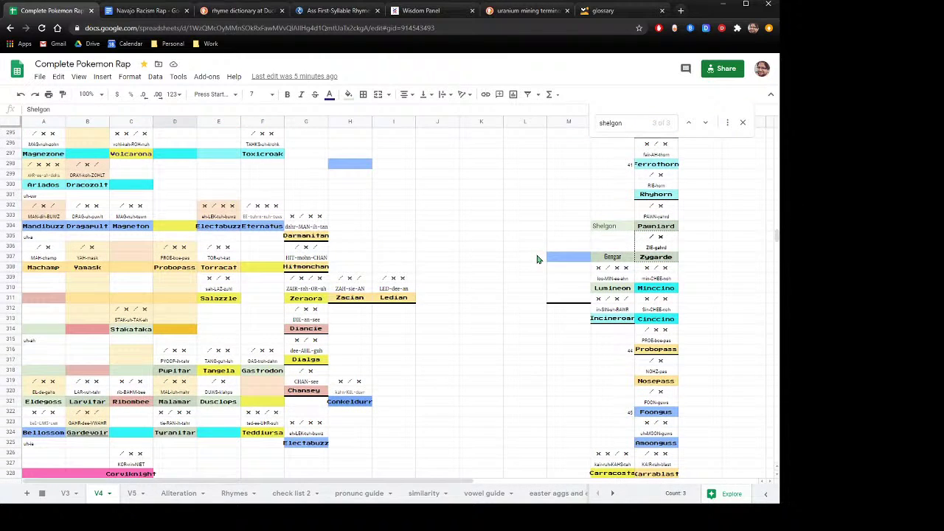
right_click(613, 205)
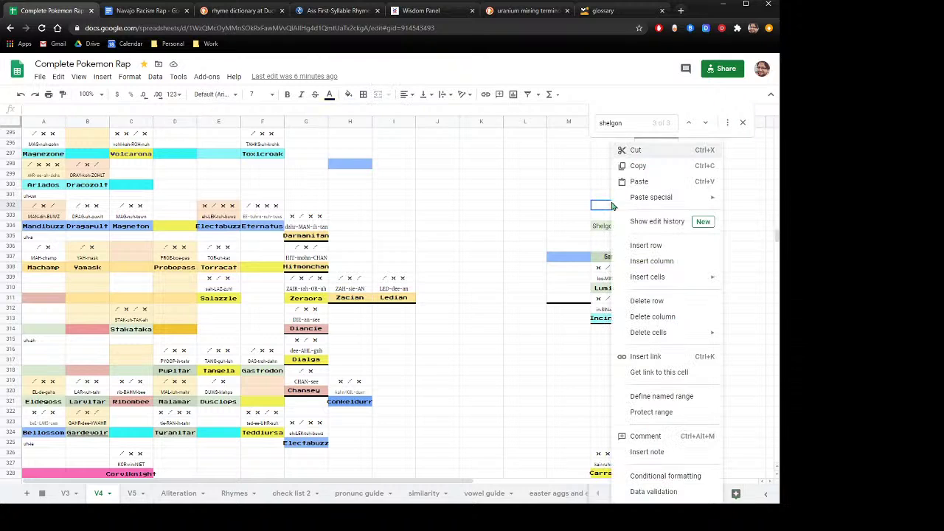
left_click(651, 181)
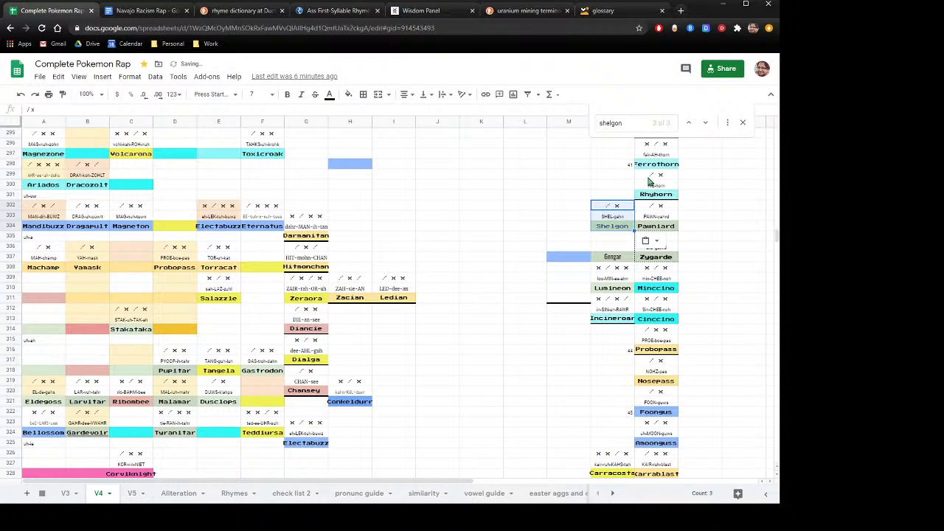
left_click(572, 216)
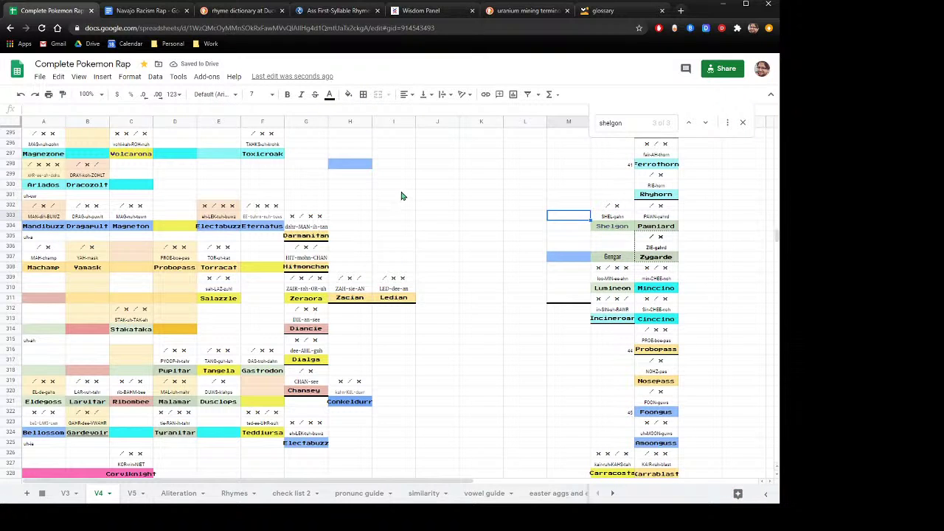
Step: Search the V4 sheet for "gengar" and copy the three-cell block with its stress marks and pronunciation (C401:C403)
left_click(627, 123)
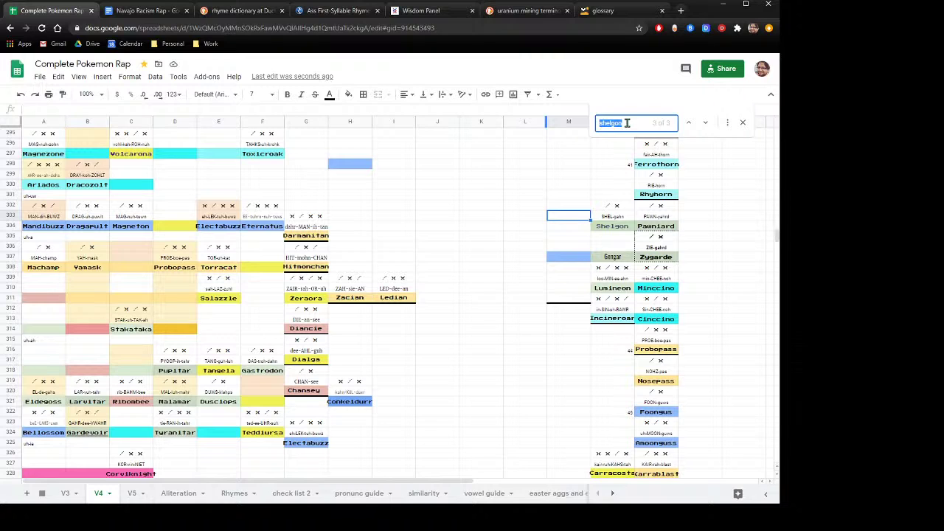
type("gen")
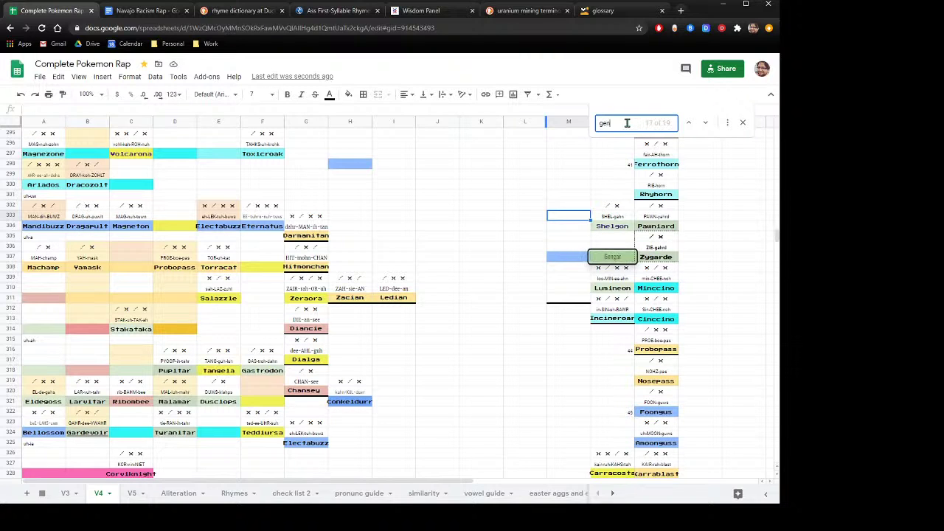
type("gar")
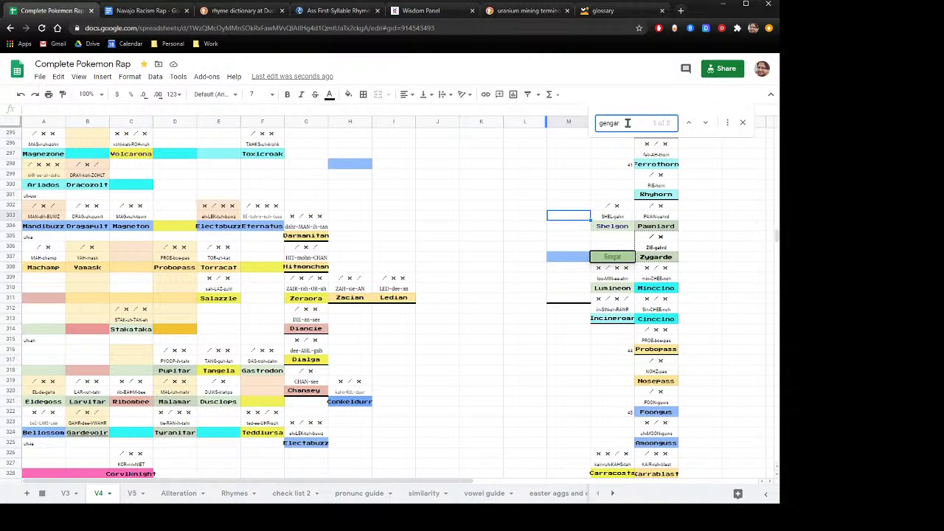
left_click(704, 125)
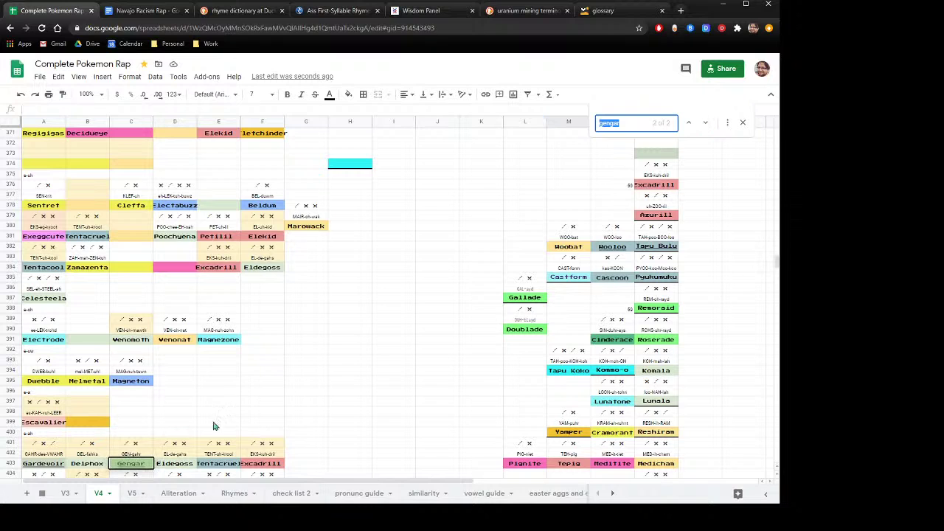
left_click(129, 465)
left_click_drag(129, 466, 130, 444)
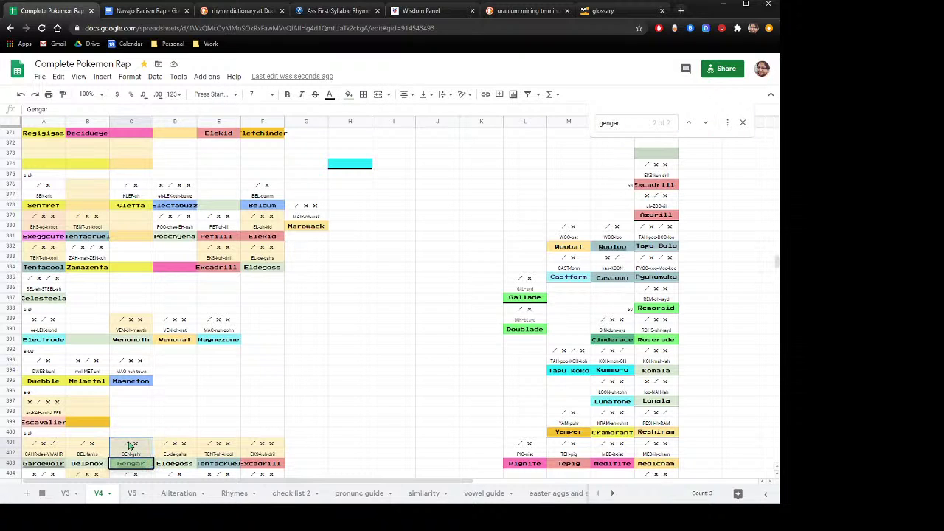
right_click(128, 443)
left_click(170, 88)
Step: Paste the copied Gengar block beside Zygarde, starting in row 305 so its name replaces the plain Gengar entry
scroll(585, 214, "up", 5)
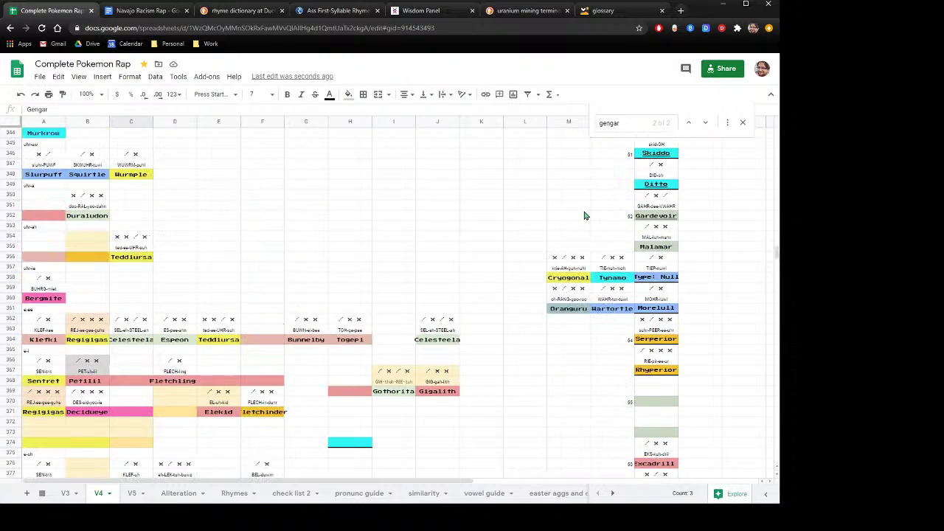
scroll(583, 216, "up", 8)
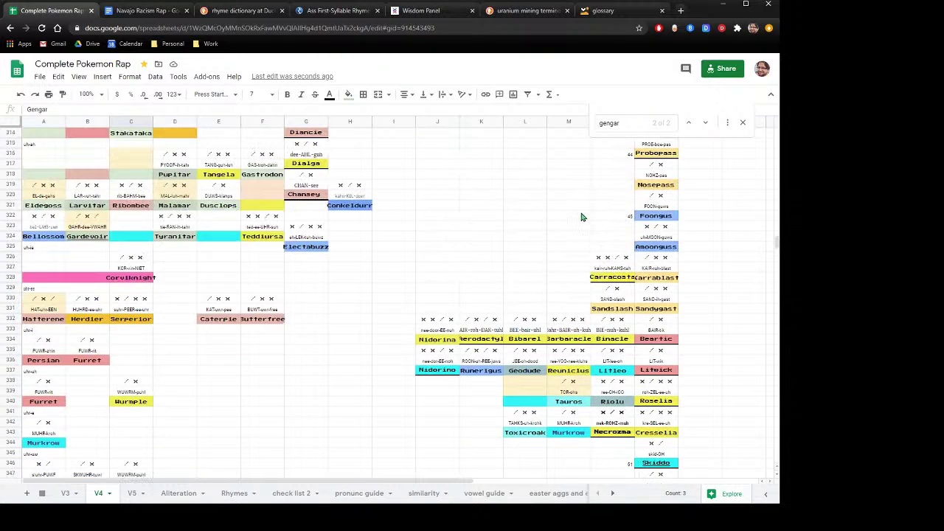
scroll(568, 218, "up", 2)
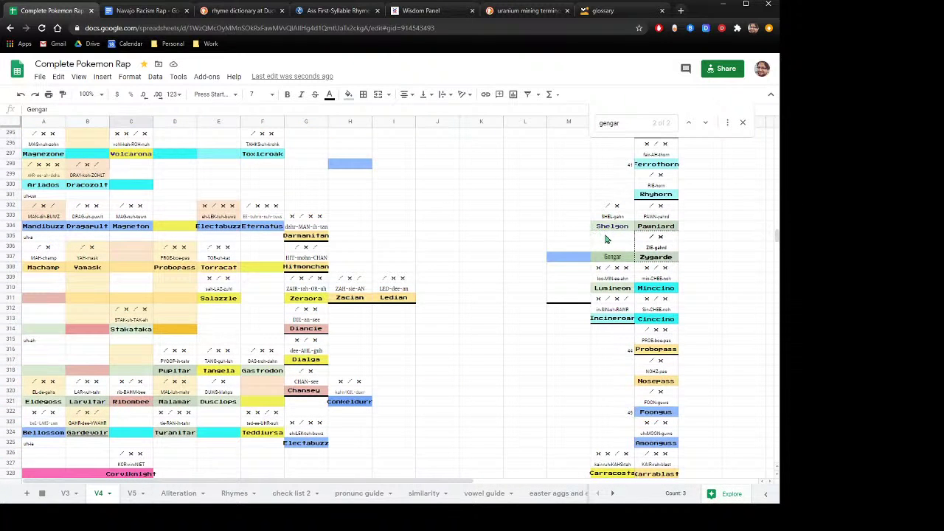
left_click(609, 238)
right_click(610, 239)
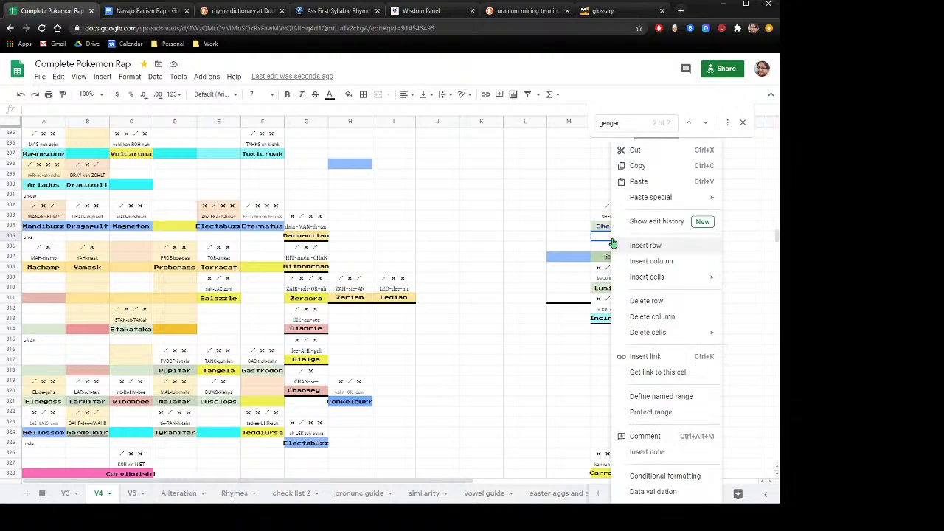
left_click(639, 182)
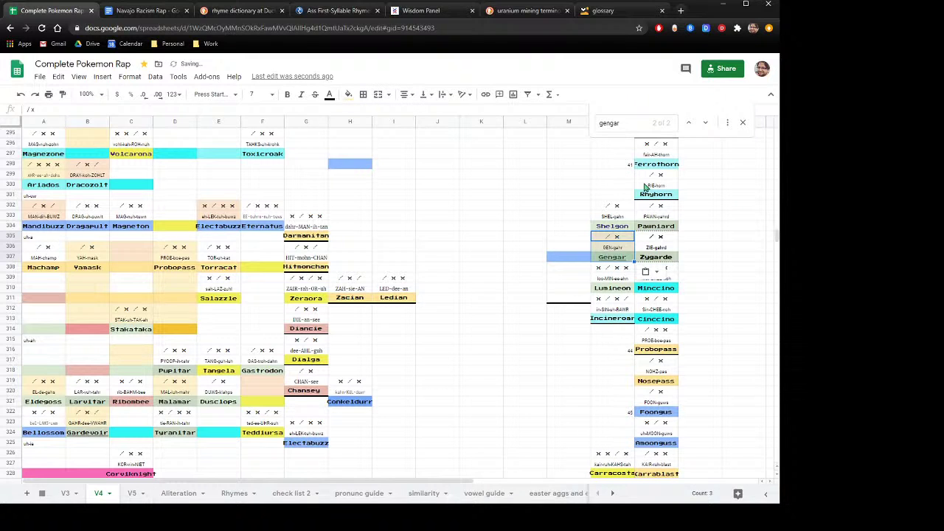
left_click(478, 234)
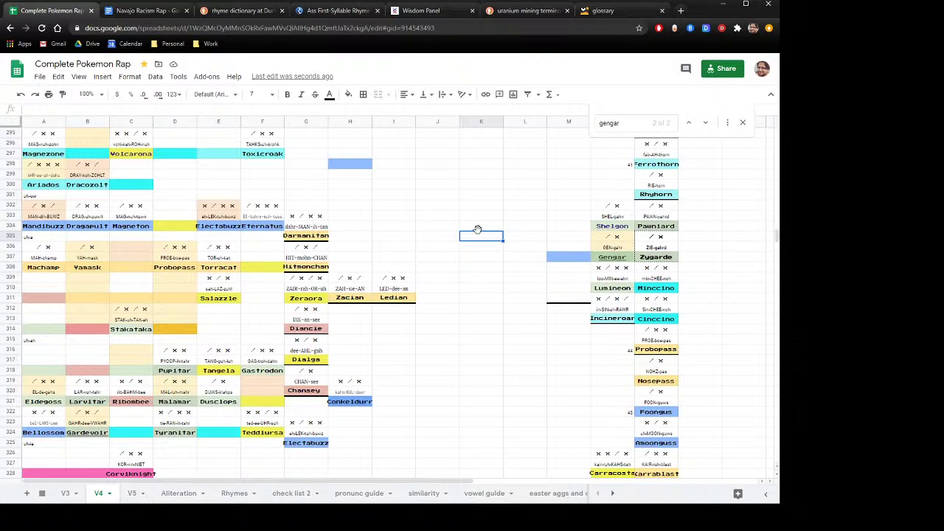
Step: Examine the rhyme partner columns of the V4 sheet around Shelgon and Gengar, up to the unpaired names near Eldegoss
scroll(478, 230, "down", 3)
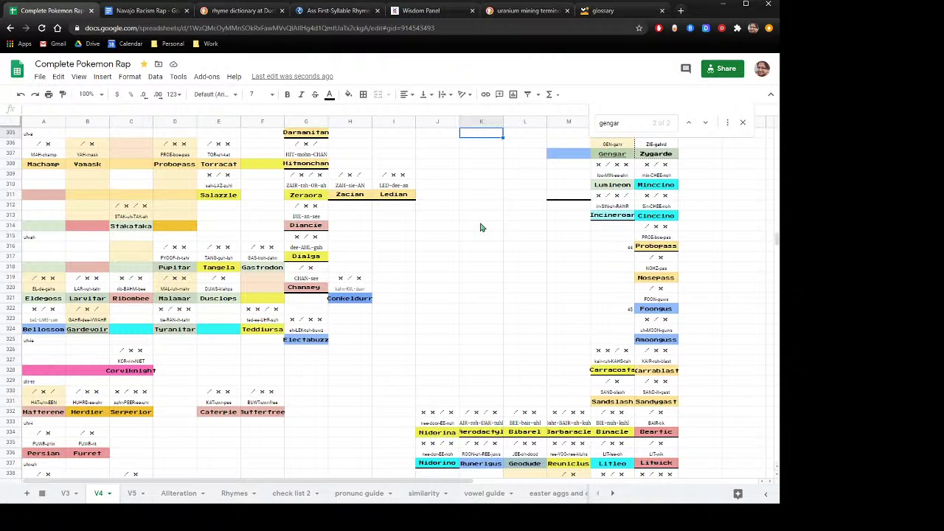
scroll(480, 227, "down", 1)
scroll(481, 222, "up", 3)
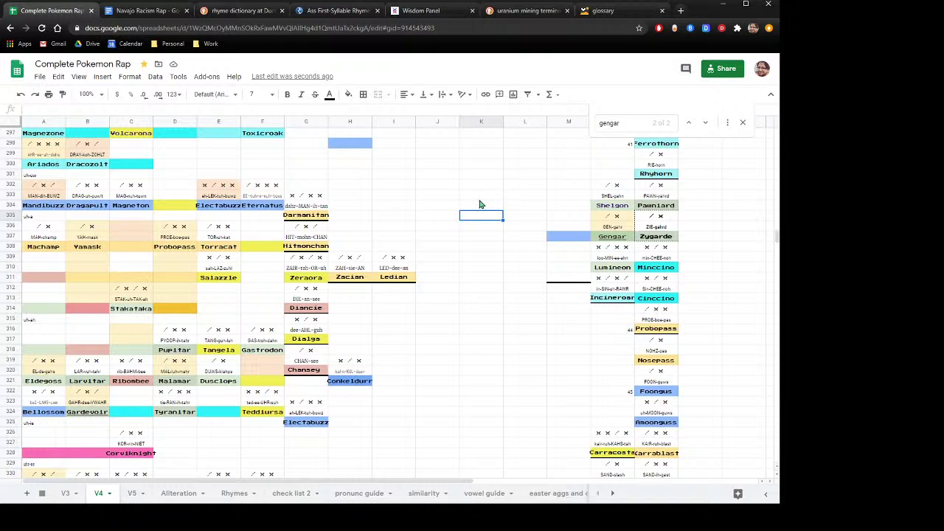
scroll(480, 204, "down", 6)
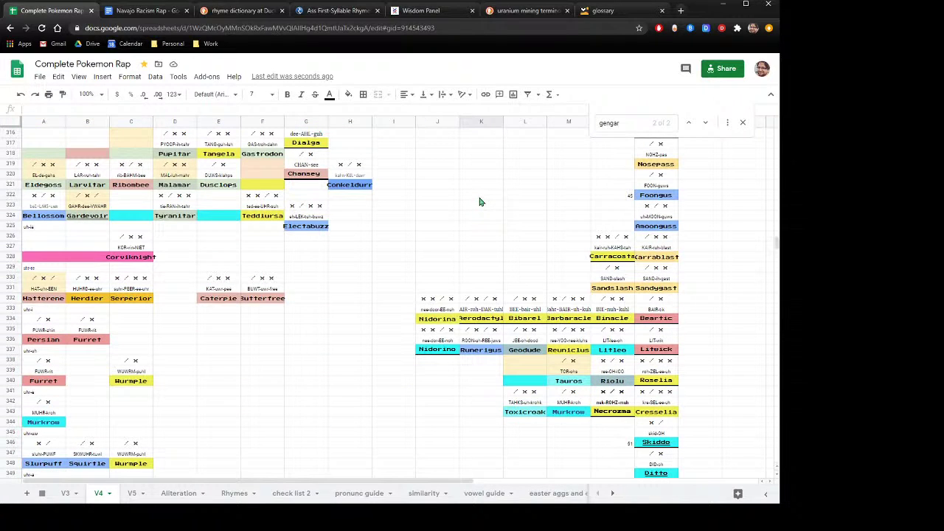
scroll(489, 199, "up", 3)
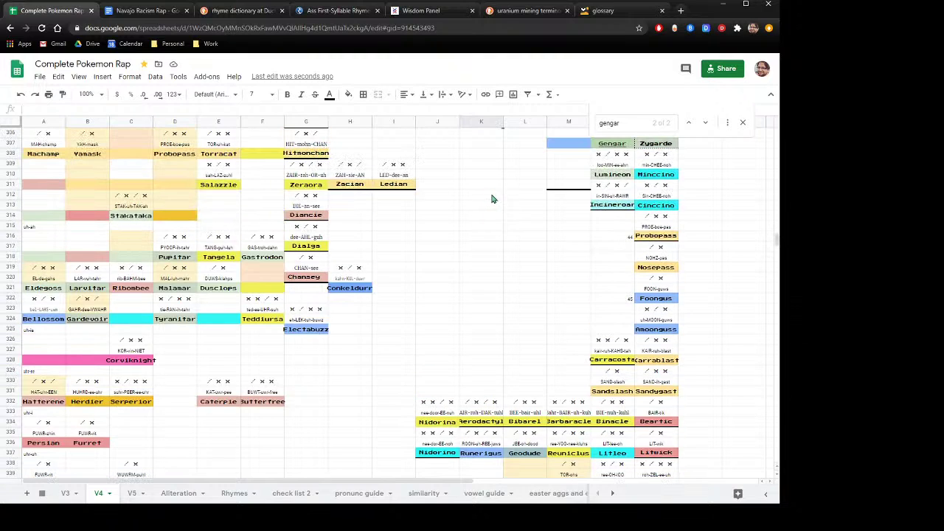
scroll(493, 201, "up", 3)
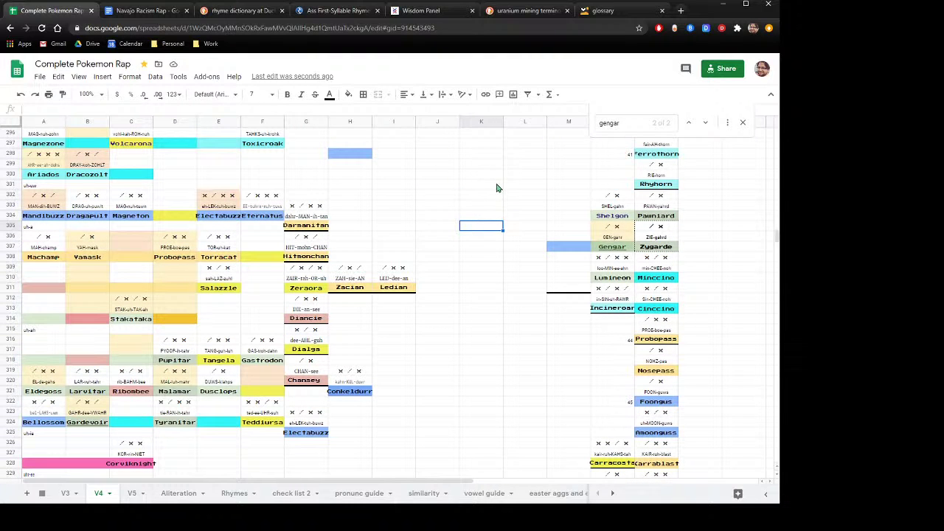
scroll(533, 195, "up", 1)
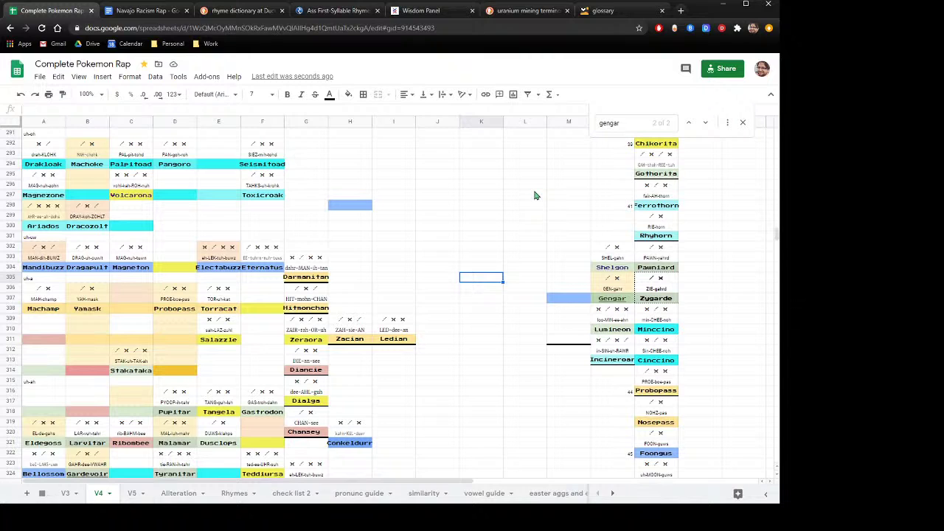
scroll(535, 195, "up", 2)
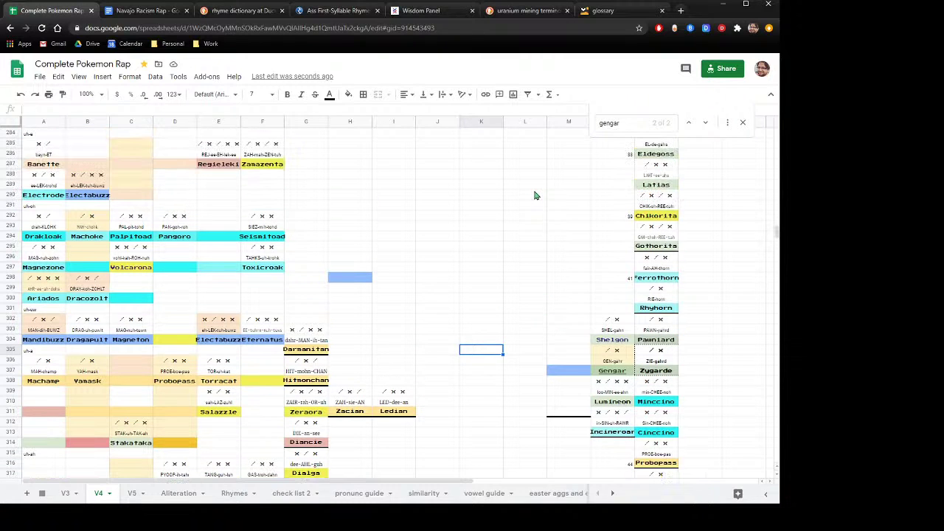
scroll(536, 195, "up", 2)
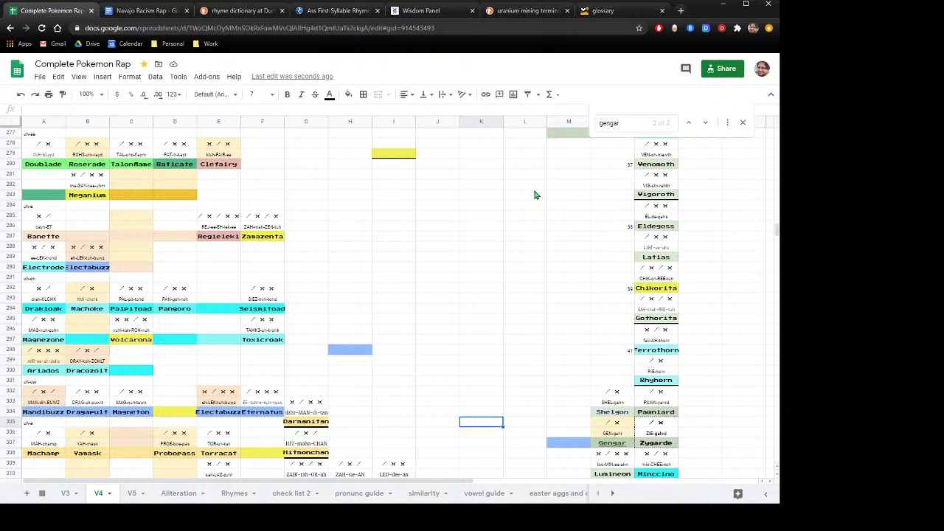
left_click(606, 209)
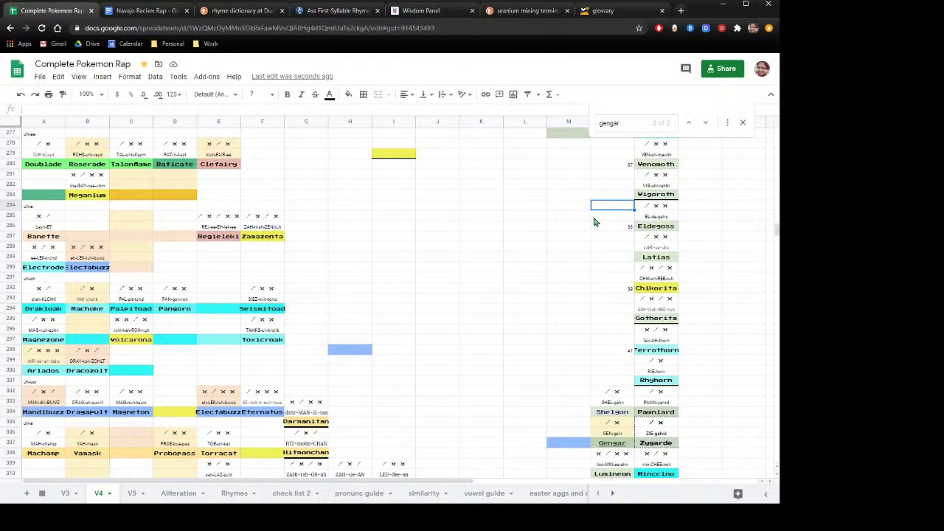
left_click(601, 226)
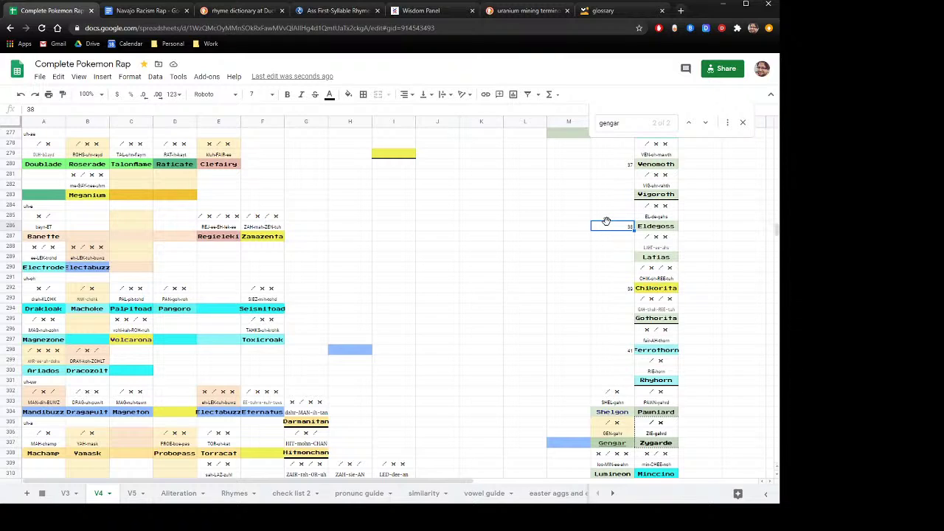
left_click(616, 208)
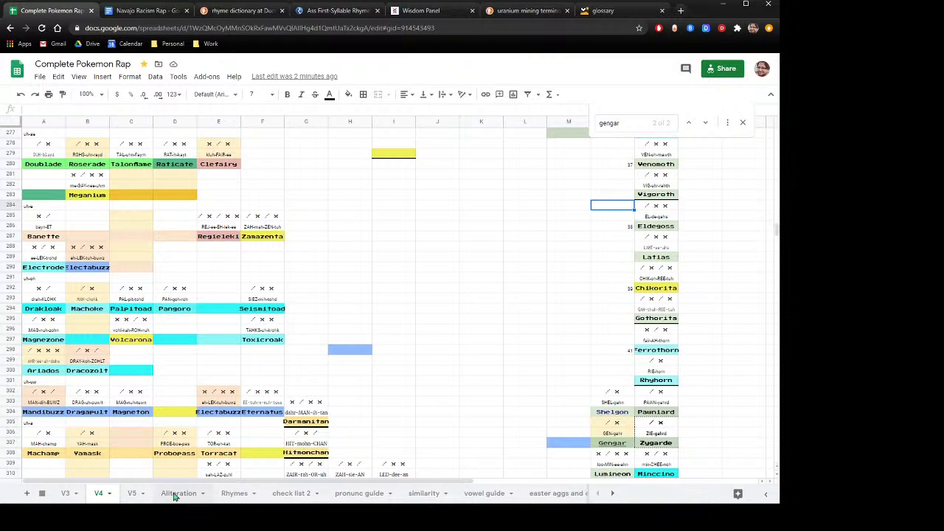
Step: Look at the pronunc guide sheet and switch to the Aliteration sheet
left_click(359, 494)
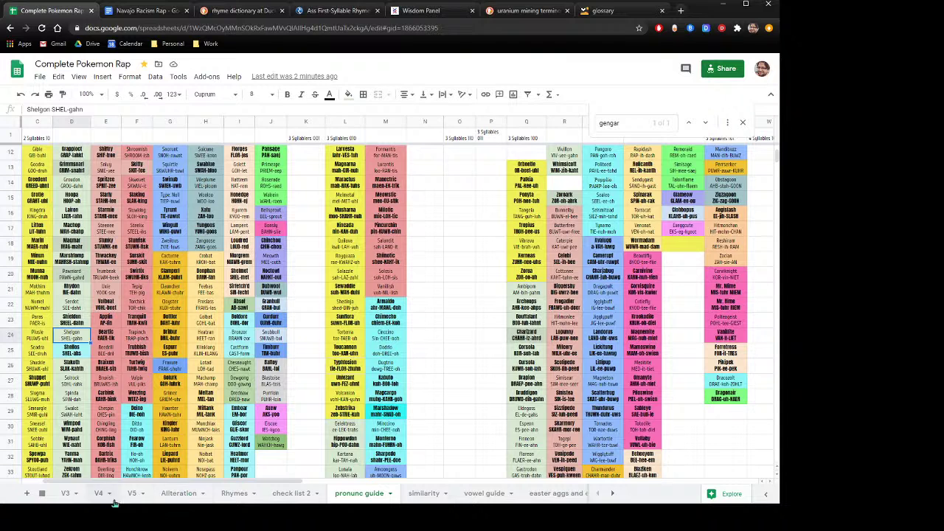
left_click(170, 495)
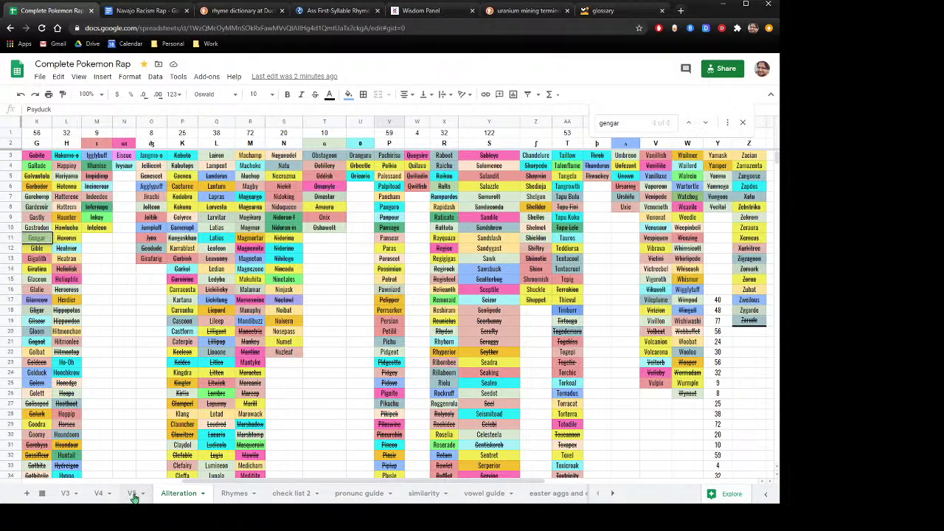